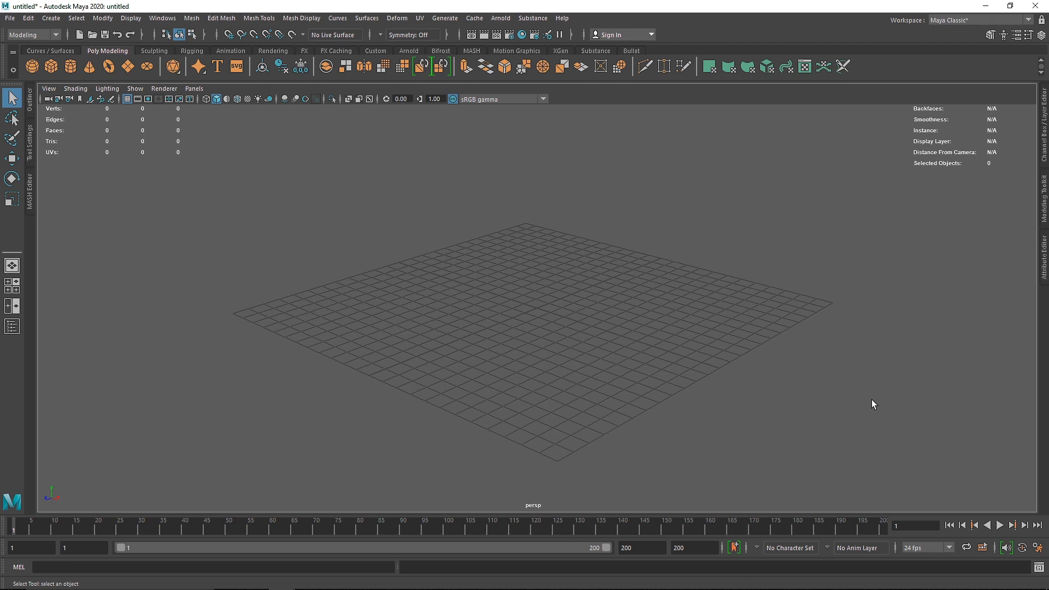
- Create a polygon plane at the origin and scale it up uniformly to cover much of the grid
click(127, 67)
alt+drag(508, 304, 519, 149)
scroll(547, 310, up, 10)
key(w)
scroll(518, 149, down, 5)
key(r)
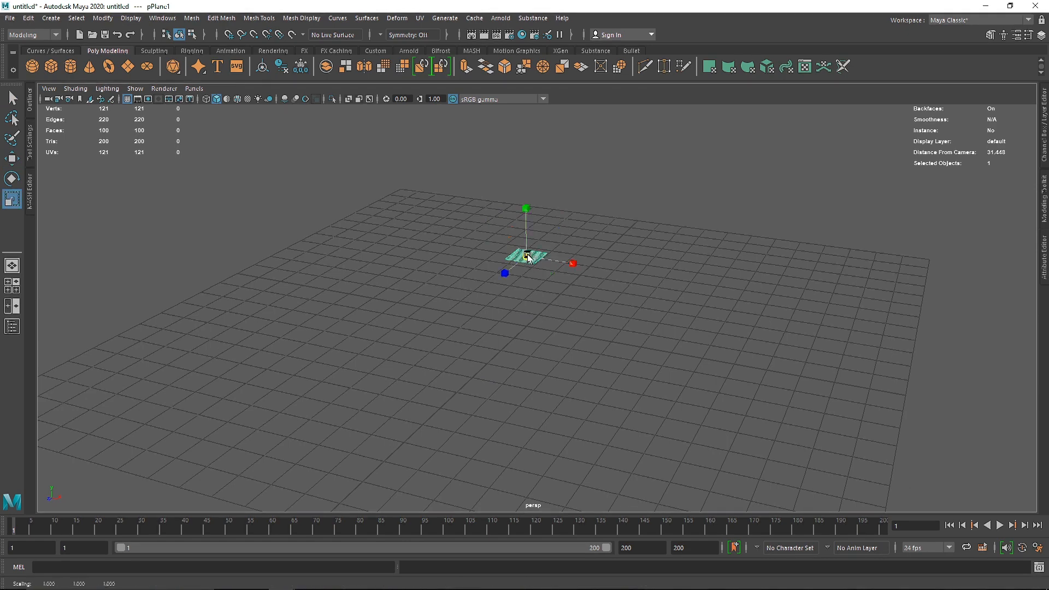
drag(526, 256, 756, 276)
alt+drag(555, 264, 511, 285)
click(607, 169)
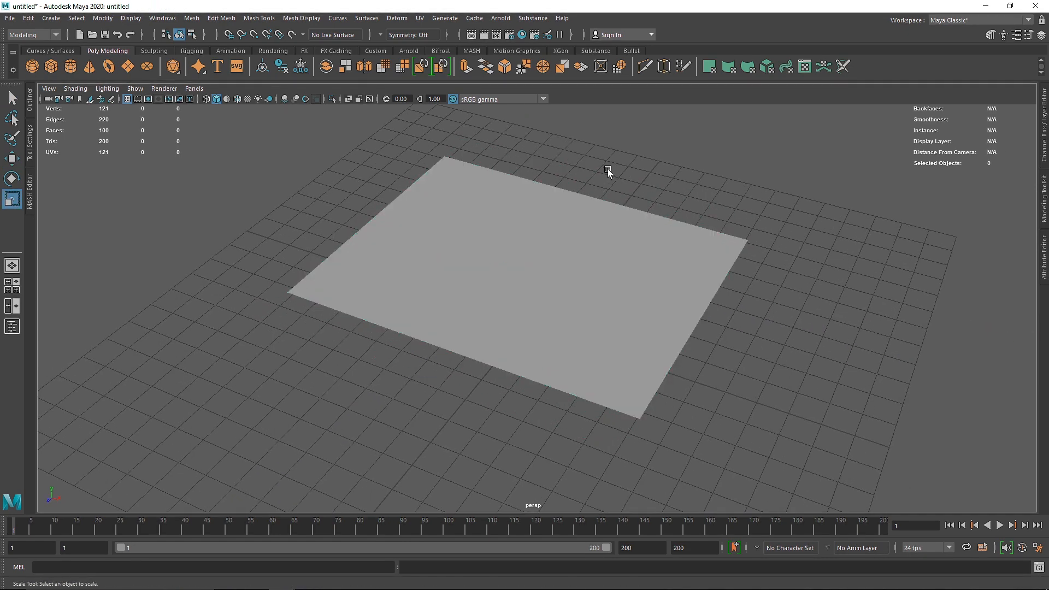
- Create a polygon cube and raise it about 5.2 cm above the plane
click(51, 66)
key(w)
drag(528, 282, 524, 173)
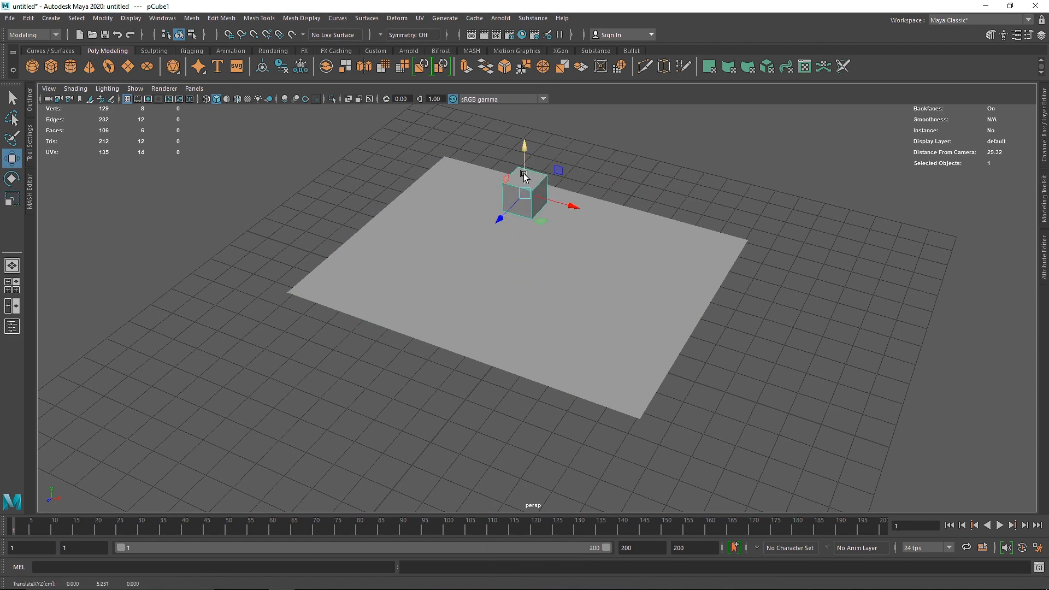
- Scale the cube into a long, thin bar, stretching it along X and flattening it in Z and Y
key(r)
drag(569, 205, 769, 262)
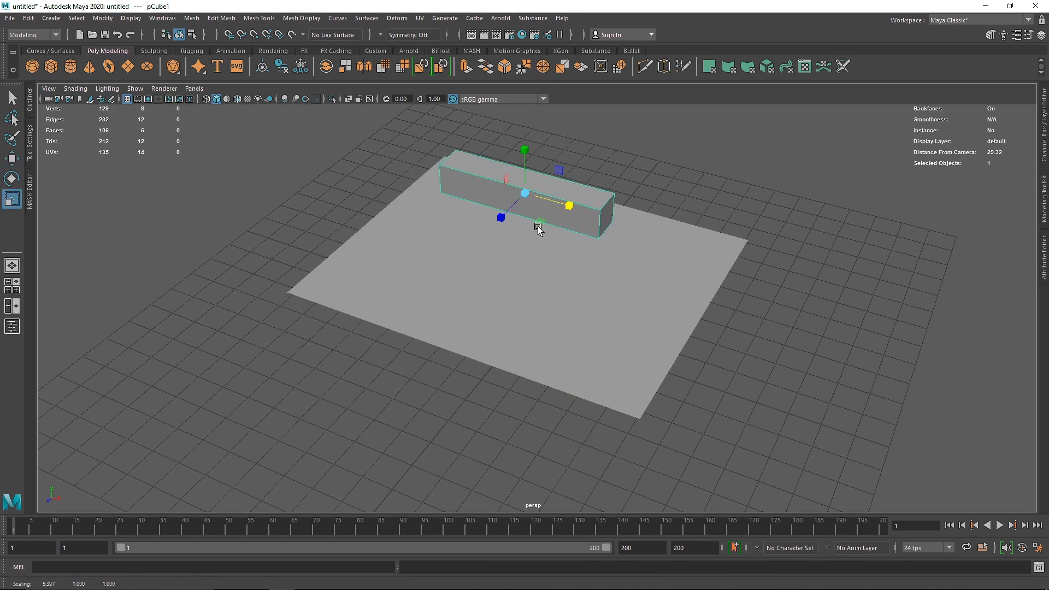
drag(501, 217, 546, 181)
key(w)
key(r)
drag(562, 112, 566, 147)
alt+middle_drag(622, 159, 492, 262)
- Switch to the FX command set and look through the available nCloth and nConstraint commands
click(38, 33)
click(40, 81)
click(252, 20)
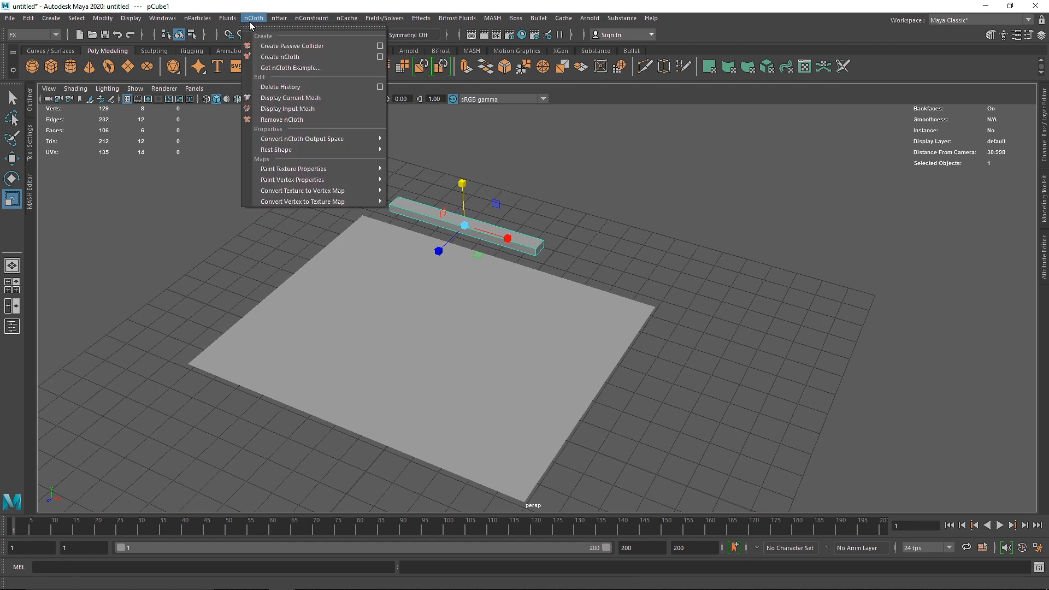
mouse_move(312, 18)
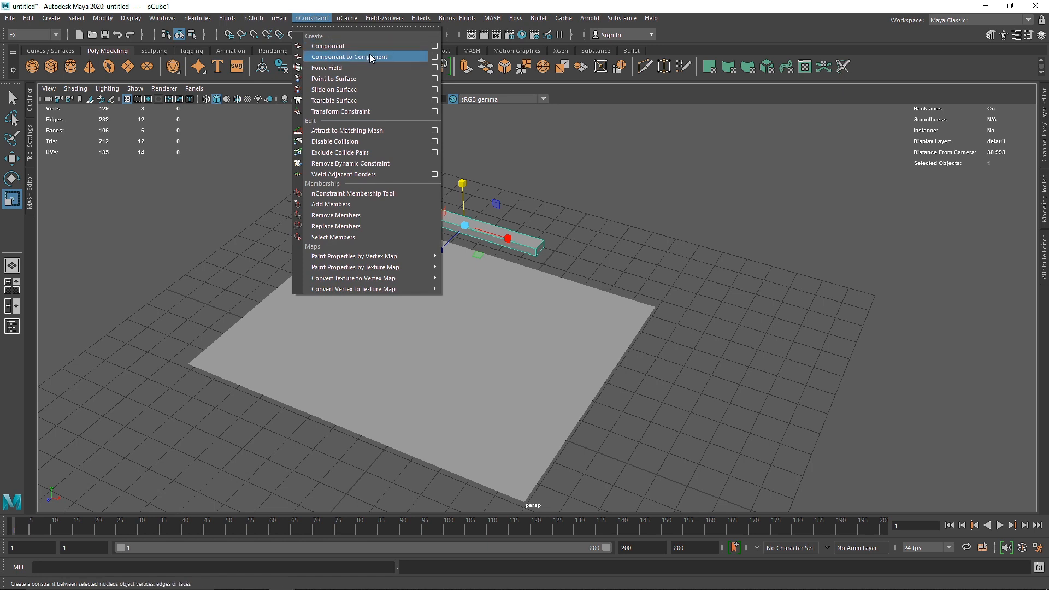
click(594, 202)
click(527, 245)
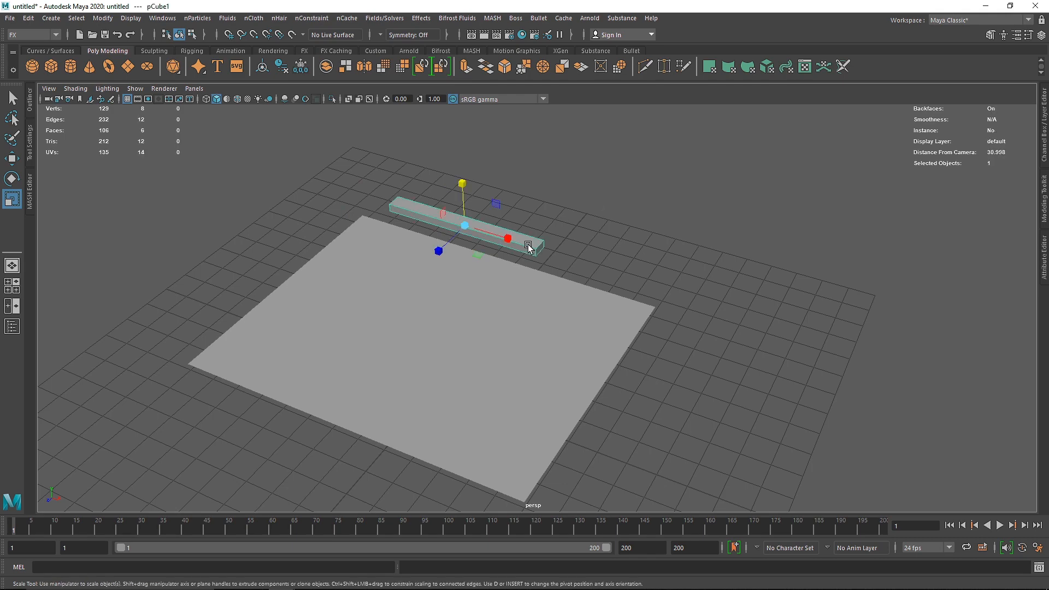
- Move the plane along Z in the top view until its back edge lines up beneath the bar
drag(510, 236, 353, 280)
click(490, 277)
key(w)
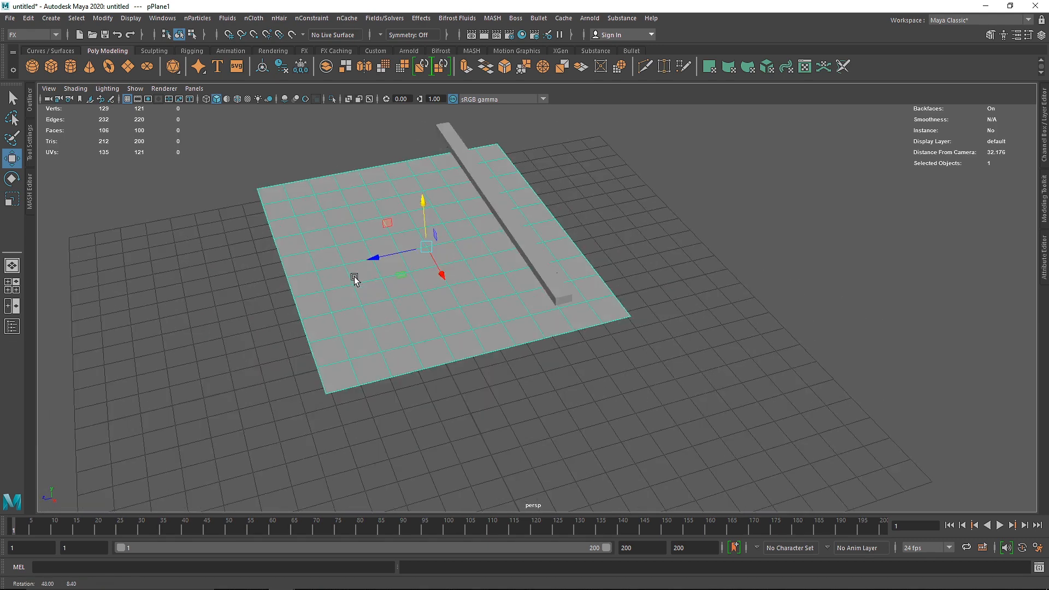
key(space)
key(space)
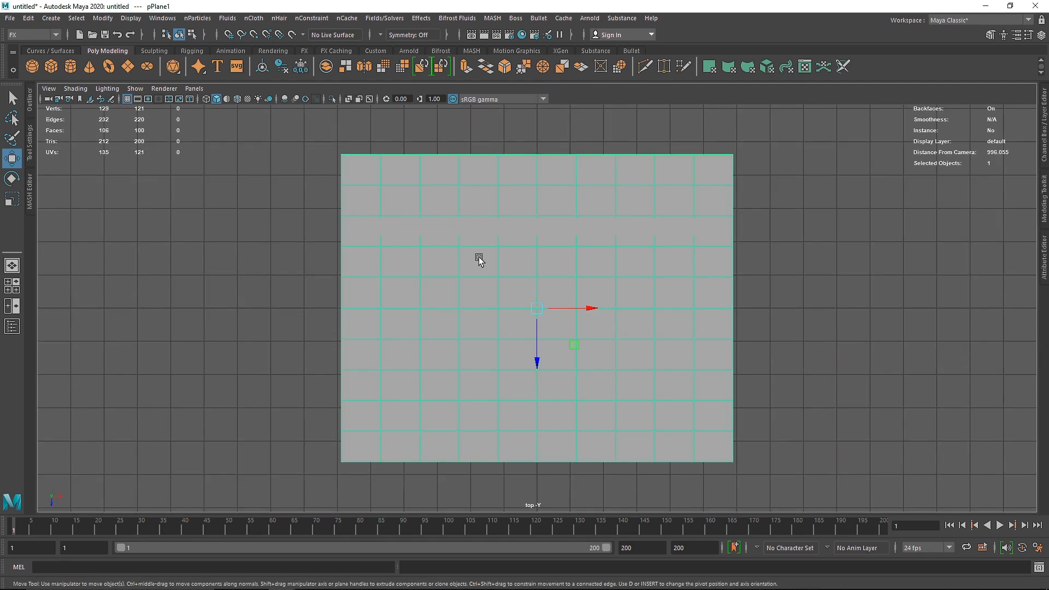
key(4)
drag(537, 353, 535, 420)
key(space)
key(space)
alt+drag(609, 246, 583, 241)
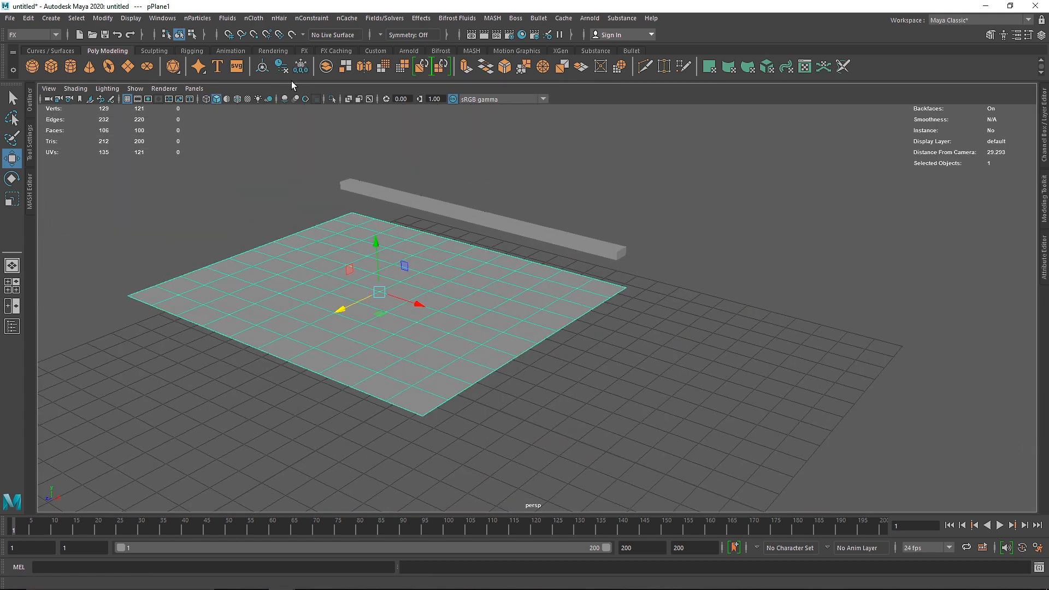
- Turn the plane into an nCloth and make the bar a passive collider
click(253, 18)
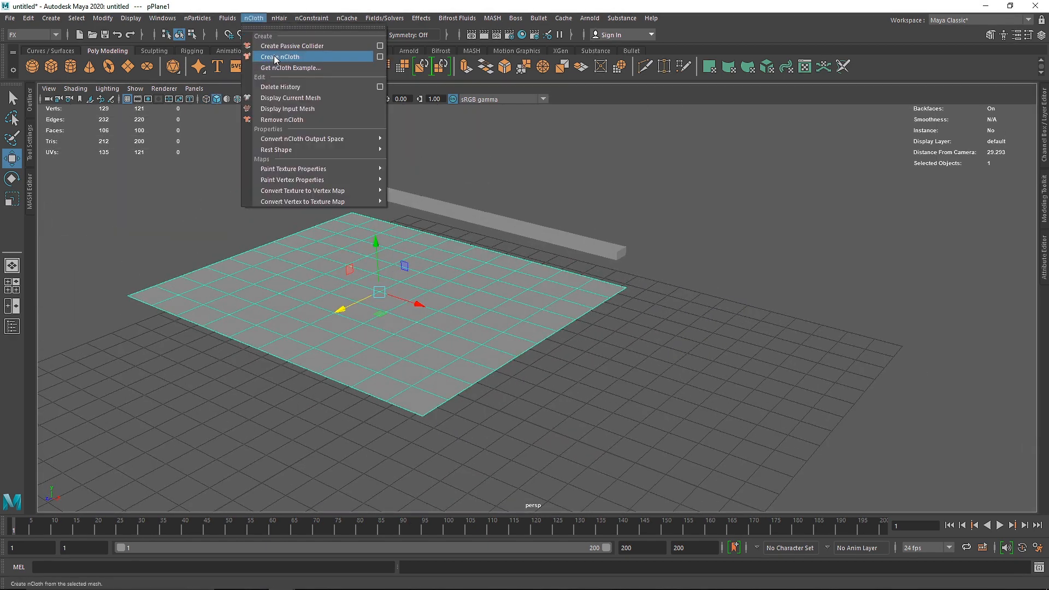
click(275, 59)
click(442, 203)
click(266, 22)
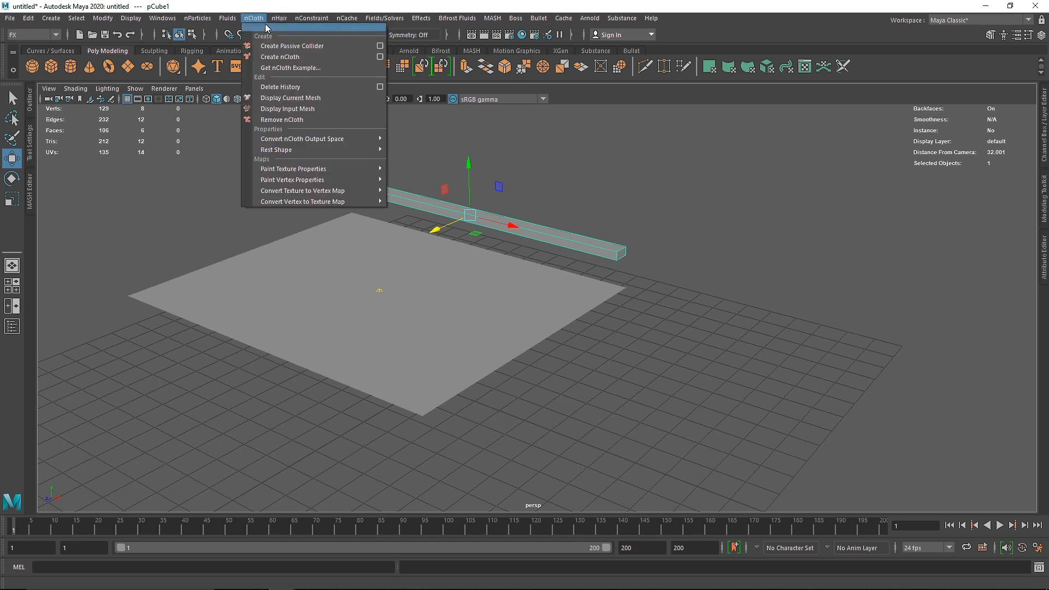
click(292, 46)
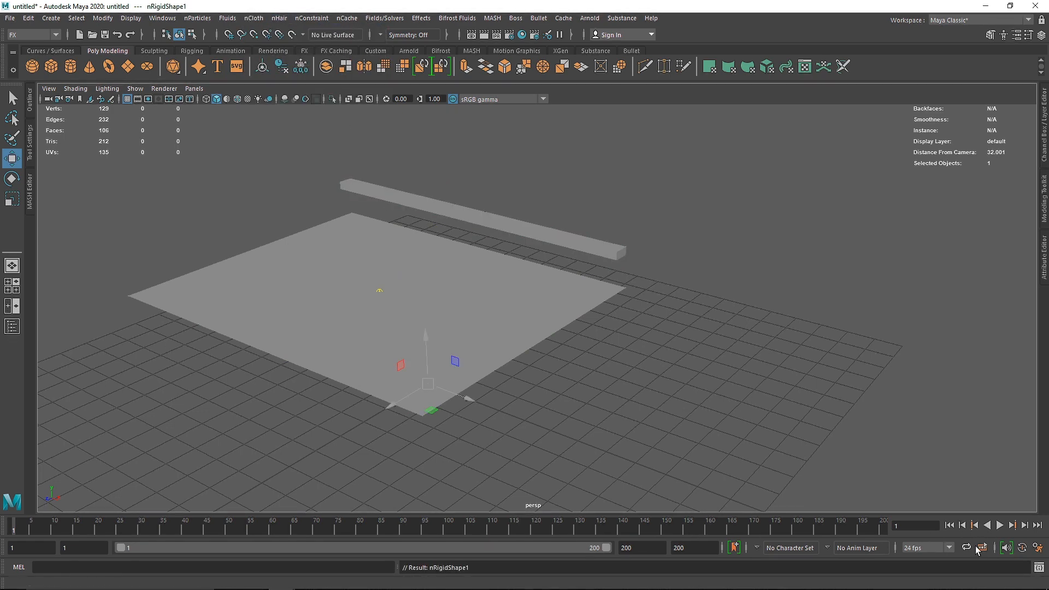
- Play the cloth simulation briefly and return to the first frame
click(1000, 525)
click(948, 525)
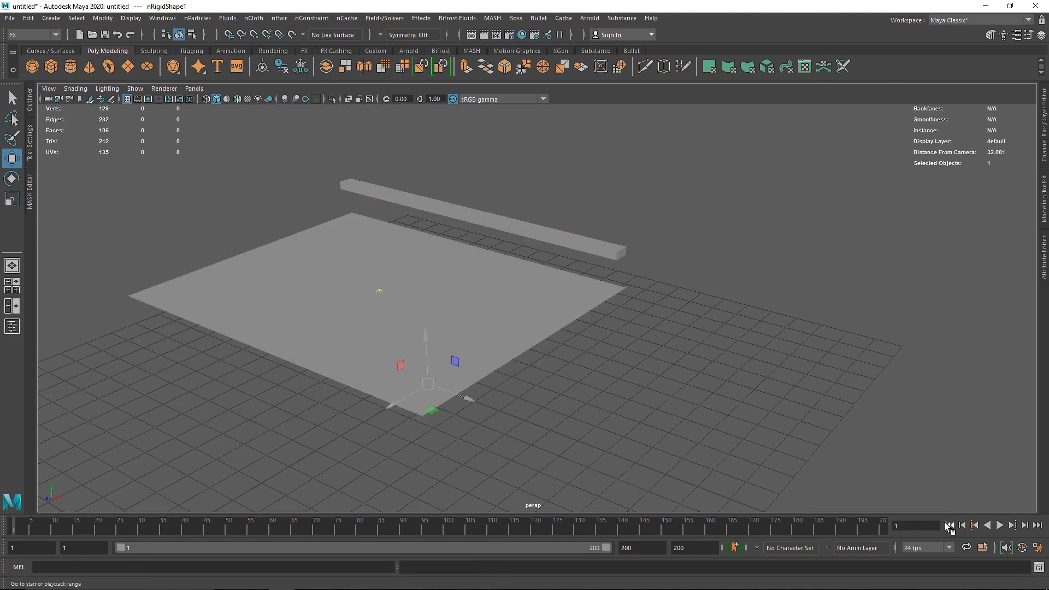
- Bind the plane's two corner faces nearest the bar to the bar with a Component to Component constraint
scroll(529, 295, up, 3)
alt+middle_drag(548, 292, 573, 312)
click(533, 291)
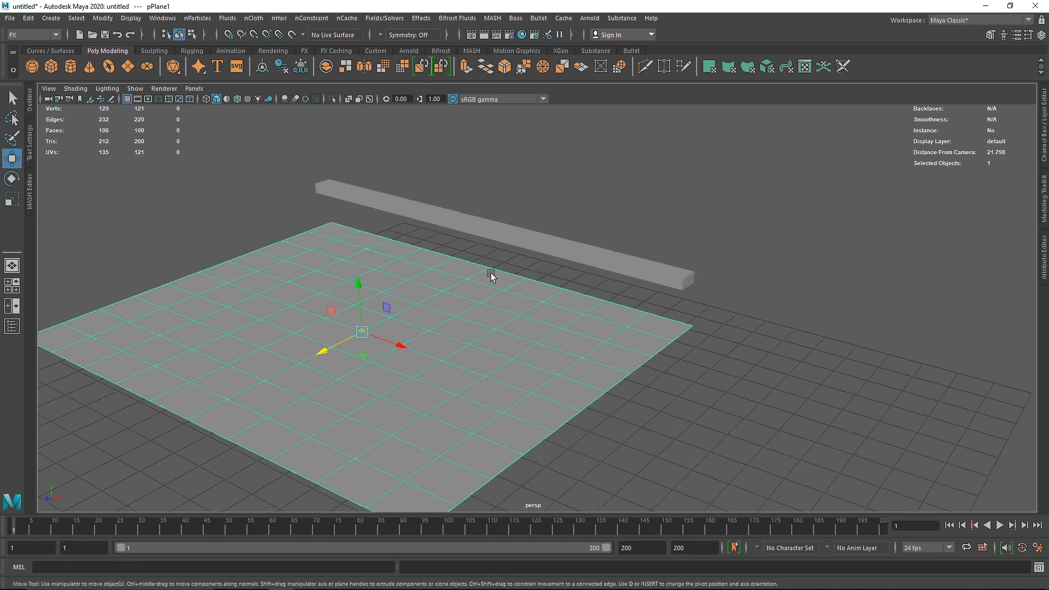
right_drag(490, 273, 496, 288)
click(332, 231)
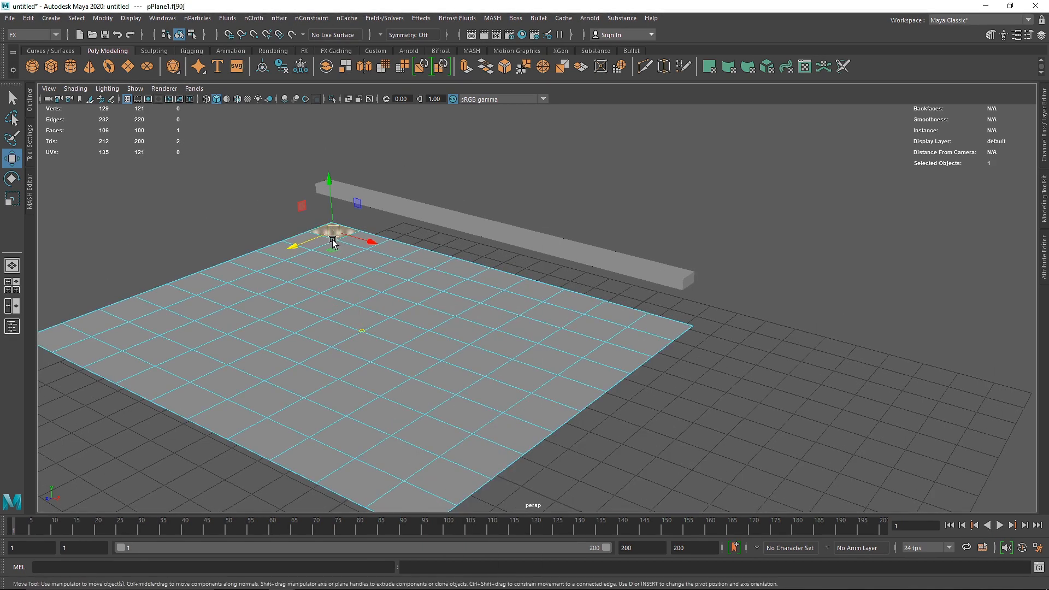
shift+click(679, 327)
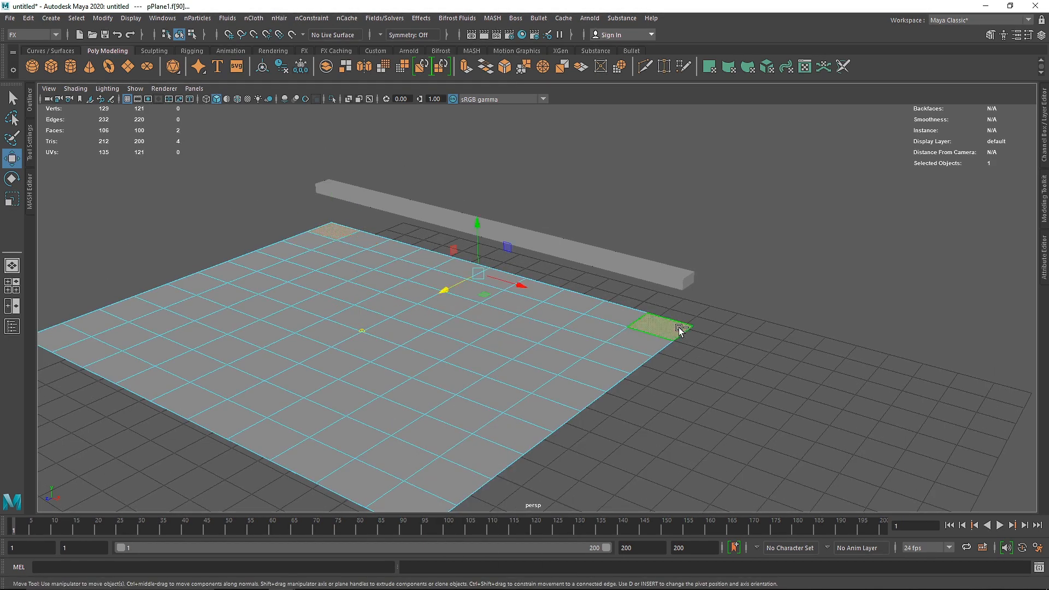
alt+drag(603, 306, 588, 303)
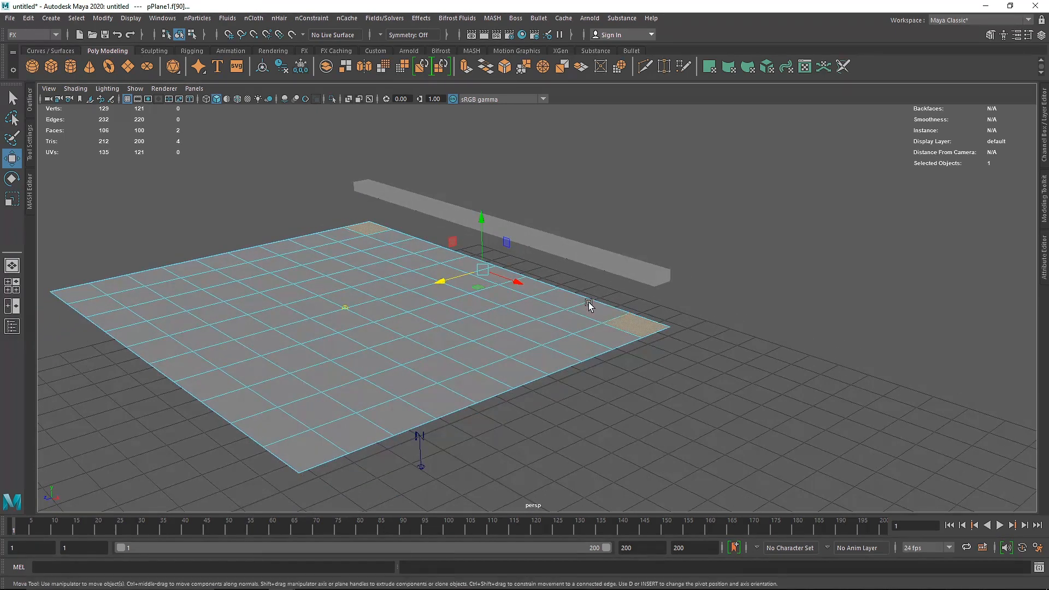
shift+click(594, 260)
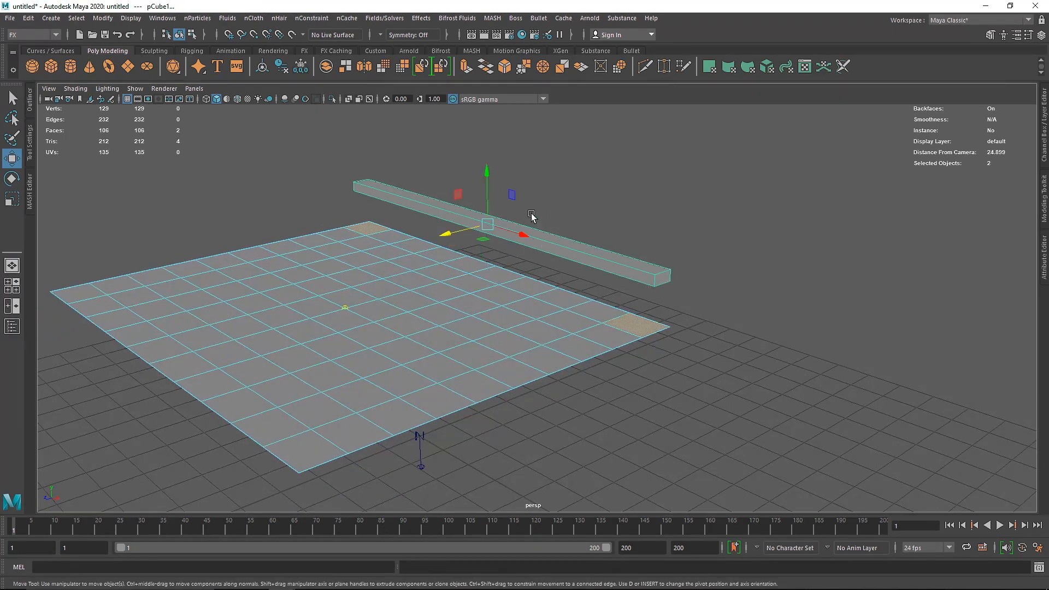
click(320, 19)
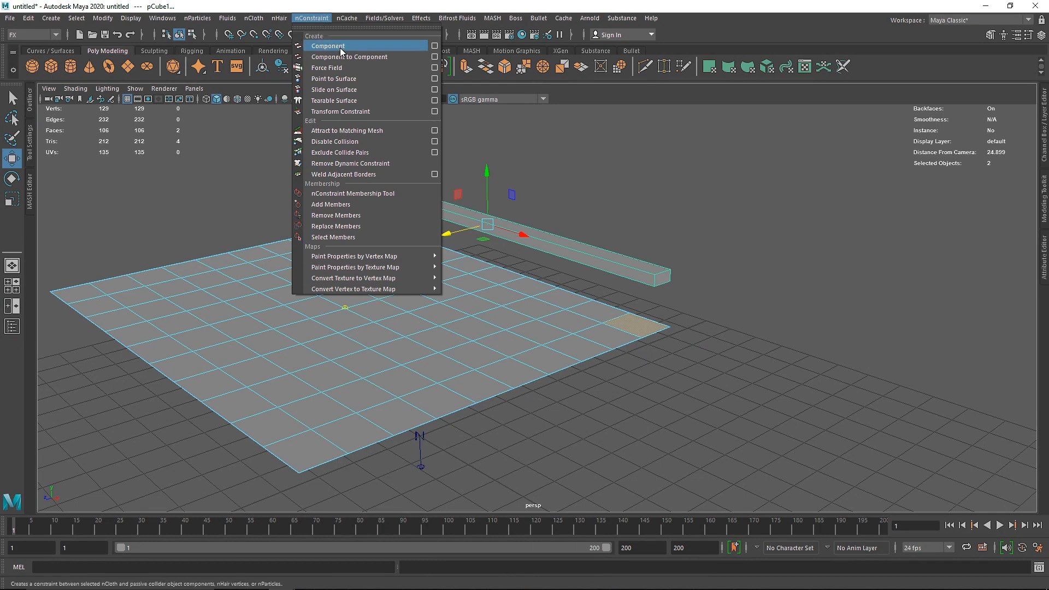
click(403, 60)
alt+drag(516, 252, 526, 251)
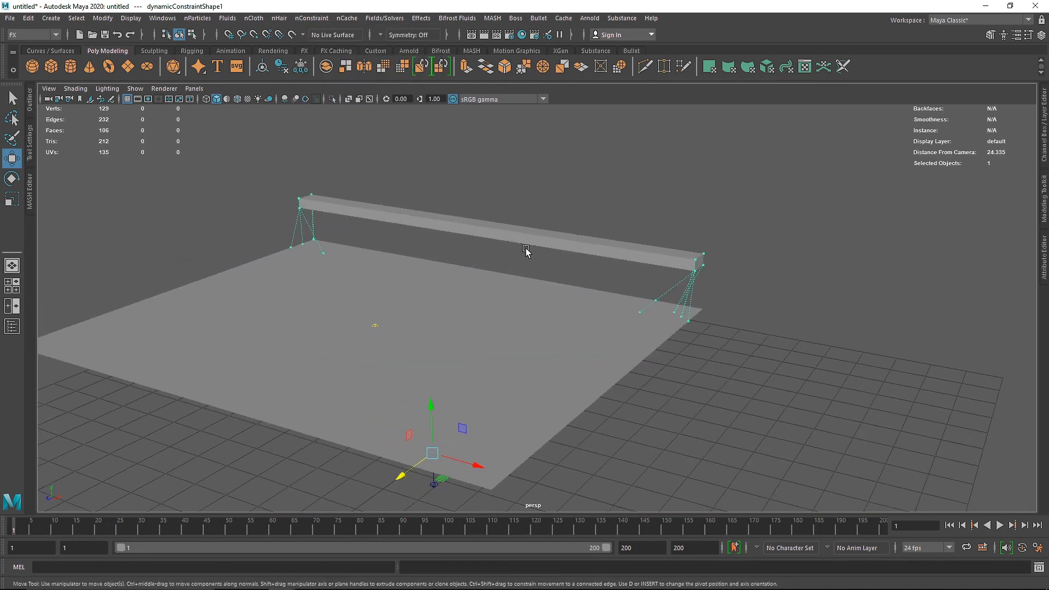
alt+drag(644, 304, 552, 304)
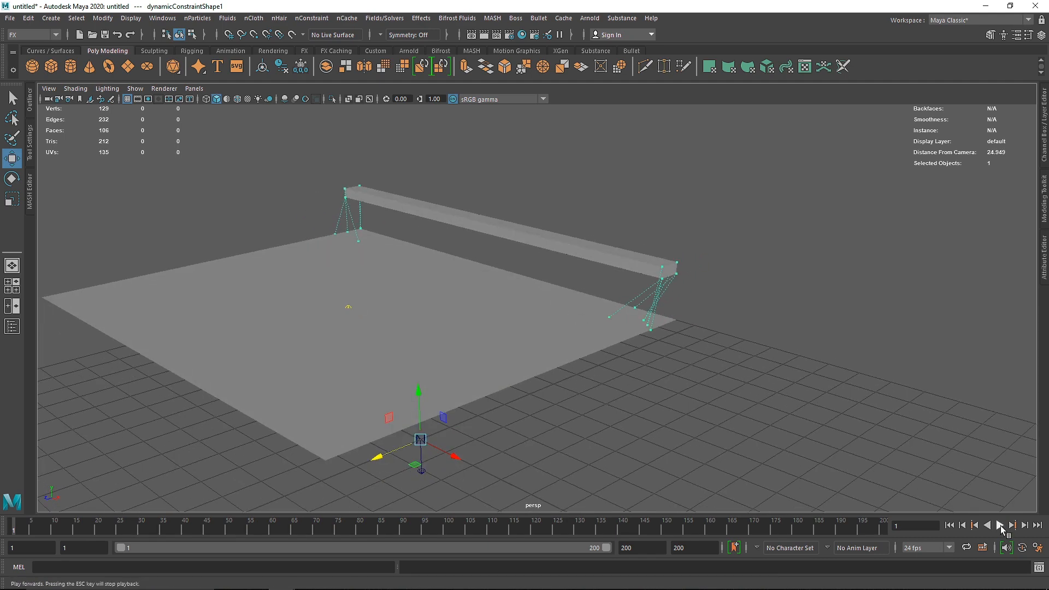
- Play the simulation to check how the cloth hangs from its two corners, and return to the first frame
click(999, 525)
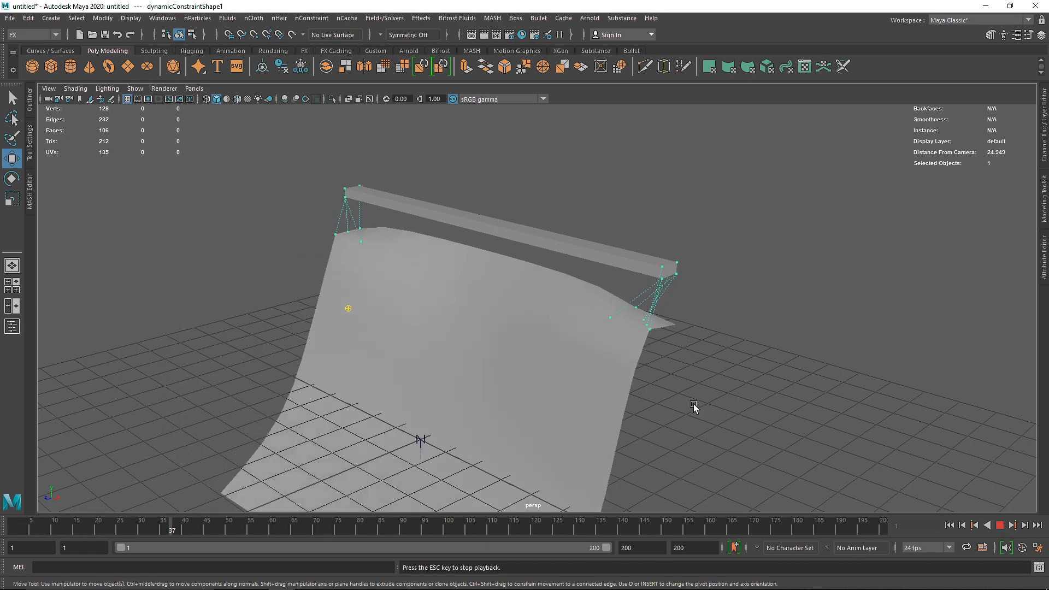
alt+drag(633, 394, 606, 393)
scroll(637, 388, down, 1)
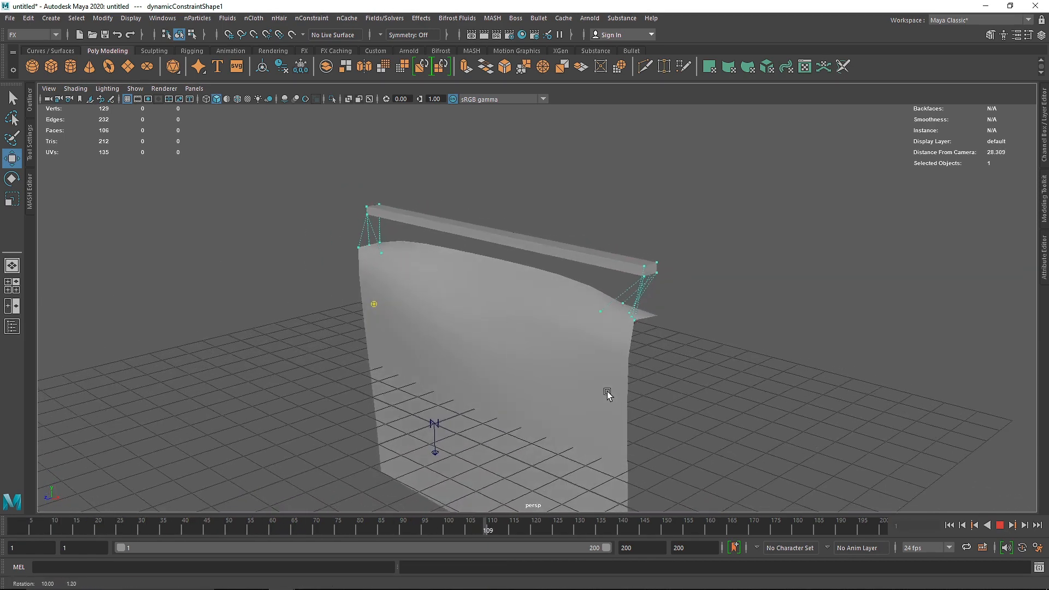
click(999, 525)
click(567, 317)
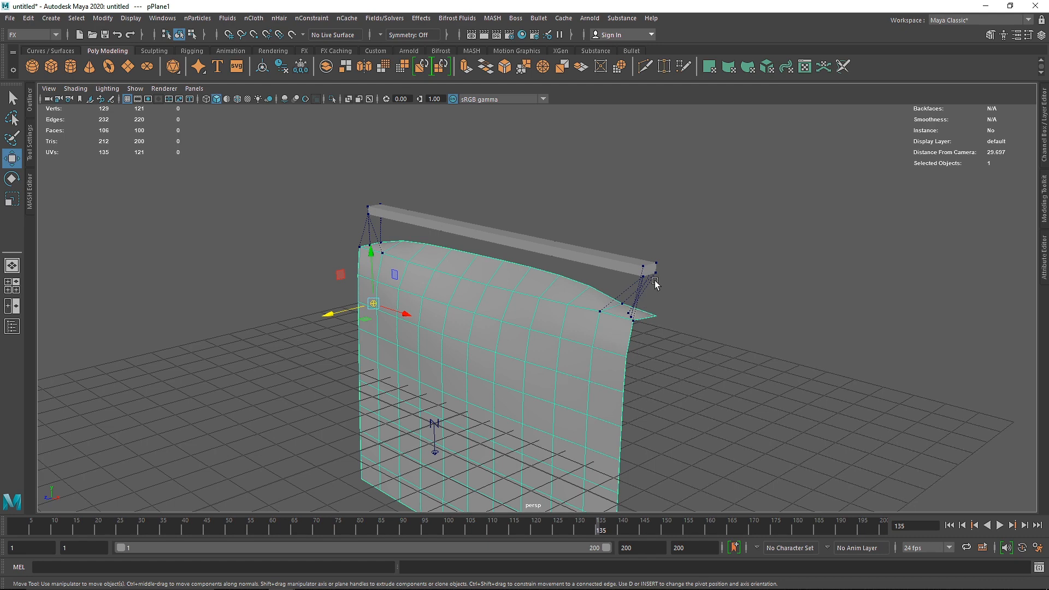
click(949, 525)
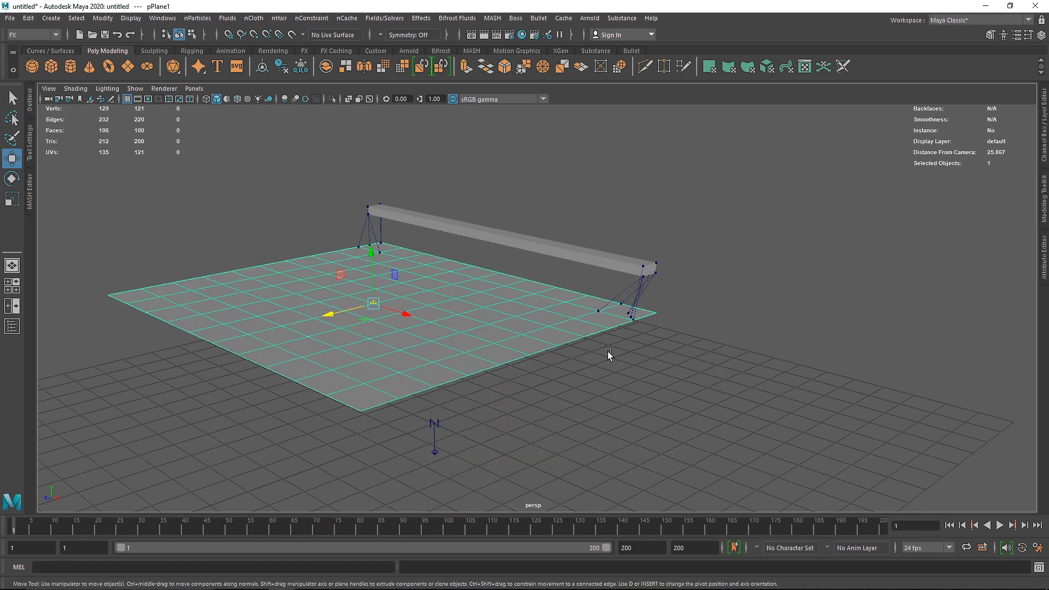
- Delete dynamicConstraint1 from the scene using the Outliner
click(29, 104)
click(90, 220)
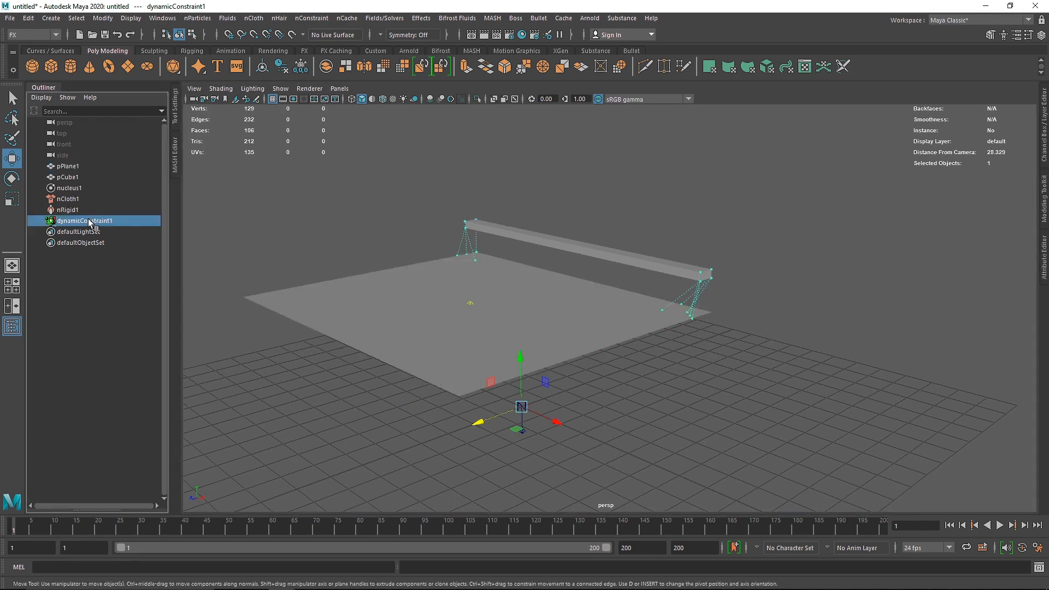
key(Delete)
- Bind four spaced faces along the plane's back edge, including both corners, to the bar with a Component to Component constraint
click(542, 279)
alt+drag(543, 281, 555, 298)
right_drag(556, 297, 555, 276)
click(543, 274)
shift+click(447, 239)
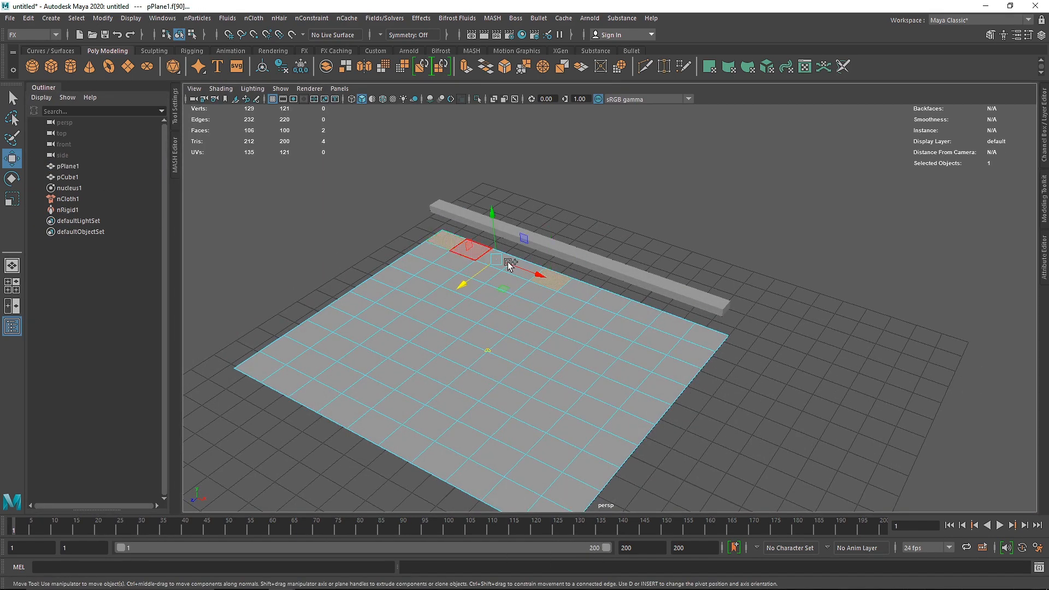
shift+click(704, 336)
shift+click(637, 315)
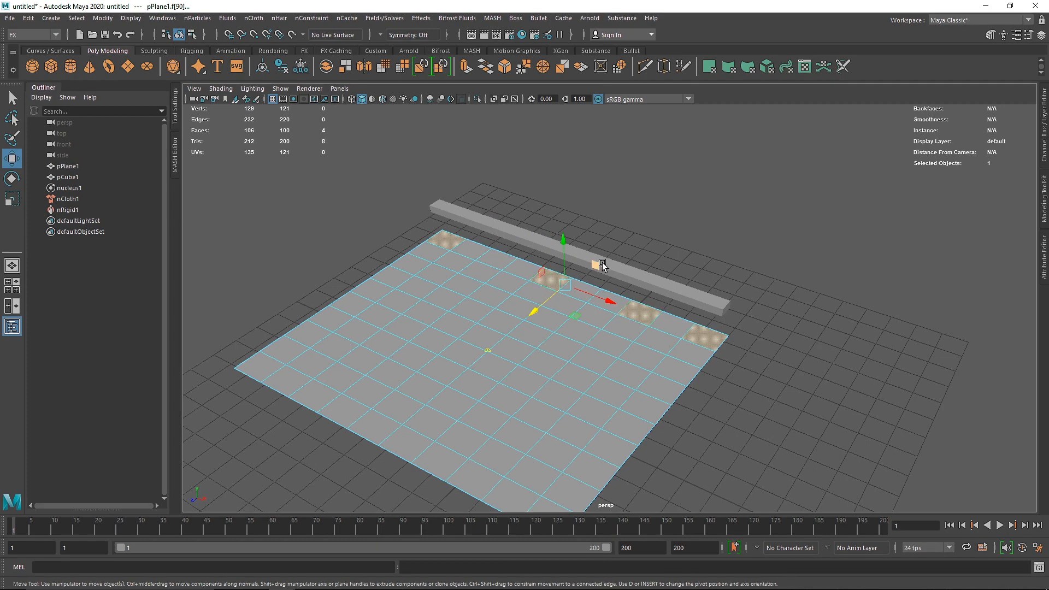
shift+click(643, 274)
click(326, 21)
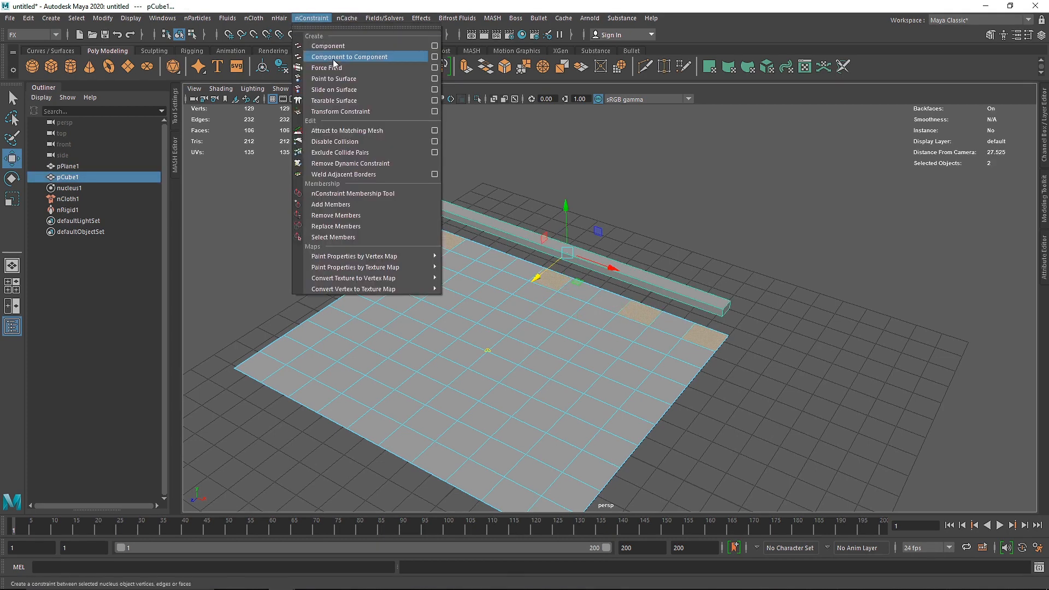
click(333, 57)
- Play the simulation to check the four-face attachment, and return to the first frame
click(999, 525)
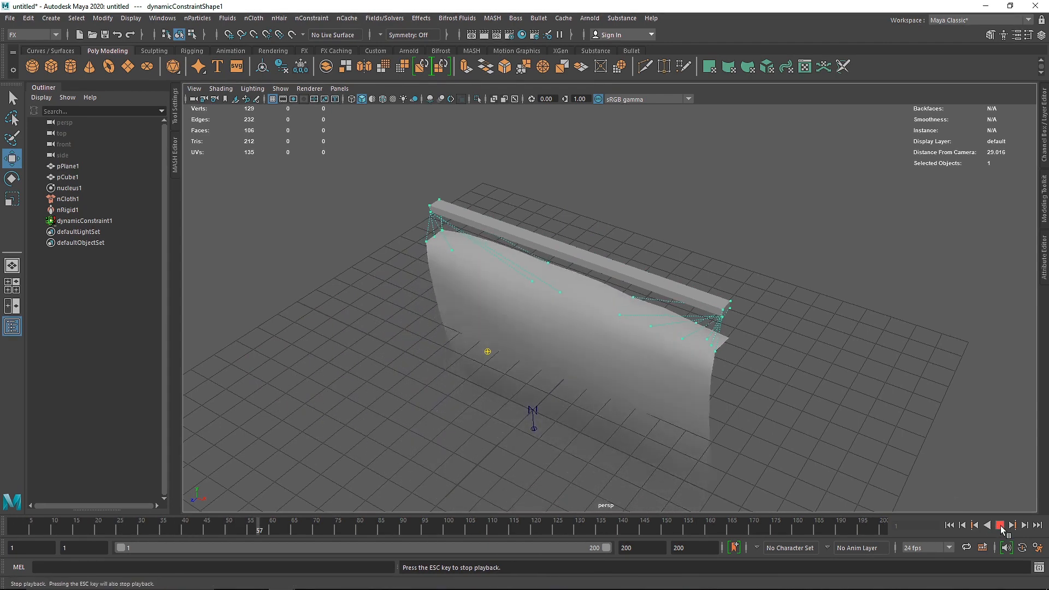
click(998, 525)
click(948, 525)
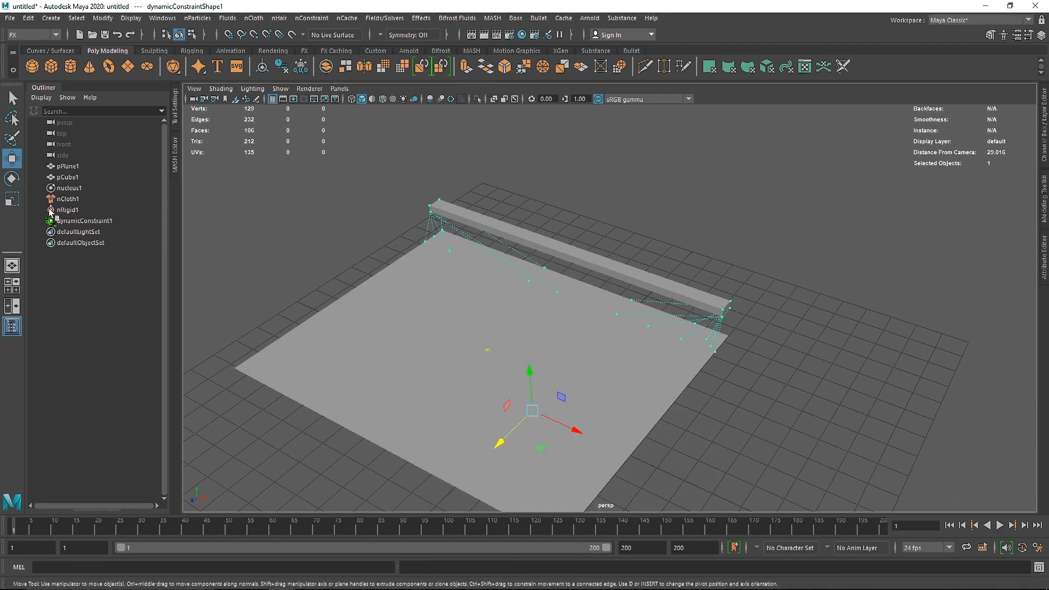
- Replace the four-face constraint with a Component to Component constraint between the plane's two back corner faces and the bar
click(84, 221)
key(Delete)
click(532, 275)
right_click(450, 241)
click(451, 272)
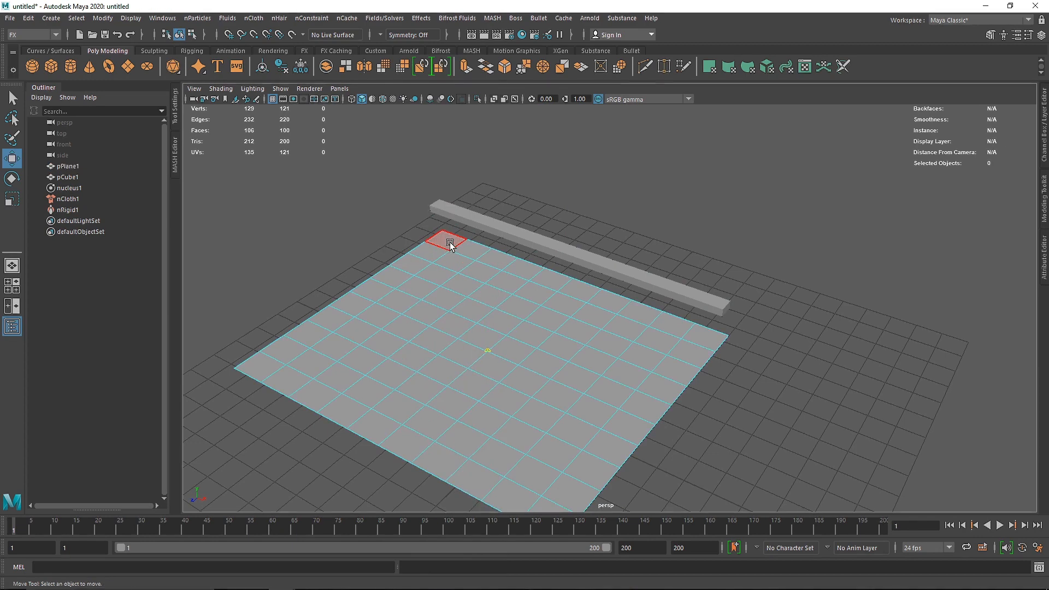
click(446, 240)
shift+click(720, 334)
shift+click(651, 283)
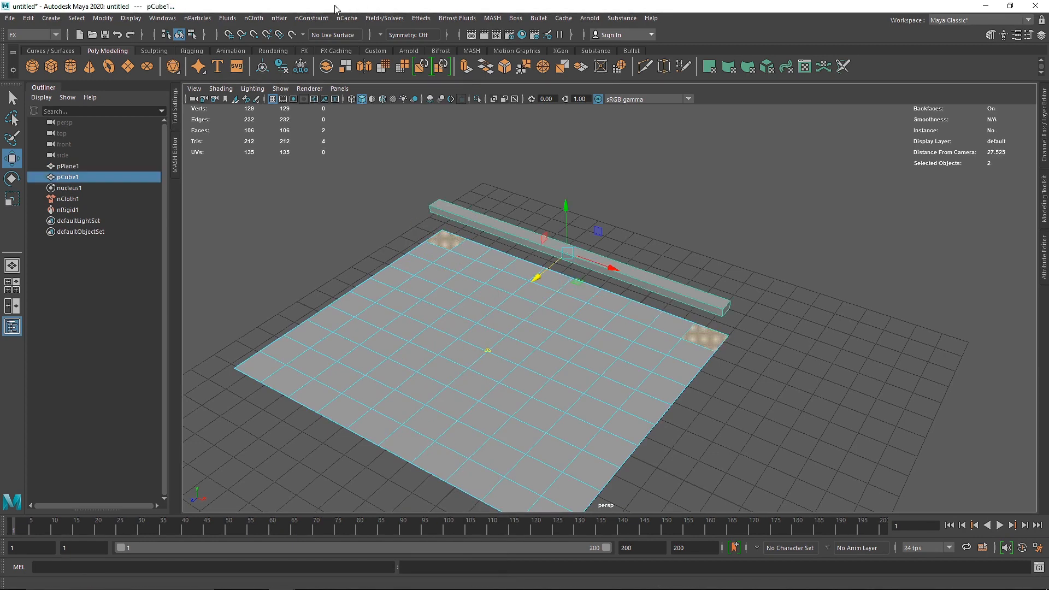
click(312, 18)
click(355, 59)
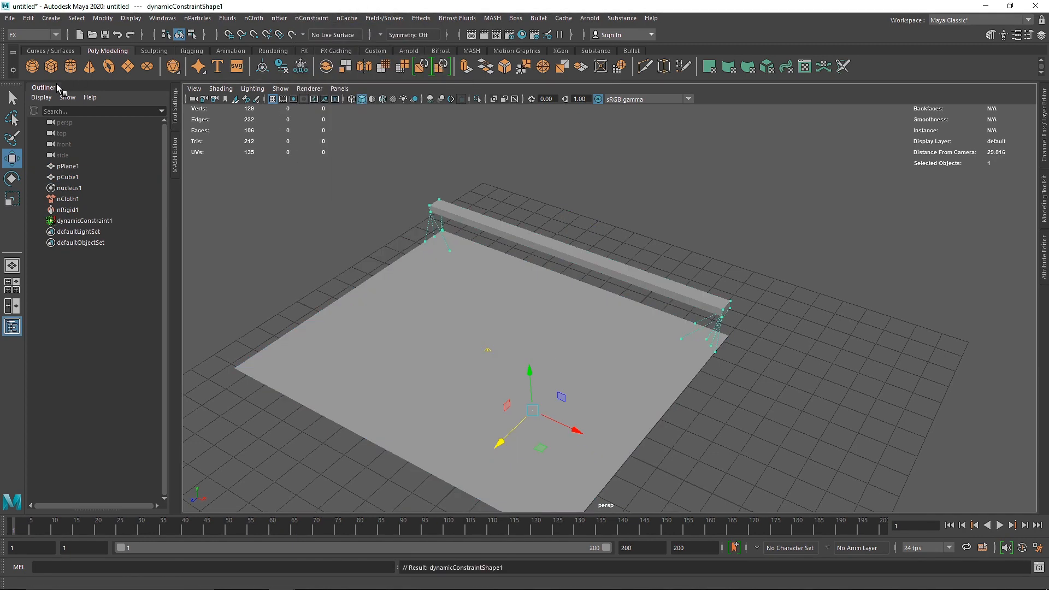
- Play the simulation to check how the cloth hangs from its two corner faces, and stop playback
double_click(57, 85)
click(12, 98)
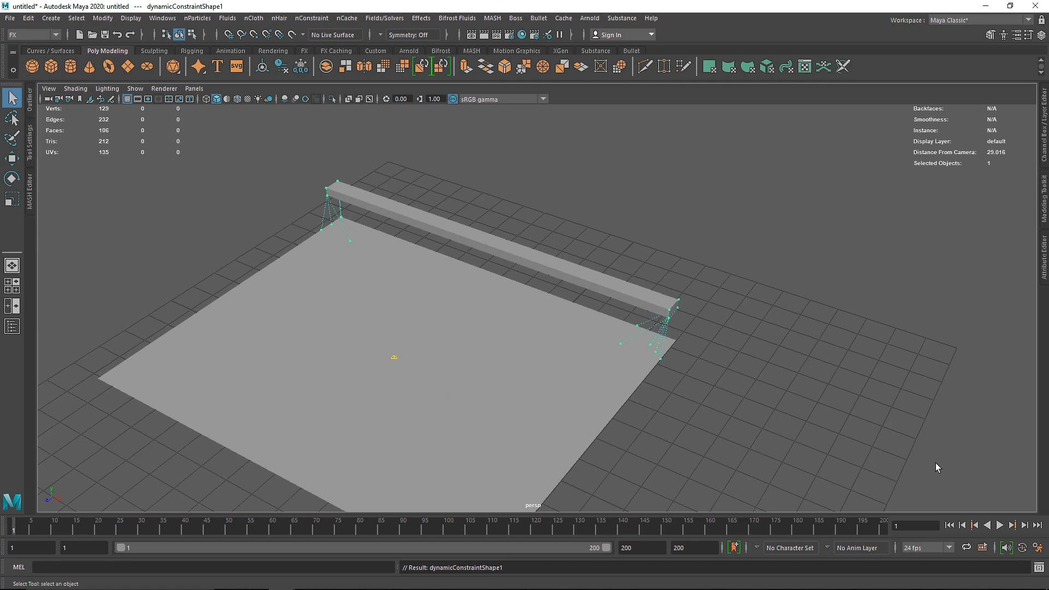
click(1005, 527)
alt+drag(609, 383, 537, 329)
click(127, 99)
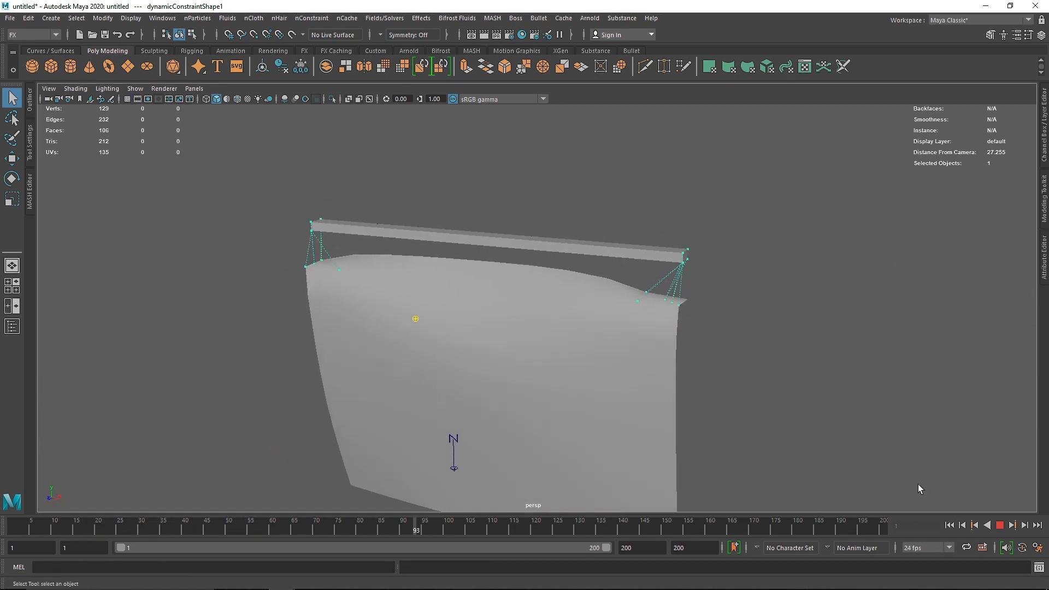
click(999, 525)
click(571, 373)
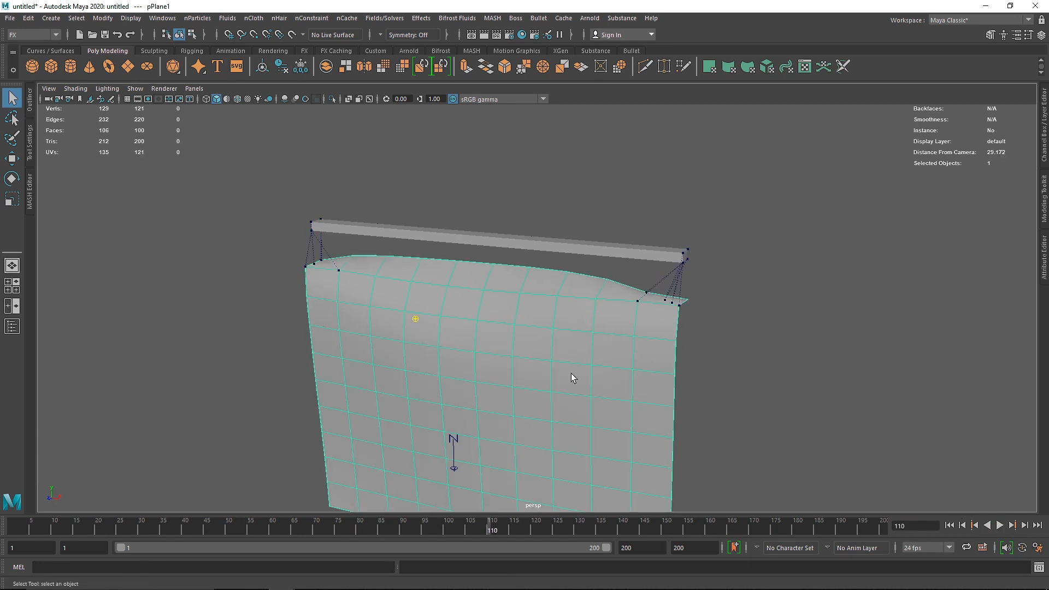
click(309, 22)
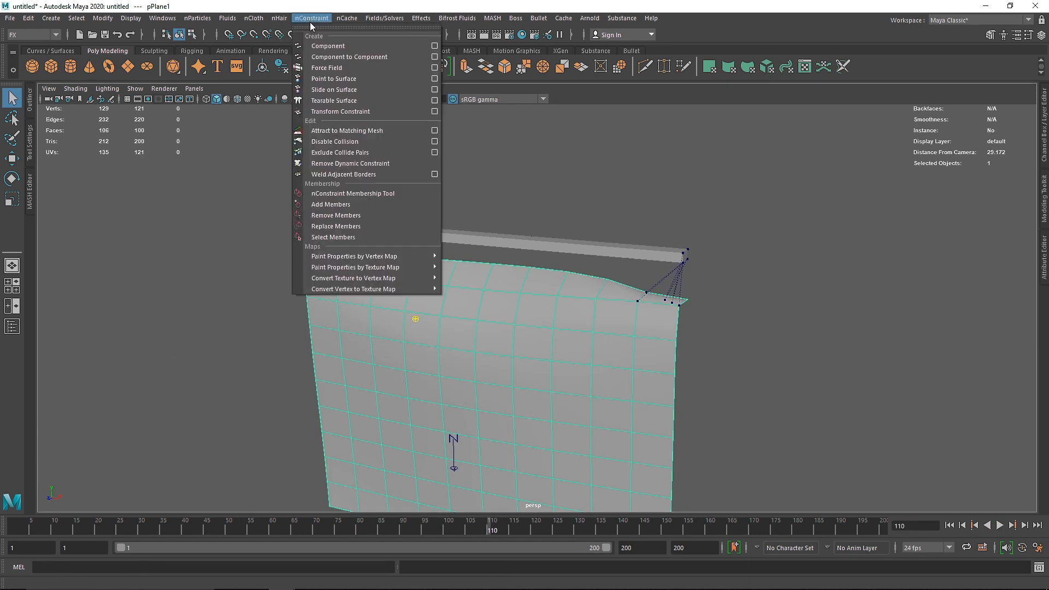
click(367, 47)
- Set the cloth plane's Subdivisions Width and Subdivisions Height to 20 in its polyPlane1 attributes
click(1044, 252)
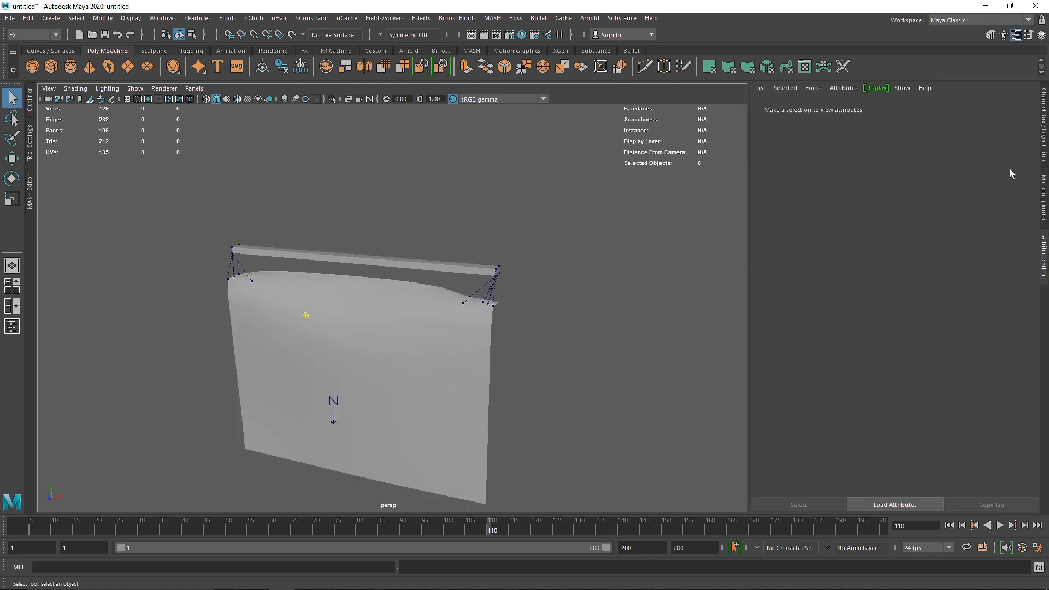
click(399, 365)
click(800, 107)
double_click(852, 204)
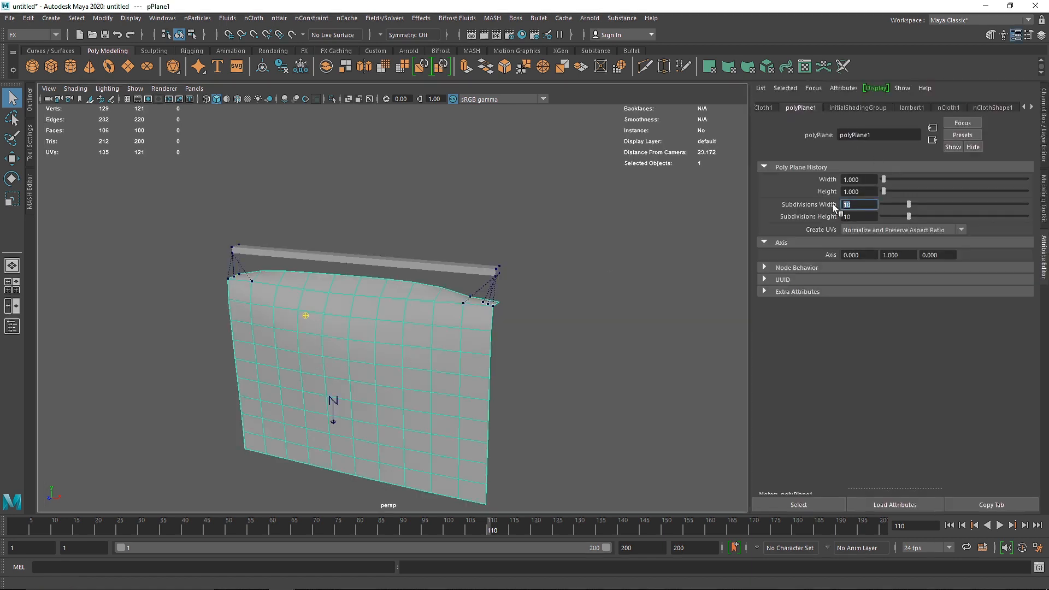
text(20)
key(Tab)
text(20)
click(653, 219)
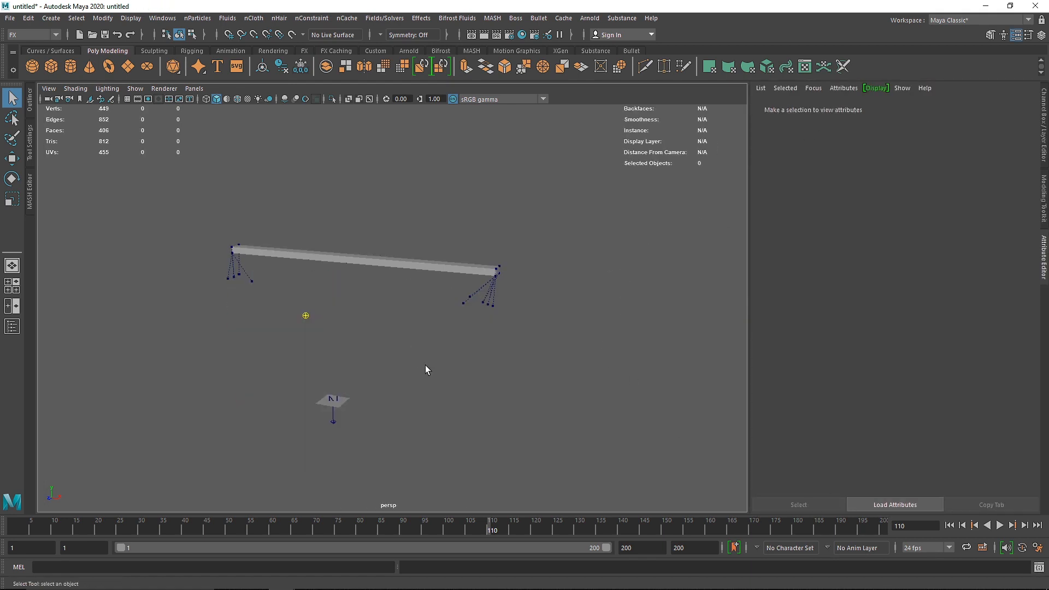
- Return to the first frame and delete dynamicConstraint1 from the scene
click(949, 525)
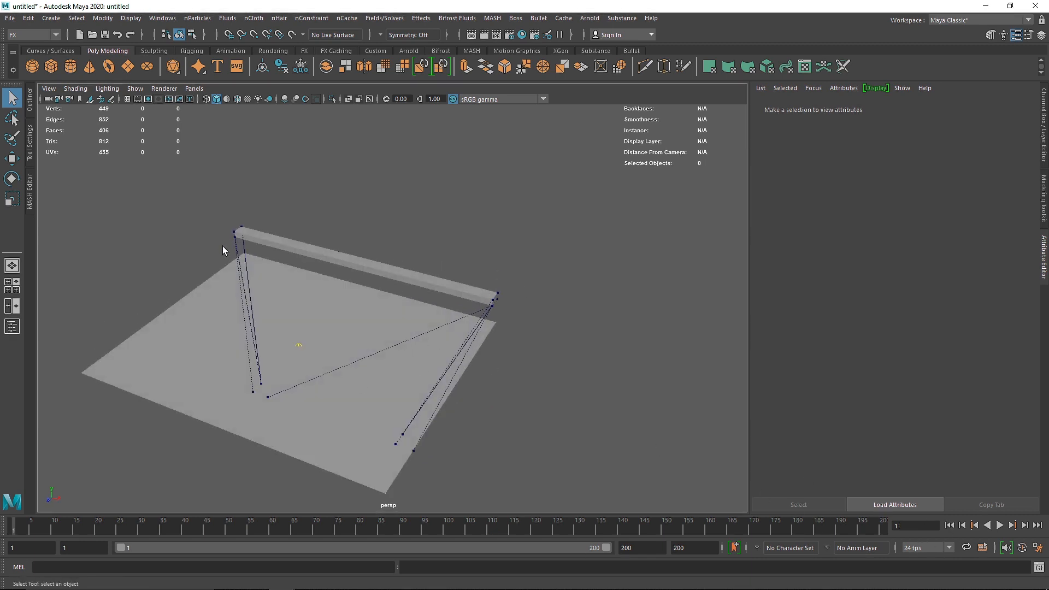
click(300, 279)
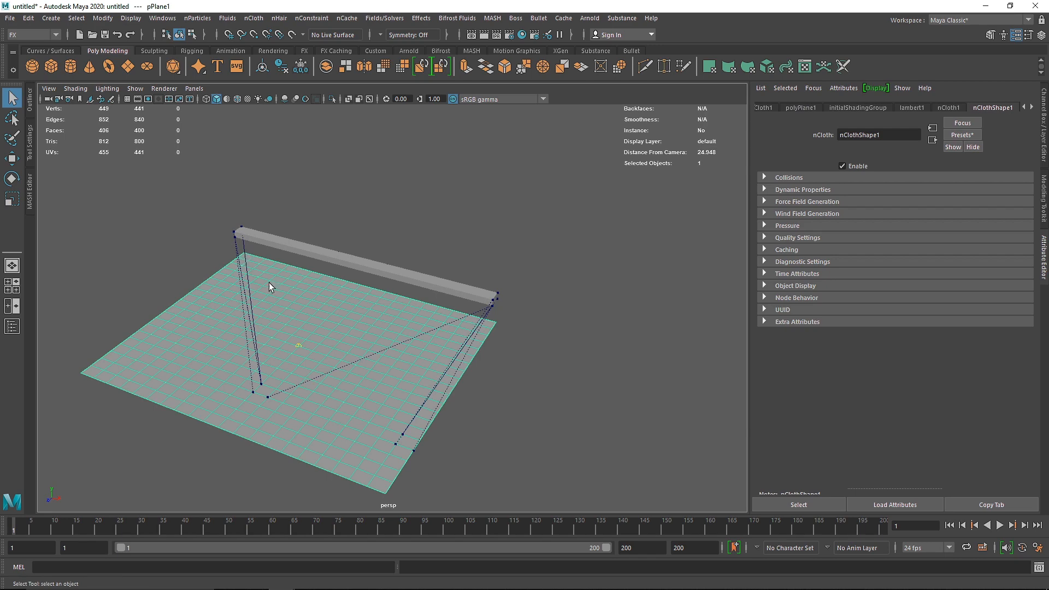
mouse_move(268, 283)
alt+mouse_down()
mouse_move(253, 295)
mouse_move(273, 297)
alt+mouse_up()
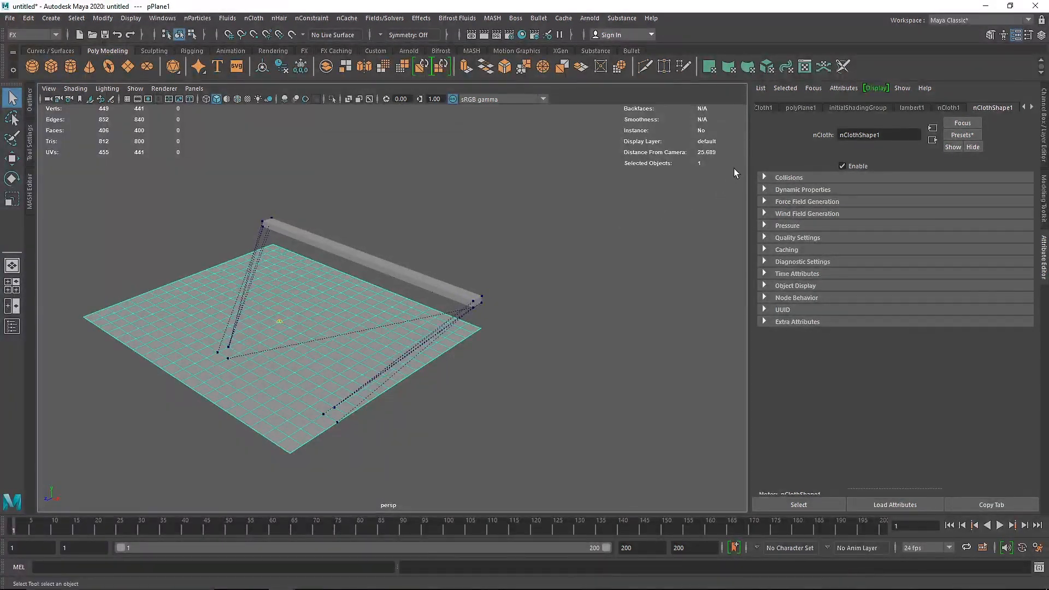
click(801, 107)
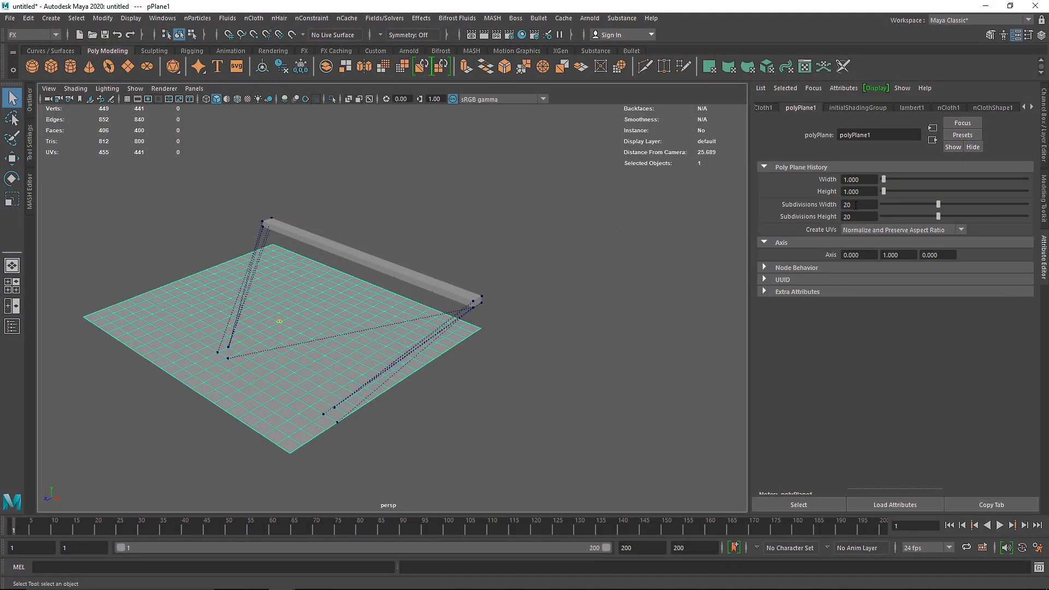
alt+middle_drag(247, 238, 339, 254)
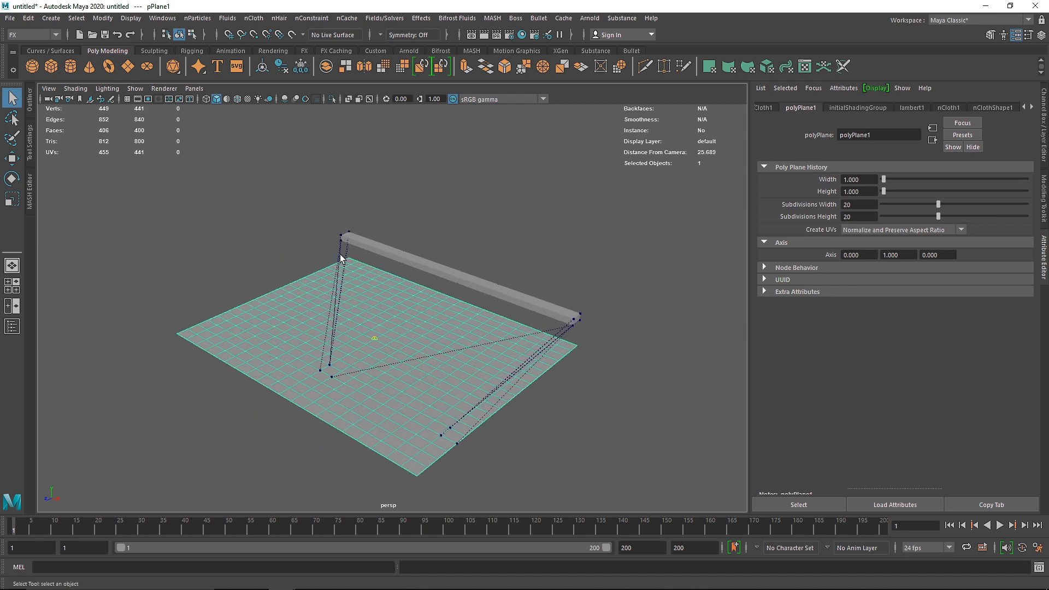
click(31, 110)
click(100, 220)
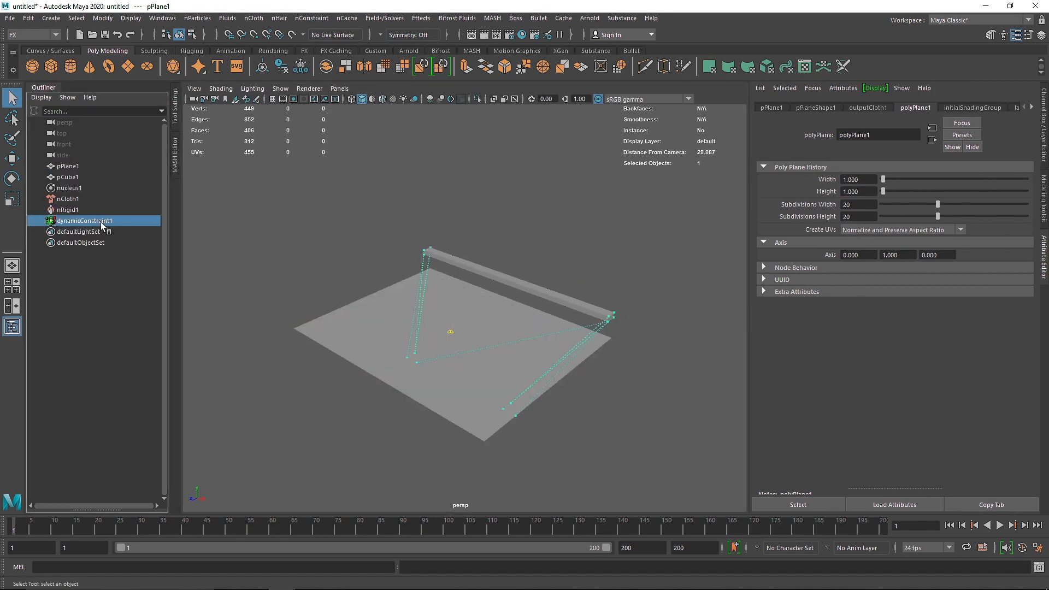
click(311, 281)
- Bind the subdivided plane's two back corner faces to the bar with a Component to Component constraint
click(485, 293)
scroll(485, 293, up, 5)
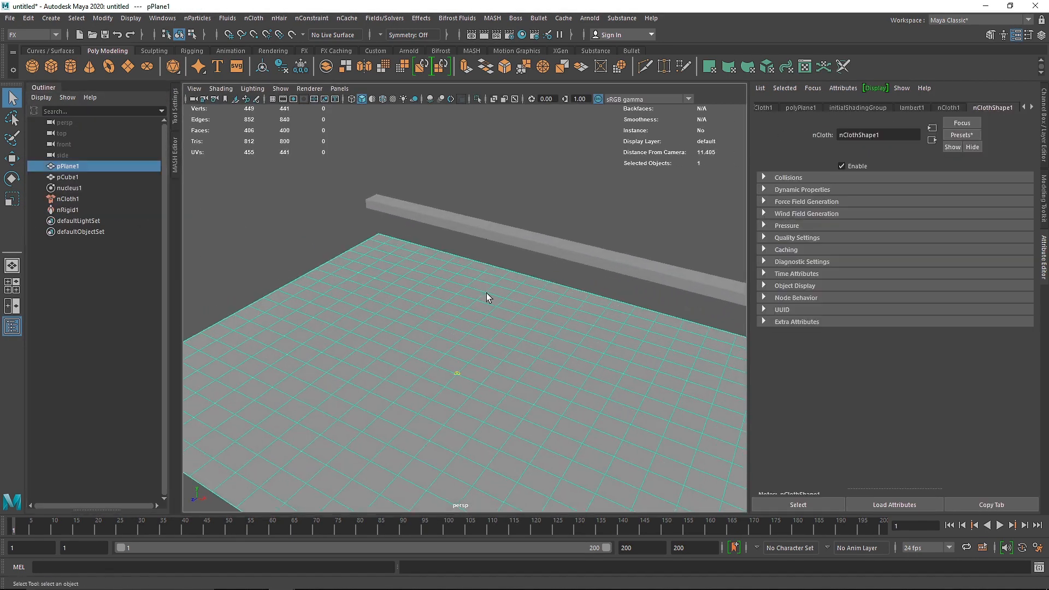
scroll(486, 297, down, 5)
right_drag(402, 241, 404, 273)
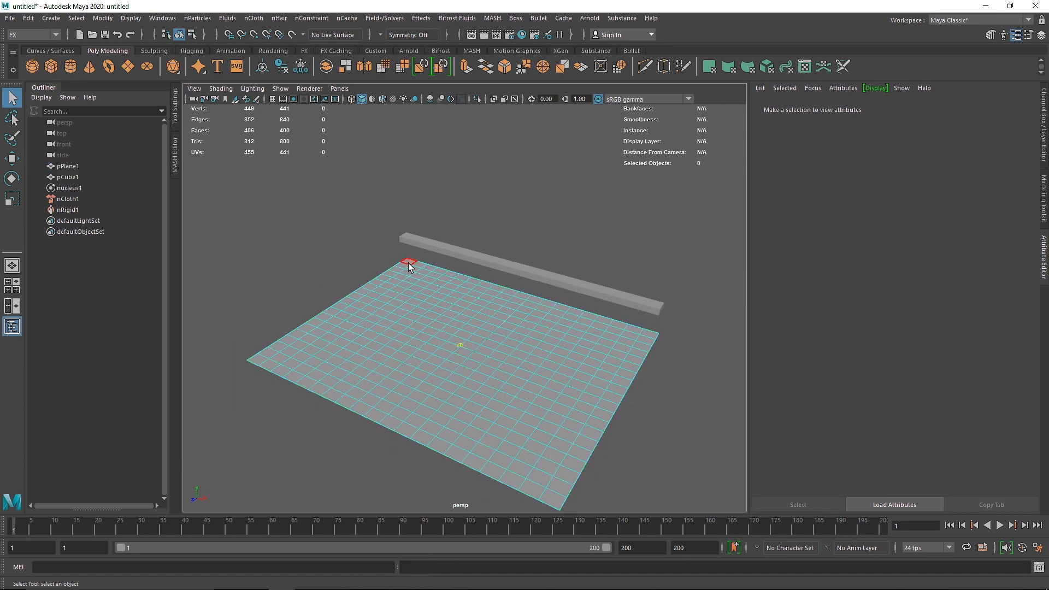
click(409, 264)
shift+click(648, 332)
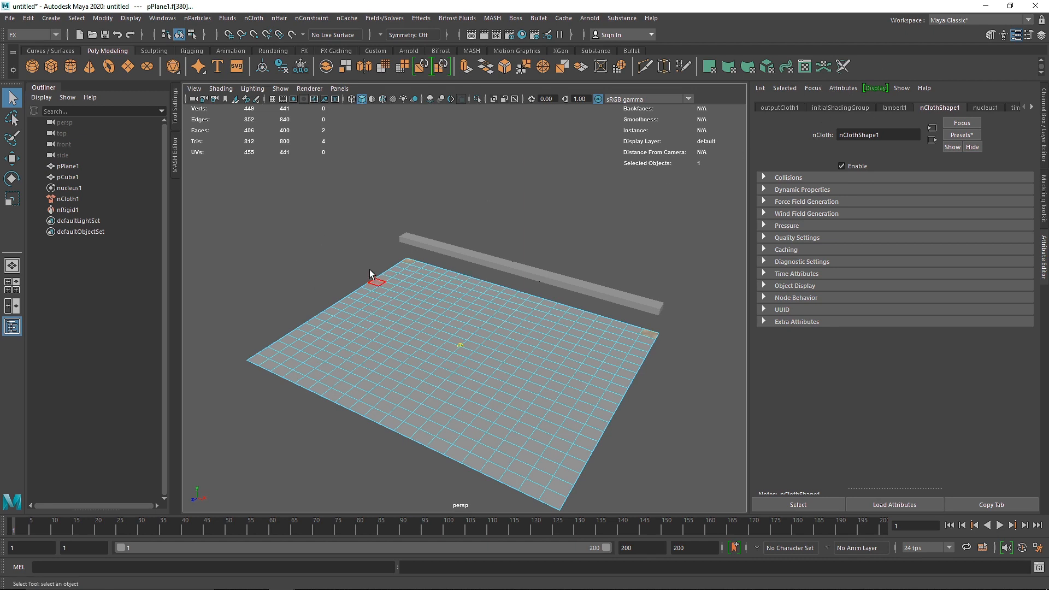
shift+click(468, 251)
click(311, 18)
click(350, 71)
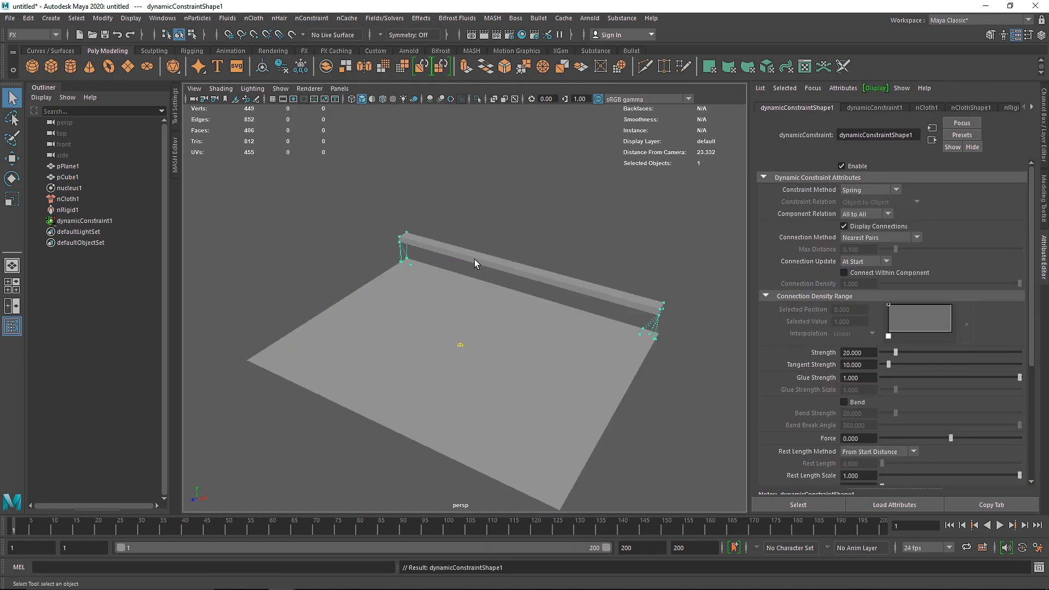
click(601, 171)
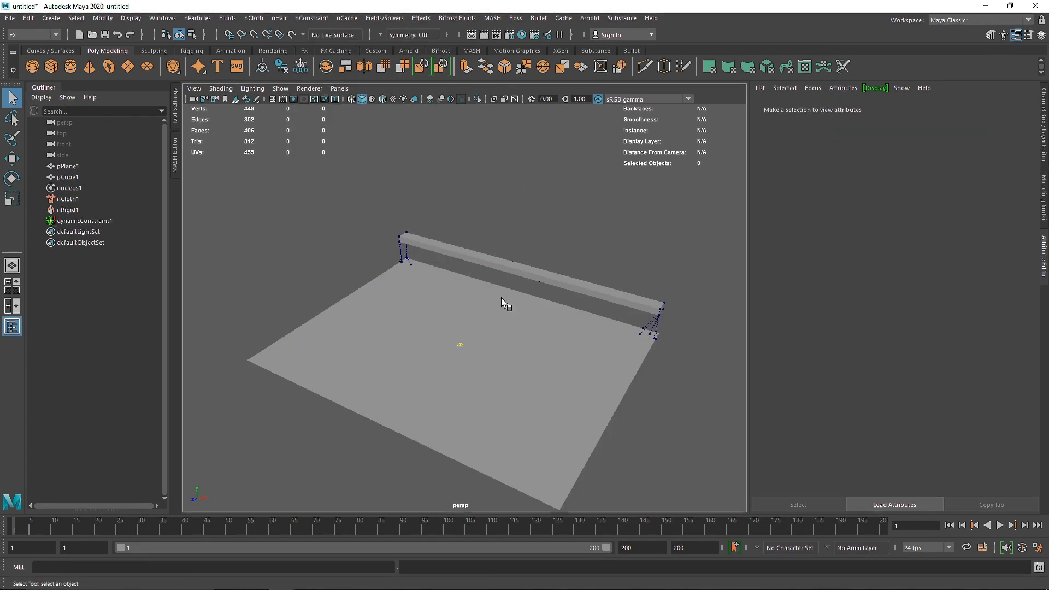
- Play the simulation to check the denser cloth, selecting the plane during playback, and stop
key(alt+v)
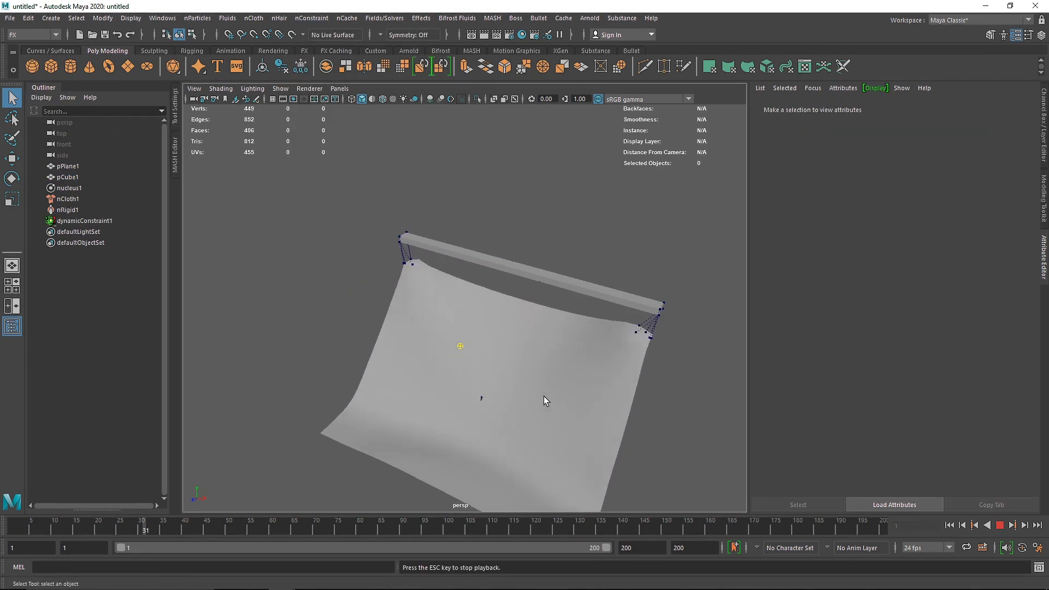
click(554, 350)
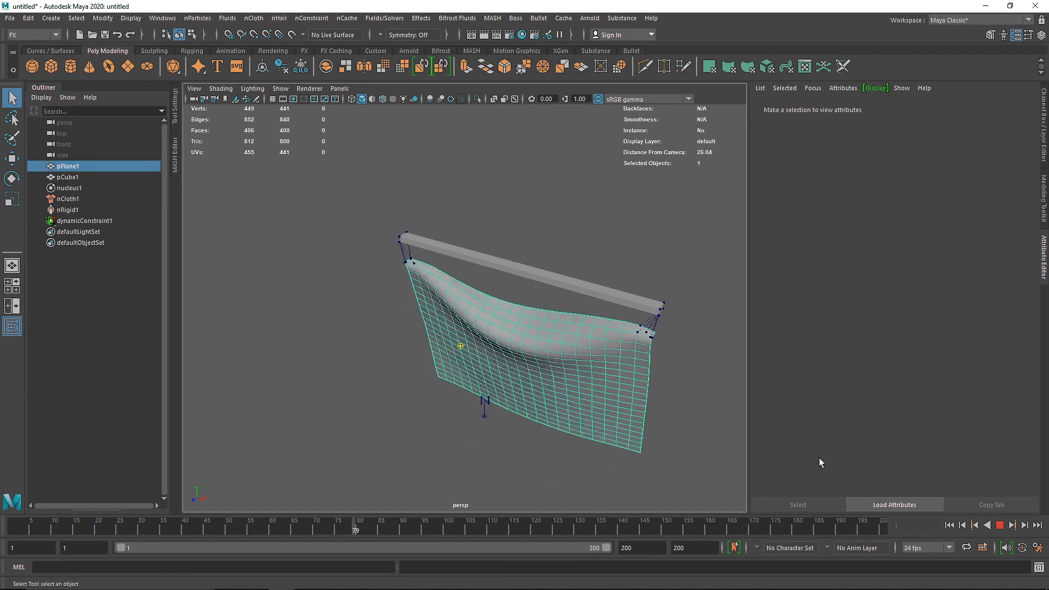
key(Escape)
- Add a Component constraint to the whole cloth plane and inspect its points across the surface
click(312, 18)
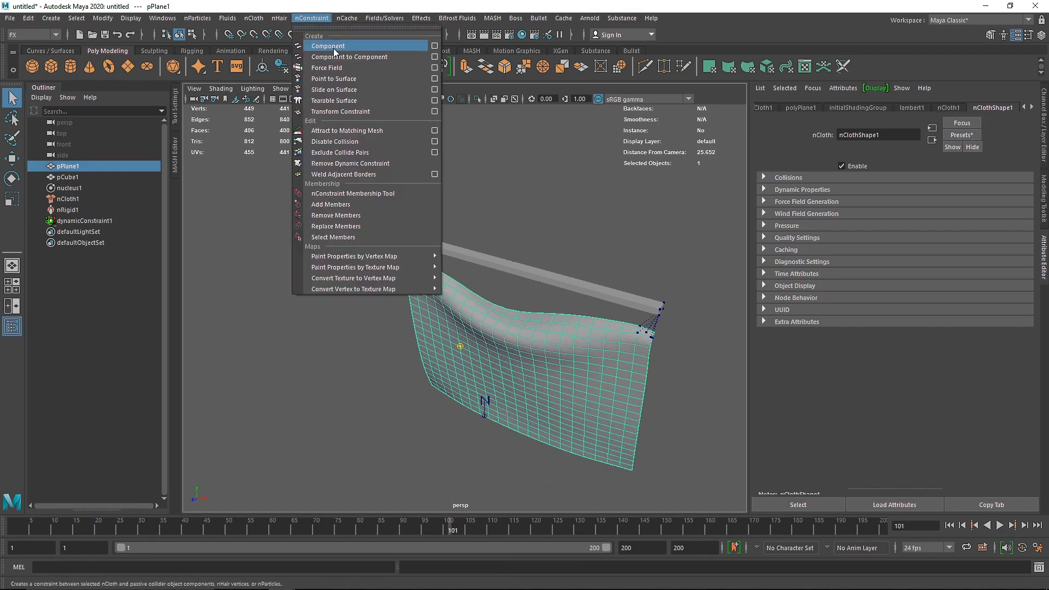
click(376, 50)
alt+right_drag(600, 297, 649, 379)
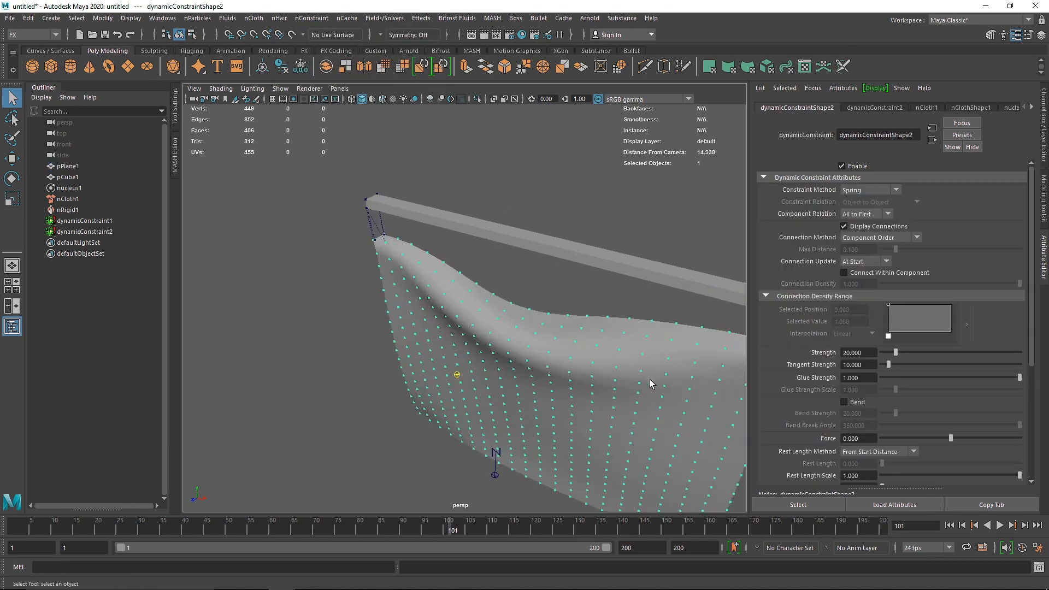
alt+middle_drag(587, 378, 443, 305)
alt+drag(443, 308, 273, 232)
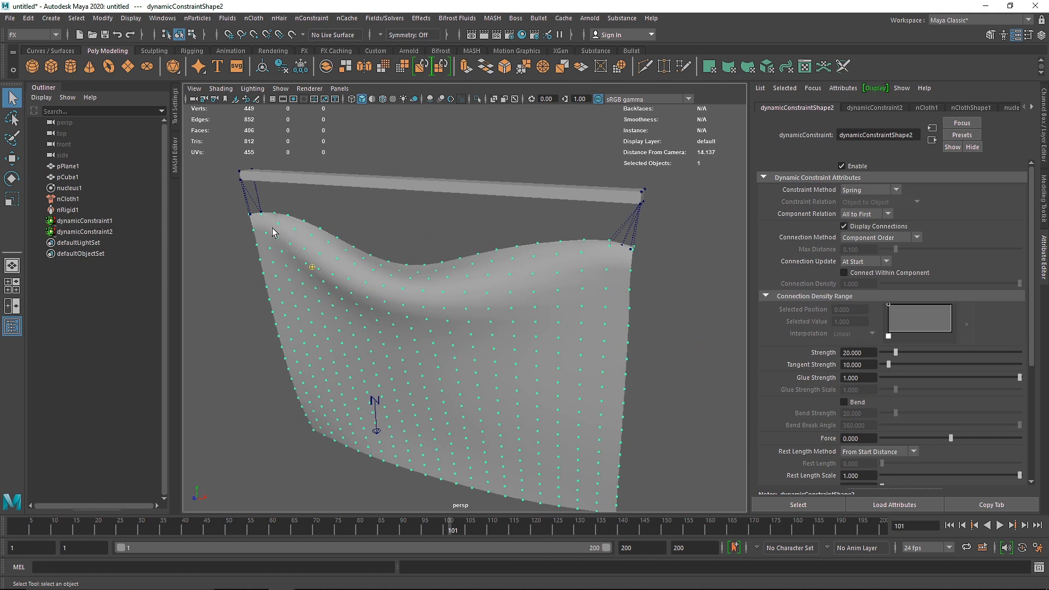
- Return to the first frame and review the Component constraint's attributes, keeping its Constraint Method at Spring
click(949, 525)
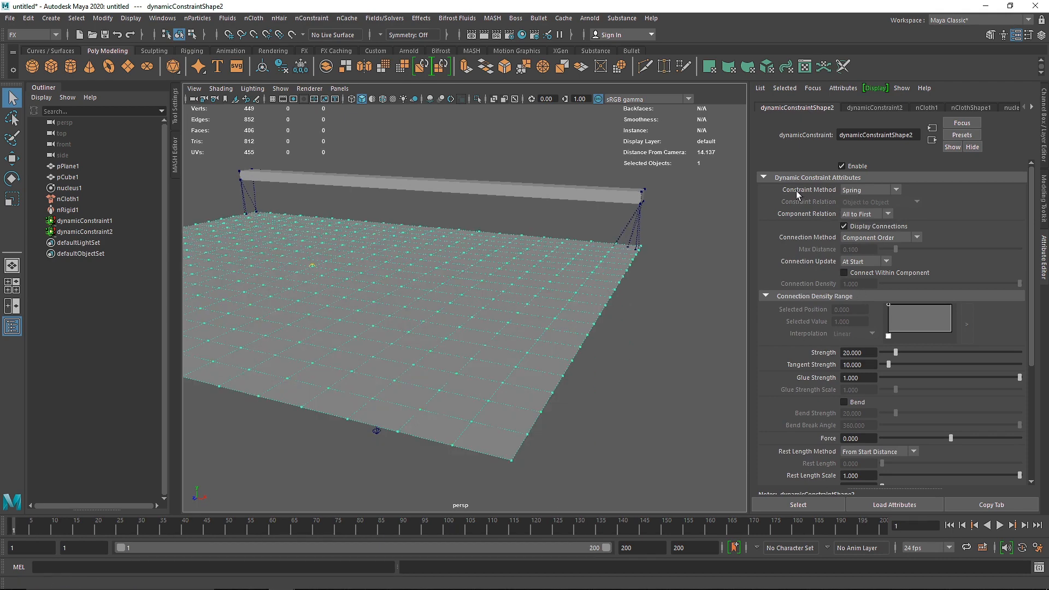
click(856, 192)
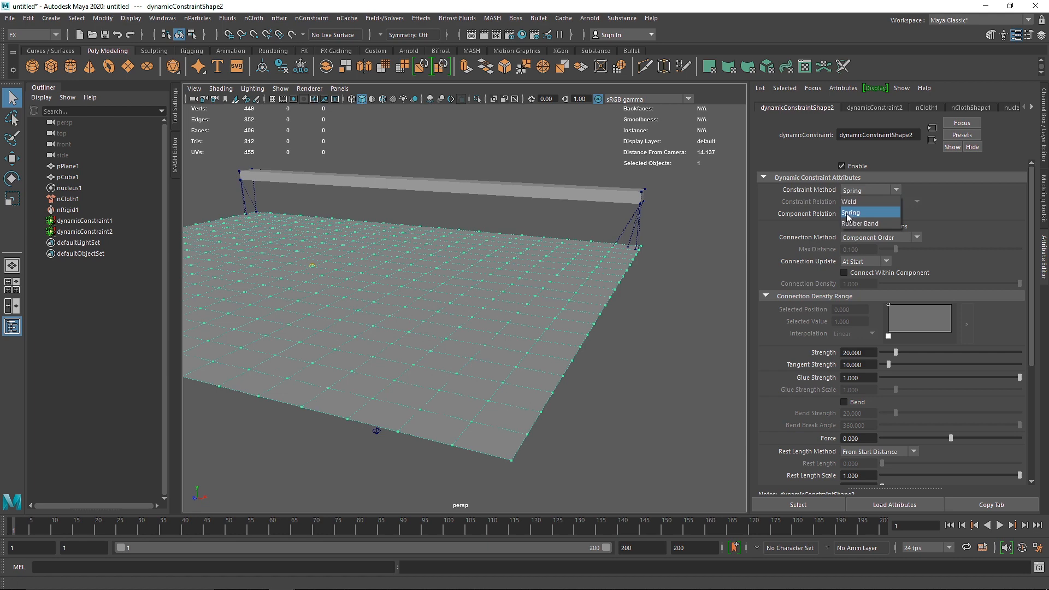
click(851, 214)
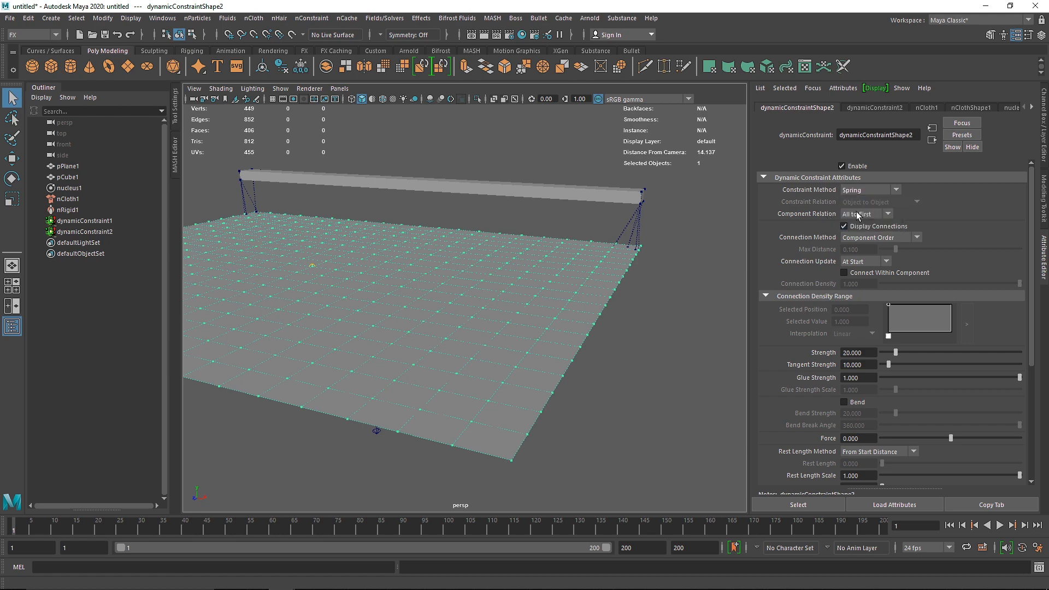
scroll(790, 328, down, 5)
scroll(791, 322, up, 2)
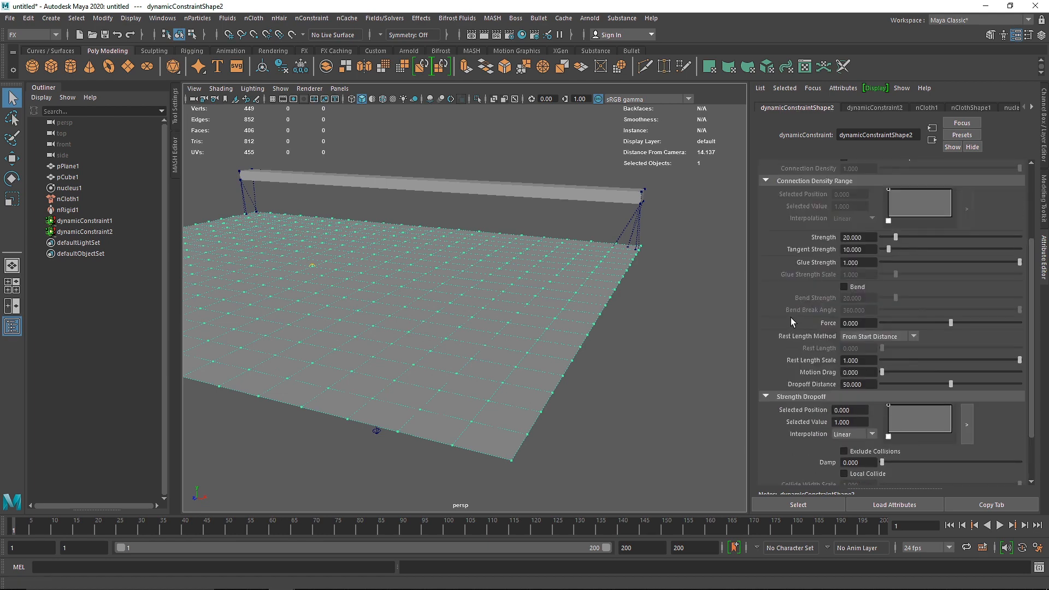
- Test-play the simulation, stop it, and set the Component constraint's Strength to 0.1
double_click(858, 237)
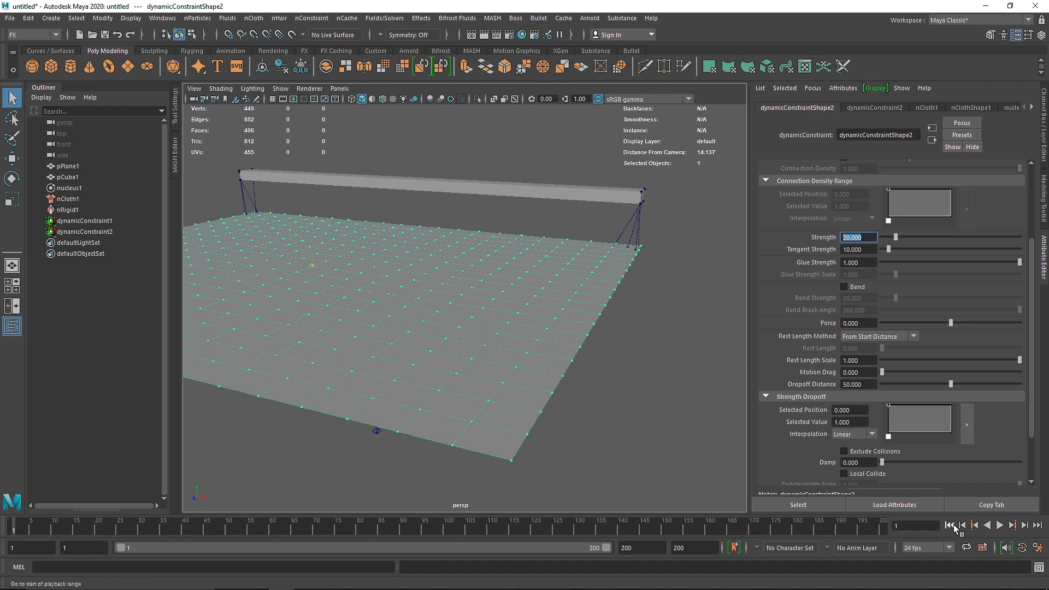
click(999, 525)
scroll(572, 396, down, 3)
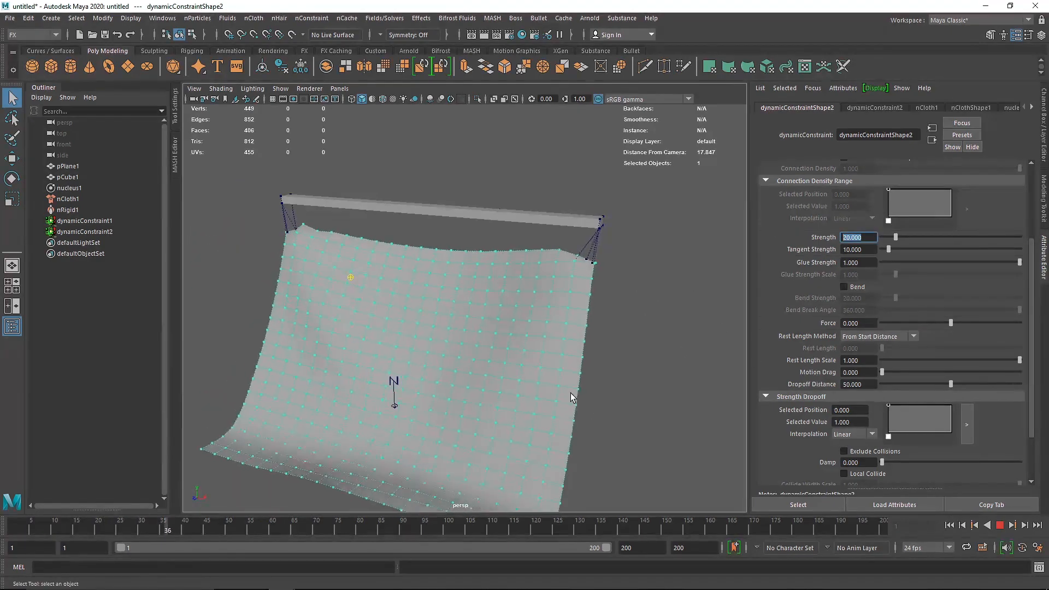
click(999, 524)
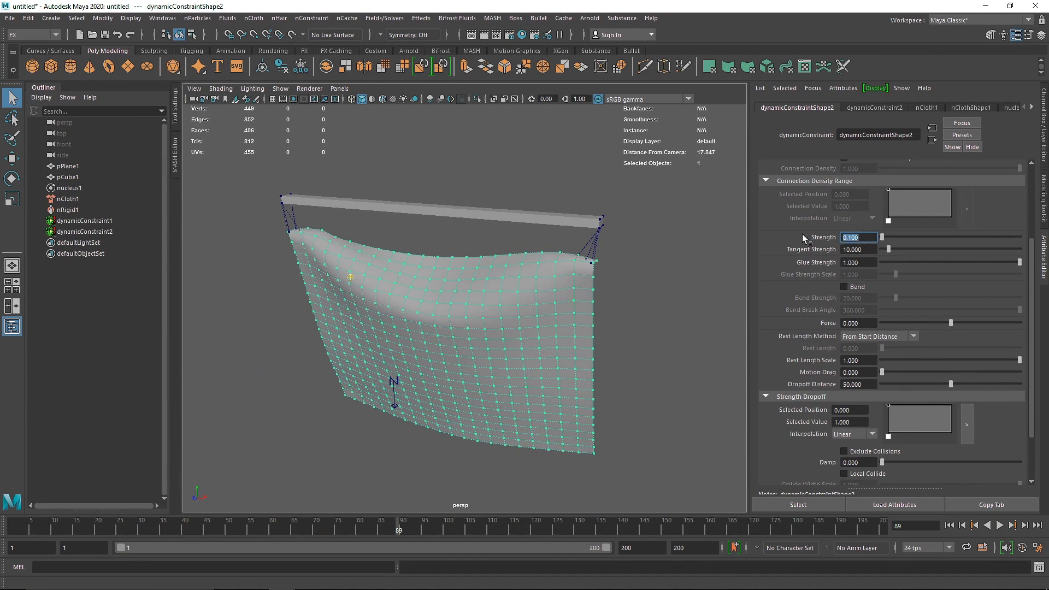
- Replay the simulation from the first frame to check the cloth with the reduced Strength
click(949, 524)
click(999, 525)
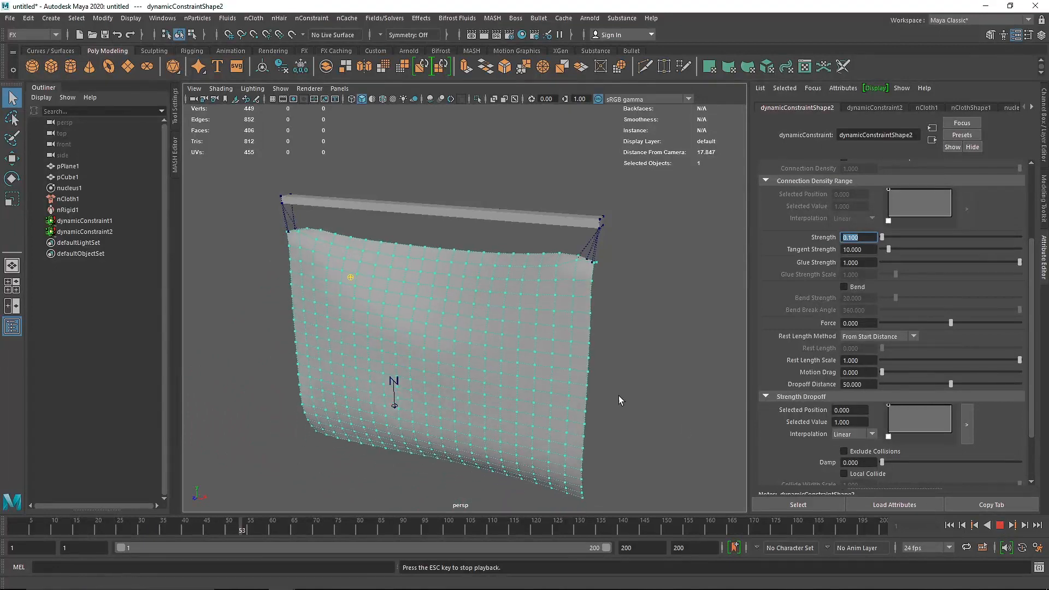
scroll(602, 388, down, 3)
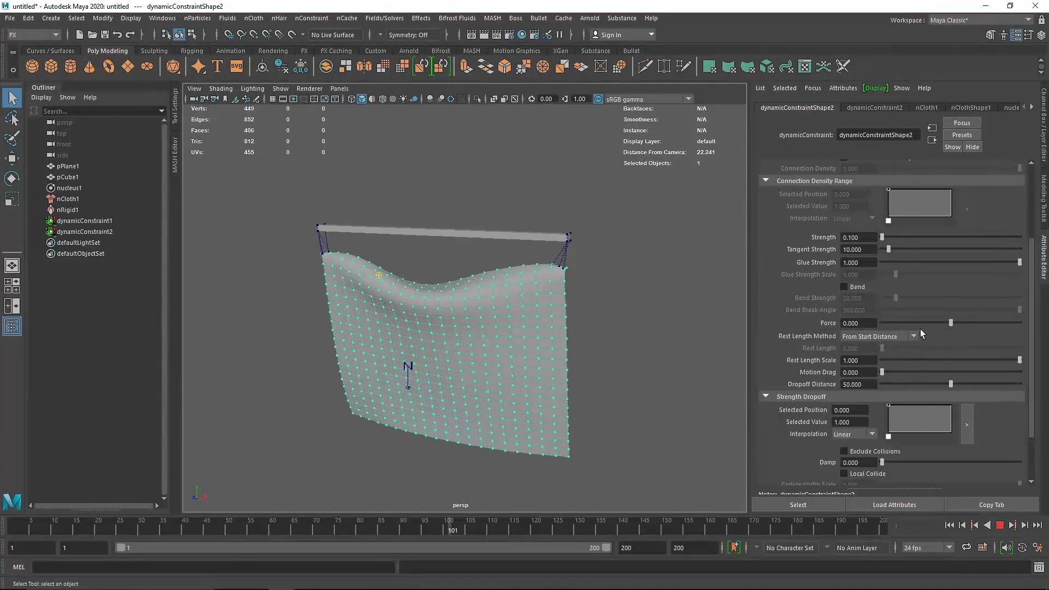
- Lower the Component constraint's Glue Strength to 0.506 and return to the first frame
scroll(840, 449, down, 3)
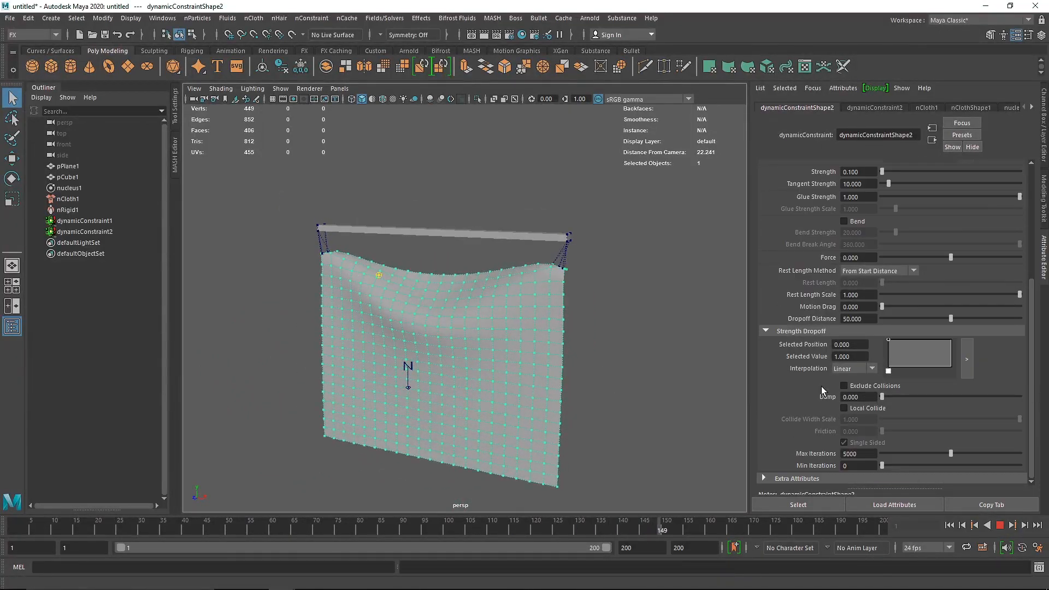
scroll(821, 385, up, 3)
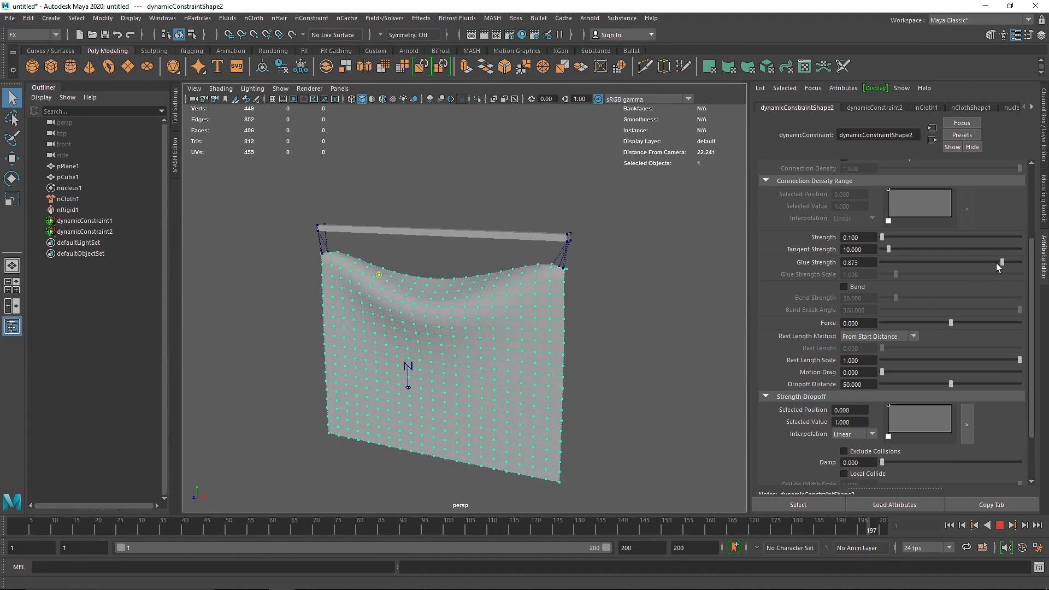
drag(1000, 263, 952, 270)
click(948, 525)
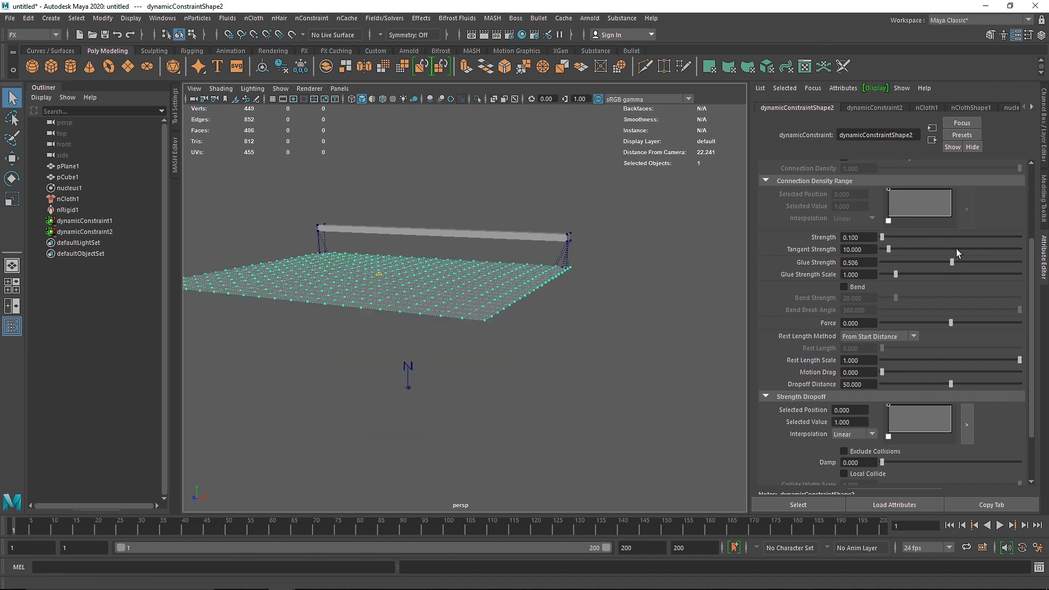
- Play the simulation while varying the Component constraint's Glue Strength, and set it to 1
alt+drag(524, 256, 538, 296)
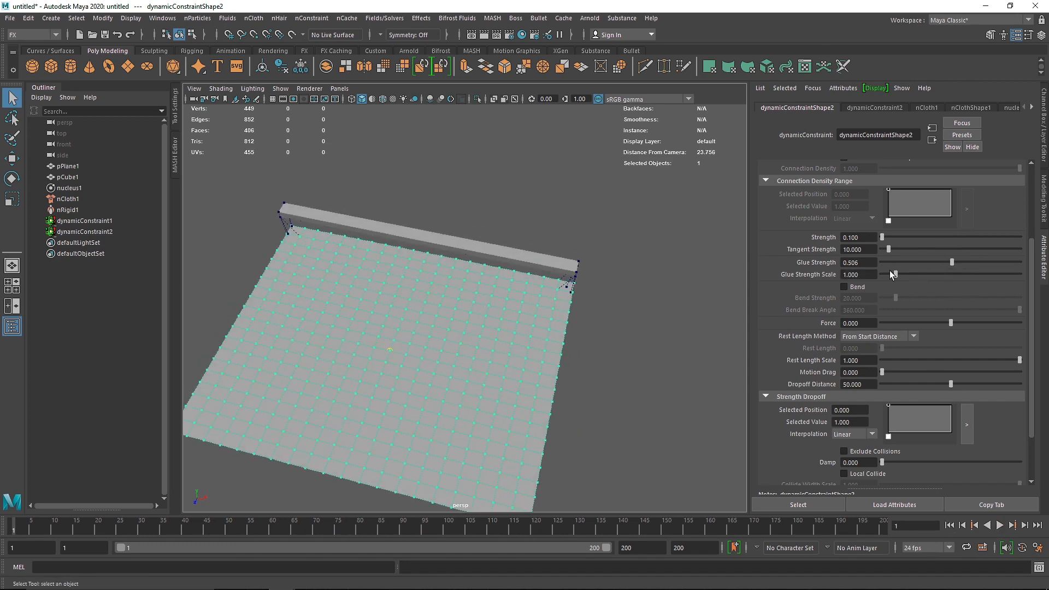
drag(950, 262, 886, 264)
key(alt+v)
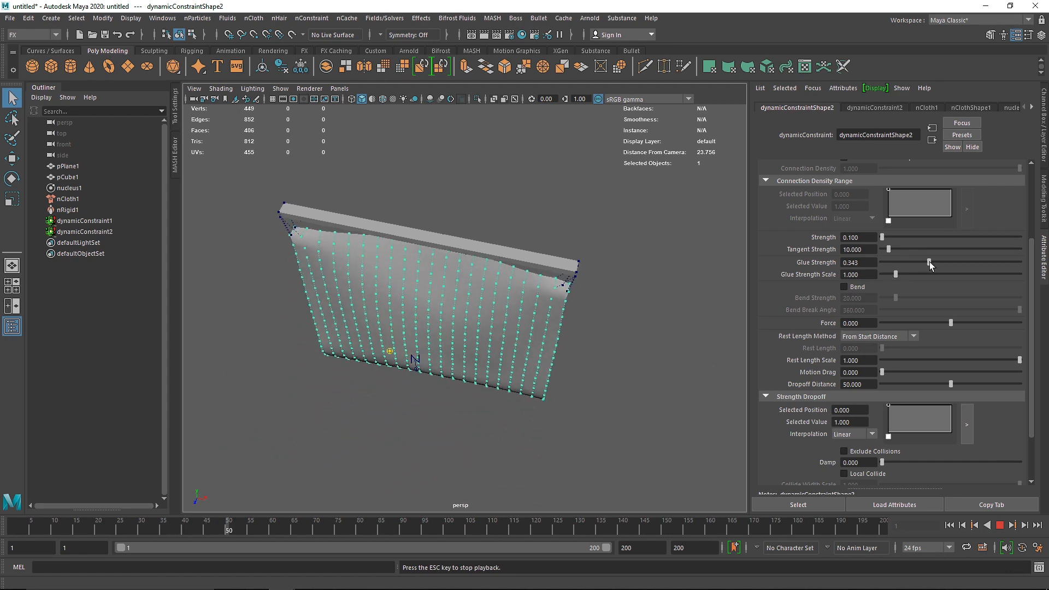
drag(929, 262, 1011, 262)
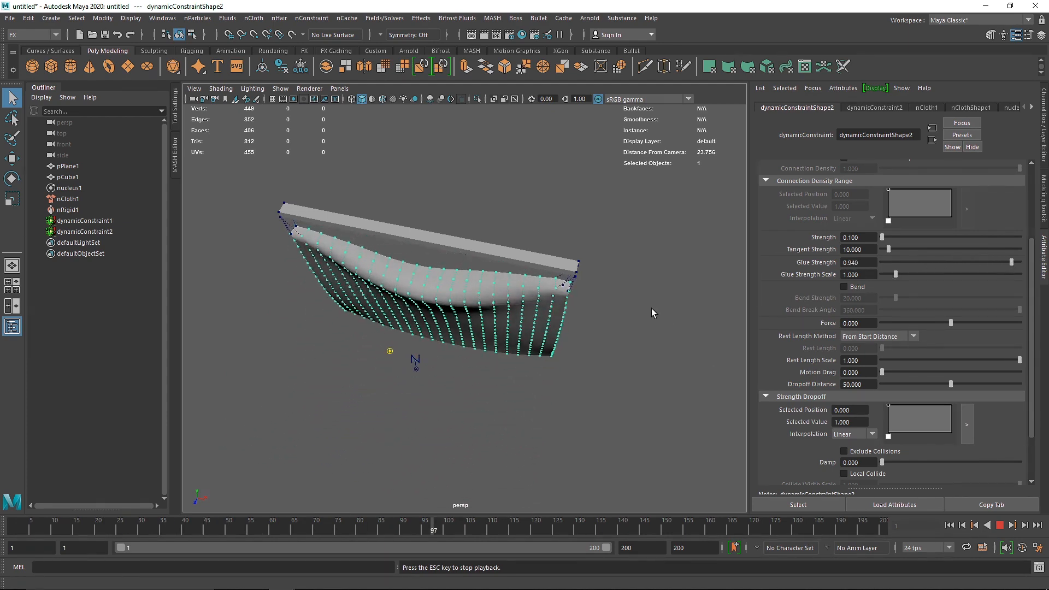
double_click(852, 263)
text(1)
key(Return)
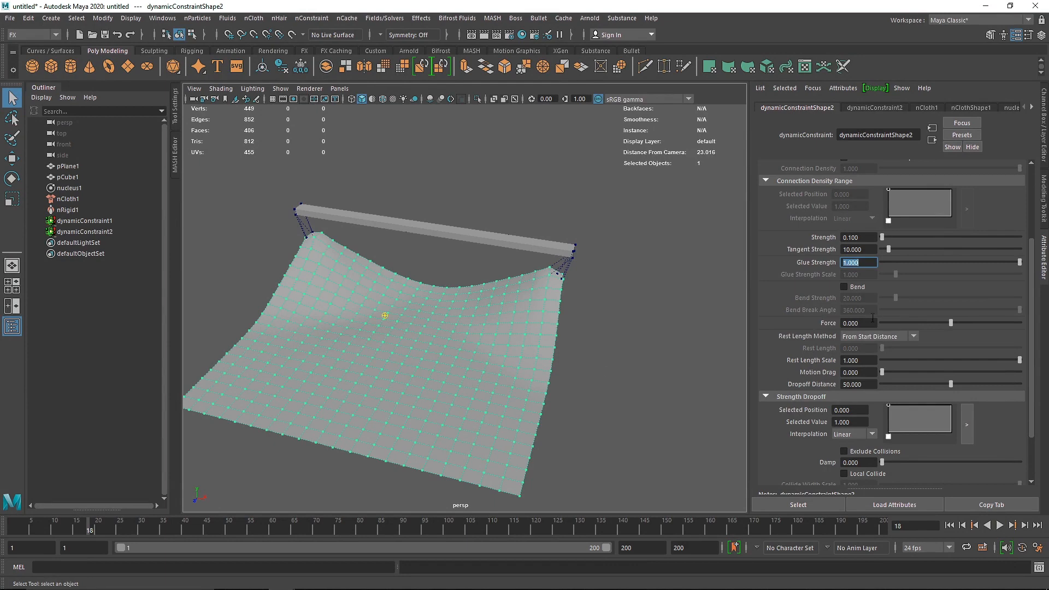
- Set the constraint's Force to 0.2, replay from the first frame, and raise Force to 1.315 during playback
key(Return)
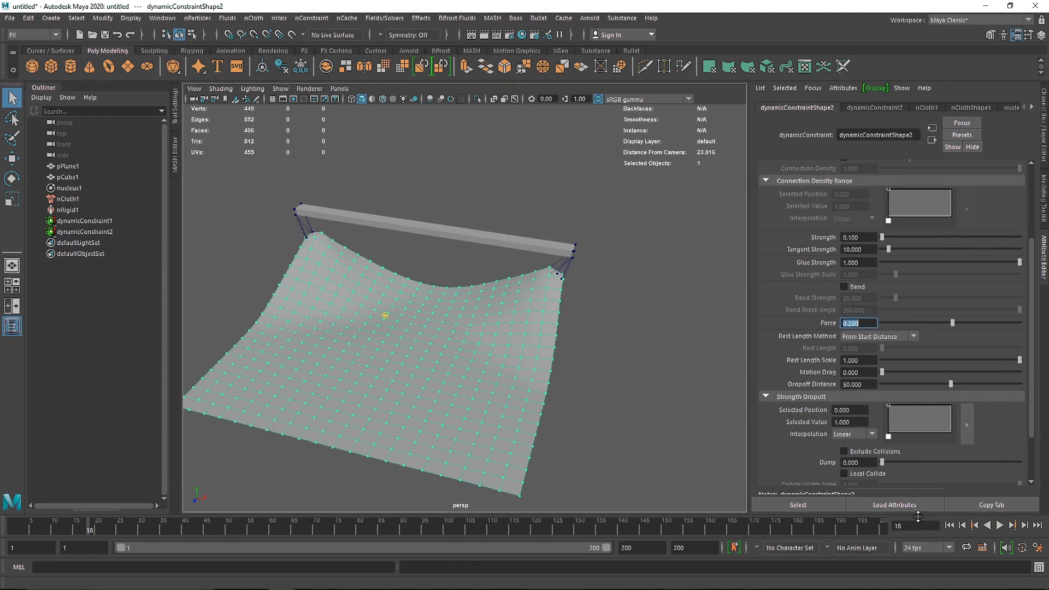
click(949, 525)
click(1000, 525)
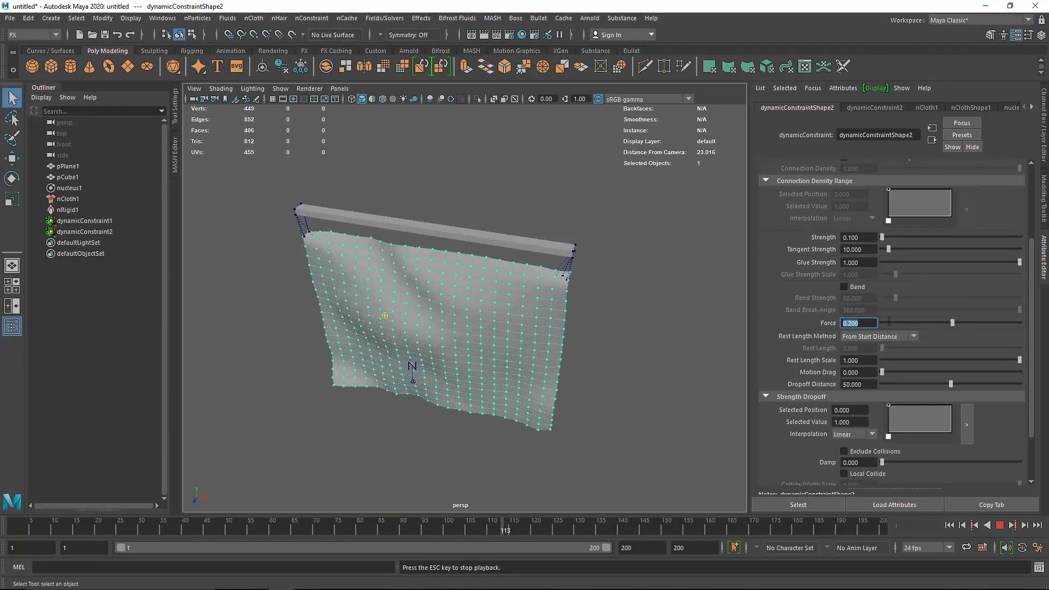
drag(952, 322, 959, 323)
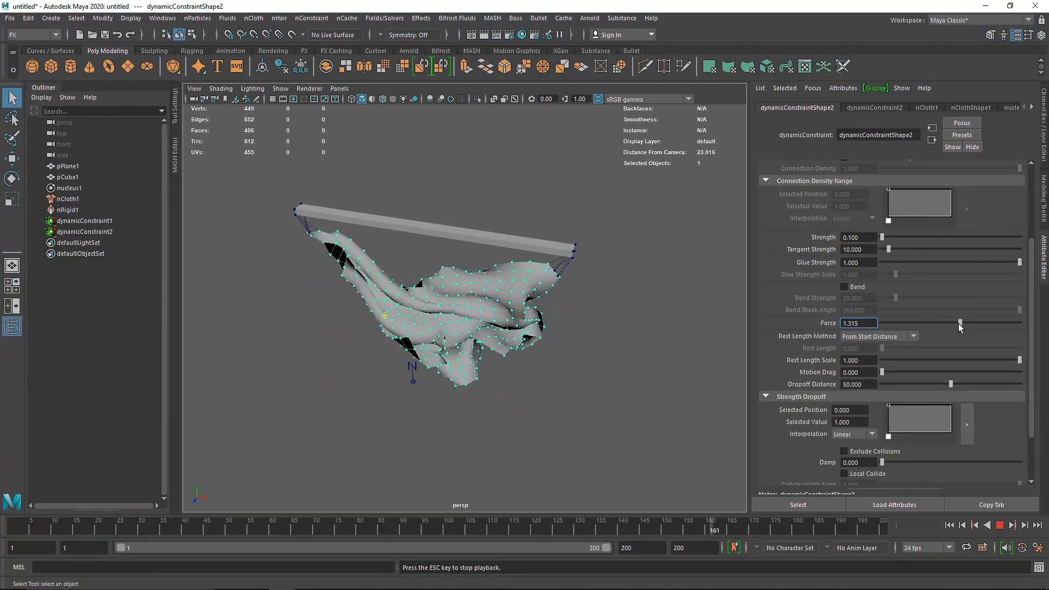
- Reset the constraint's Force to 0, stop playback and return to the first frame
drag(864, 323, 797, 314)
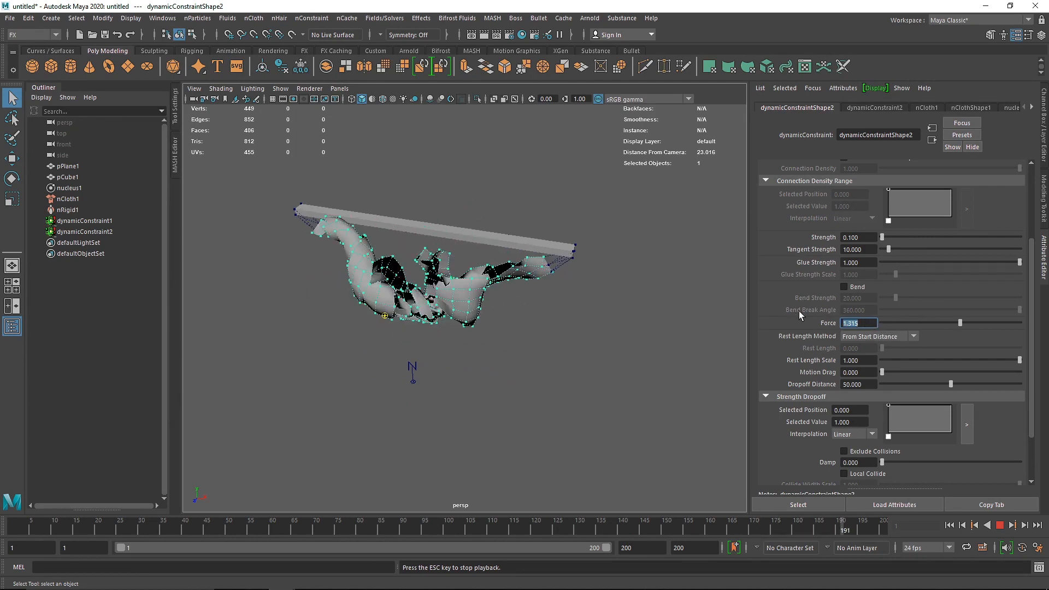
text(0)
key(Return)
click(1002, 526)
click(949, 525)
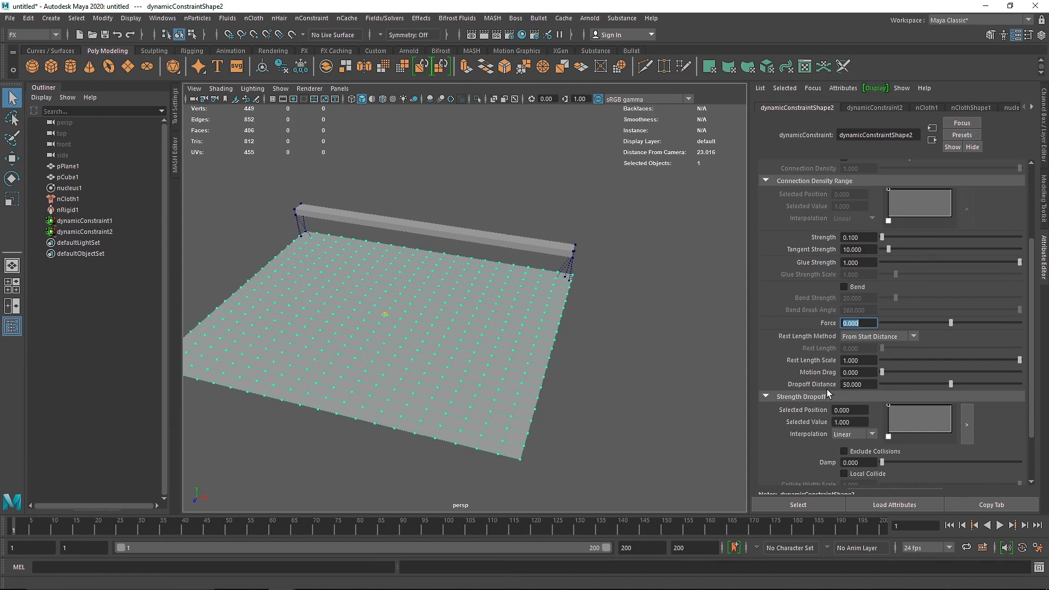
- Play the simulation and raise the Component constraint's Strength to about 125.9
scroll(814, 404, down, 3)
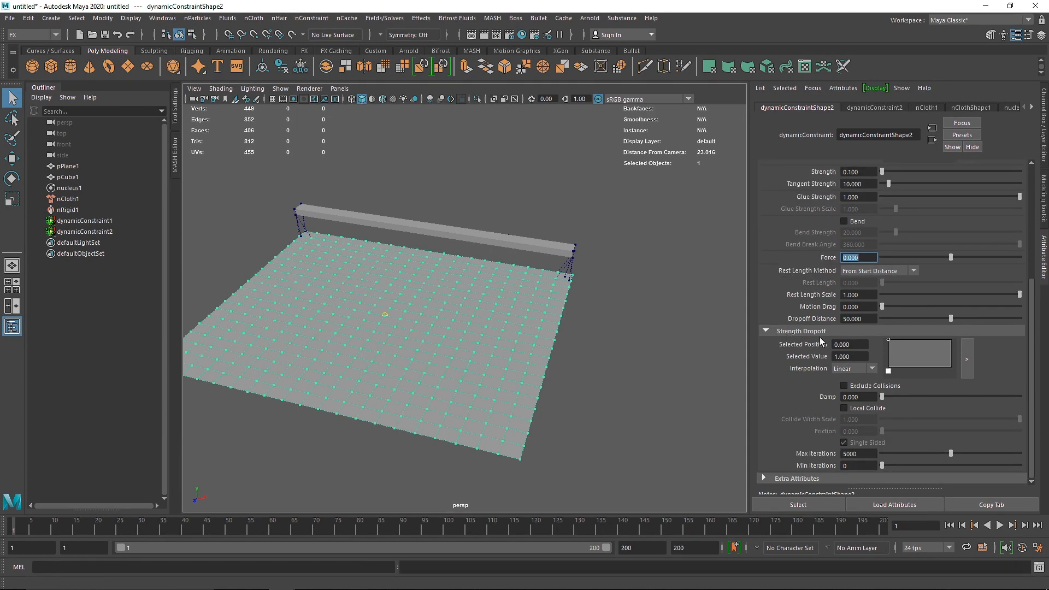
scroll(820, 336, up, 2)
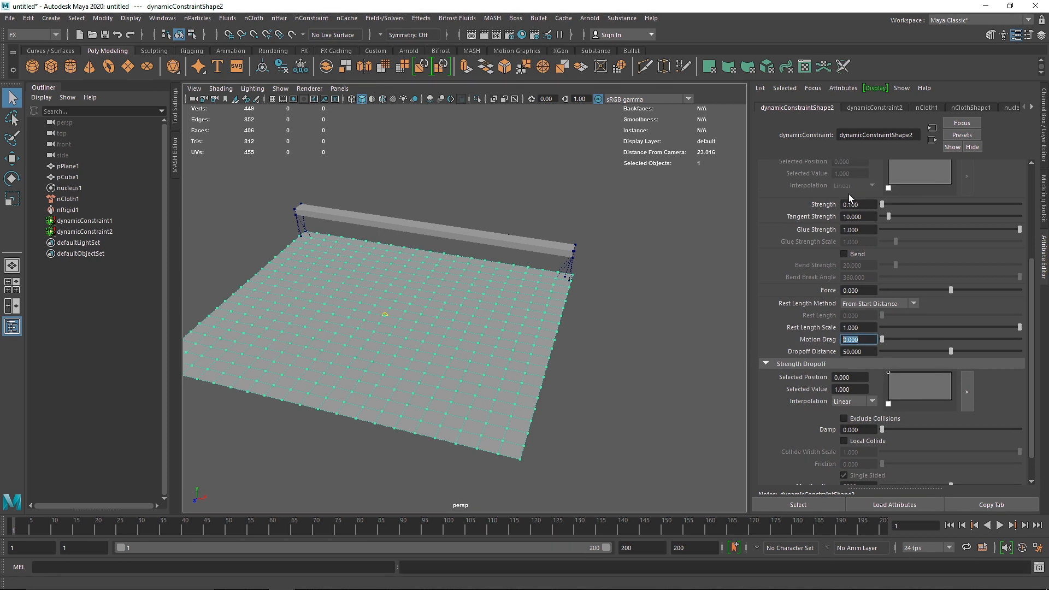
click(999, 526)
drag(880, 206, 967, 208)
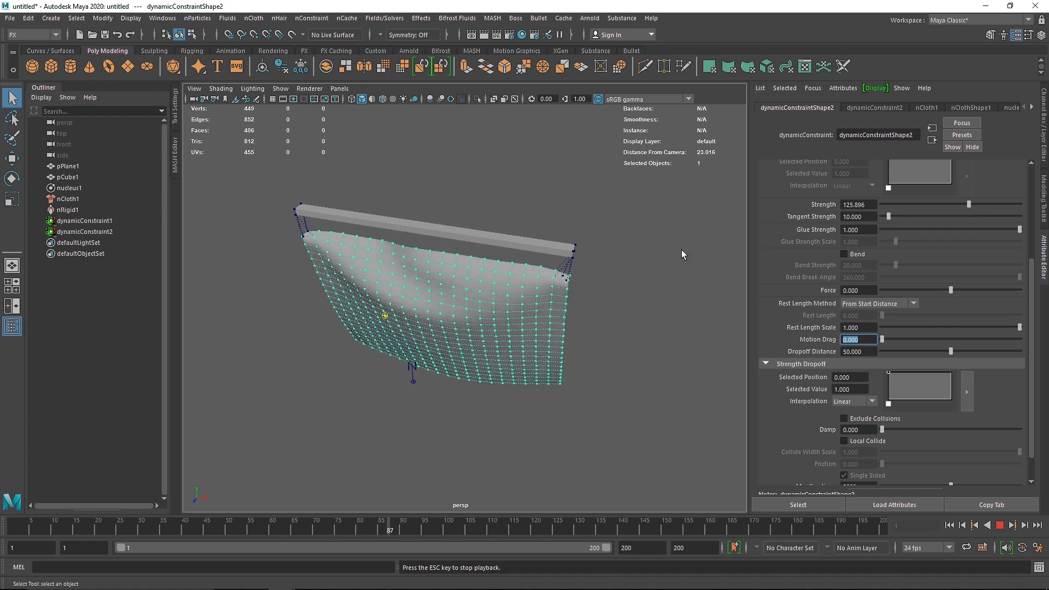
- Lower the Component constraint's Strength to 0.01 while the simulation plays
drag(968, 204, 809, 208)
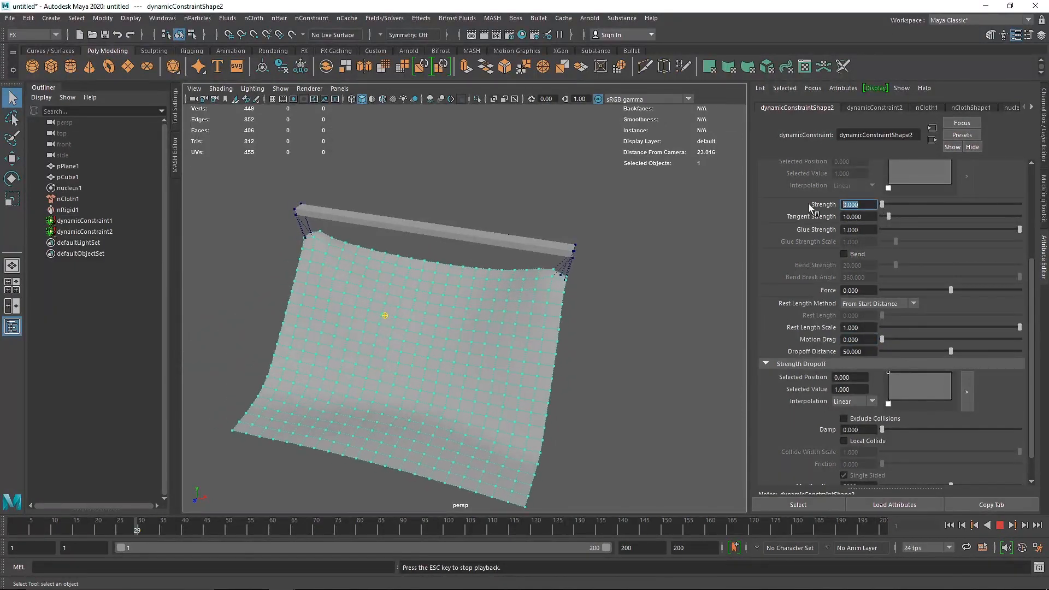
text(0.01)
key(Return)
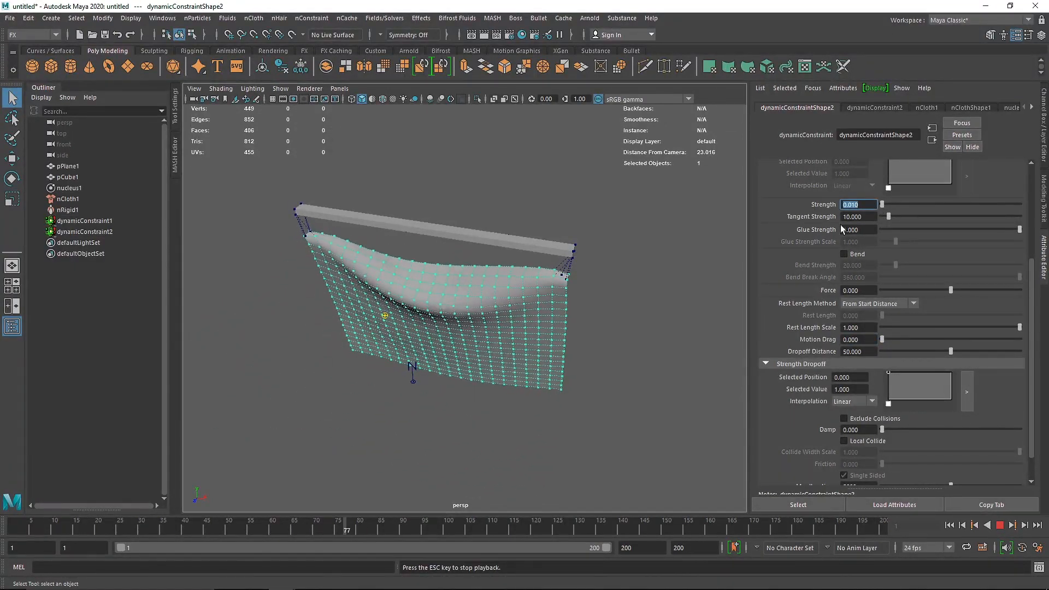
- Try the Weld Constraint Method by replaying the simulation from the first frame, and rewind
scroll(814, 248, up, 3)
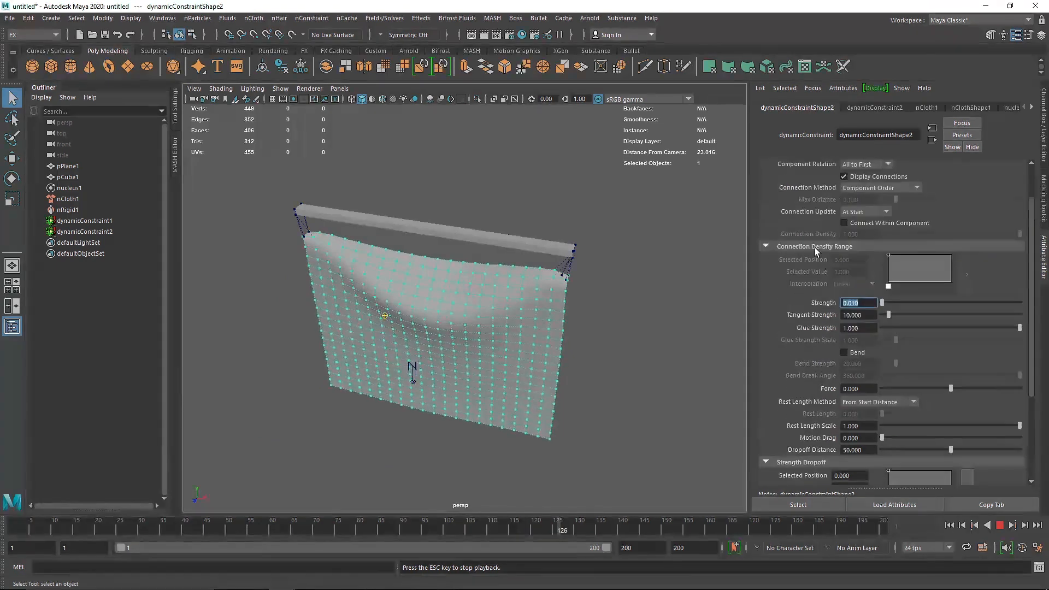
scroll(815, 247, up, 2)
click(866, 190)
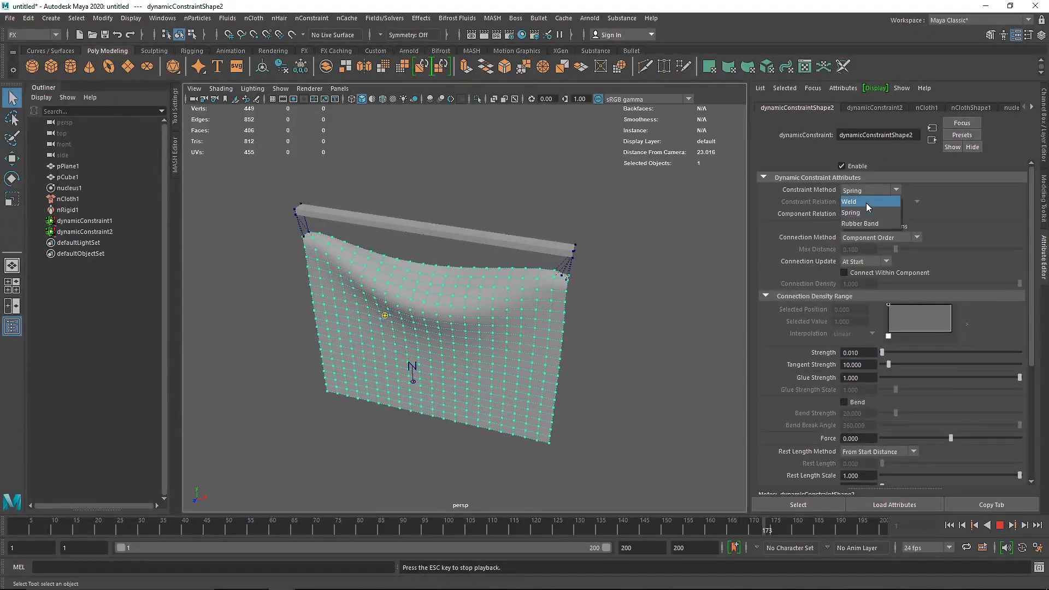
click(866, 203)
click(950, 527)
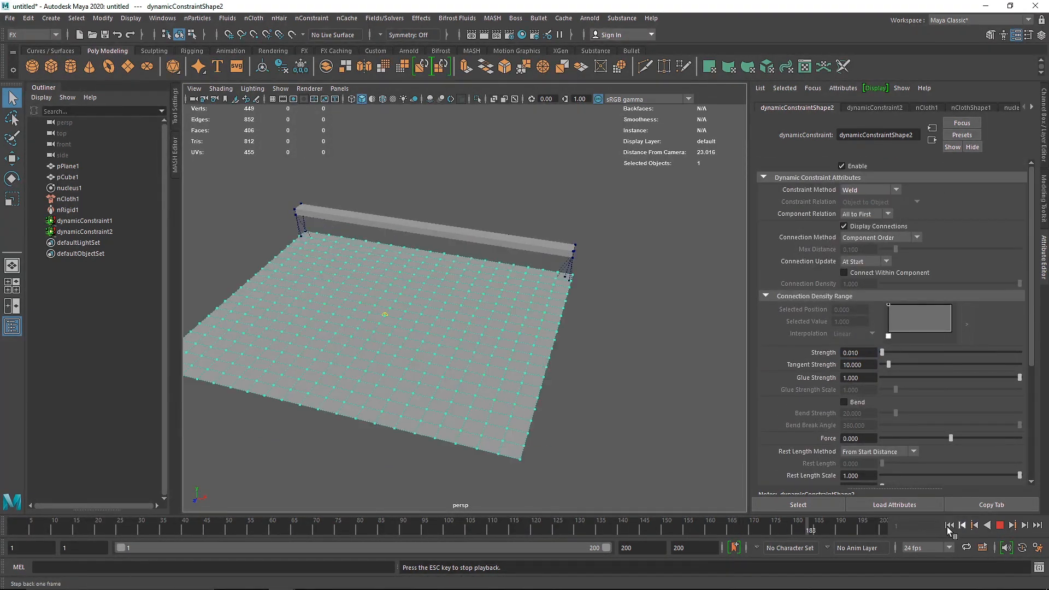
click(996, 525)
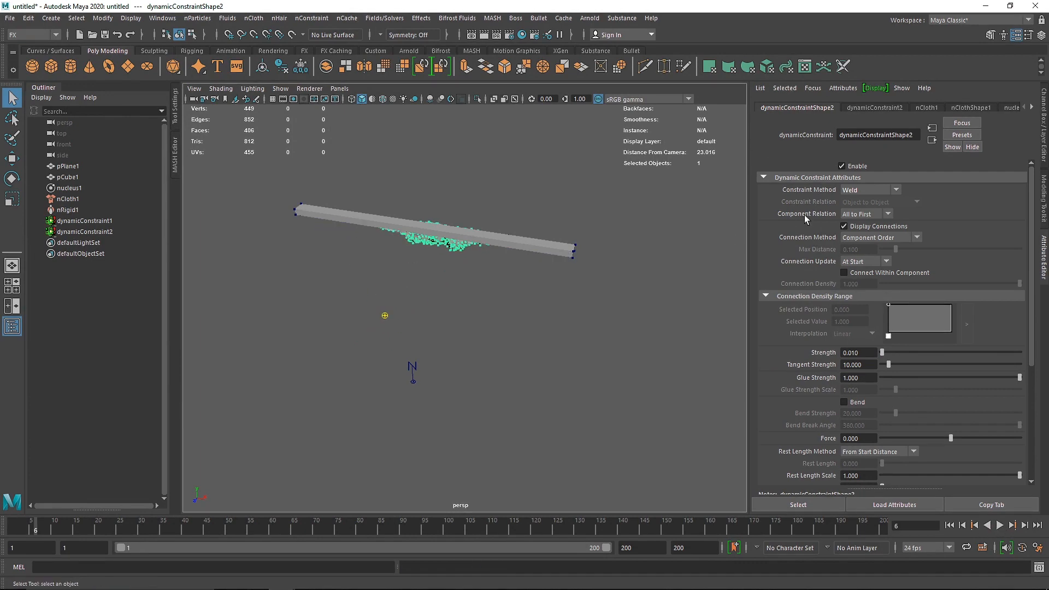
click(949, 526)
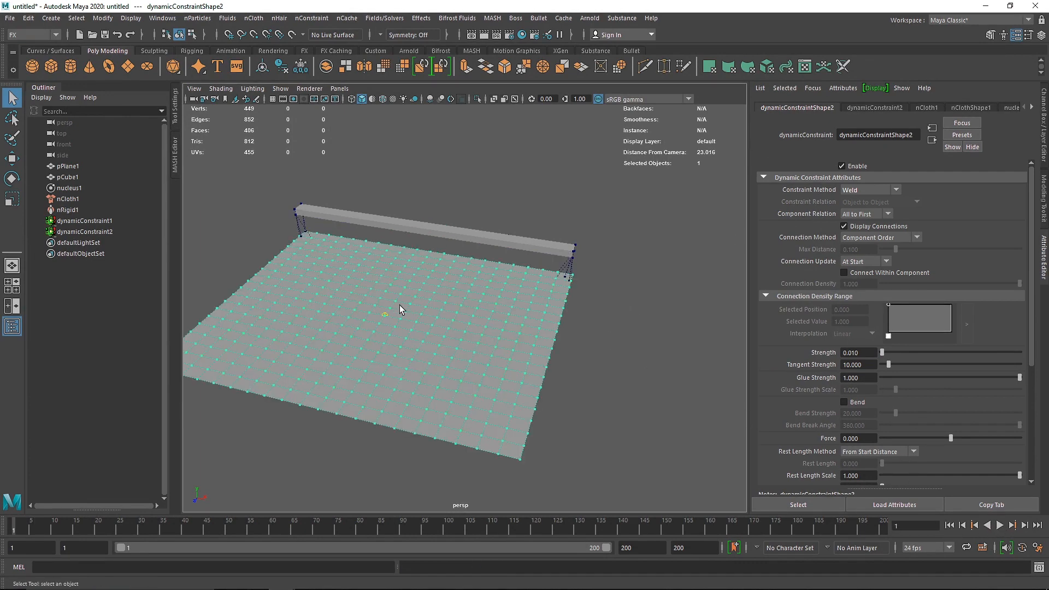
- Switch the Constraint Method to Rubber Band and play the simulation
alt+drag(399, 305, 470, 279)
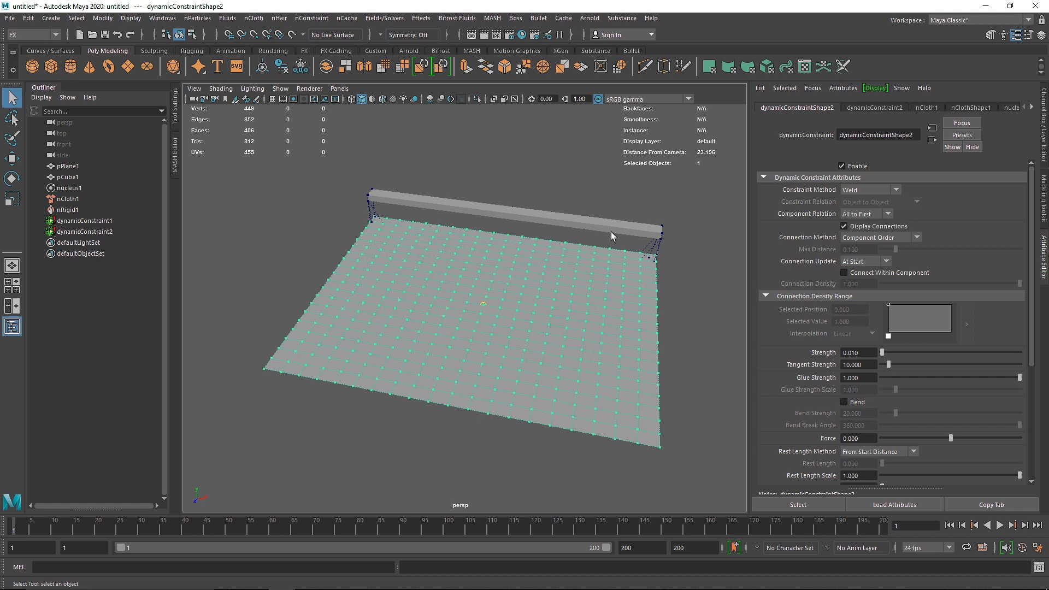
click(876, 188)
click(857, 216)
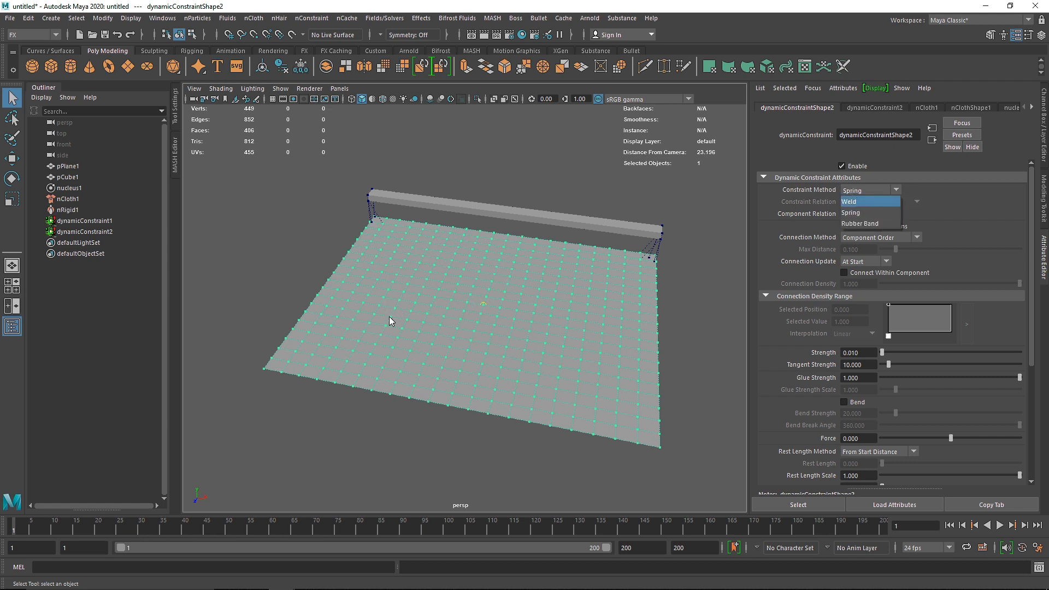
click(859, 224)
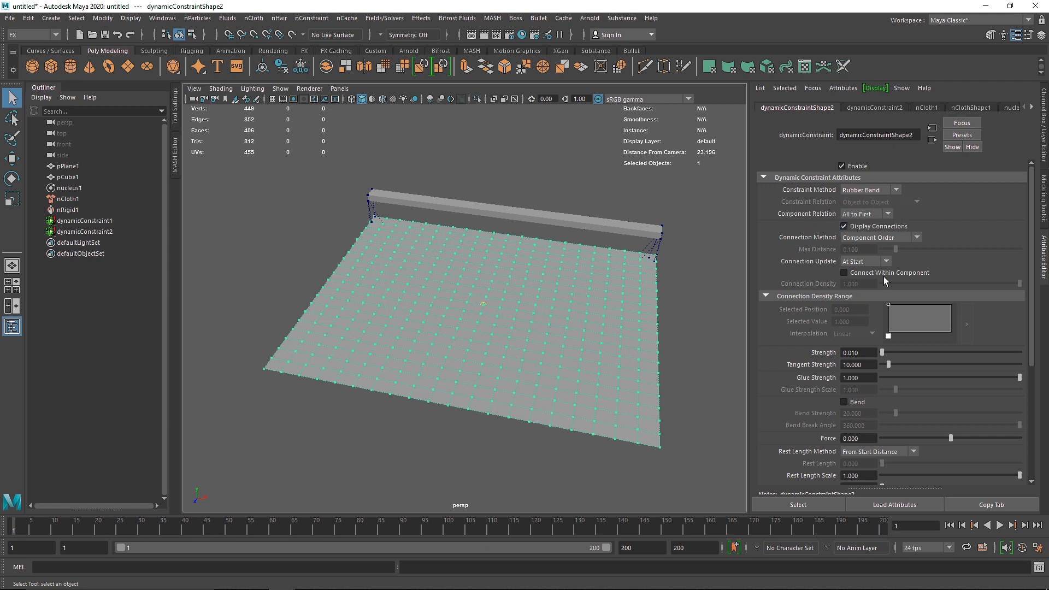
click(999, 524)
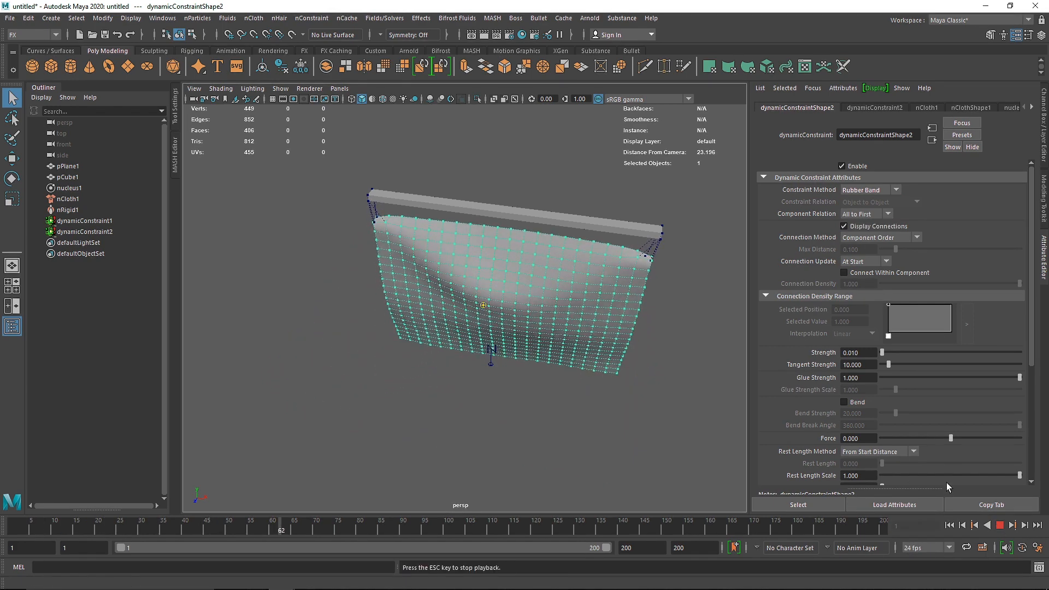
- Test Strength values of 10 and 20 on the Rubber Band constraint during playback, and set it to 10
drag(882, 353, 889, 353)
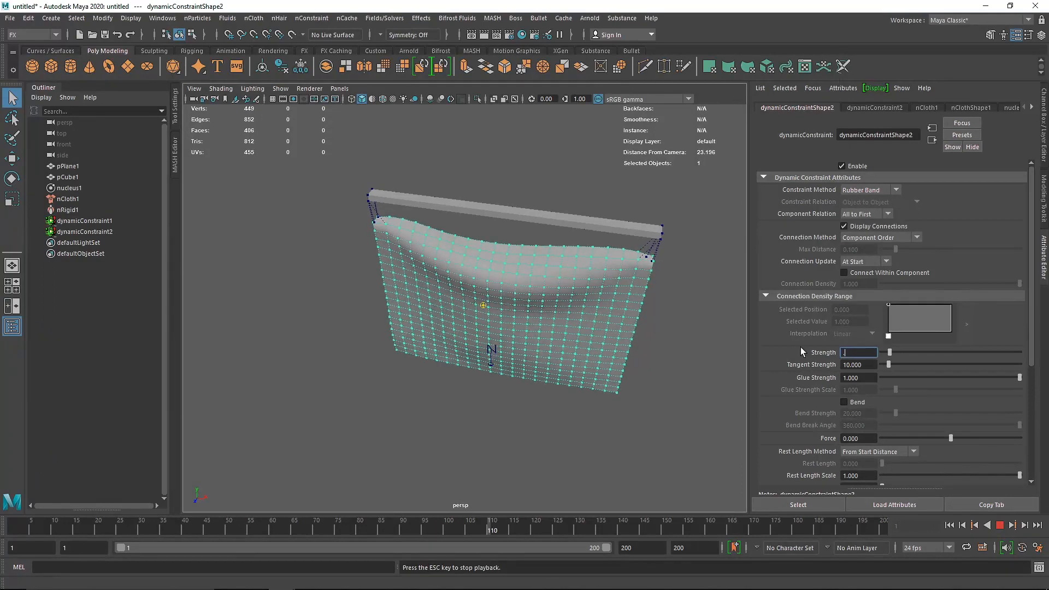
double_click(858, 353)
text(10)
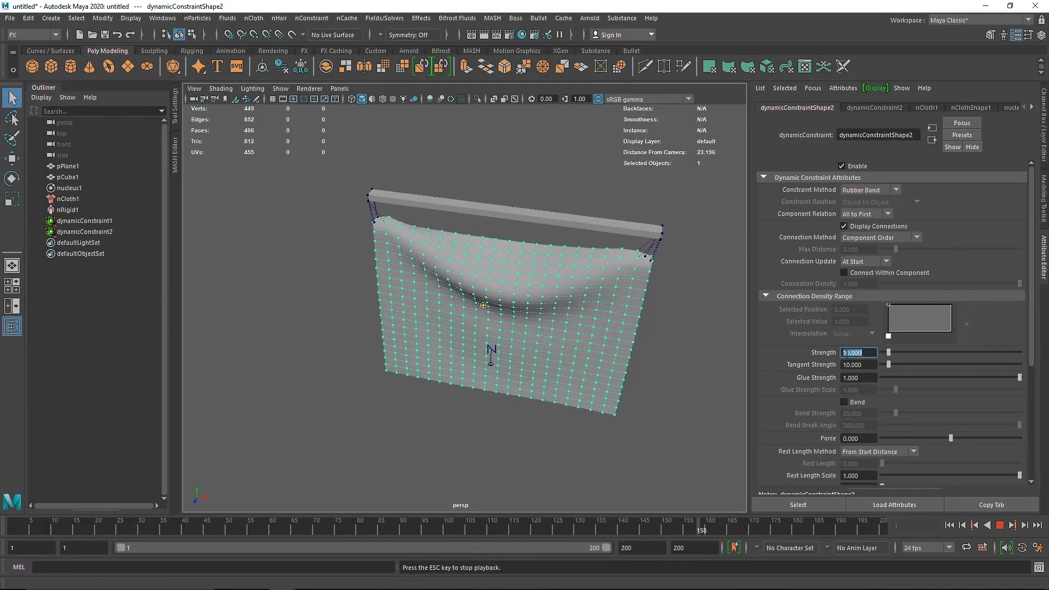
key(Return)
text(25)
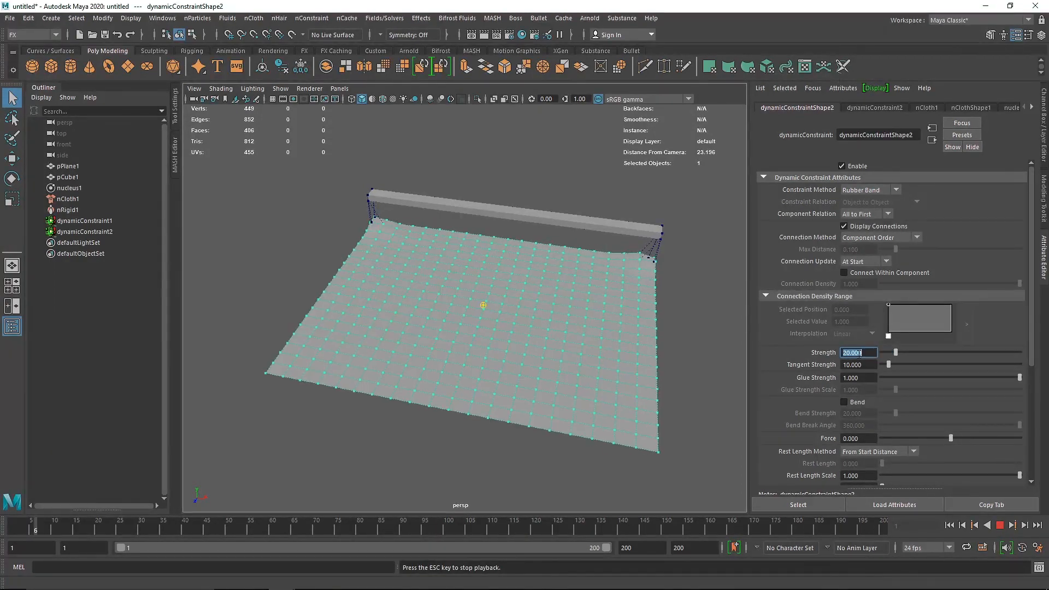
key(Return)
text(10)
key(Return)
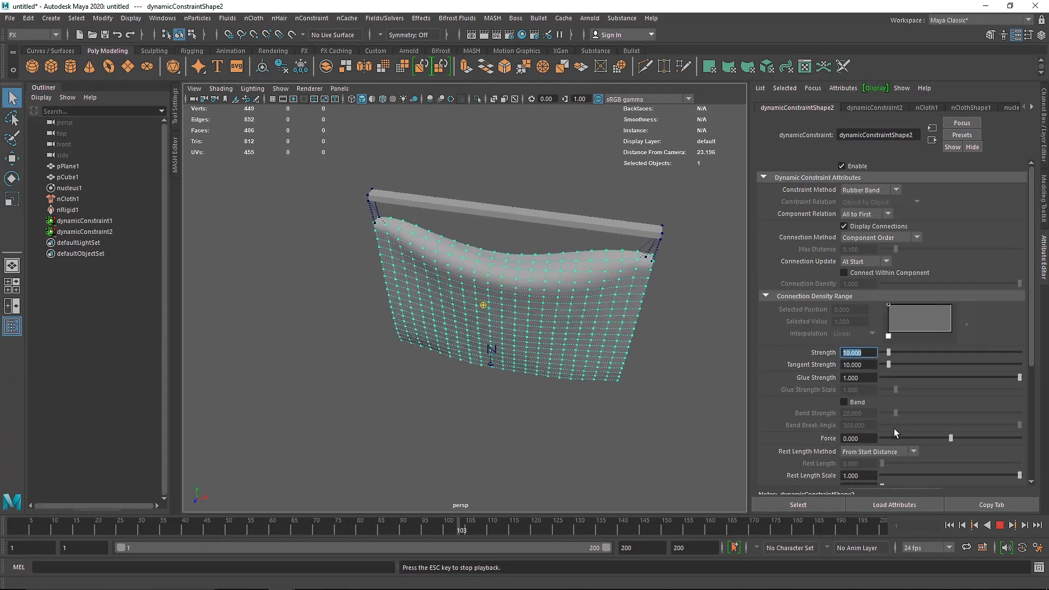
- Enable Bend on the constraint, raise its Force to 0.598 and stop the playback
click(855, 403)
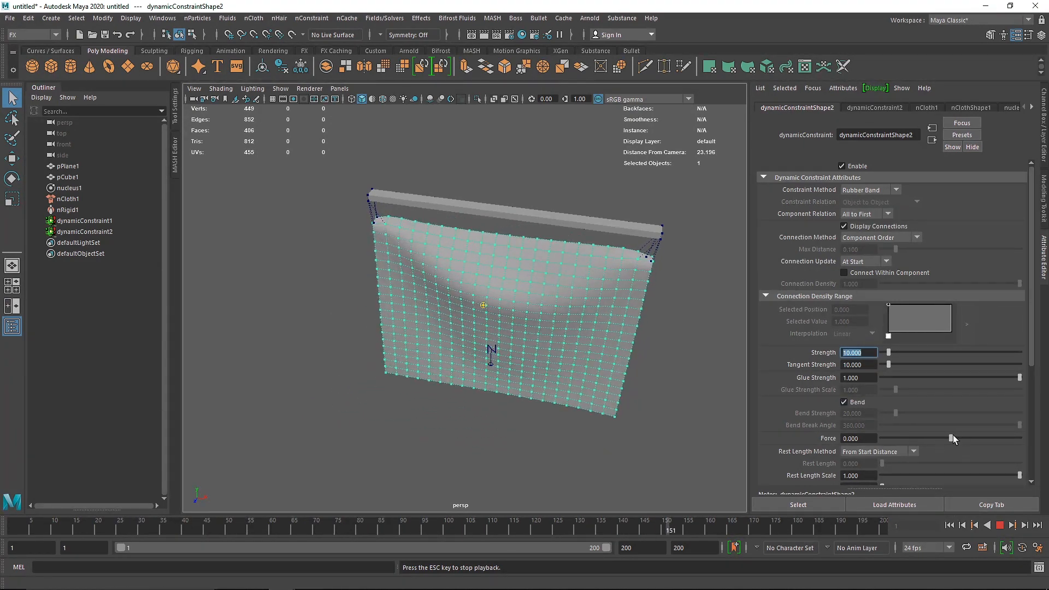
drag(952, 436, 958, 435)
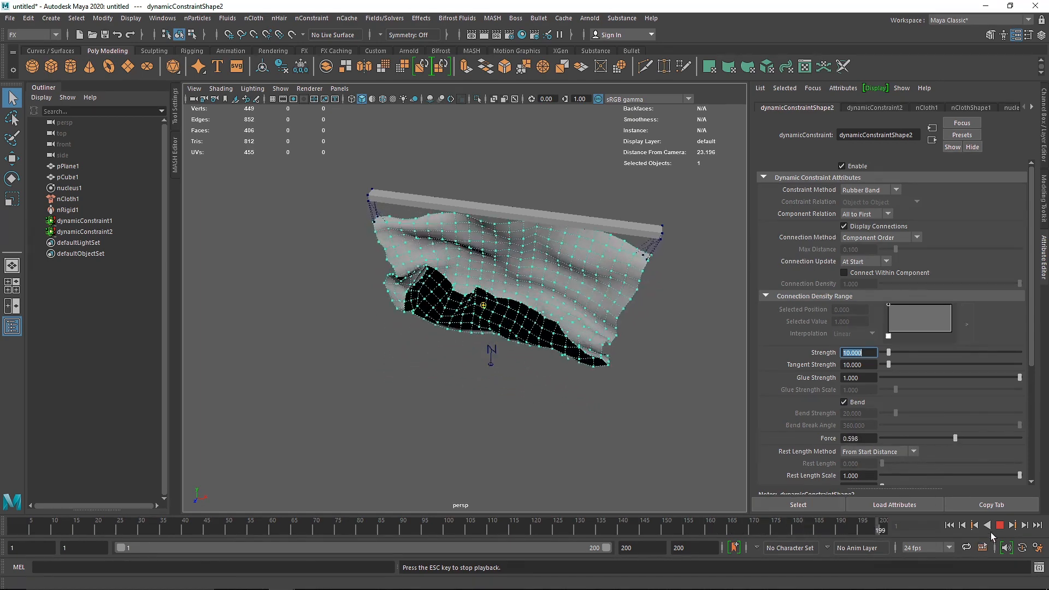
click(999, 525)
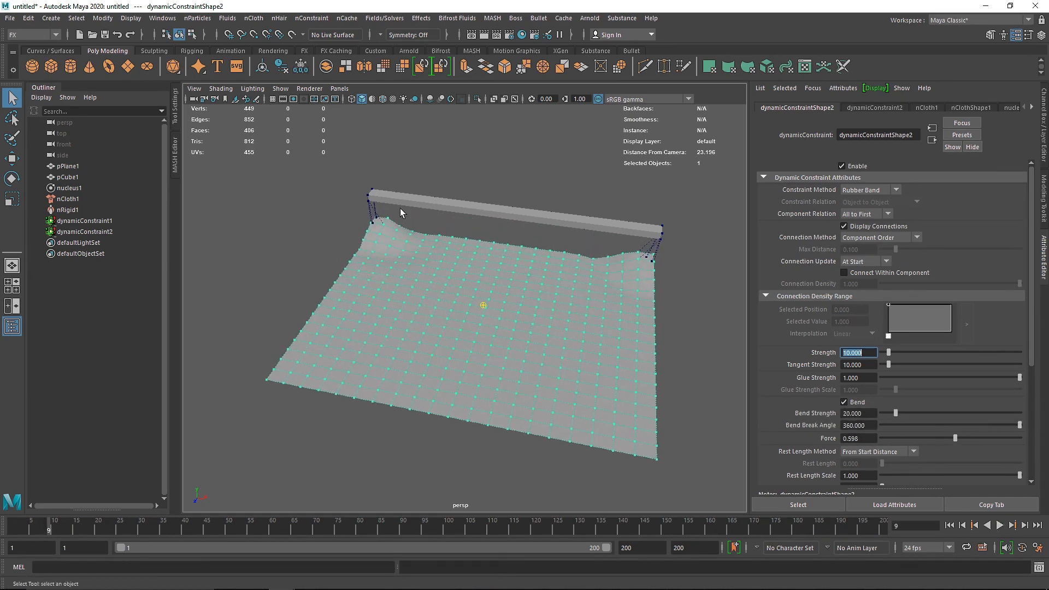
- Return to the first frame and delete the dynamicConstraint2 Component constraint
click(310, 18)
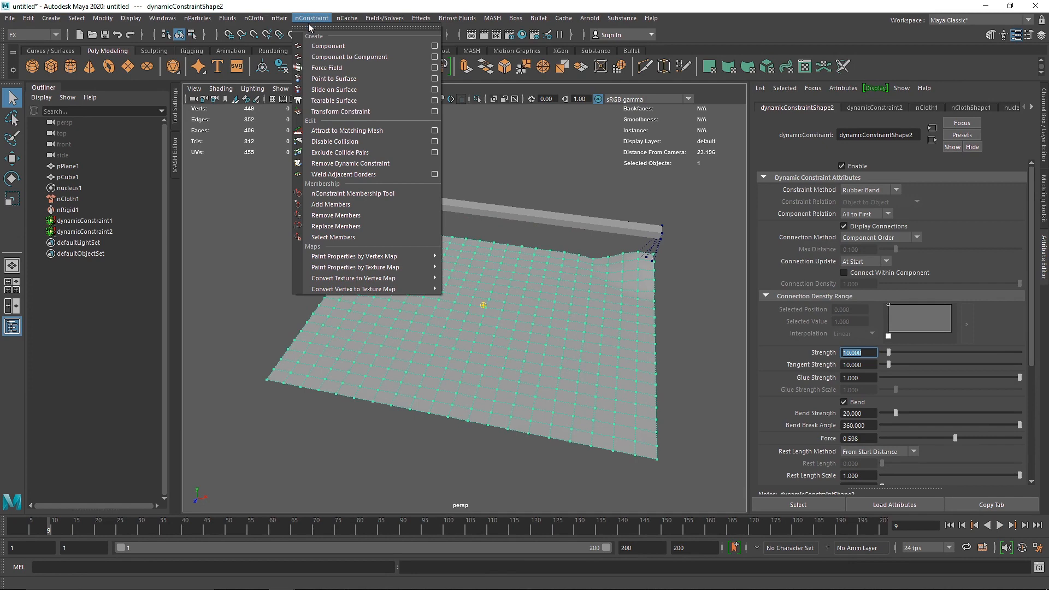
click(560, 152)
click(517, 263)
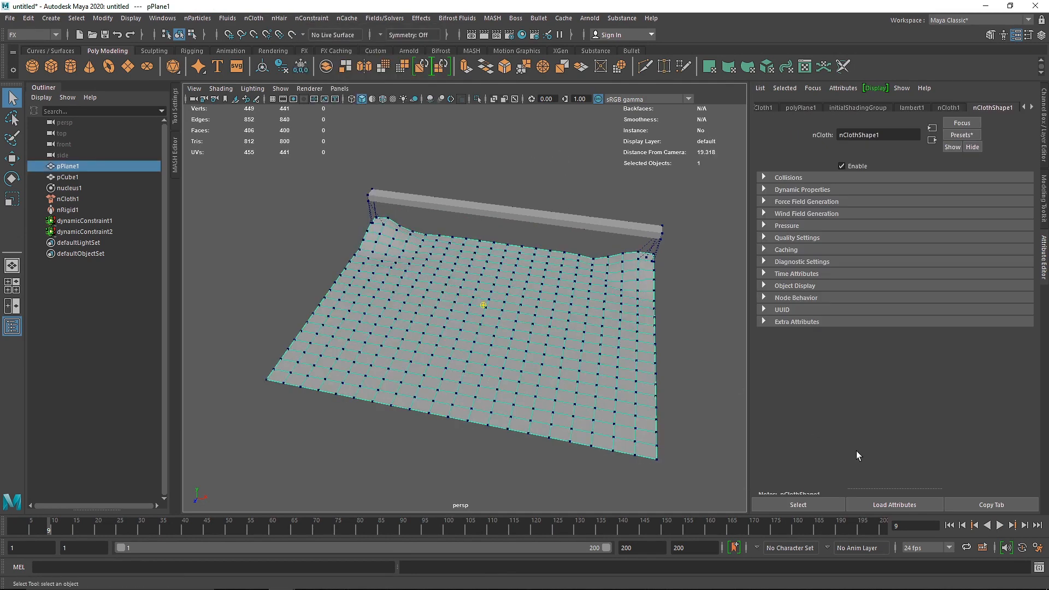
click(949, 524)
click(144, 232)
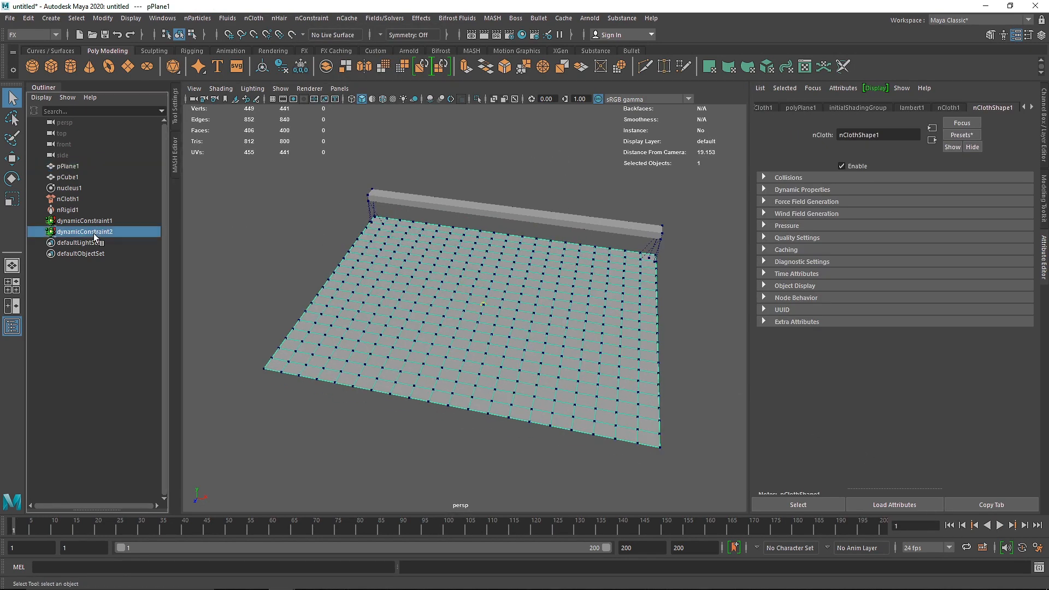
key(Delete)
- Create a Force Field nConstraint on the pPlane1 cloth
click(403, 242)
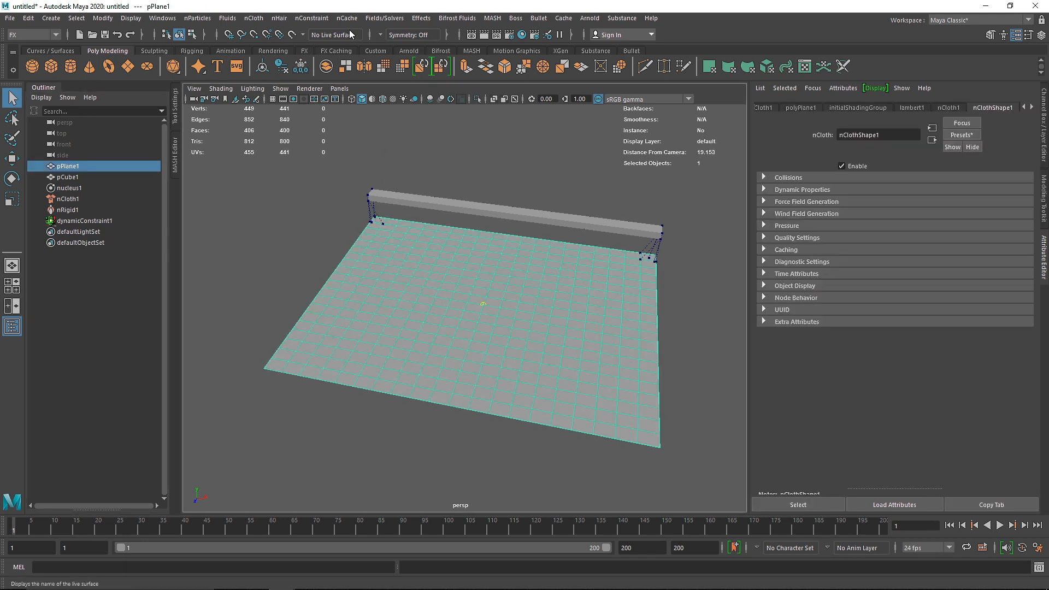
click(311, 18)
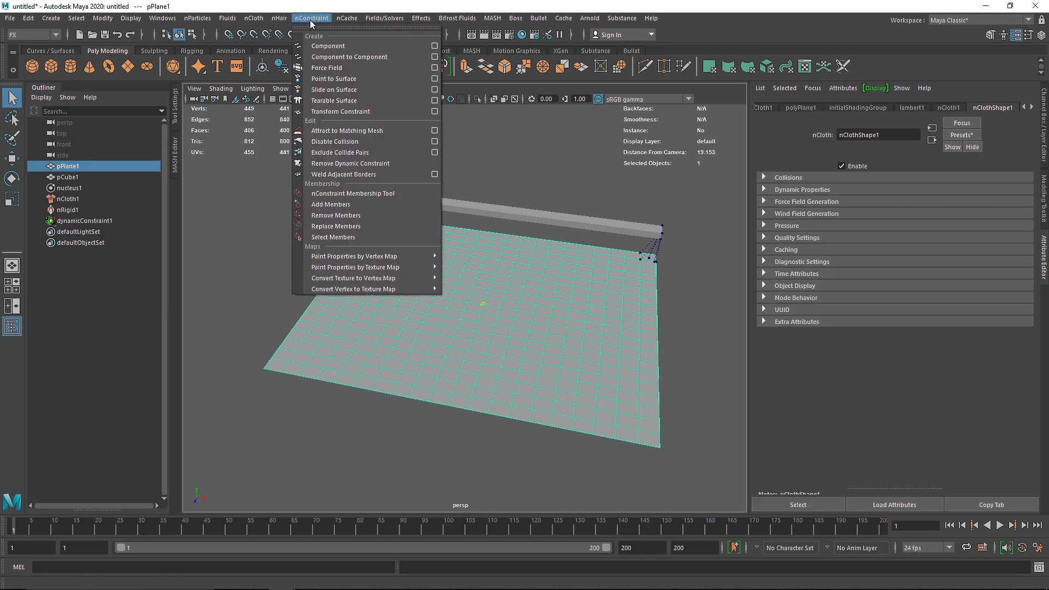
click(345, 69)
alt+middle_drag(645, 322, 506, 265)
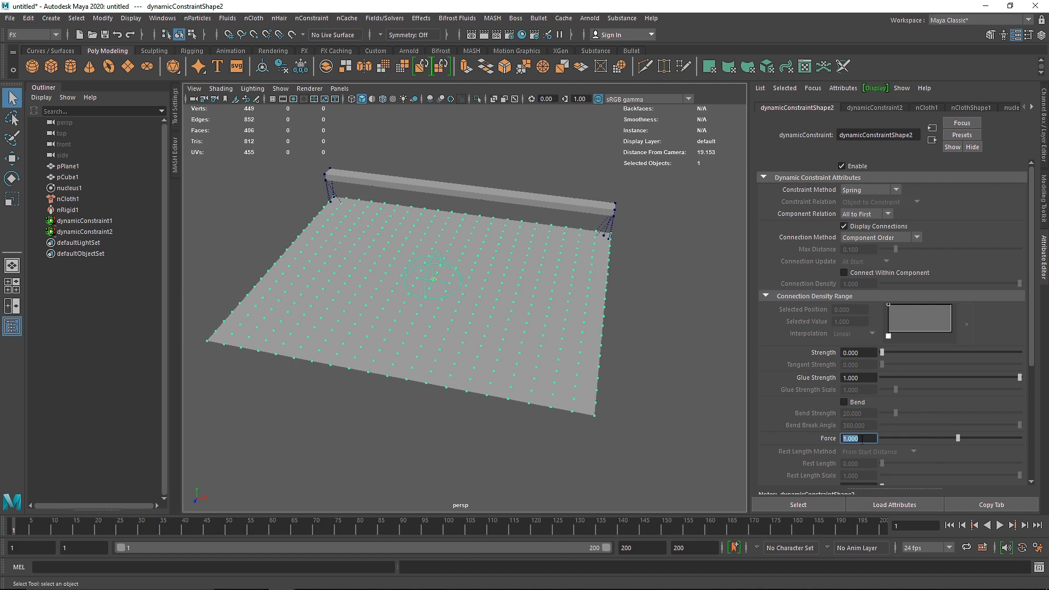
drag(891, 353, 880, 354)
alt+drag(450, 300, 460, 247)
scroll(408, 323, up, 4)
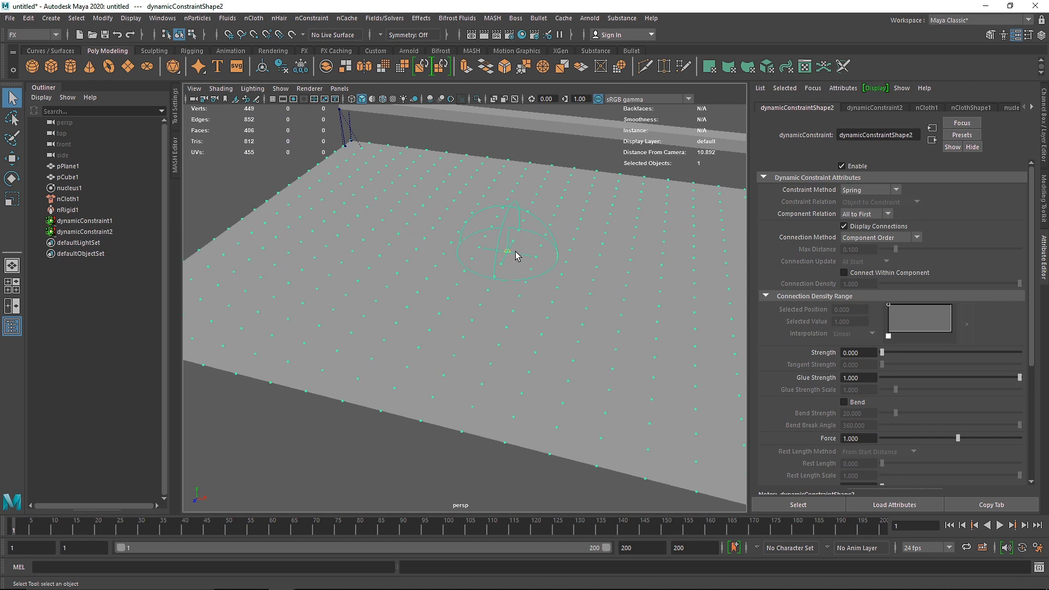
scroll(508, 264, down, 5)
- Move the force field up above the plane towards the bar and play the simulation
key(w)
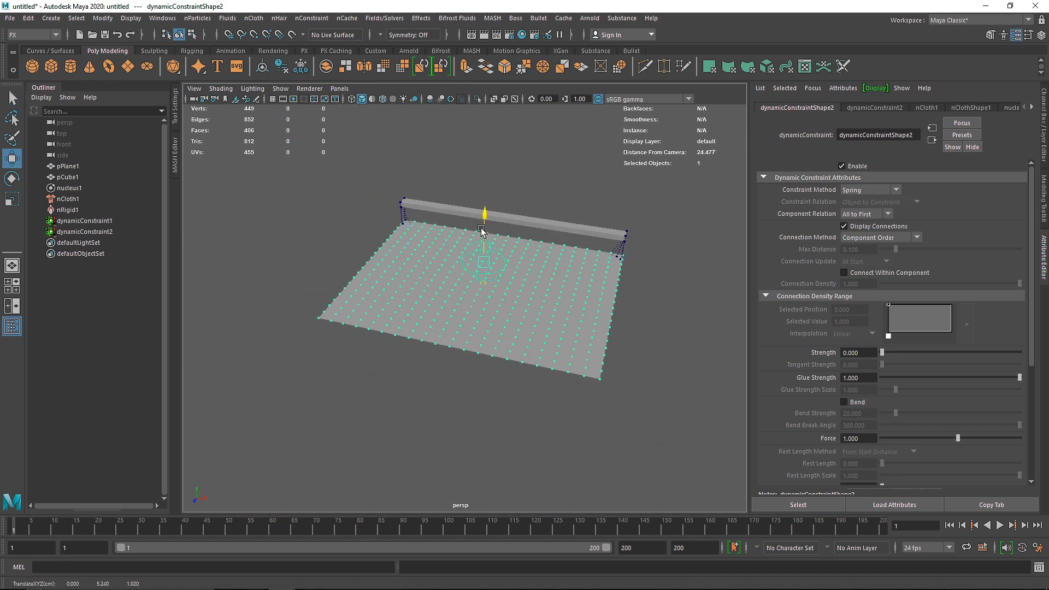
key(alt+v)
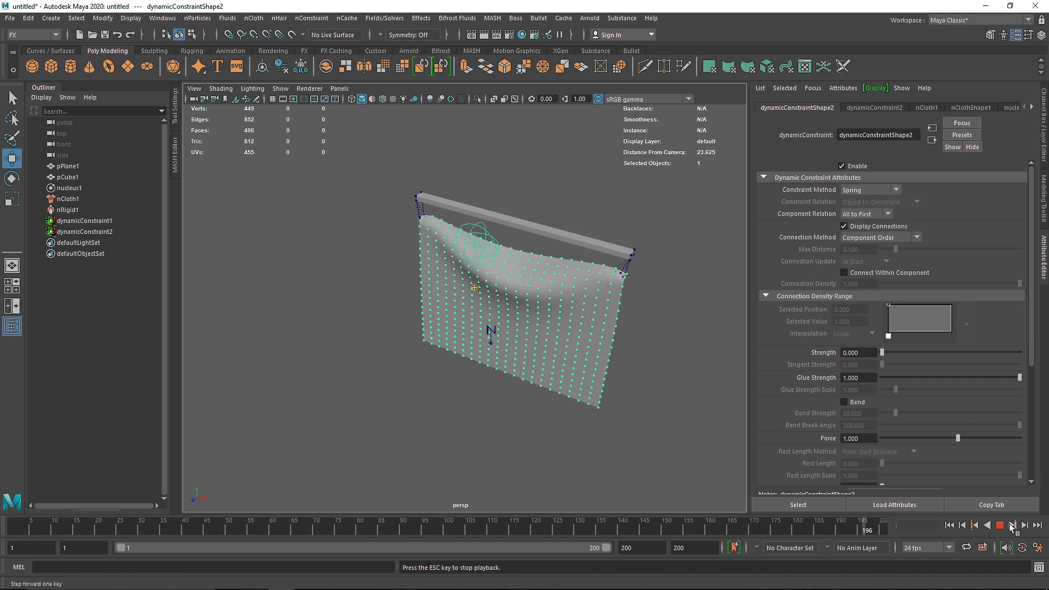
key(Escape)
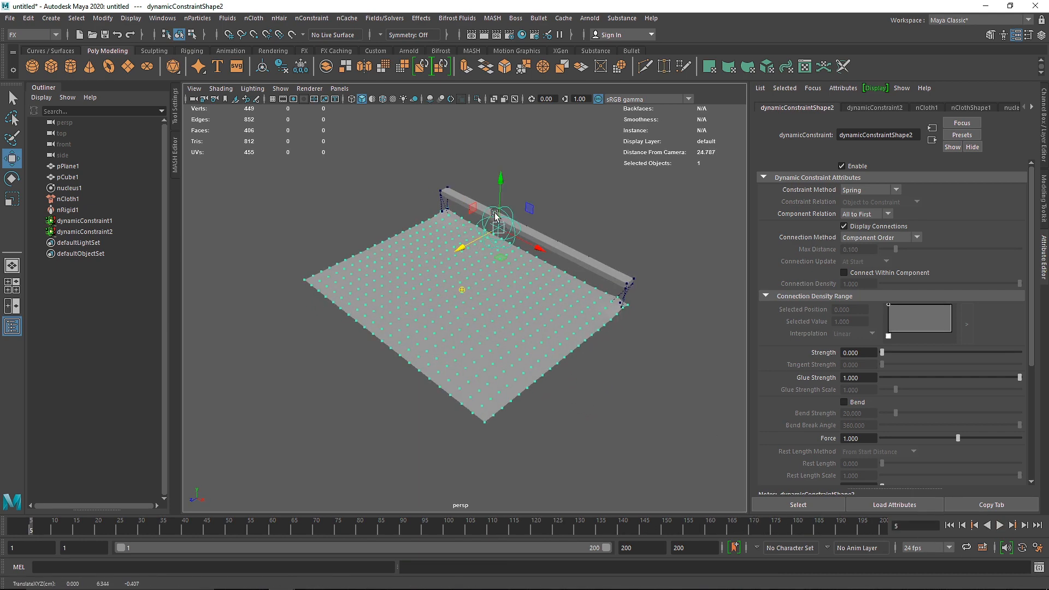
- Scale the force field to about 4.118 × 1.481 × 2.409 and play the simulation
key(r)
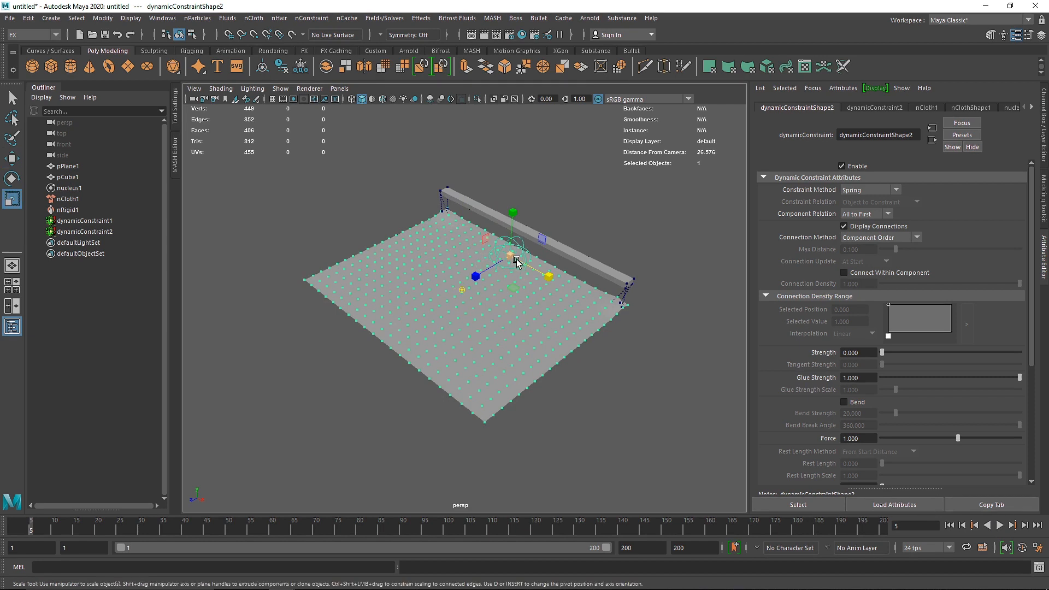
drag(549, 273, 568, 290)
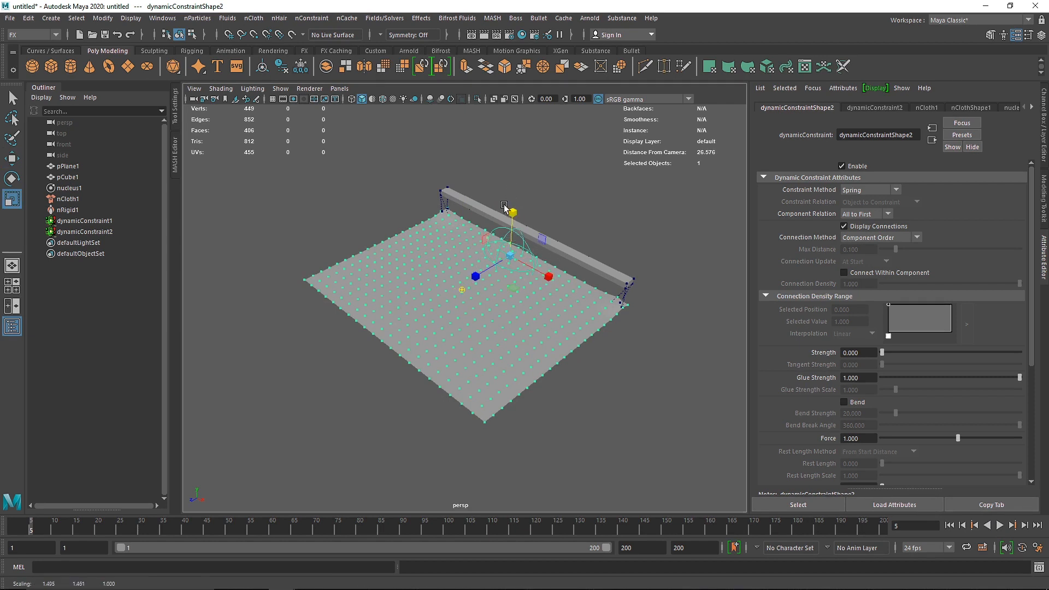
drag(475, 276, 445, 291)
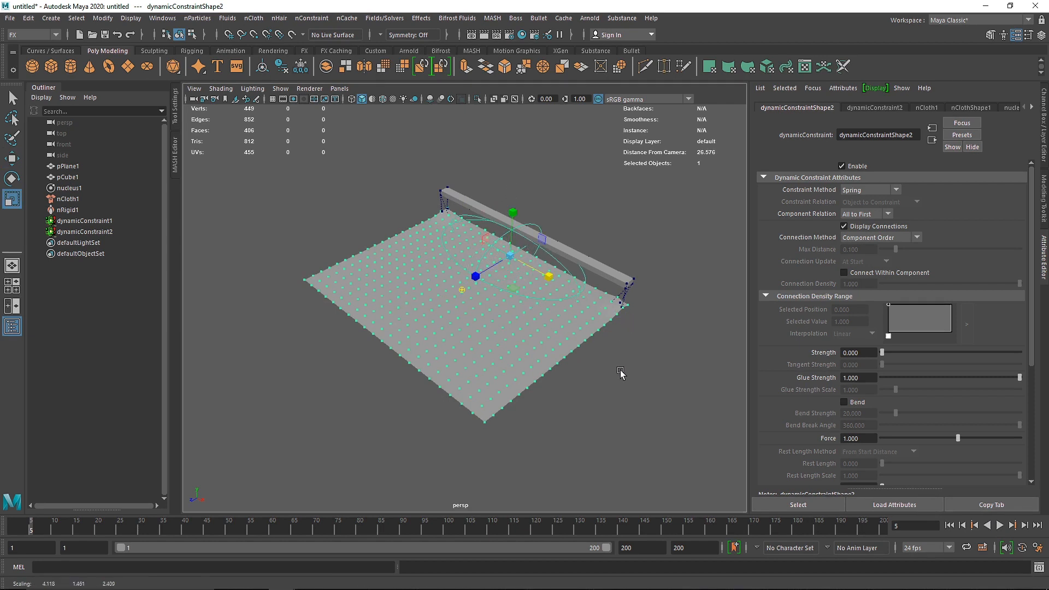
alt+drag(620, 373, 557, 321)
click(999, 525)
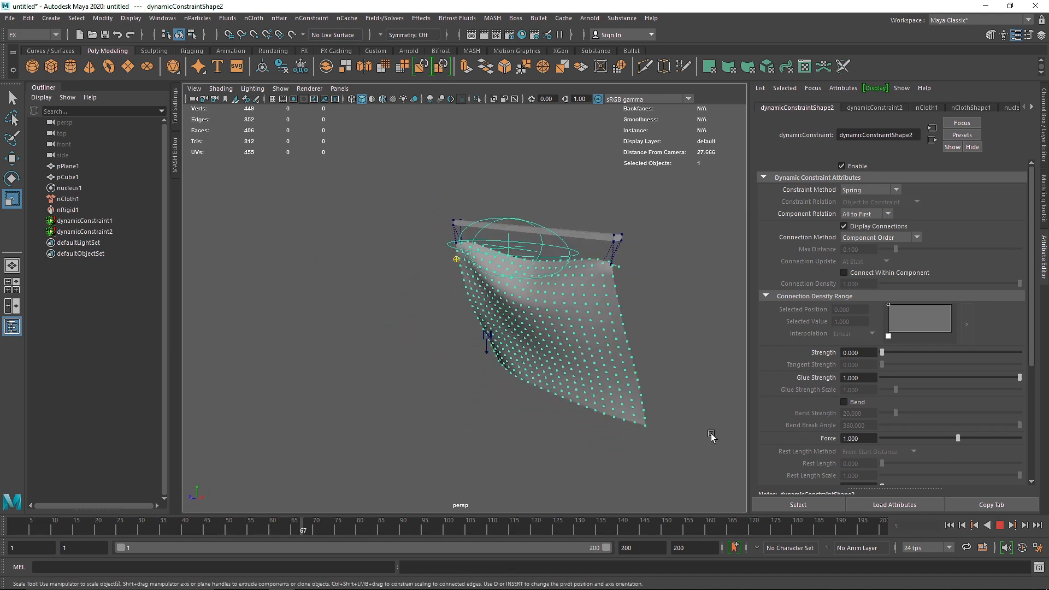
key(Escape)
- Lower the force field to about the middle of the hanging cloth and replay the simulation from the first frame
key(w)
drag(510, 213, 511, 286)
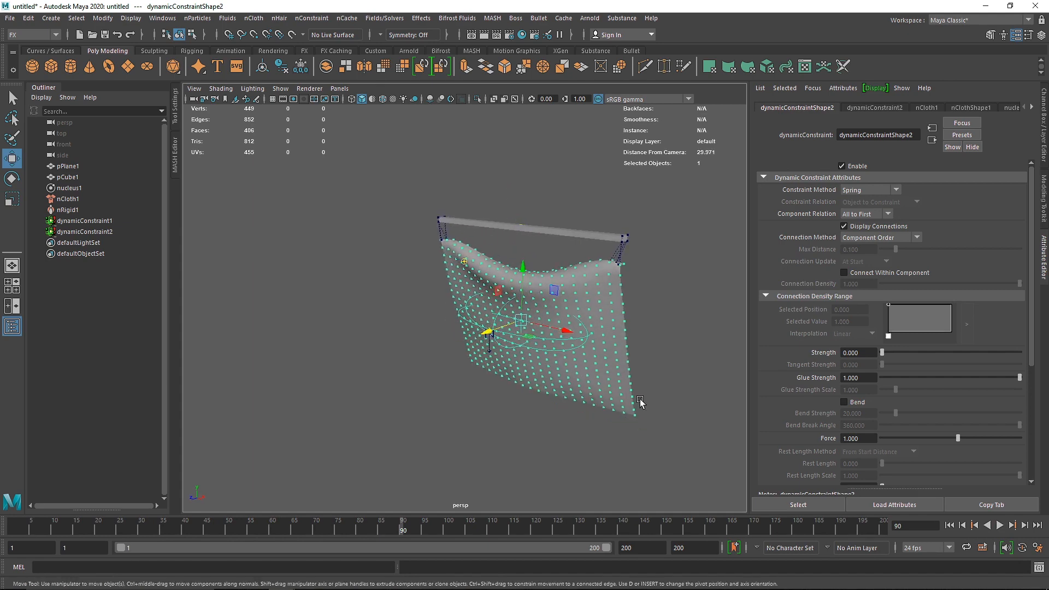
click(949, 525)
click(999, 526)
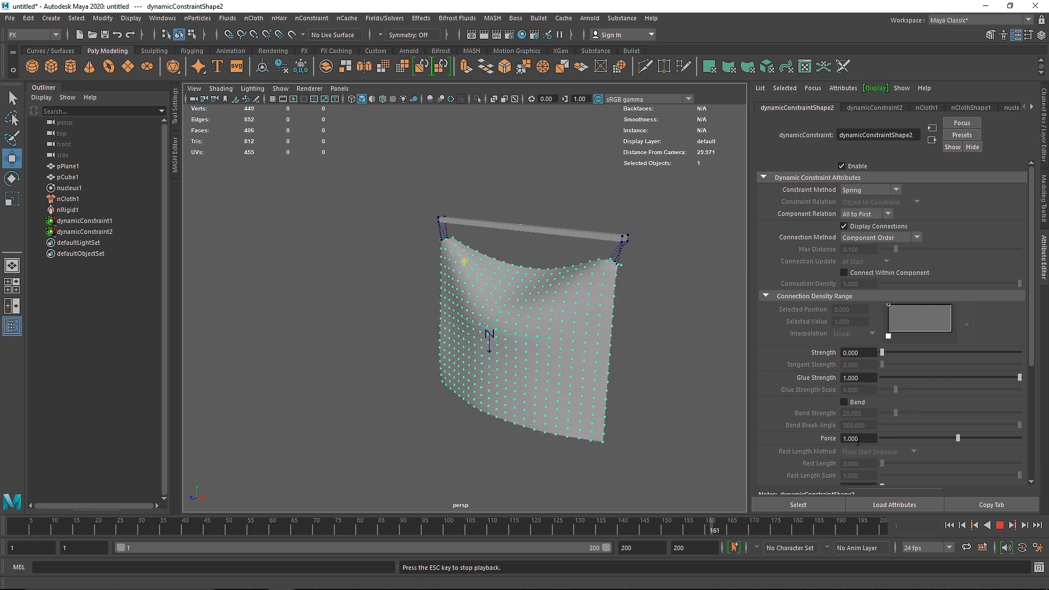
- Set the constraint's Force to 2 during playback and stop the simulation
text(2)
key(Return)
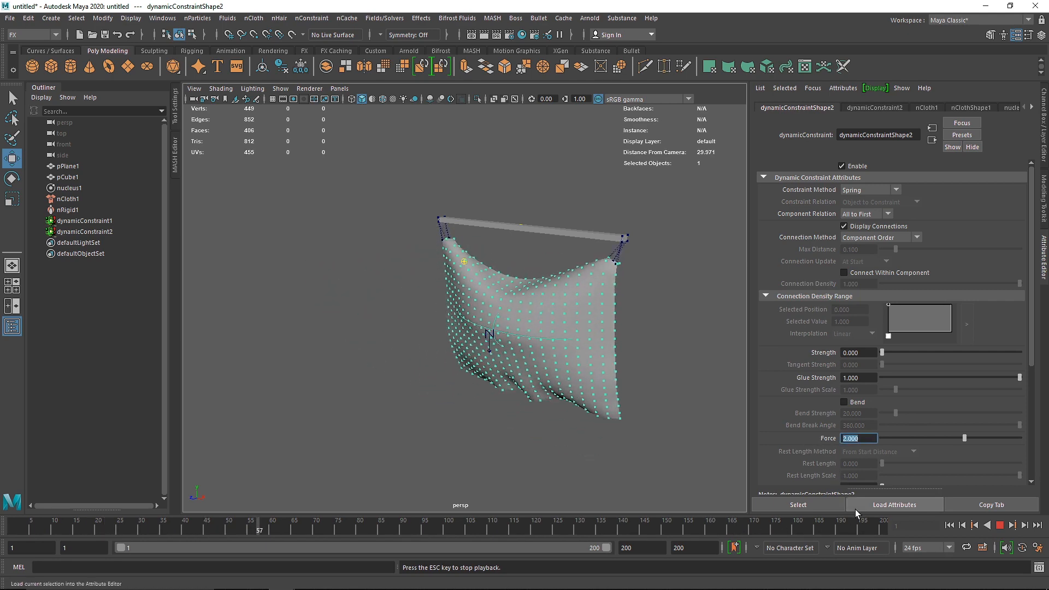
key(Escape)
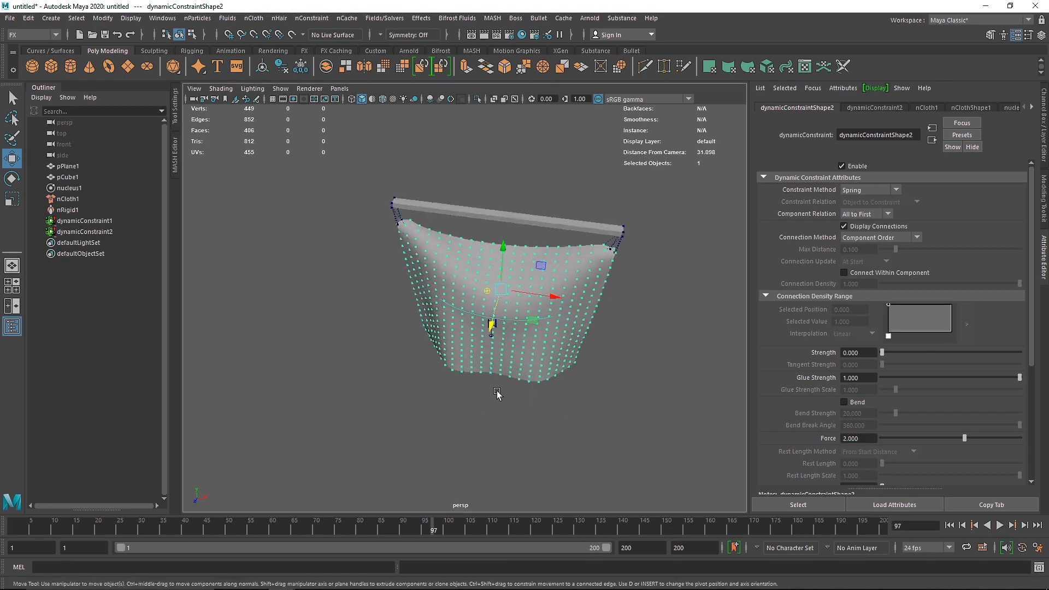
- Move the force field along X to the side edge of the cloth and enlarge it along Z
drag(554, 297, 556, 301)
drag(642, 314, 644, 315)
alt+drag(606, 322, 470, 337)
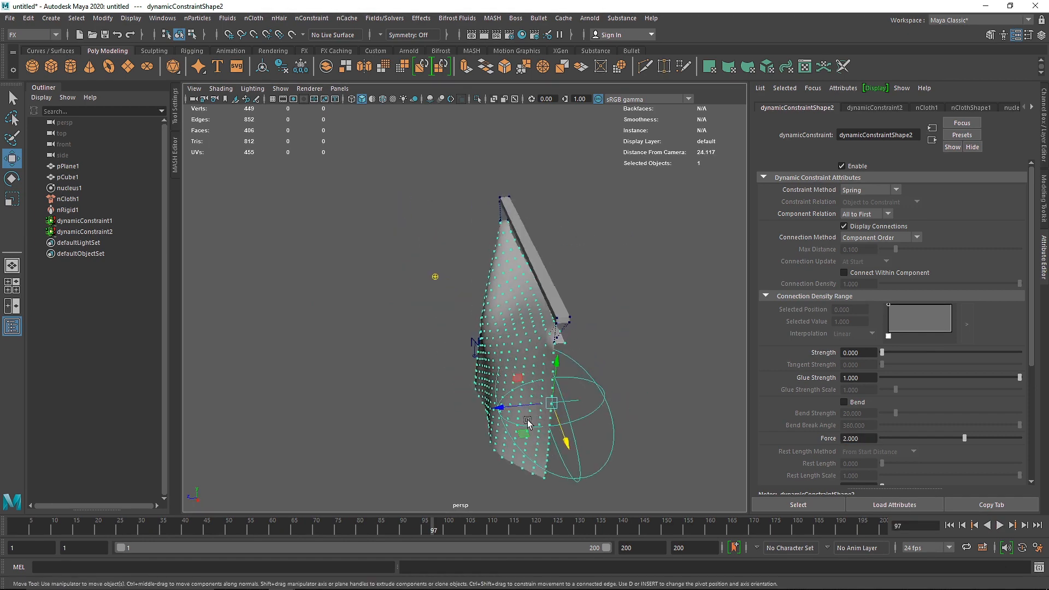
key(r)
drag(505, 409, 460, 407)
alt+drag(542, 439, 649, 358)
- Replay the simulation from the first frame, test a Force of 4.502 and set the constraint's Force to 4
key(w)
click(949, 525)
click(999, 525)
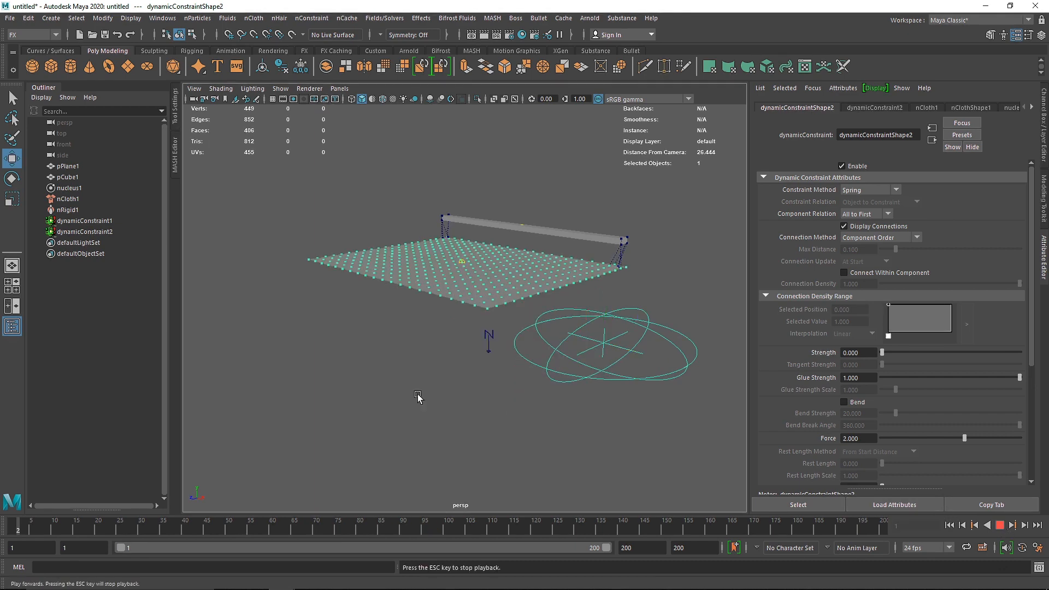
alt+drag(360, 380, 428, 356)
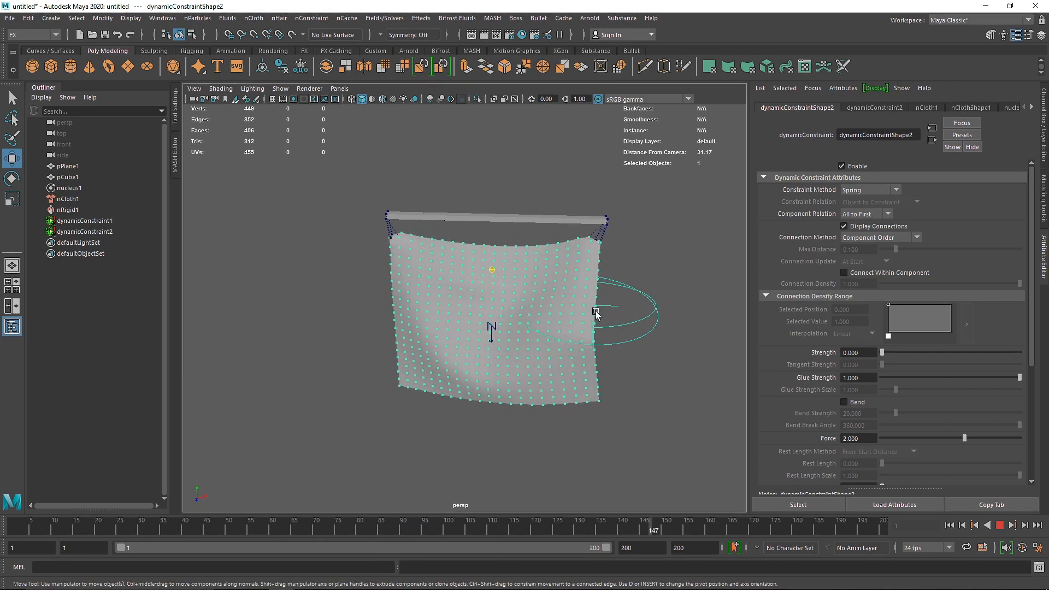
drag(965, 436, 981, 438)
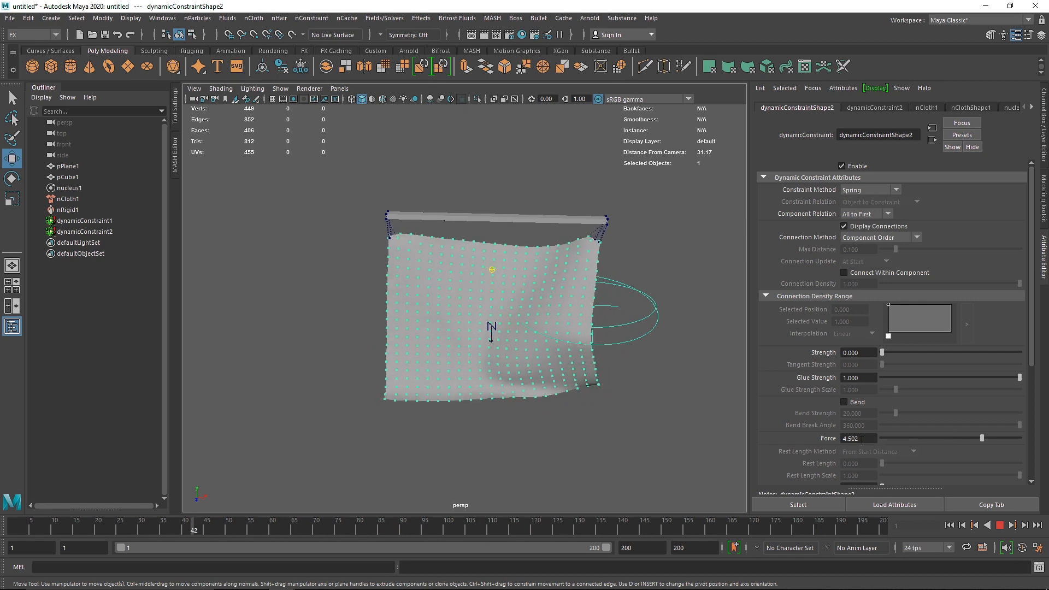
drag(867, 439, 818, 435)
text(4)
key(Return)
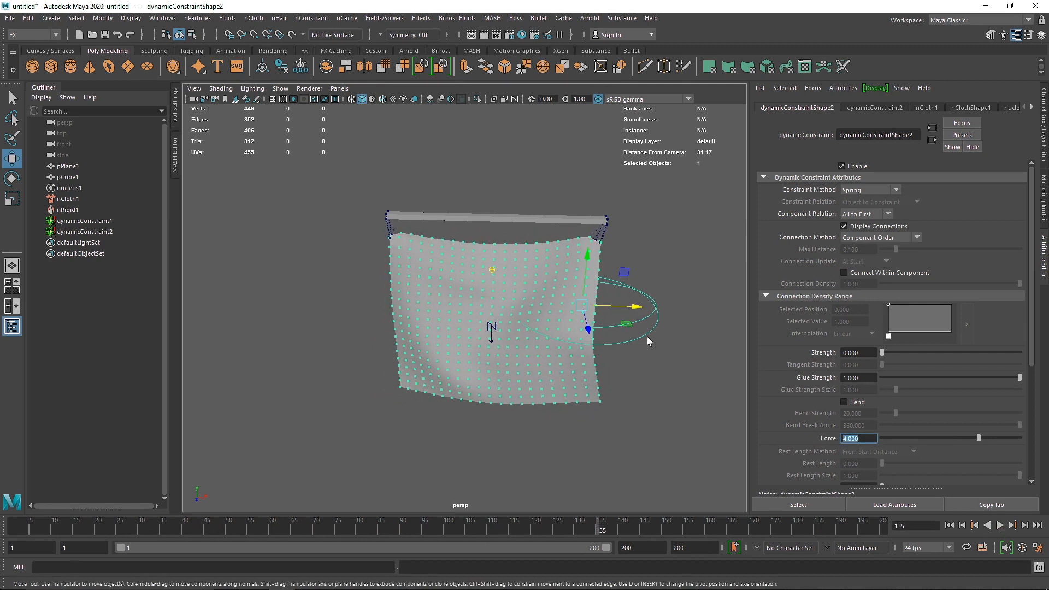
- Move the force field along X to the cloth's opposite side and key its position at frame 1
drag(626, 300, 497, 296)
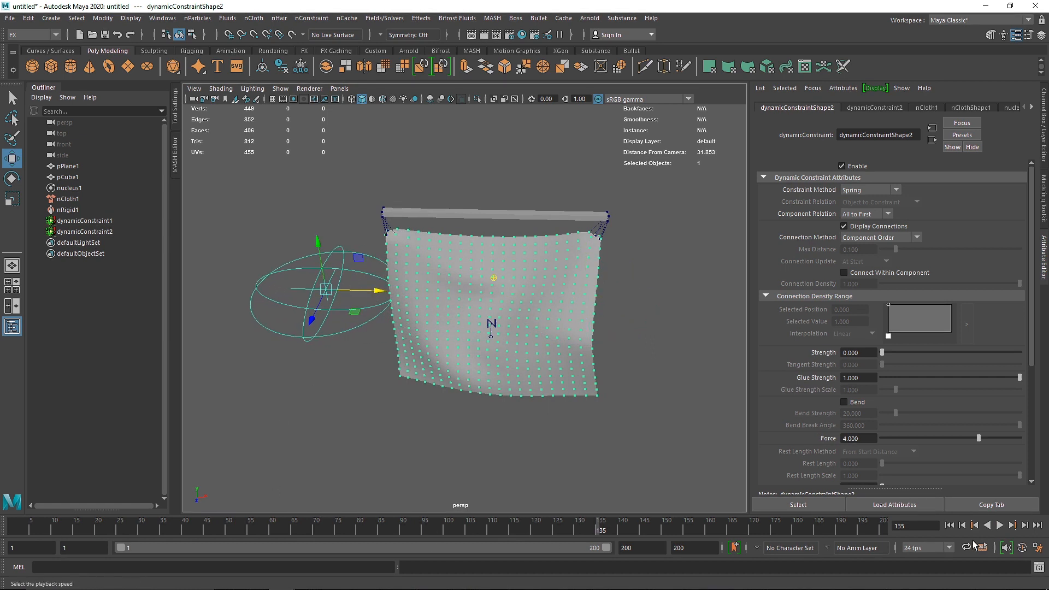
click(952, 525)
key(w)
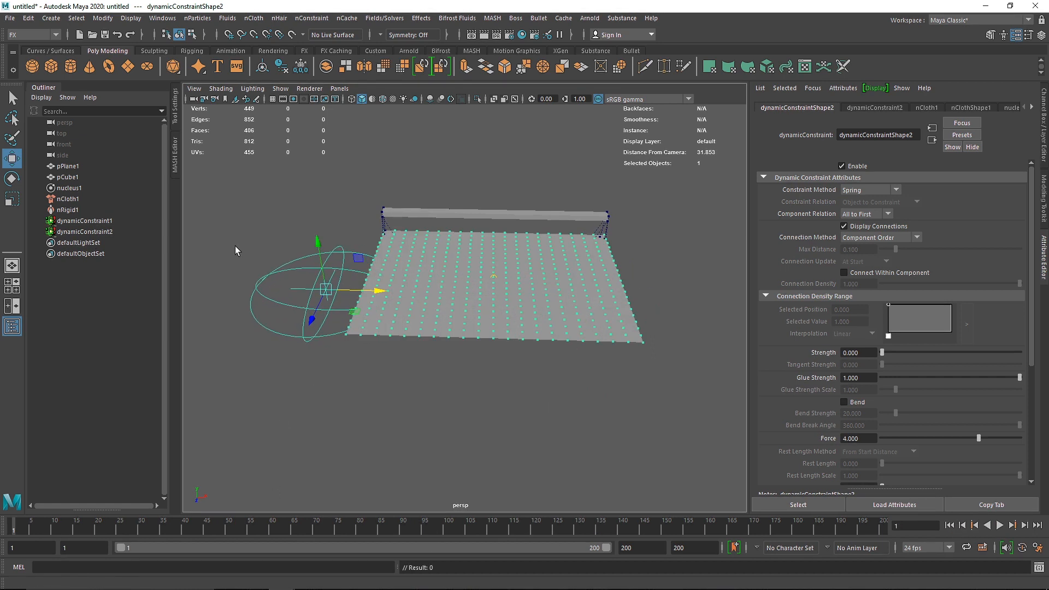
click(331, 289)
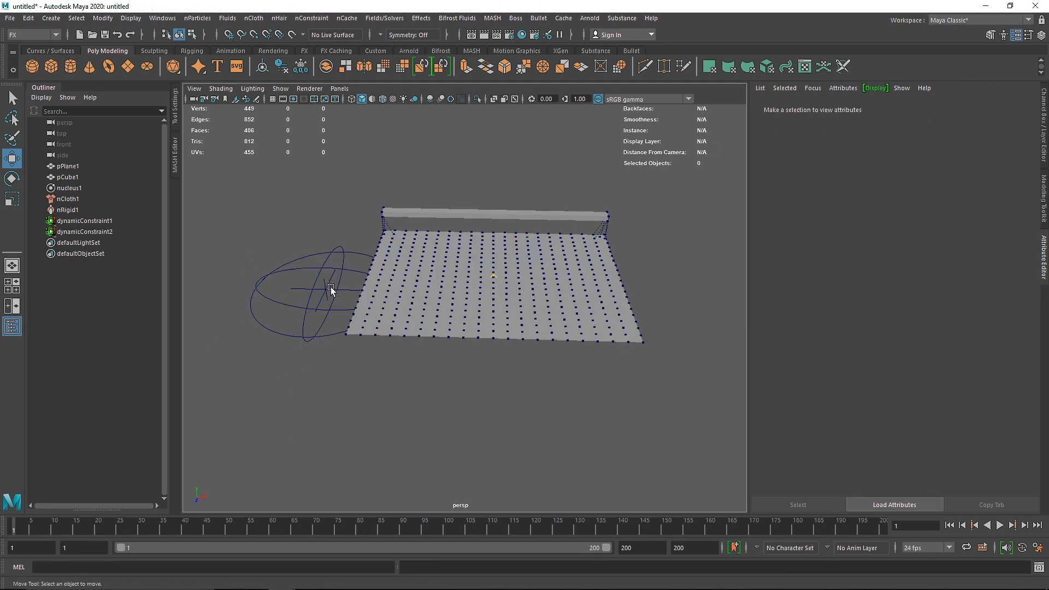
click(97, 232)
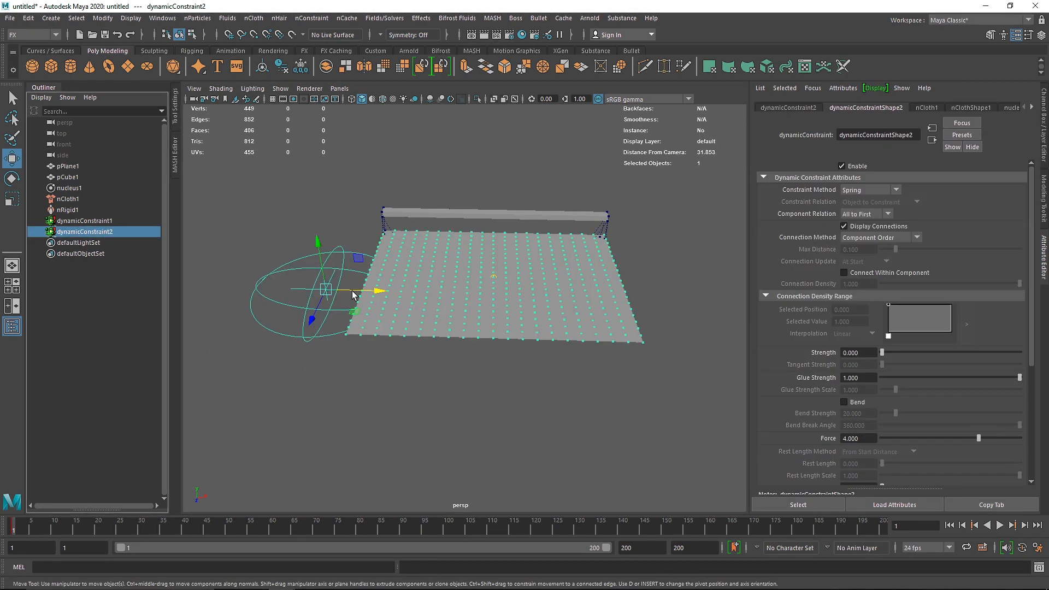
- Key the force field's position at frame 46, and at frame 71 move it along X across the cloth to about 7.226
click(1000, 525)
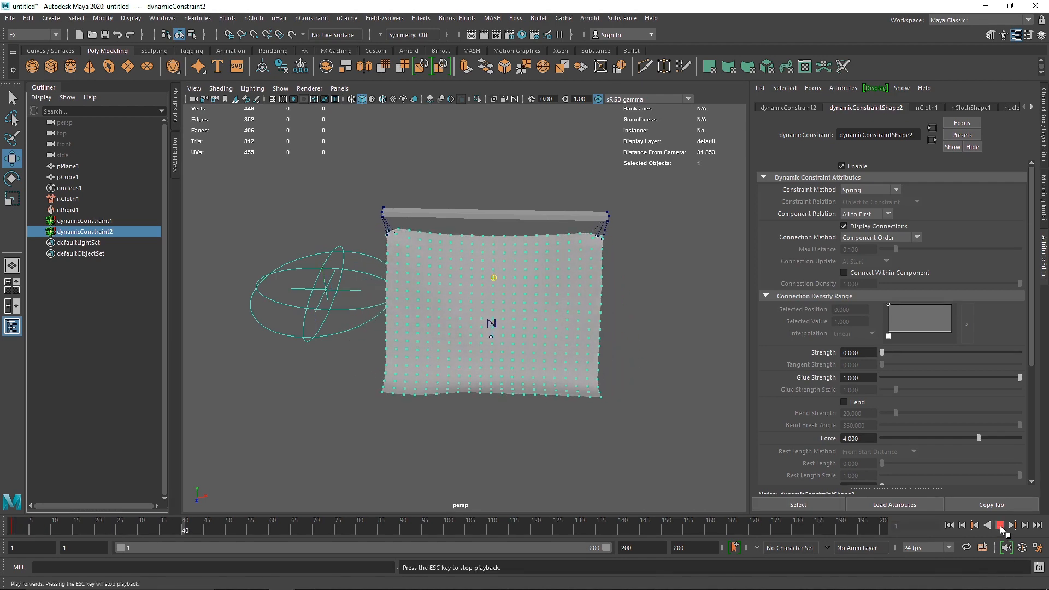
key(Escape)
alt+drag(510, 361, 437, 350)
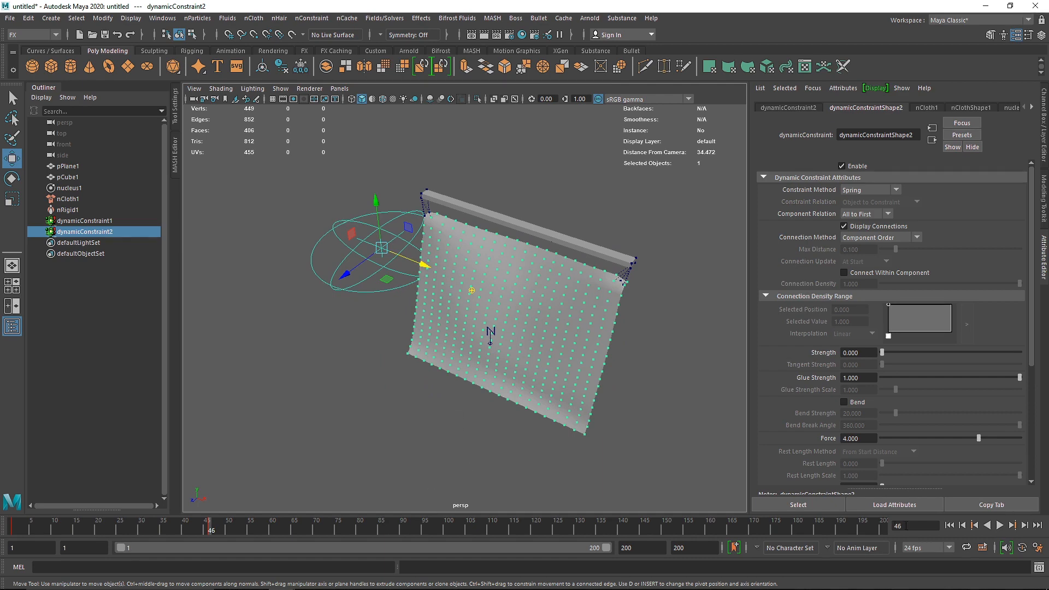
click(1002, 528)
click(1000, 527)
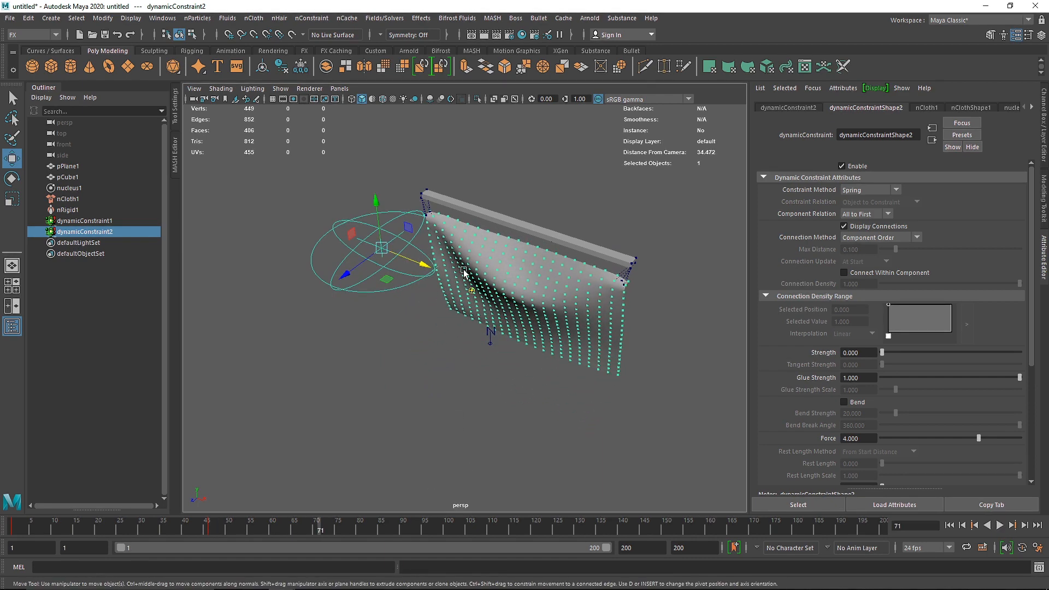
drag(425, 268, 699, 374)
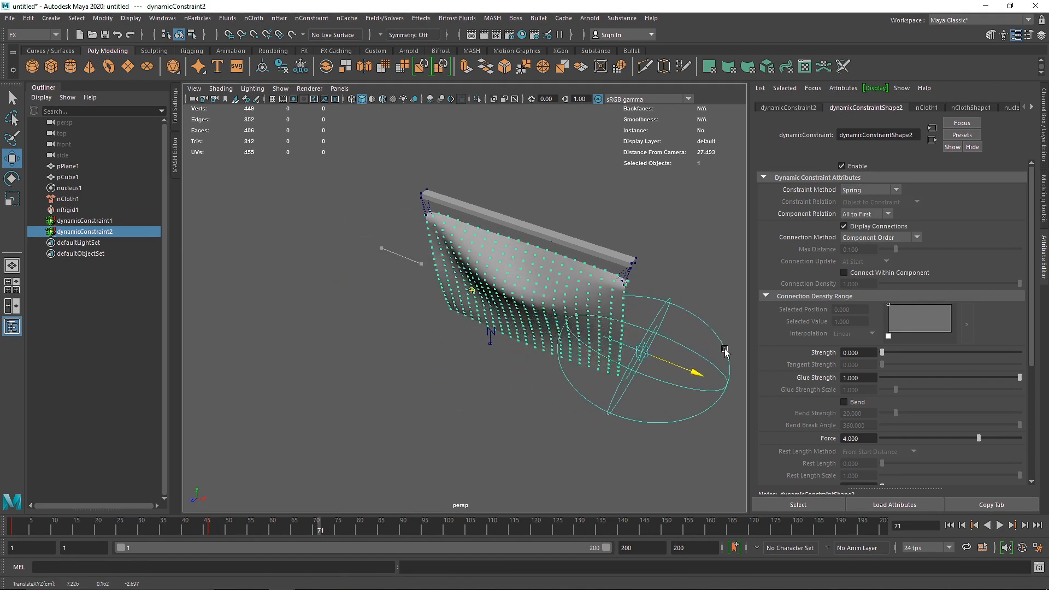
- Lower the force field to about Y -2.531 at frame 93 and shift it along X towards the cloth at frame 105
click(998, 525)
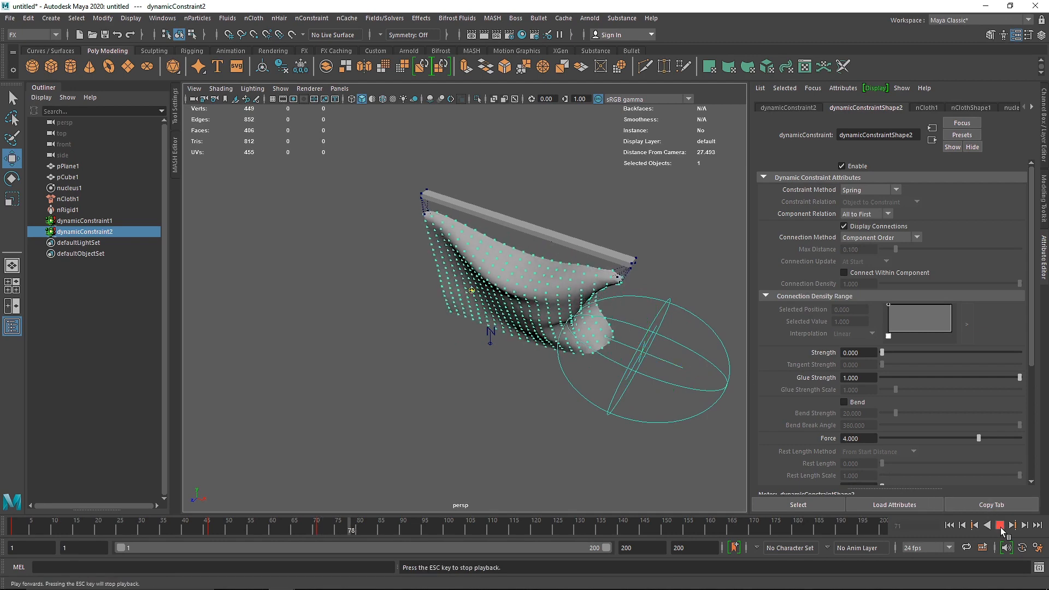
key(Escape)
drag(663, 328, 654, 361)
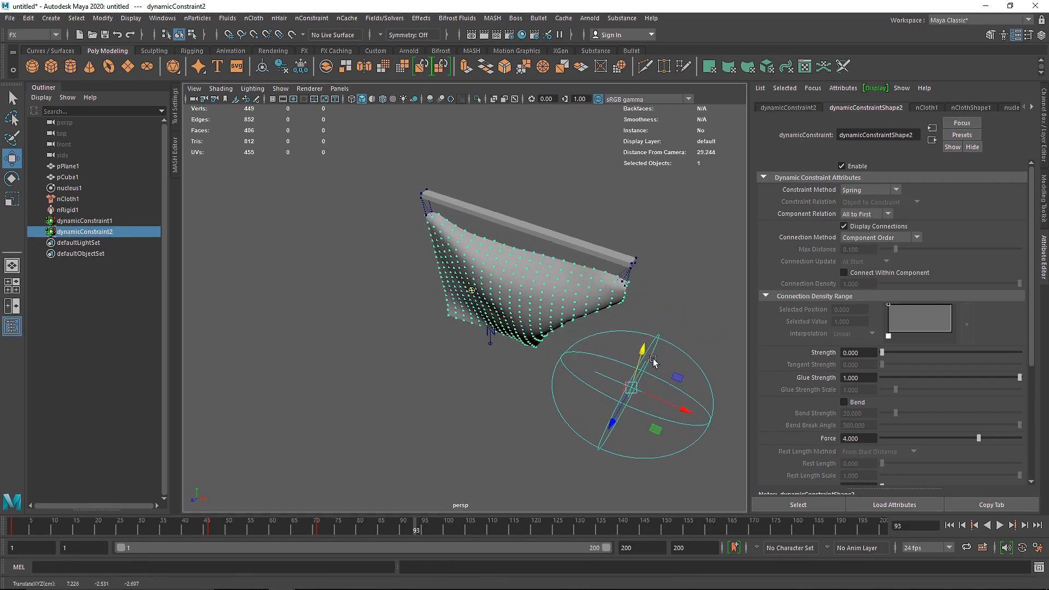
click(998, 525)
drag(662, 409, 637, 400)
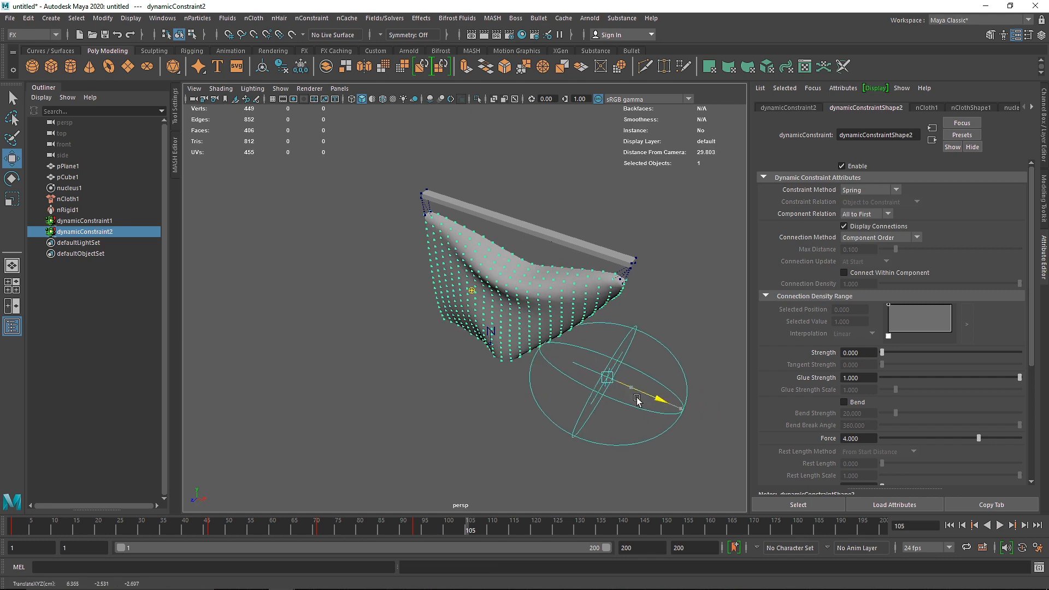
- At frame 117, move the force field to the other lower corner in front of the cloth
click(997, 524)
click(998, 524)
drag(437, 360, 418, 381)
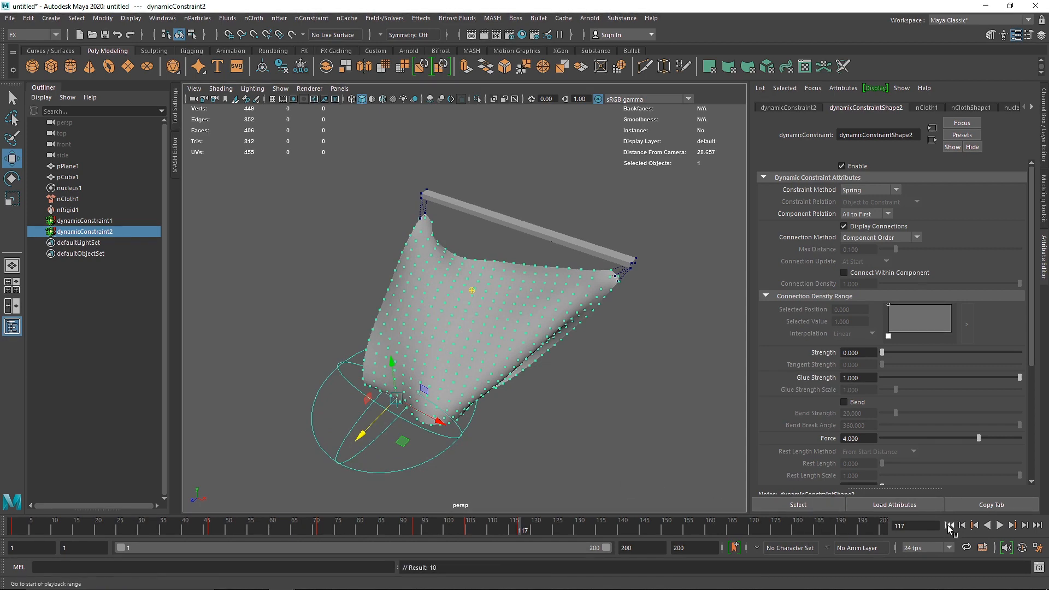
- Replay the simulation from the first frame with the animated force field and delete the dynamicConstraint2 constraint
click(949, 525)
click(998, 526)
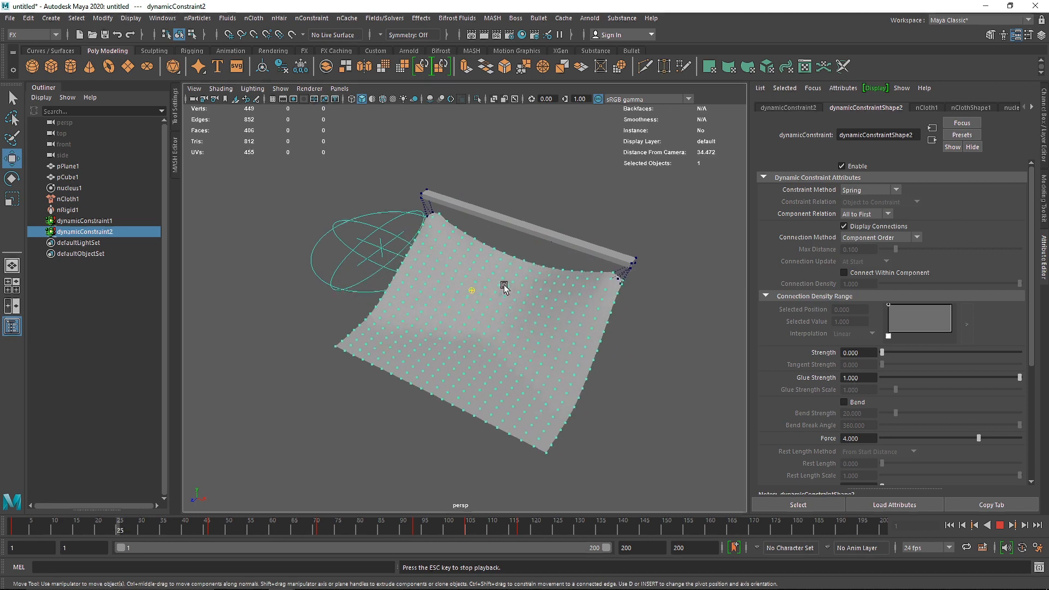
click(999, 526)
alt+drag(468, 342, 502, 322)
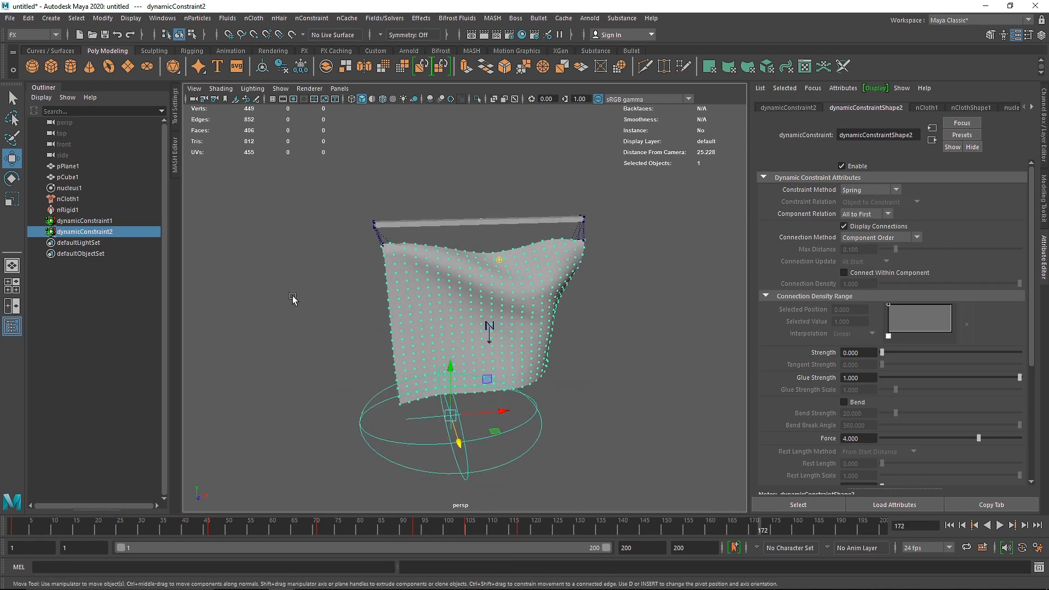
key(Delete)
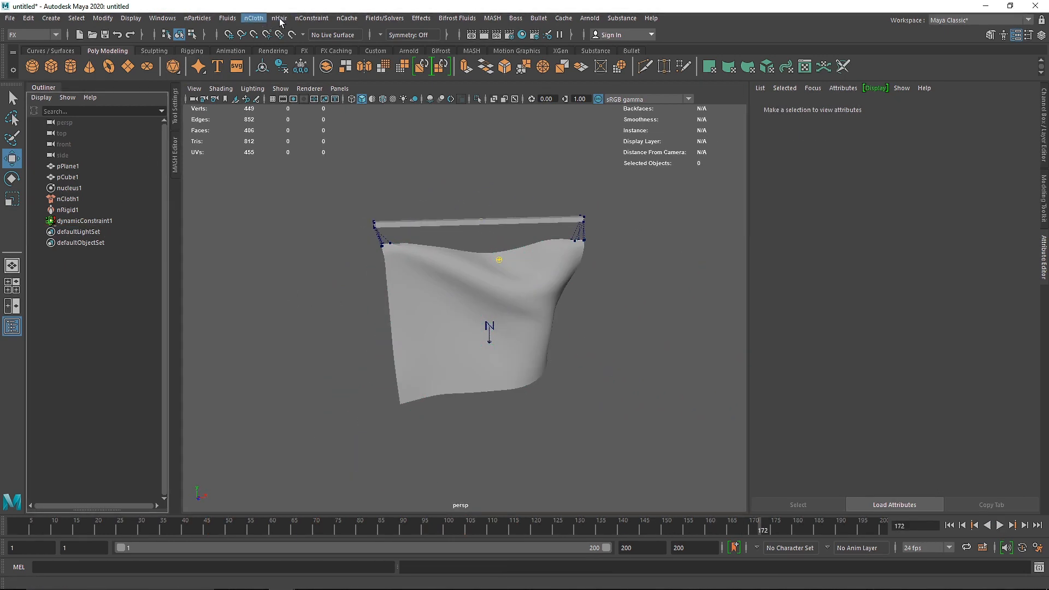
- Delete the remaining dynamic constraint, the nRigid node and the nCloth node from the scene
click(310, 18)
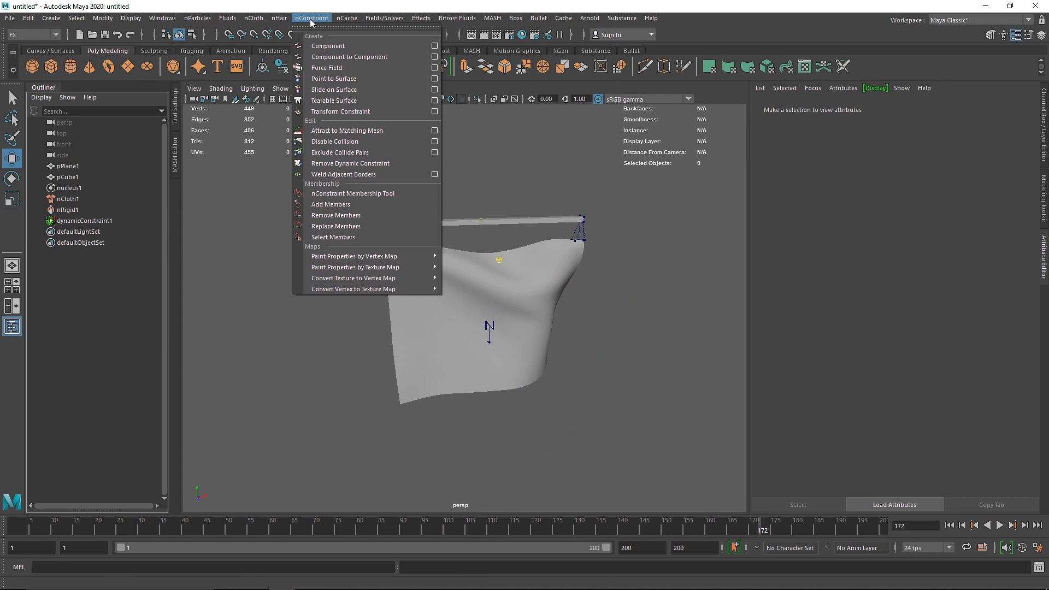
click(79, 221)
key(Delete)
click(75, 210)
key(Delete)
click(73, 199)
key(Delete)
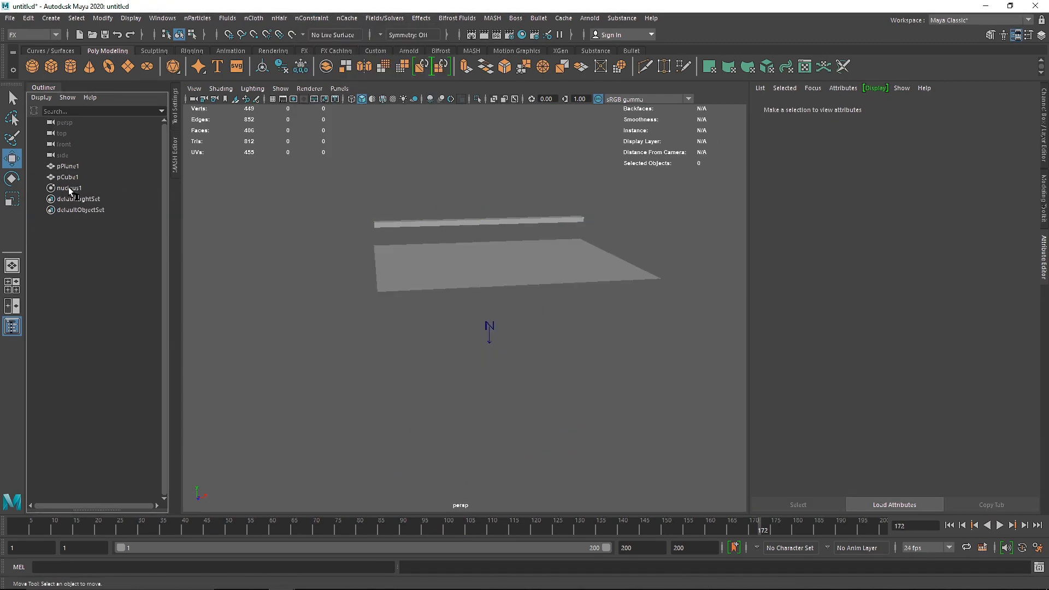
- Delete the nucleus, the bar and the plane to empty the scene
click(80, 188)
key(Delete)
click(68, 177)
key(Delete)
click(68, 166)
key(Delete)
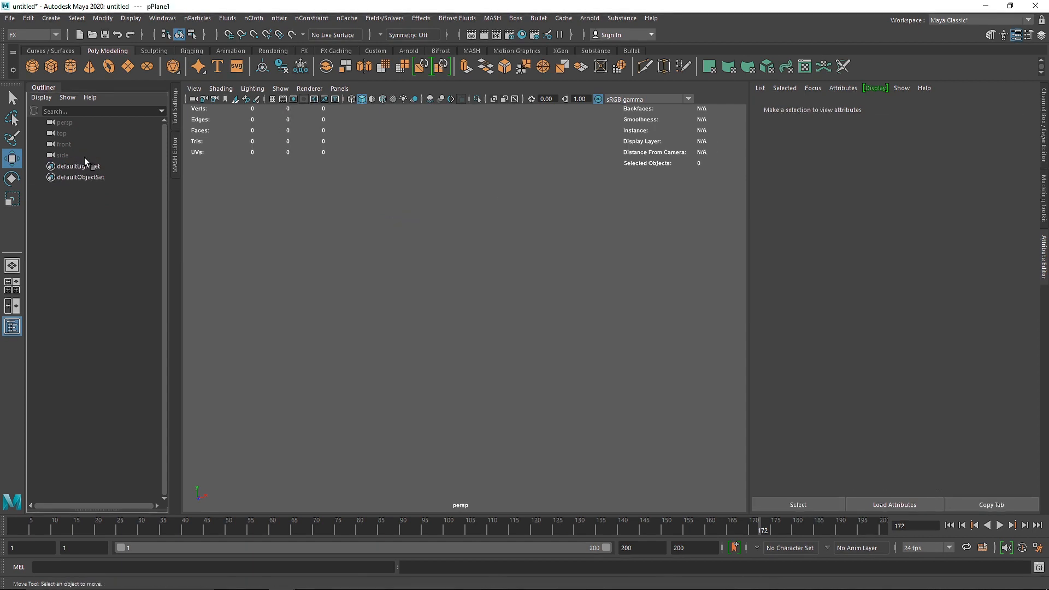
click(48, 63)
key(f)
scroll(499, 329, down, 4)
alt+drag(496, 326, 457, 333)
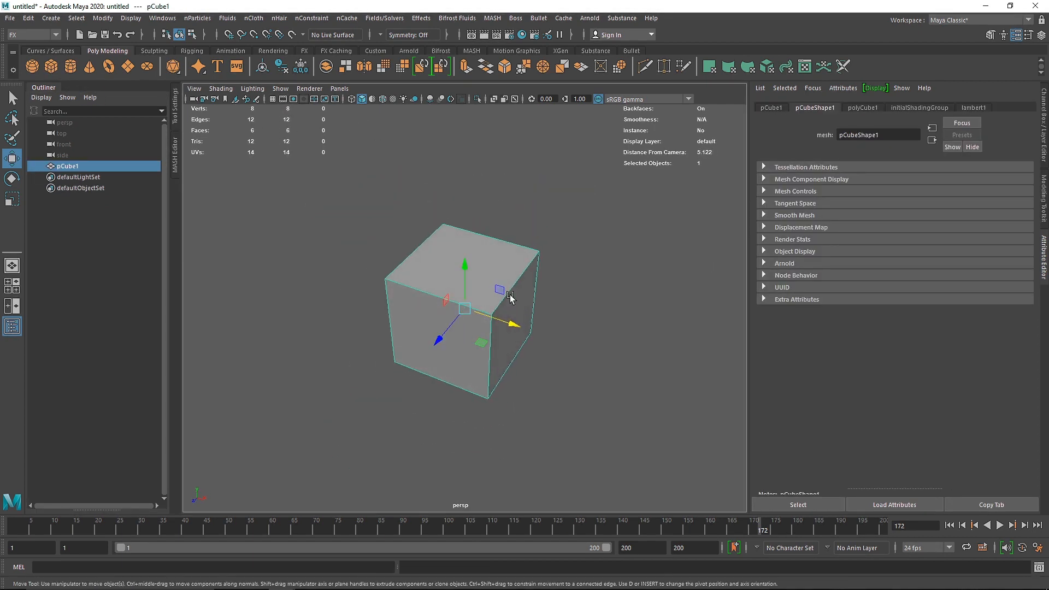
key(Delete)
- Create a polygon sphere and a polygon cube, raising the cube above the sphere and flattening it into a thin slab
click(32, 66)
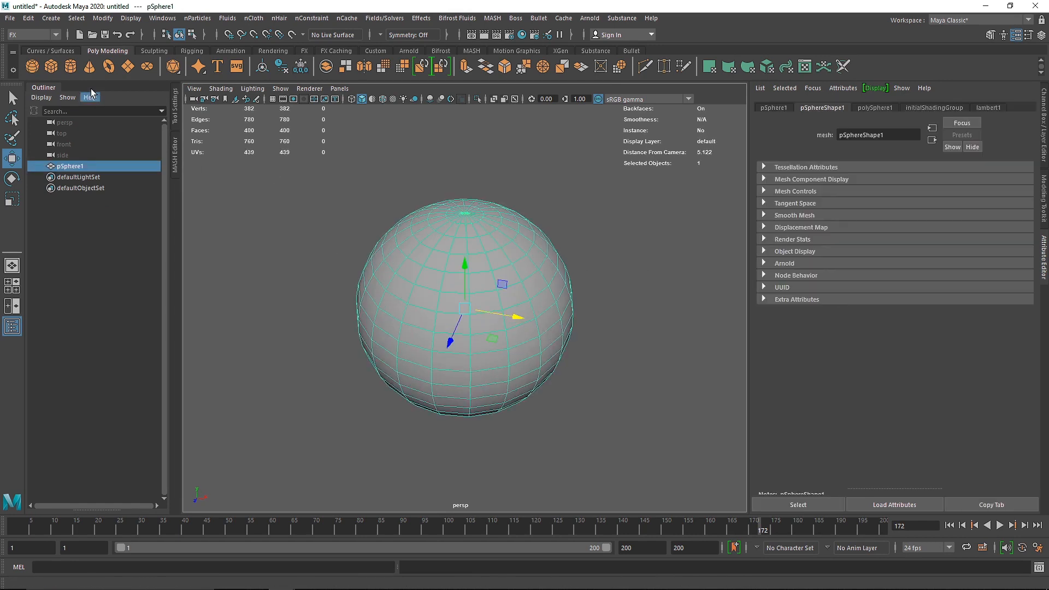
click(50, 66)
drag(464, 269, 462, 177)
key(r)
key(w)
scroll(463, 179, down, 5)
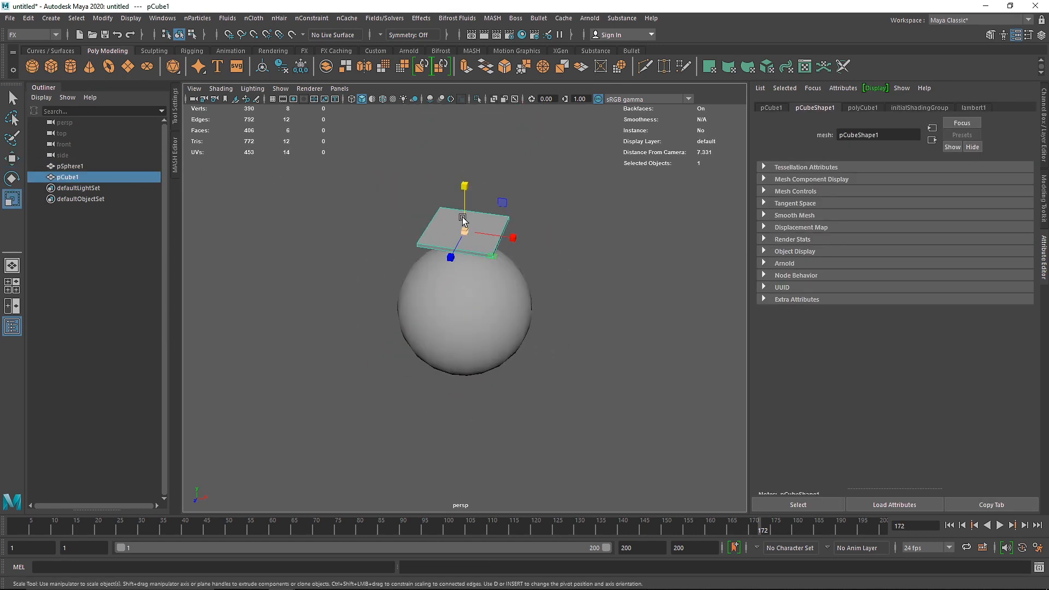
alt+drag(465, 190, 459, 316)
- Turn the sphere into nCloth and make the slab above it a passive collider
click(460, 315)
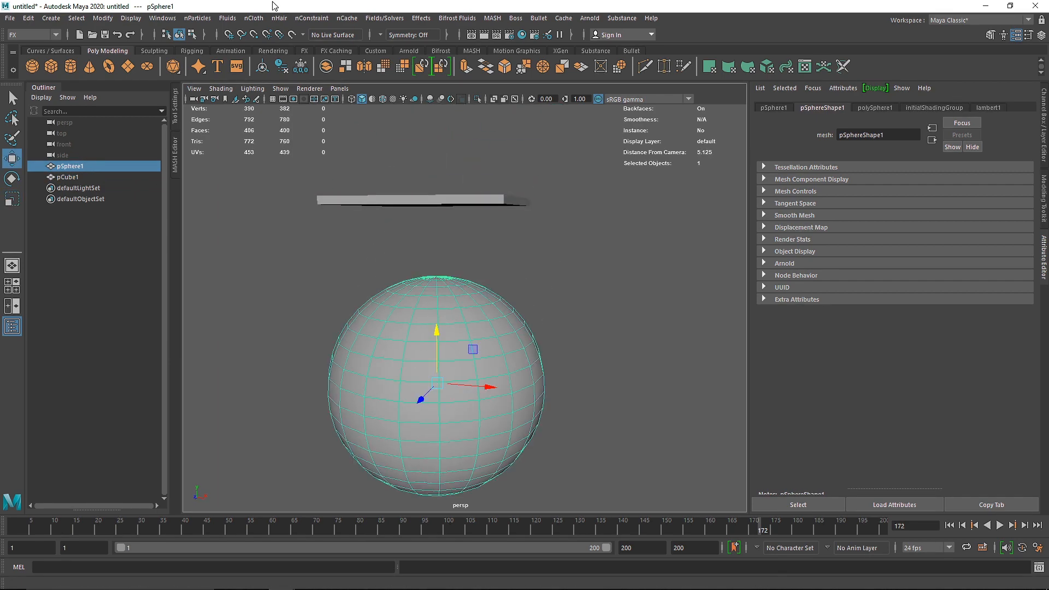
click(253, 18)
click(284, 45)
click(401, 193)
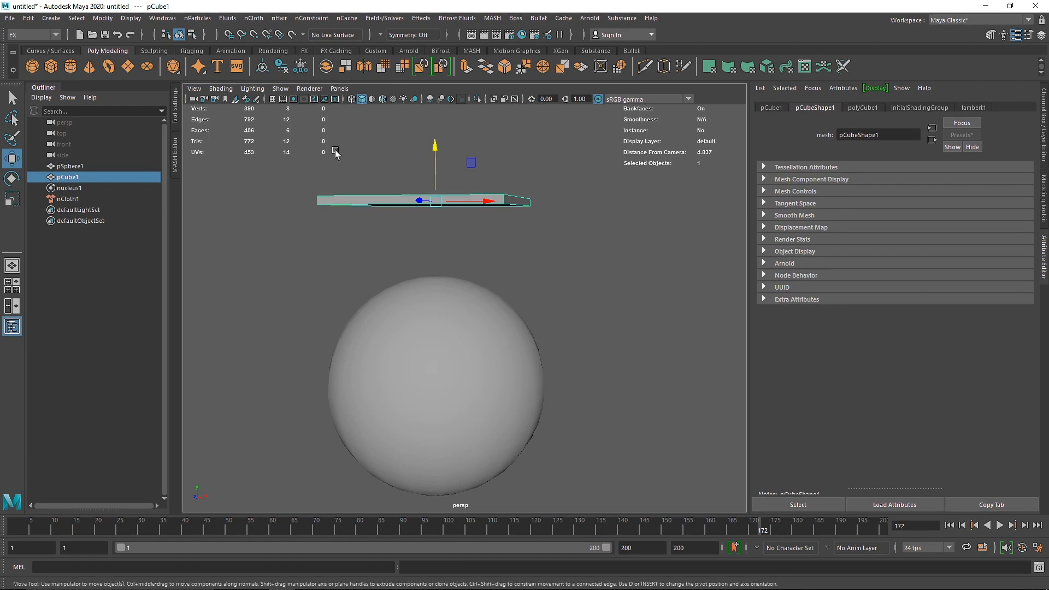
click(253, 18)
click(289, 55)
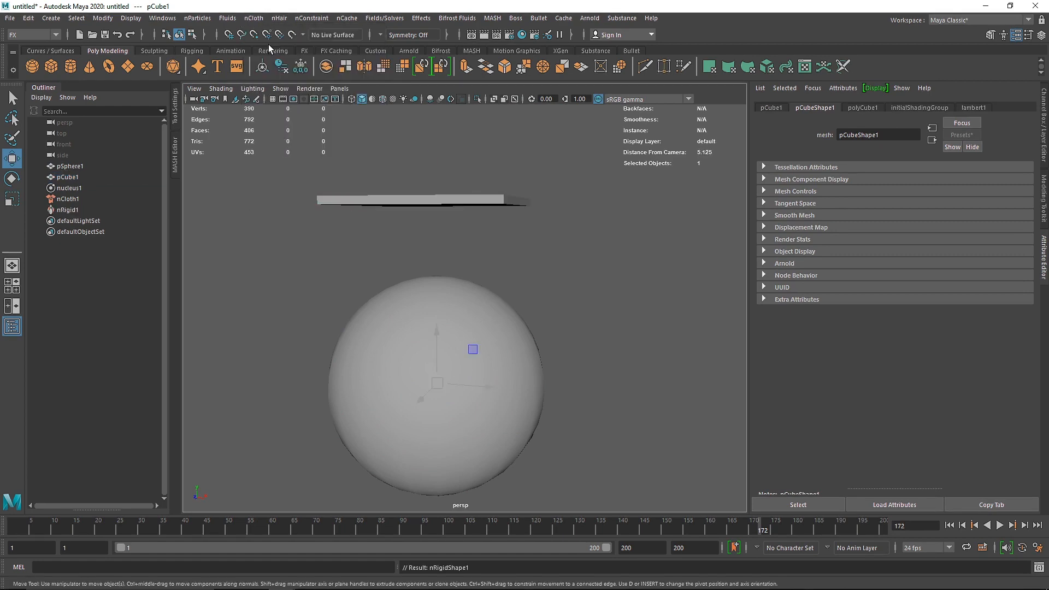
- Select the ring of 20 vertices near the sphere's top in the wireframe front view and return to the perspective view
click(462, 302)
right_click(430, 271)
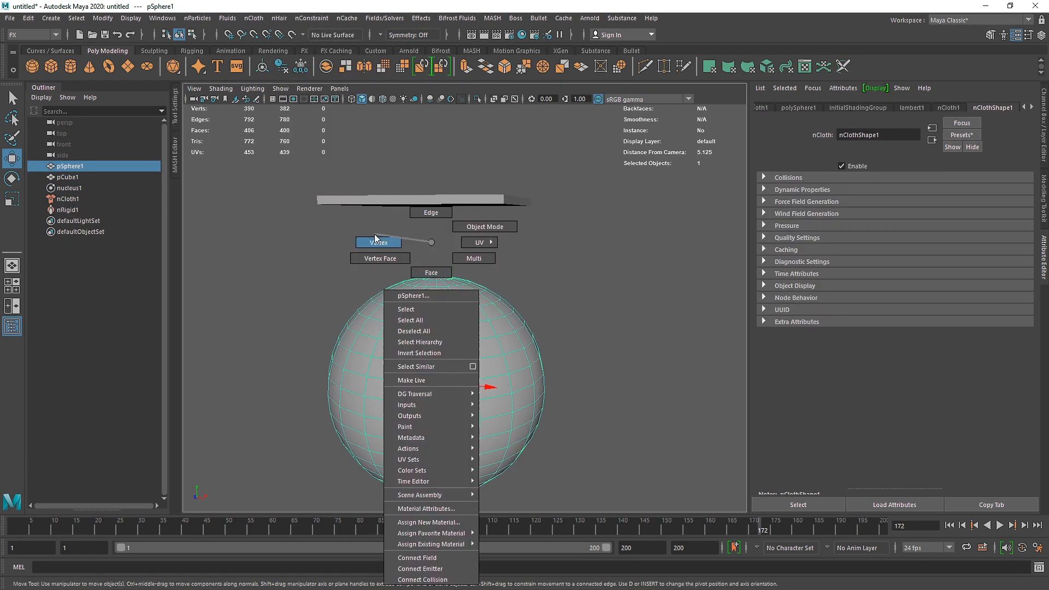
right_drag(375, 238, 376, 241)
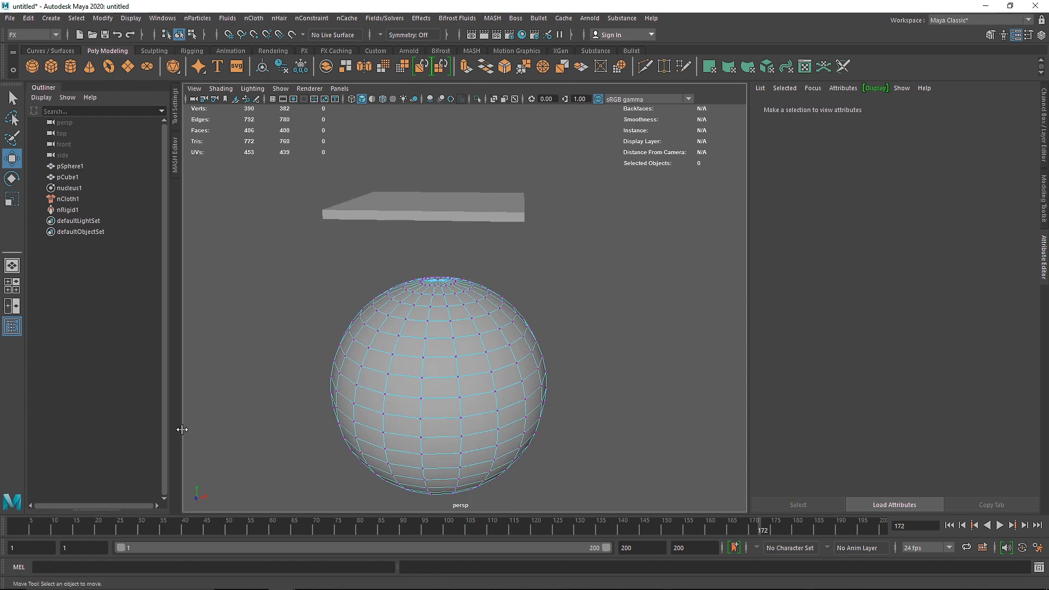
key(space)
key(space)
scroll(470, 302, up, 10)
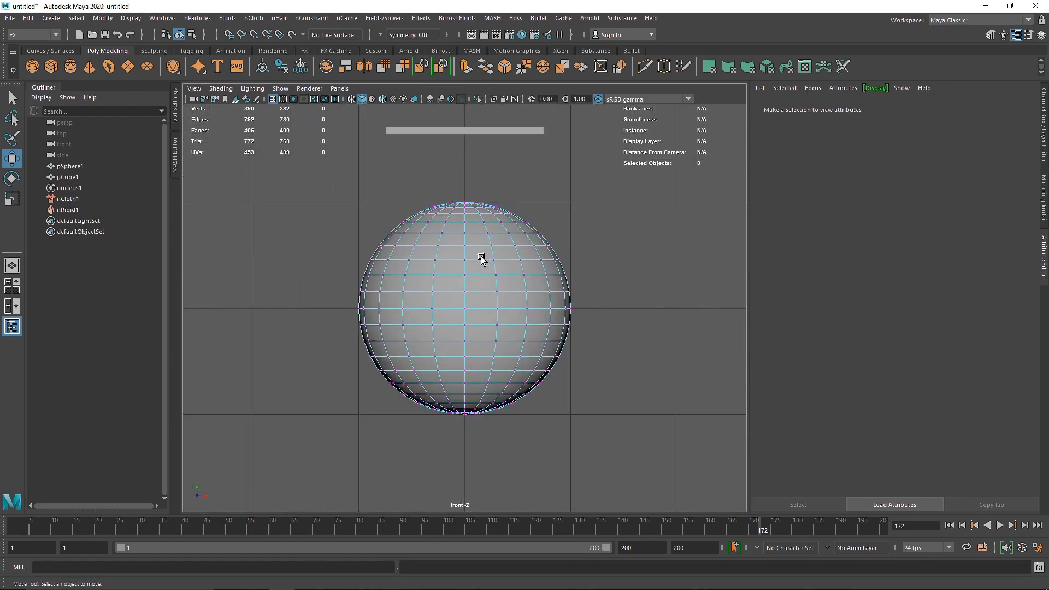
key(4)
scroll(480, 211, up, 5)
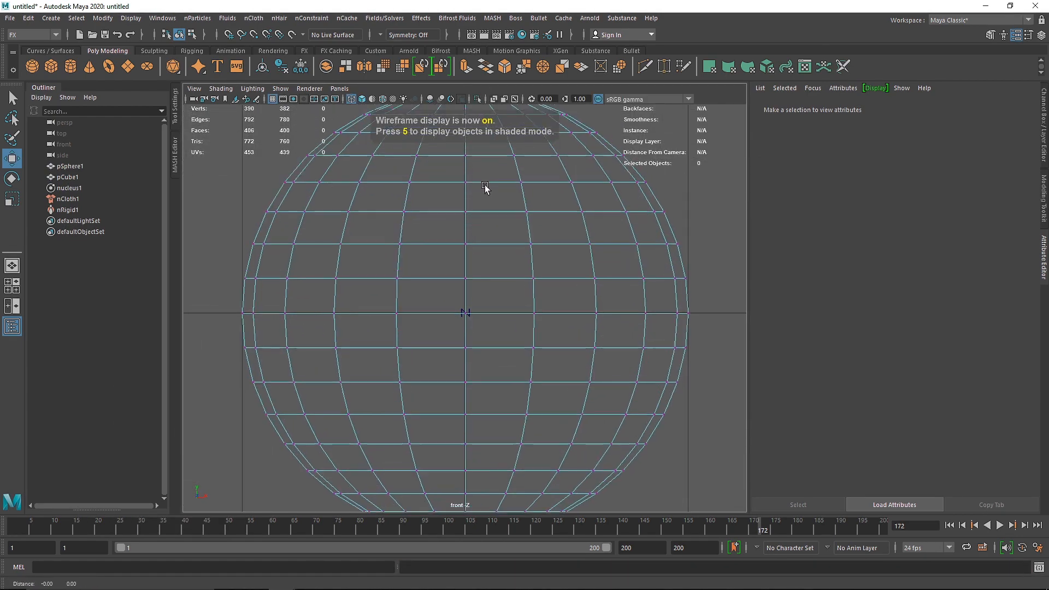
scroll(456, 244, up, 2)
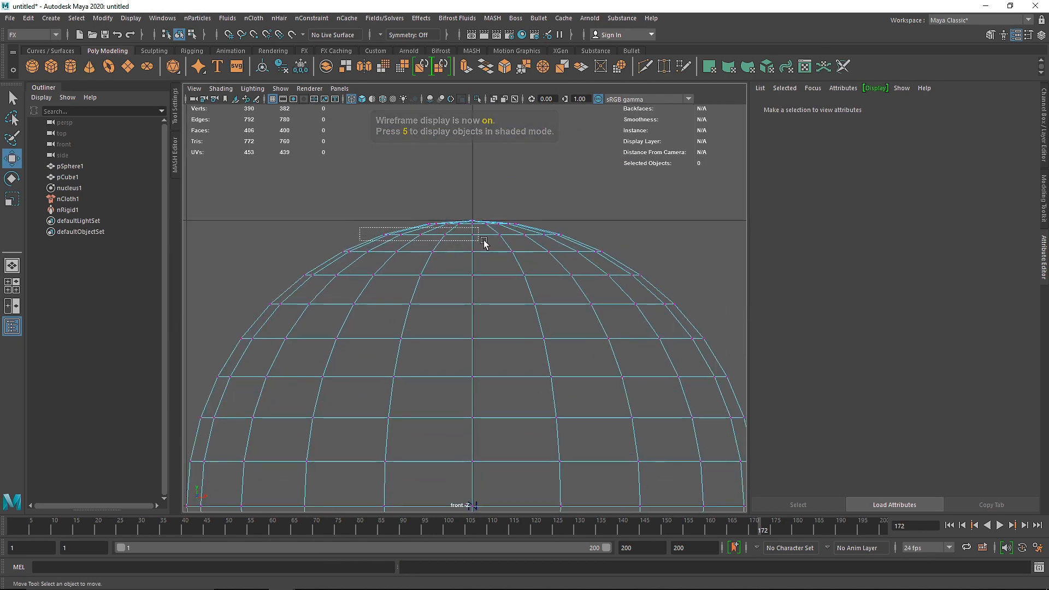
drag(484, 244, 585, 244)
key(space)
key(space)
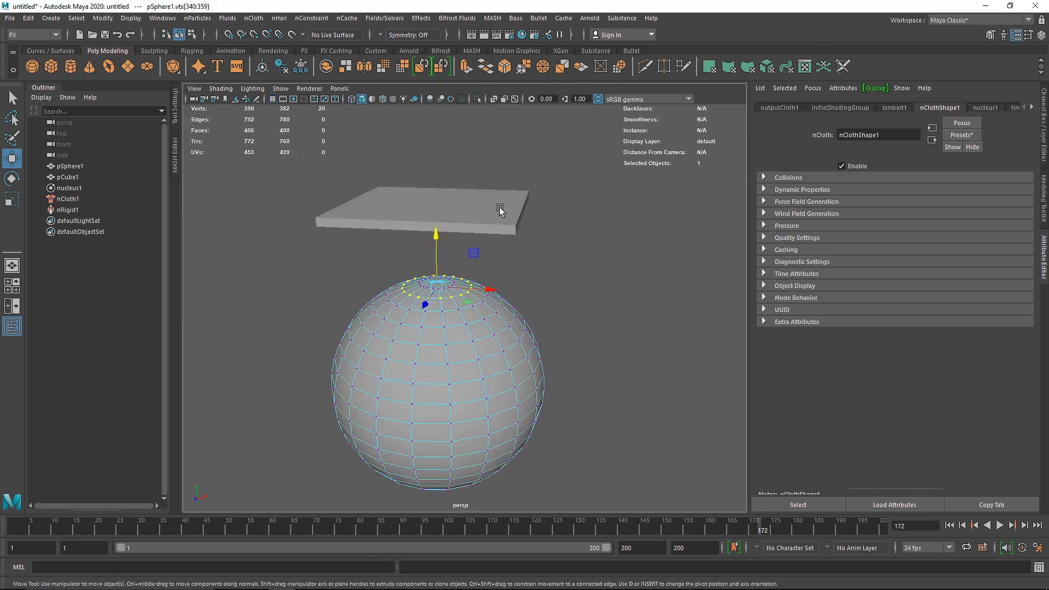
- Add the slab to the vertex selection and create a Point to Surface nConstraint between them
shift+click(487, 200)
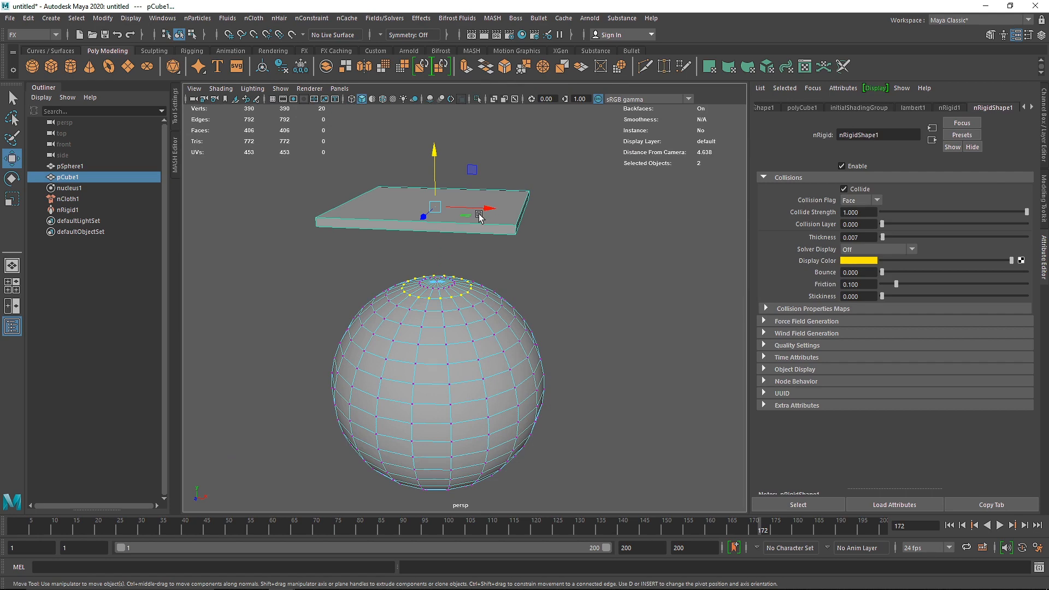
click(312, 18)
click(337, 83)
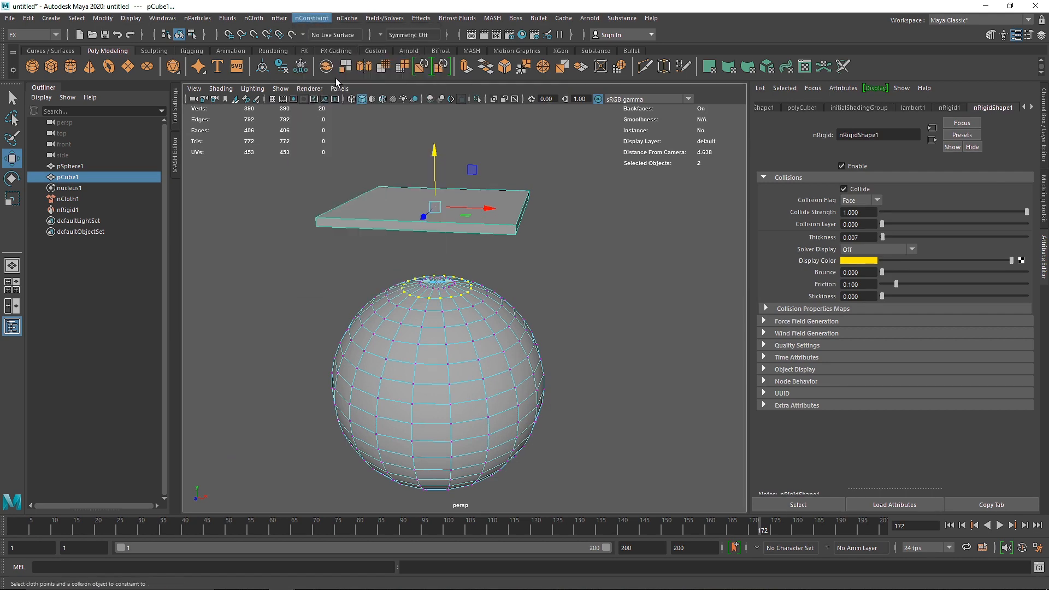
- Play the simulation from the first frame to examine how the constrained sphere hangs from the slab
click(961, 525)
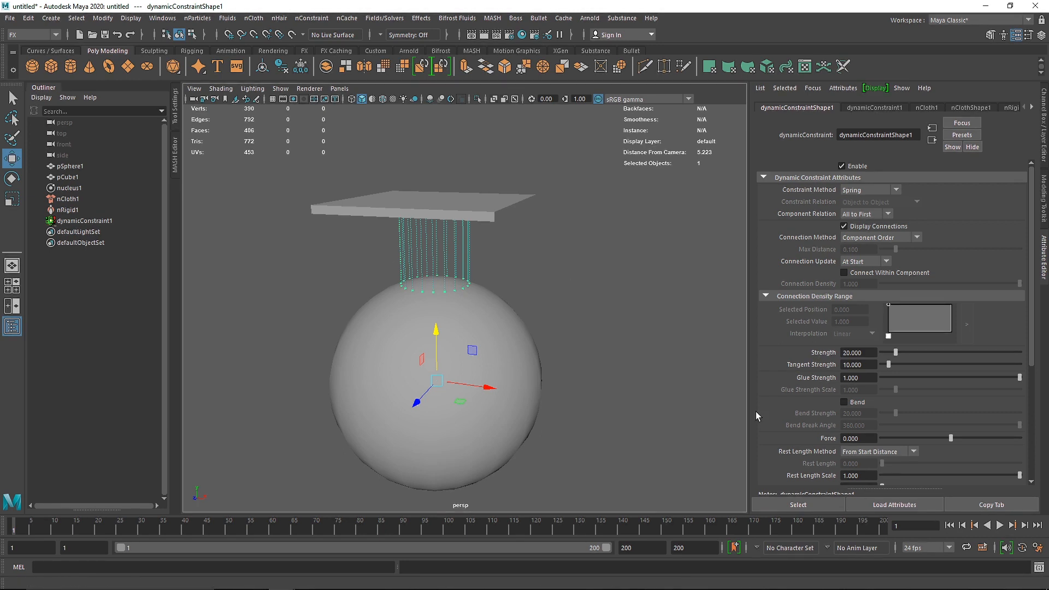
alt+drag(512, 289, 422, 220)
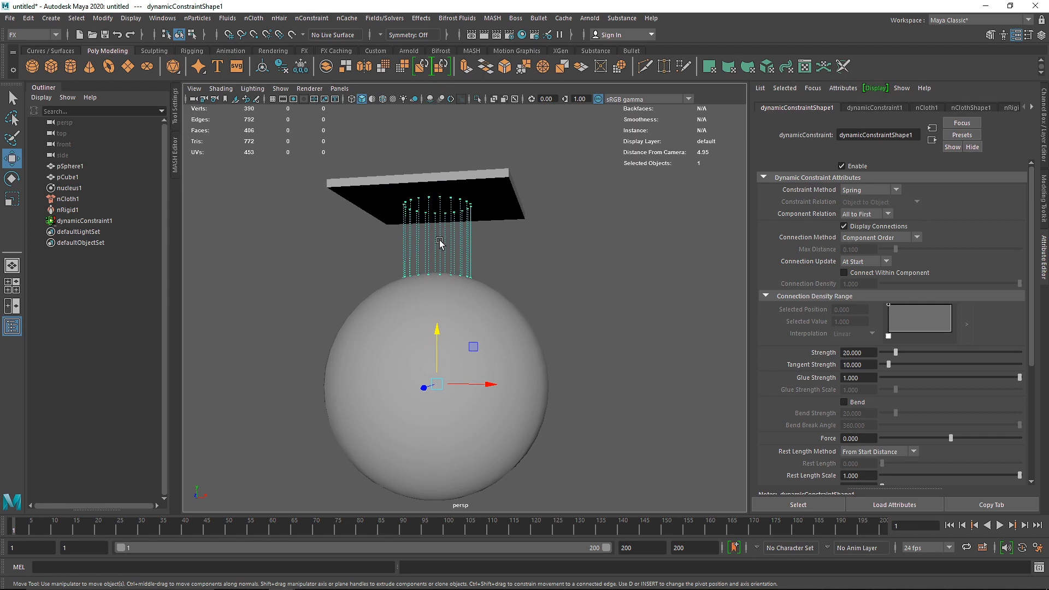
key(alt+v)
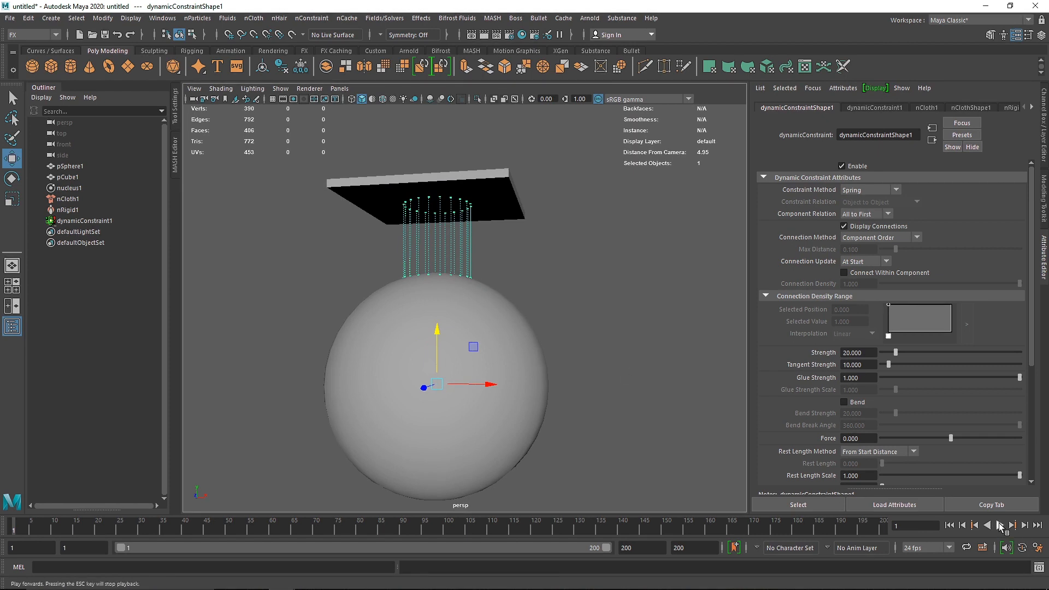
alt+drag(548, 375, 456, 296)
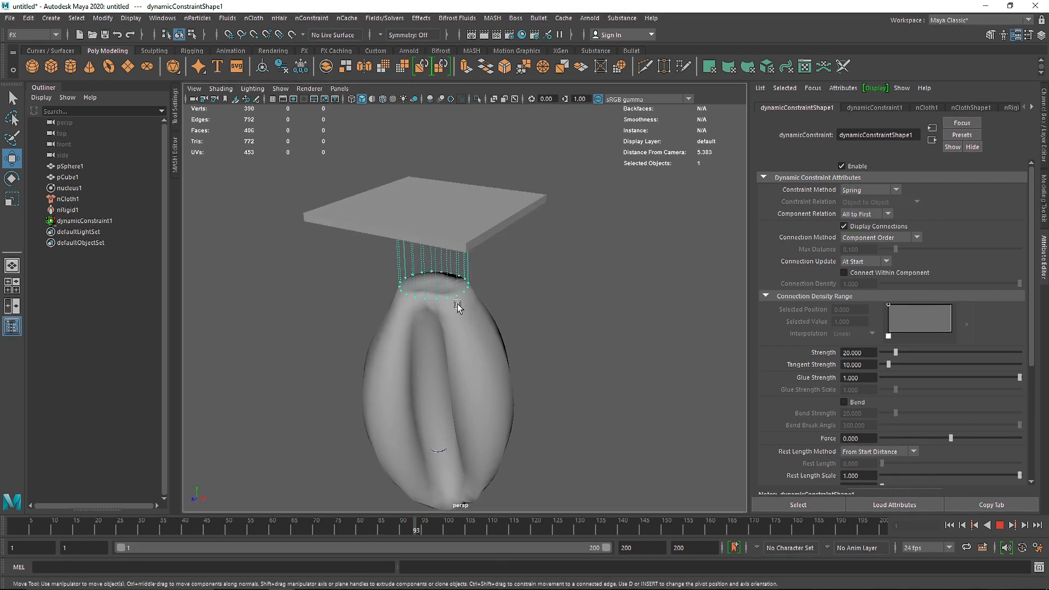
click(1001, 527)
- Replace the sphere's nCloth attributes with the airBag preset
click(508, 421)
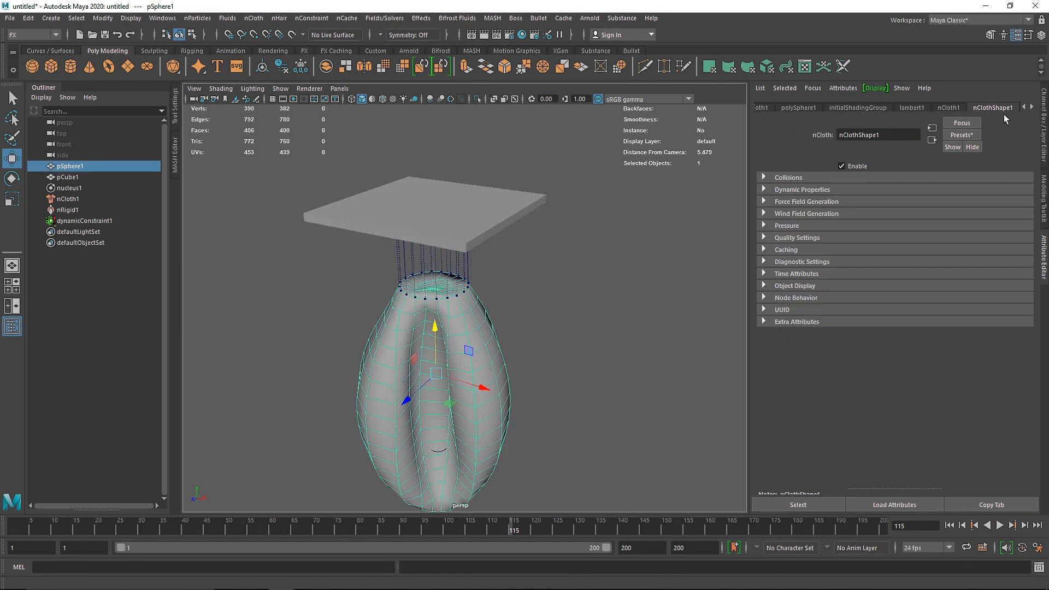
click(961, 136)
mouse_move(966, 168)
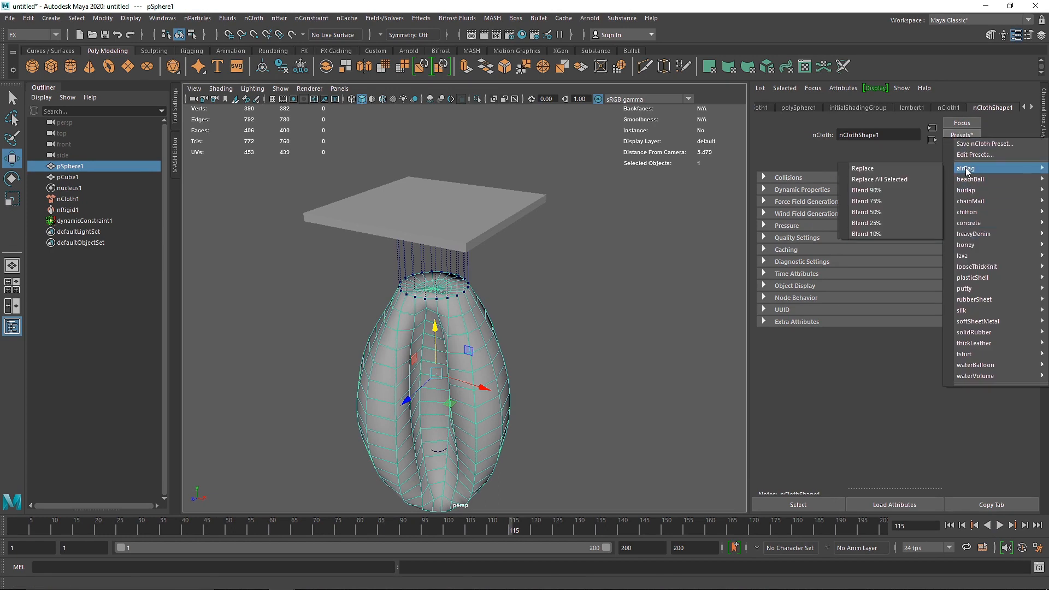
click(923, 169)
- Play back the simulation to examine the hanging sphere's behaviour with the airBag preset from different angles
click(1000, 524)
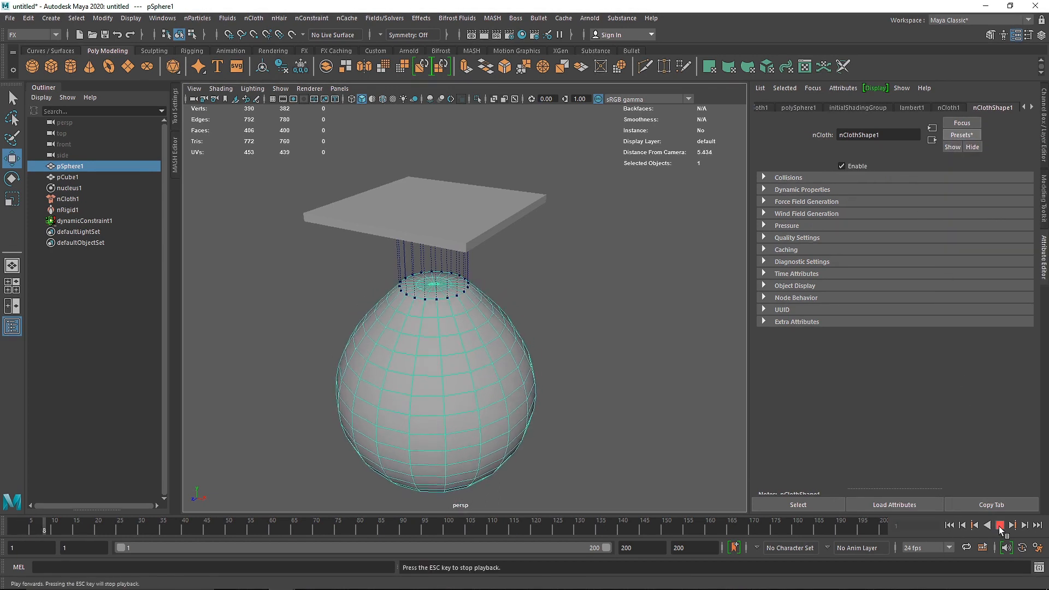
click(999, 526)
click(657, 388)
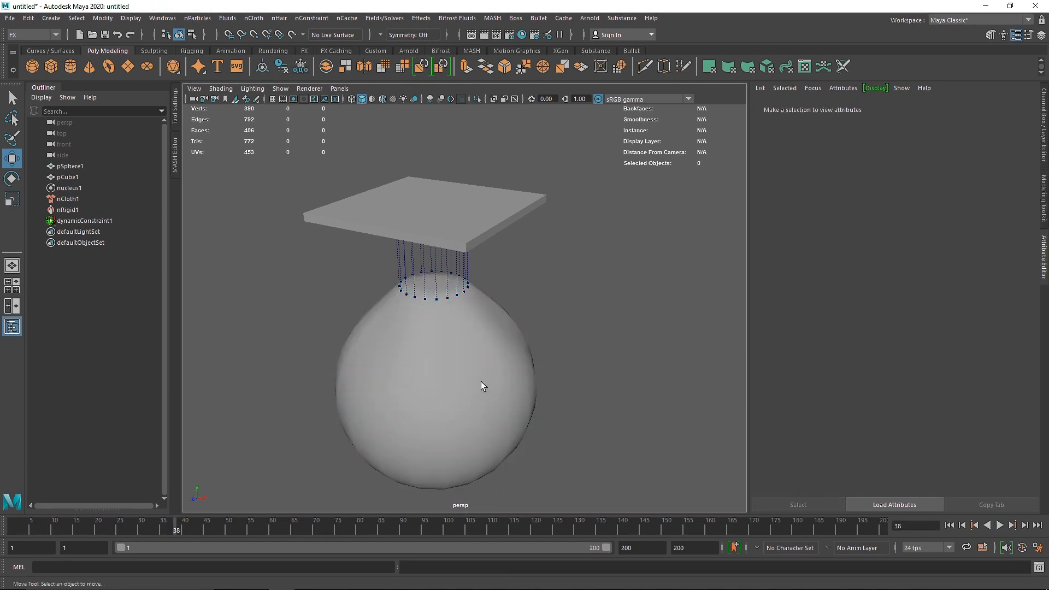
alt+drag(480, 382, 476, 342)
click(476, 342)
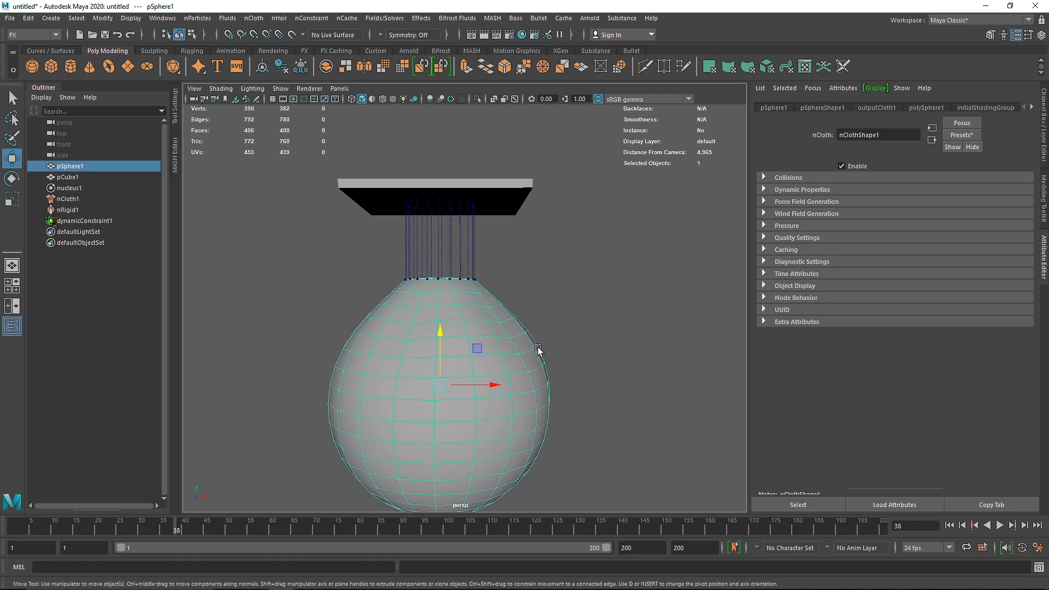
key(alt+v)
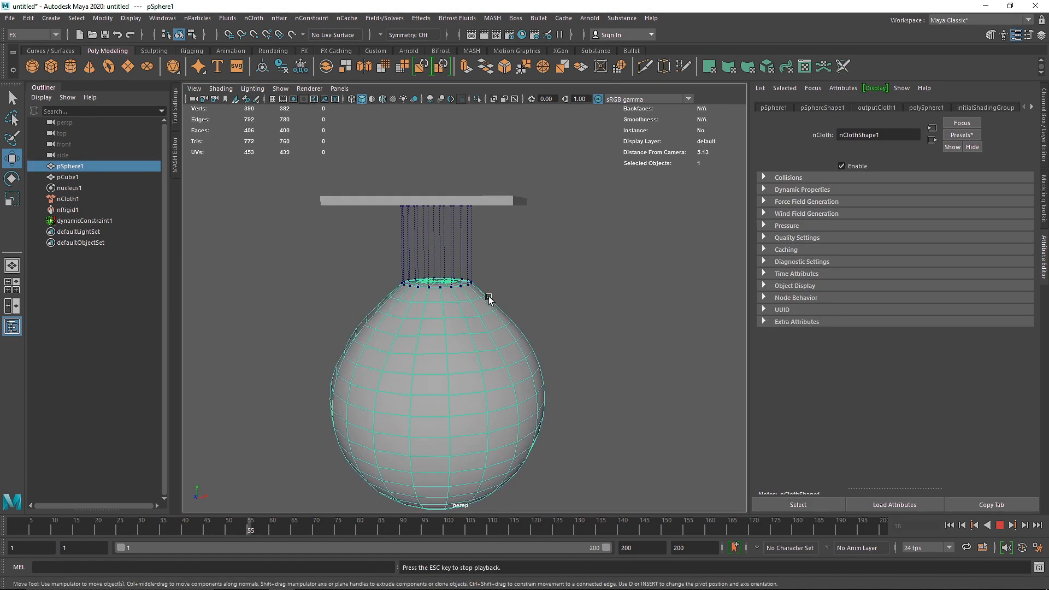
click(517, 286)
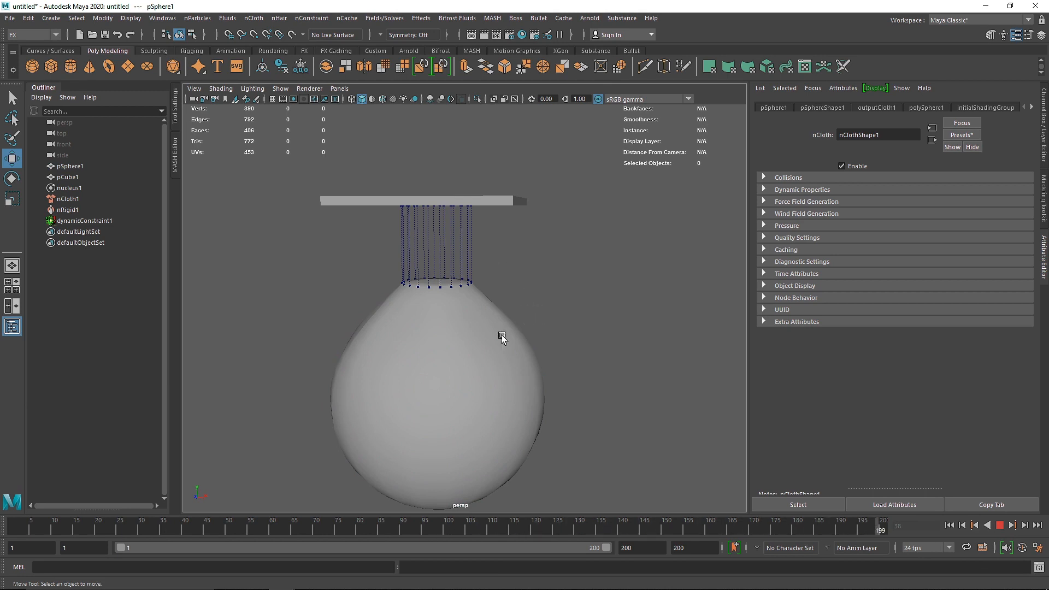
click(1001, 526)
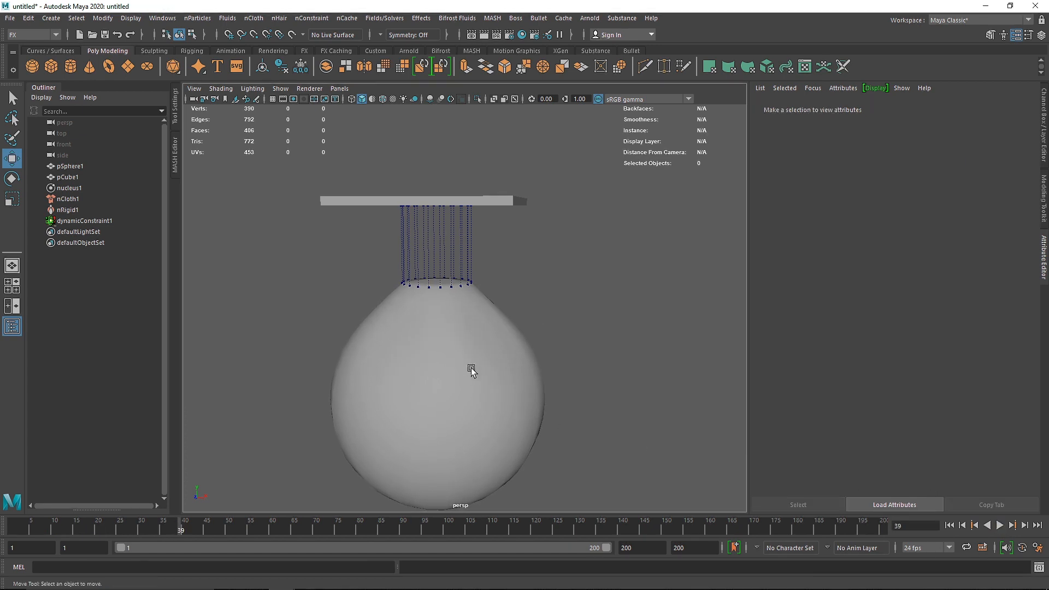
- Create a second polygon cube and move it along X to stand beside the hanging sphere
click(56, 64)
alt+middle_drag(594, 324, 488, 316)
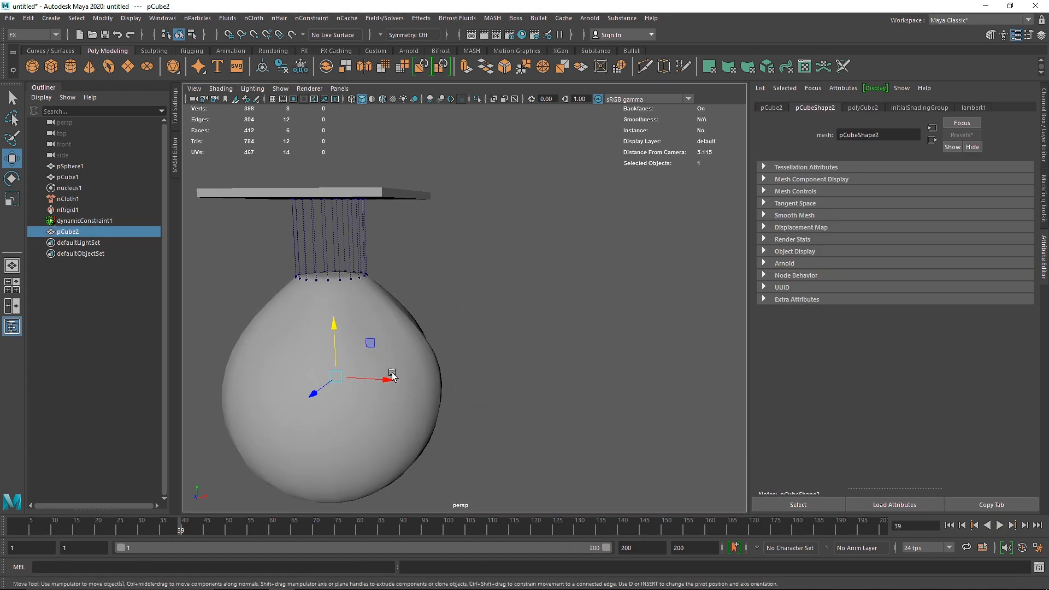
drag(391, 375, 609, 422)
scroll(628, 404, down, 4)
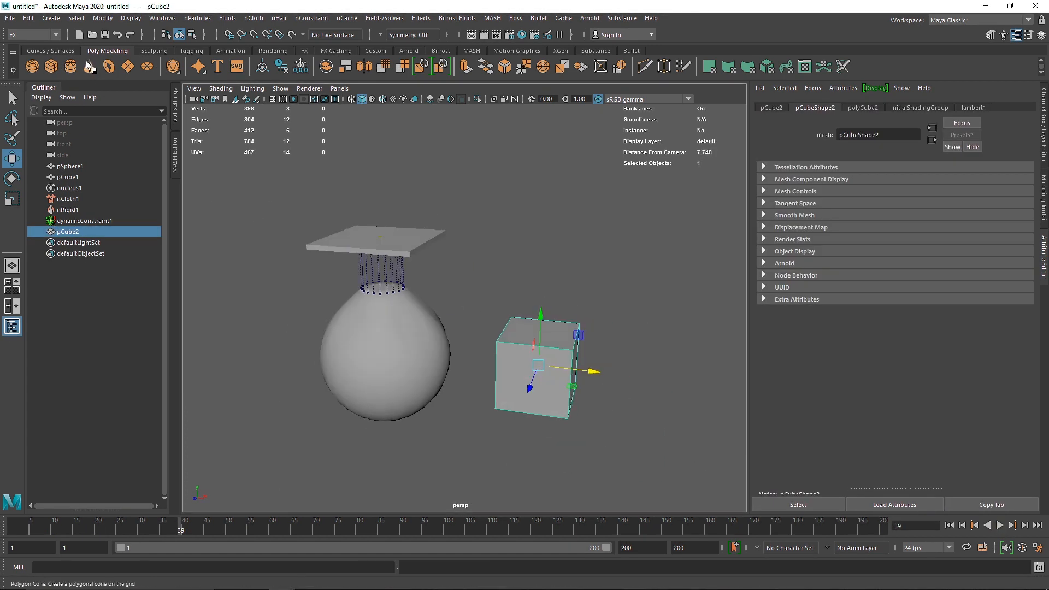
- Duplicate the new cube, raise the copy above the original and flatten it into a thin slab
key(ctrl+d)
drag(540, 312, 548, 281)
key(r)
scroll(553, 329, up, 5)
- Set the lower cube's width, height and depth subdivisions to 5 each
click(561, 337)
right_drag(561, 336, 527, 349)
click(518, 364)
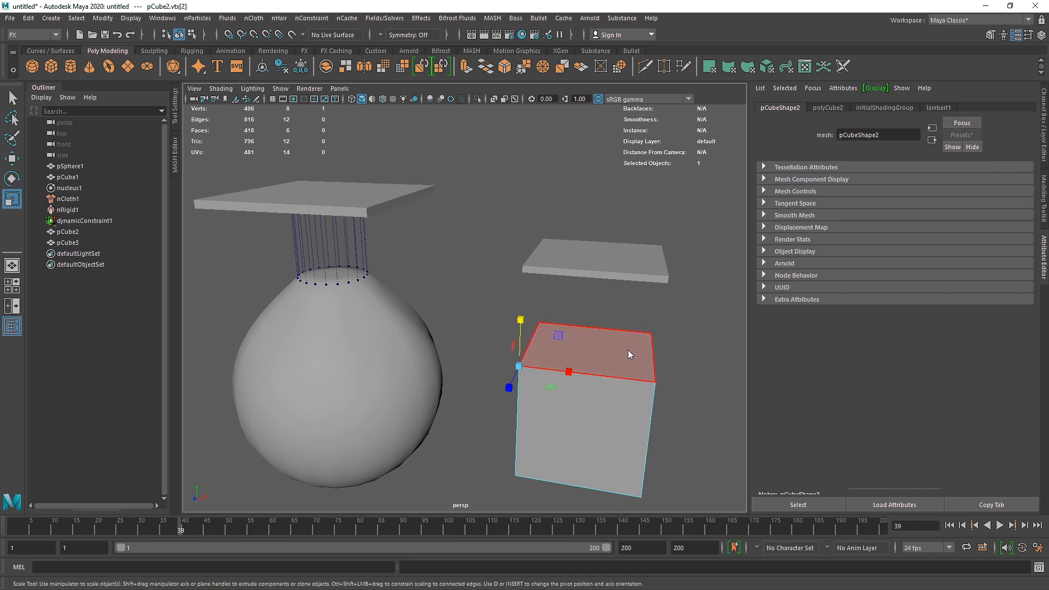
right_drag(626, 351, 634, 341)
click(856, 109)
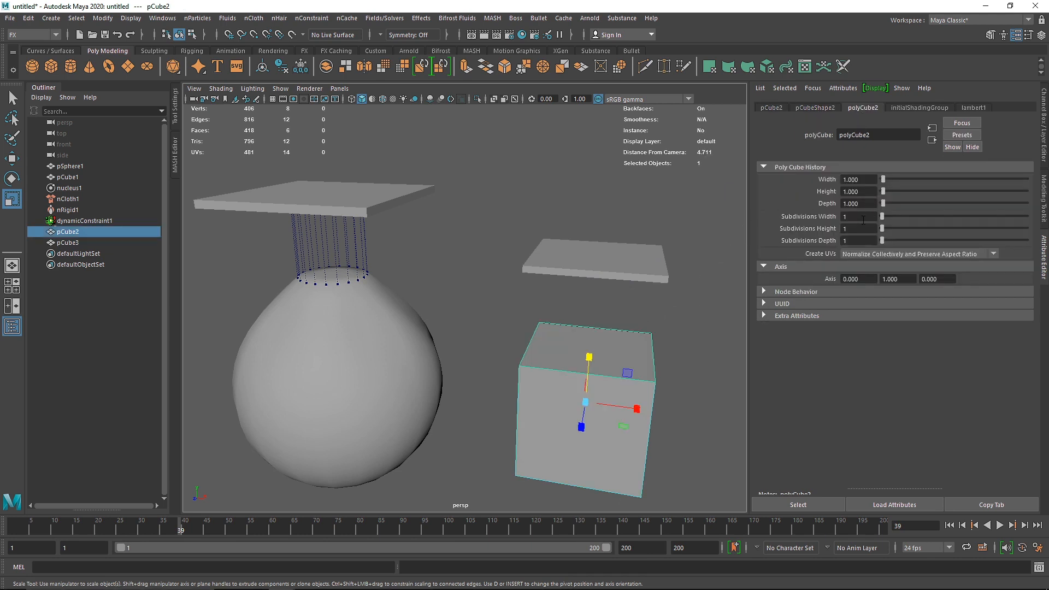
text(5)
key(Tab)
text(5)
key(Tab)
text(5)
key(Return)
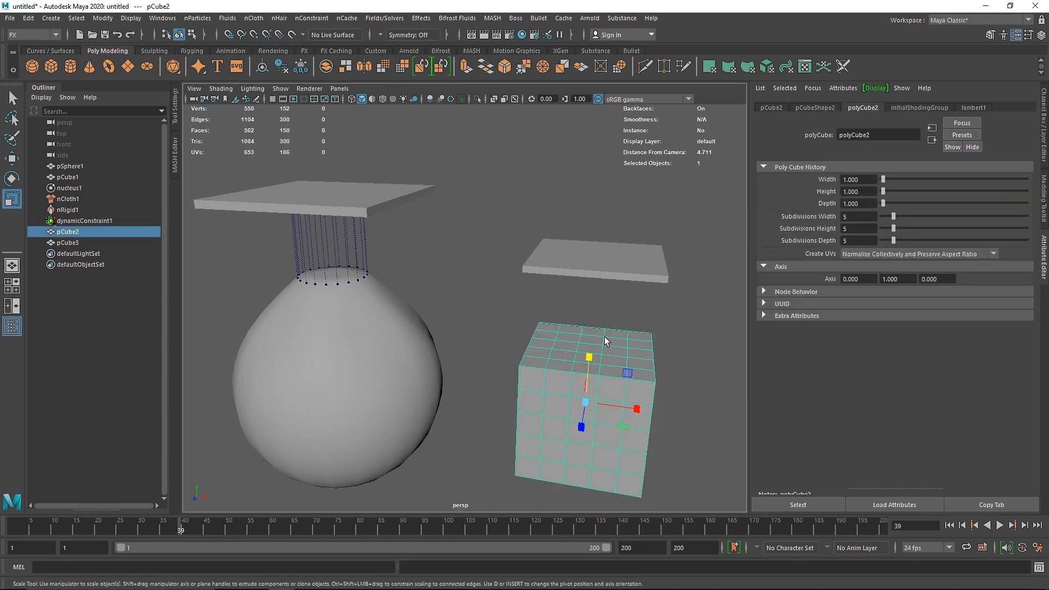
- Make the lower cube an nCloth object and the slab above it a passive collider
click(253, 18)
click(280, 57)
click(595, 261)
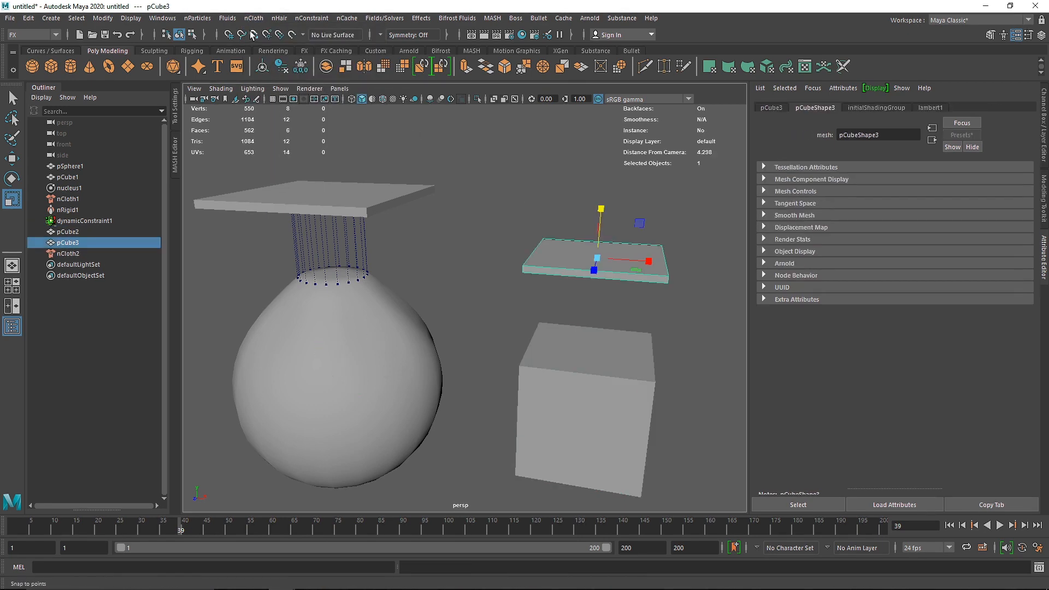
click(254, 18)
- Attach the cloth cube's four upper corner vertices to the slab with a Point to Surface constraint
right_drag(475, 235, 395, 217)
click(518, 366)
key(q)
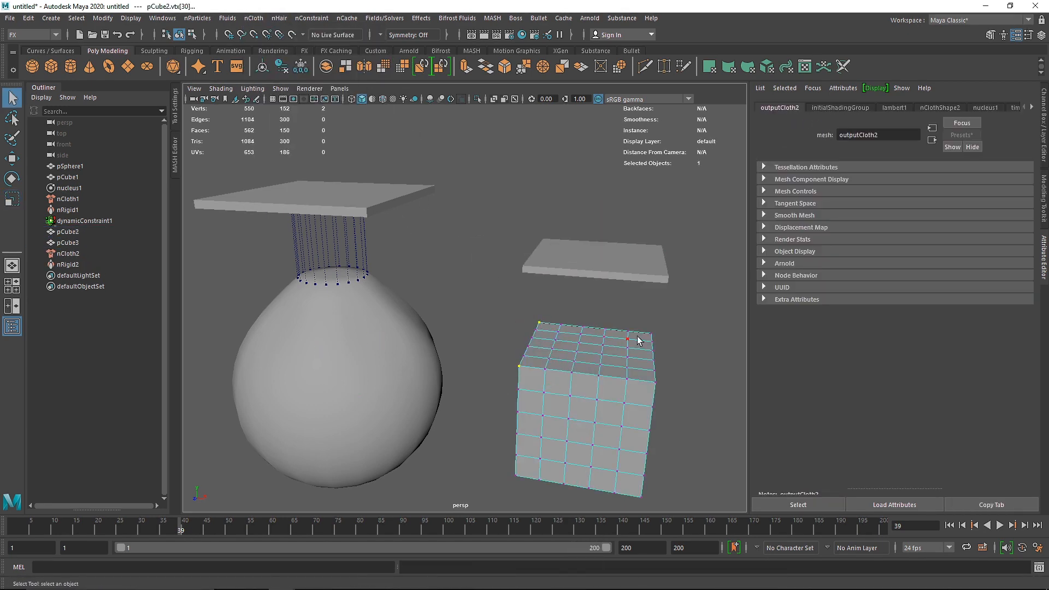
shift+click(615, 244)
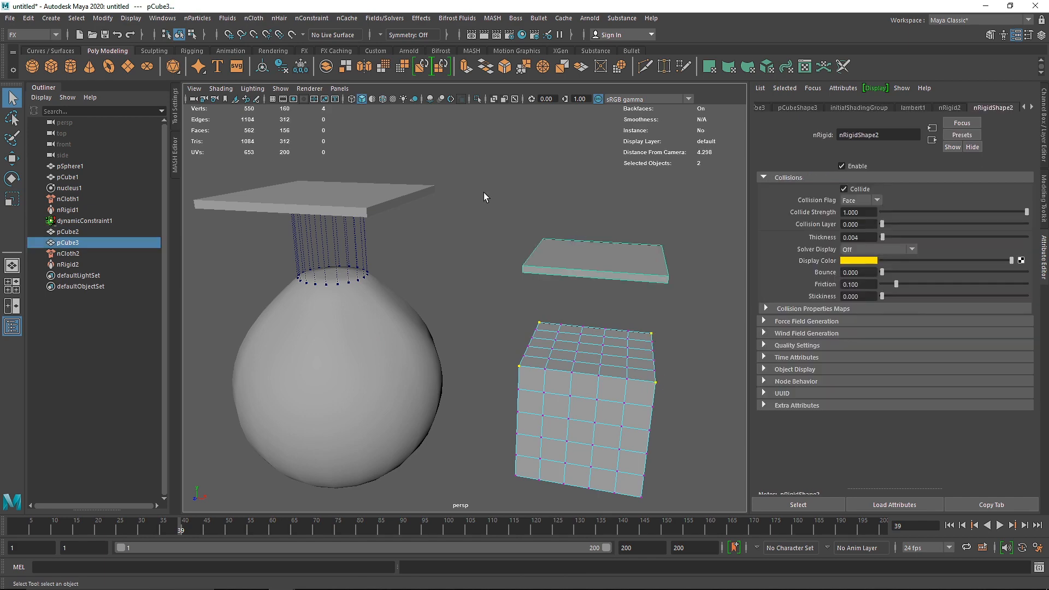
click(311, 18)
click(339, 89)
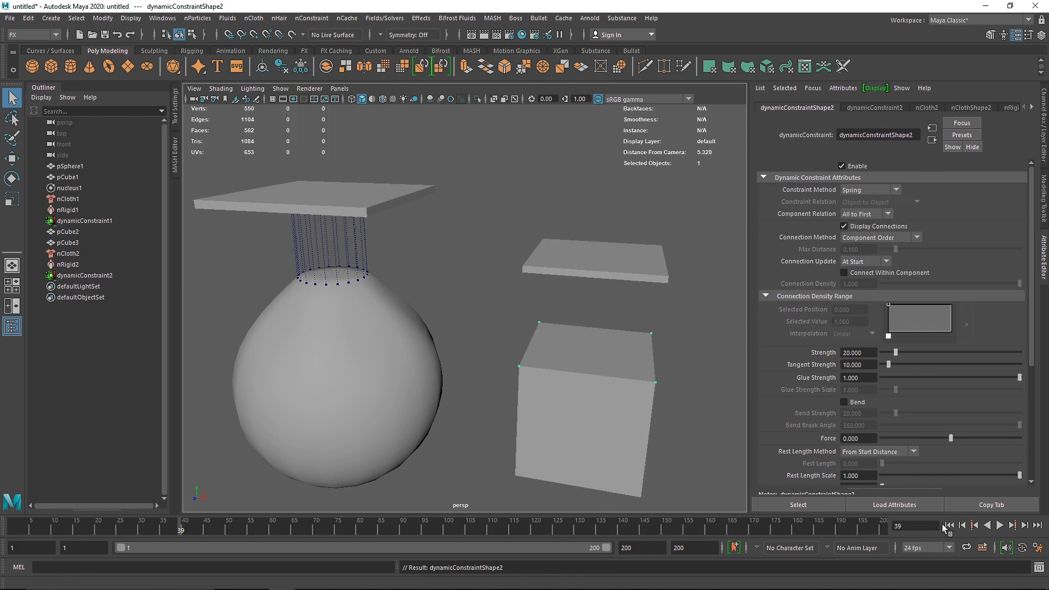
- Play back the simulation from the start to examine how the cube hangs from its four corners
click(948, 525)
click(999, 525)
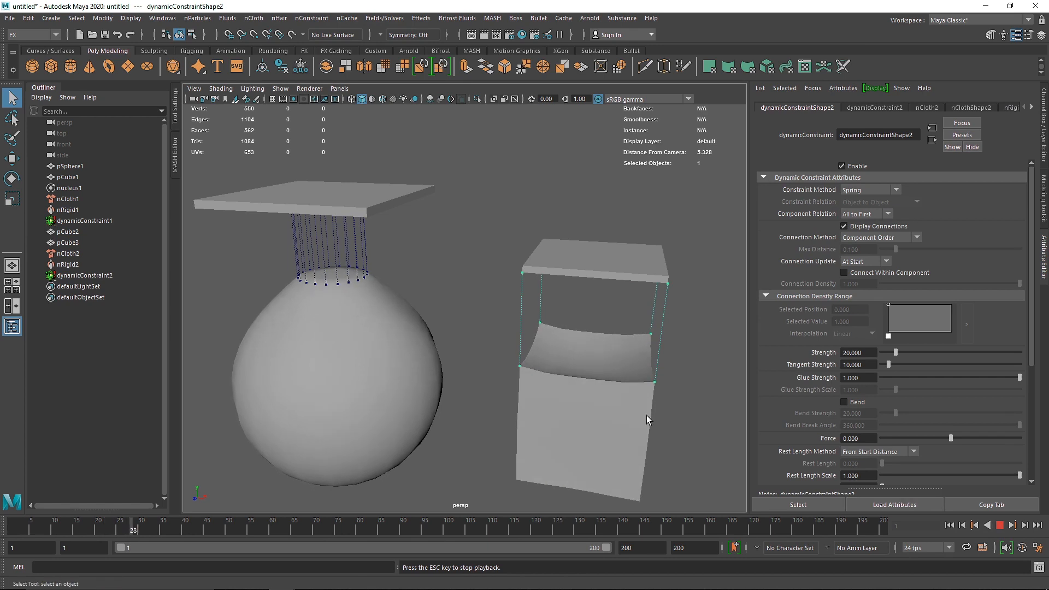
alt+drag(613, 406, 553, 398)
click(974, 527)
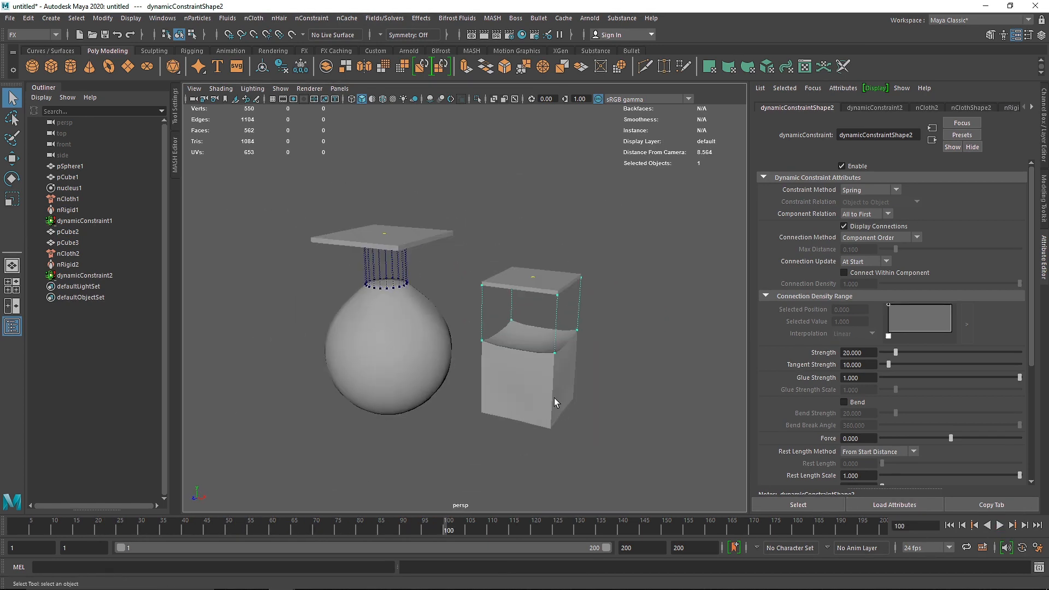
- Add a Force Field constraint to the hanging cloth cube
click(549, 391)
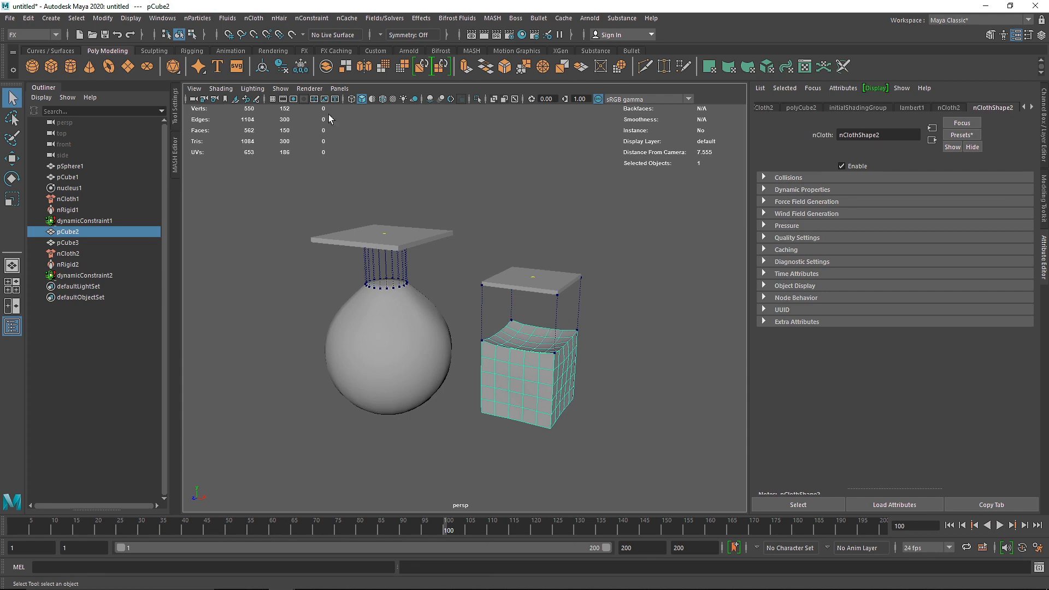
click(304, 17)
click(341, 64)
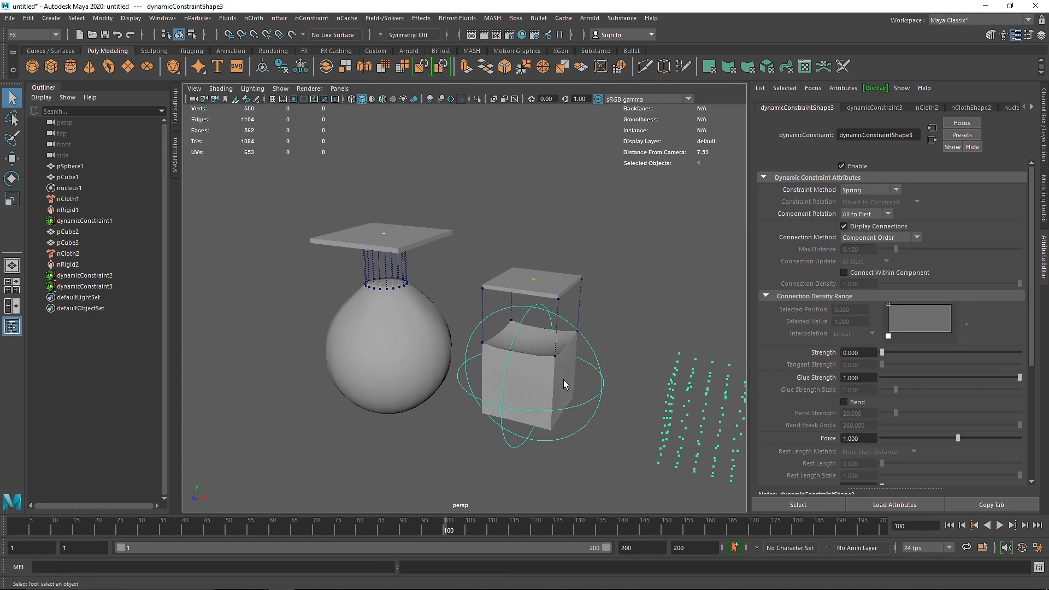
- Shrink the force field sphere and move it beside the cube's lower corner on the side of the hanging sphere
key(r)
drag(577, 385, 547, 378)
drag(532, 331, 531, 356)
key(w)
drag(517, 394, 507, 418)
key(r)
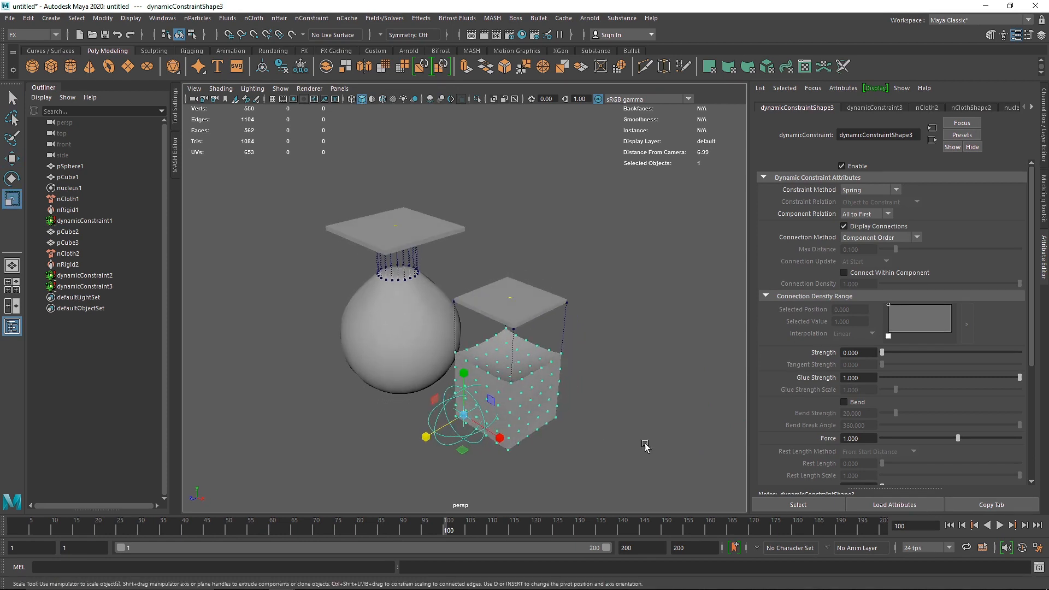
- Play back the simulation to examine the force field's effect on the cube
click(999, 525)
click(949, 525)
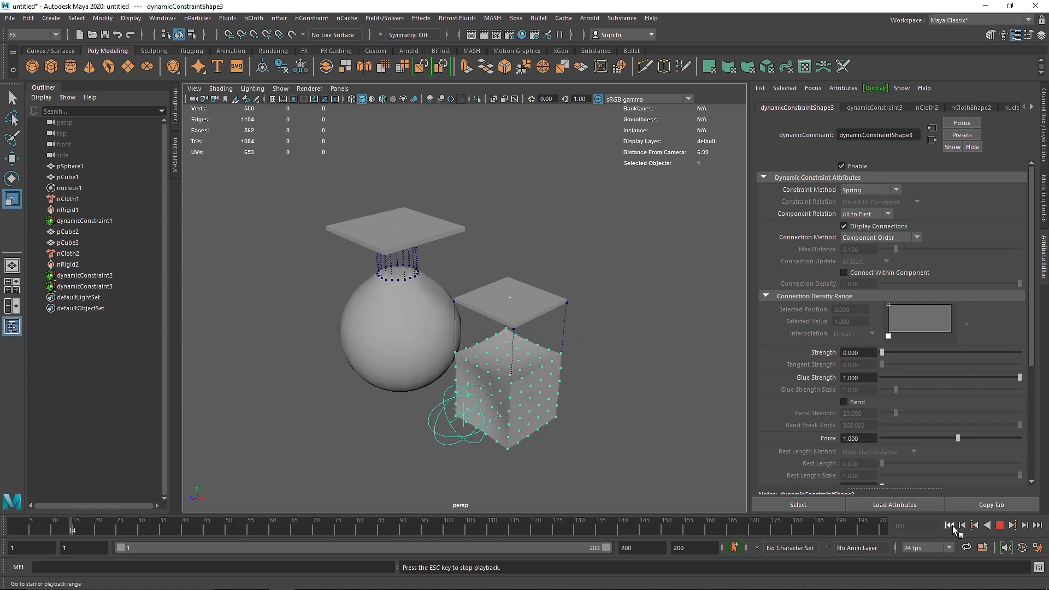
click(998, 525)
- Move the force field closer into the cube and set its Force to 4
key(w)
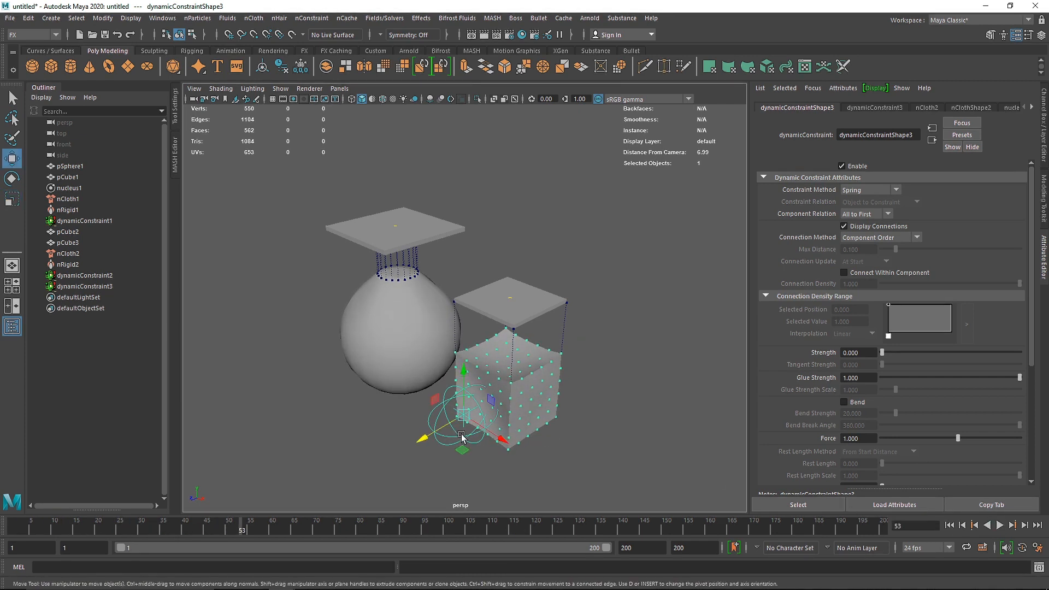
drag(432, 433, 439, 429)
click(949, 524)
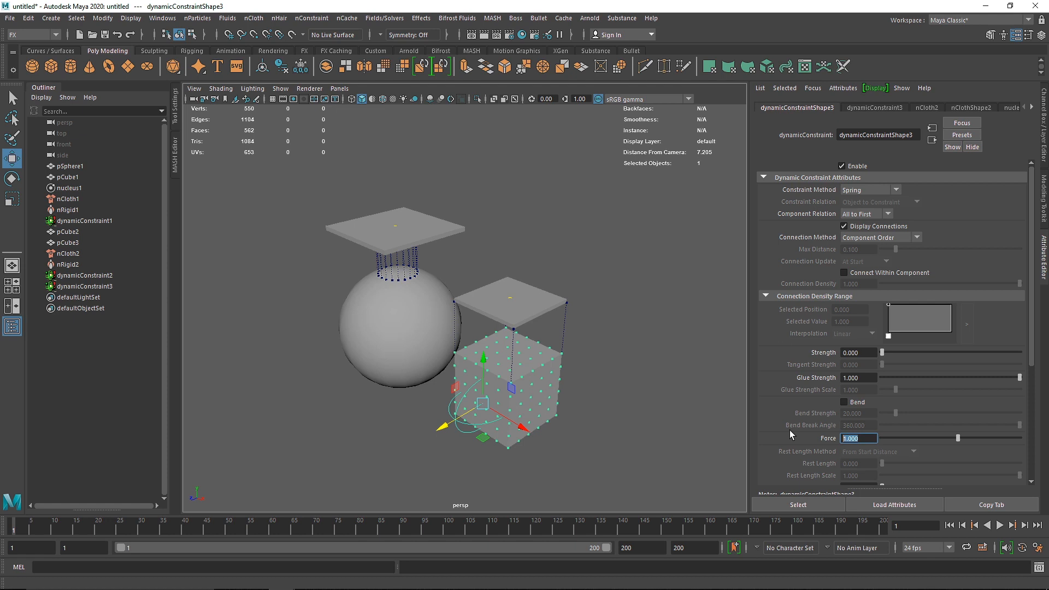
text(4)
key(Return)
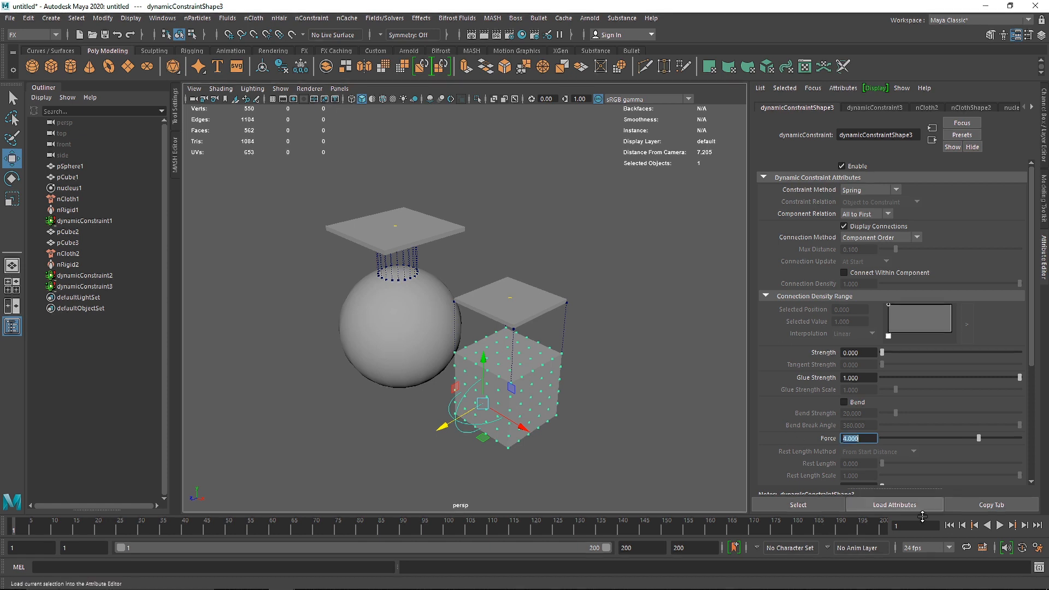
- Replay the simulation with the stronger force and examine the cube's deformation from another angle
click(999, 525)
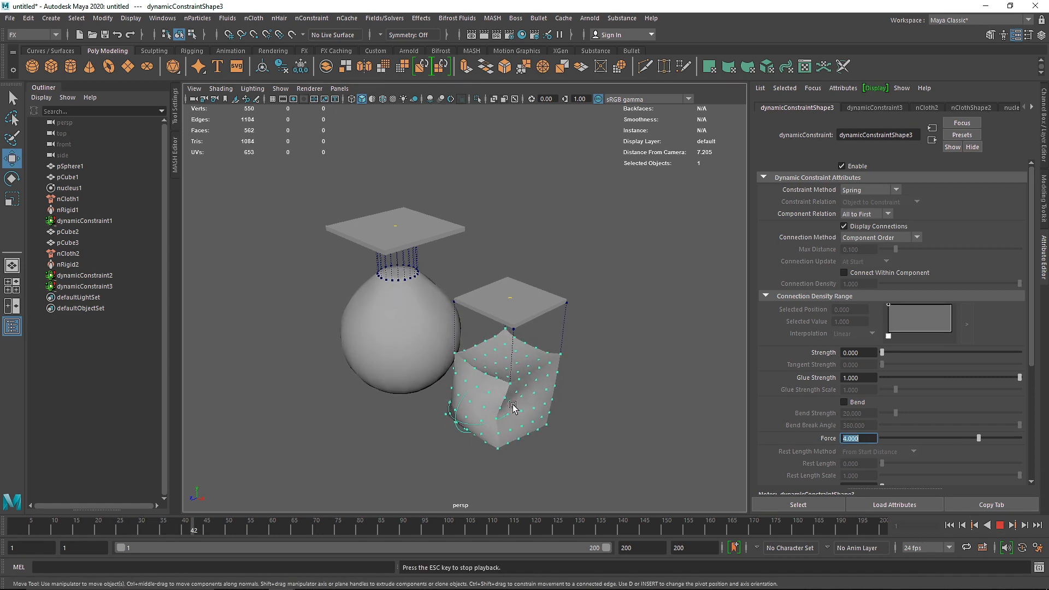
mouse_move(547, 439)
alt+mouse_down()
mouse_move(416, 410)
mouse_move(548, 428)
alt+mouse_up()
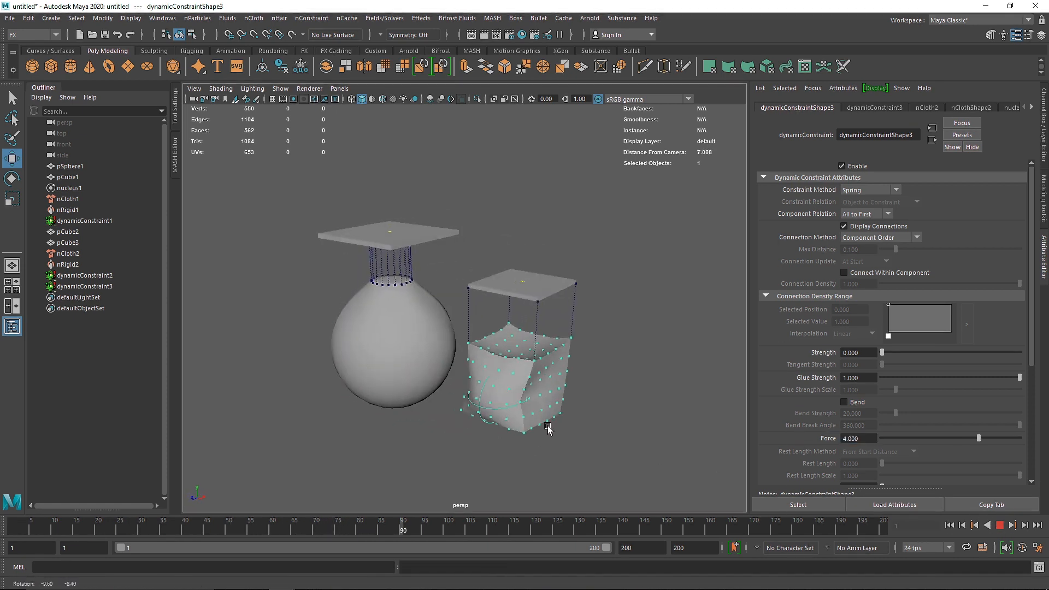
key(Escape)
- Enlarge the force field around the cube's lower part and raise its Strength to 11.155 during playback
key(r)
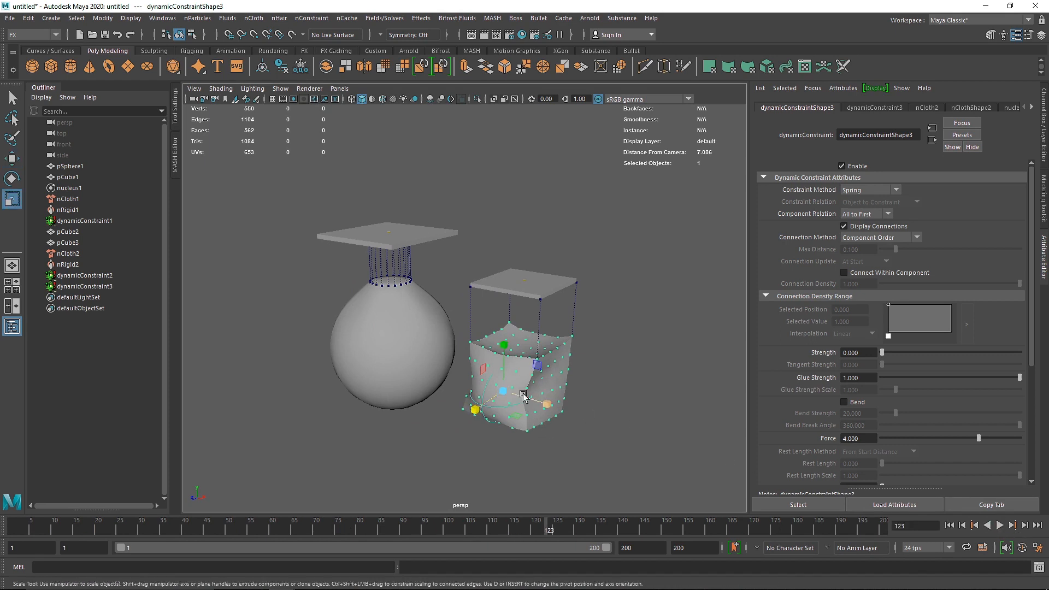
drag(475, 409, 478, 425)
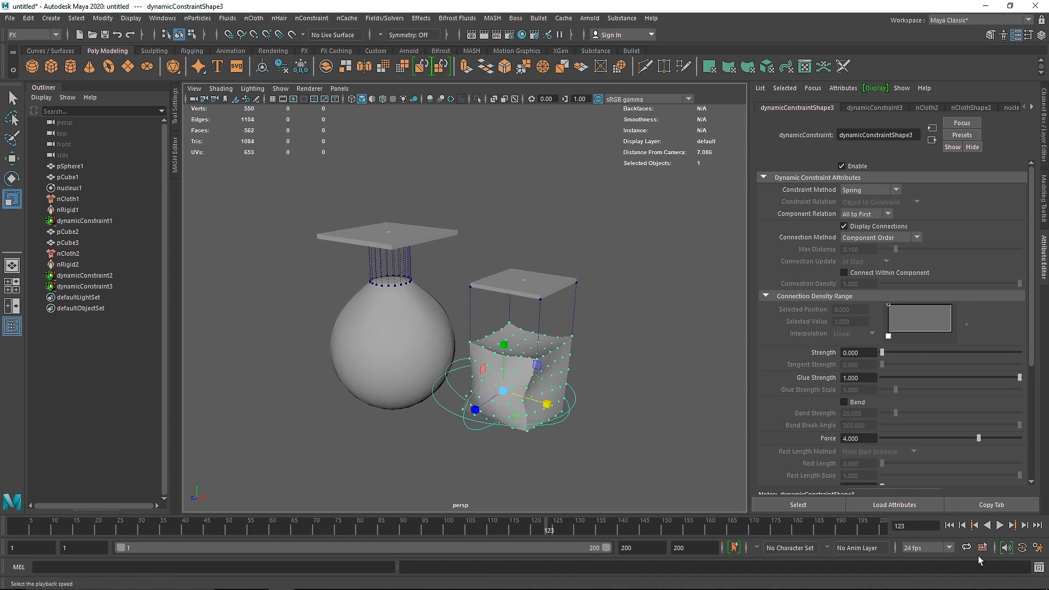
click(949, 525)
click(999, 525)
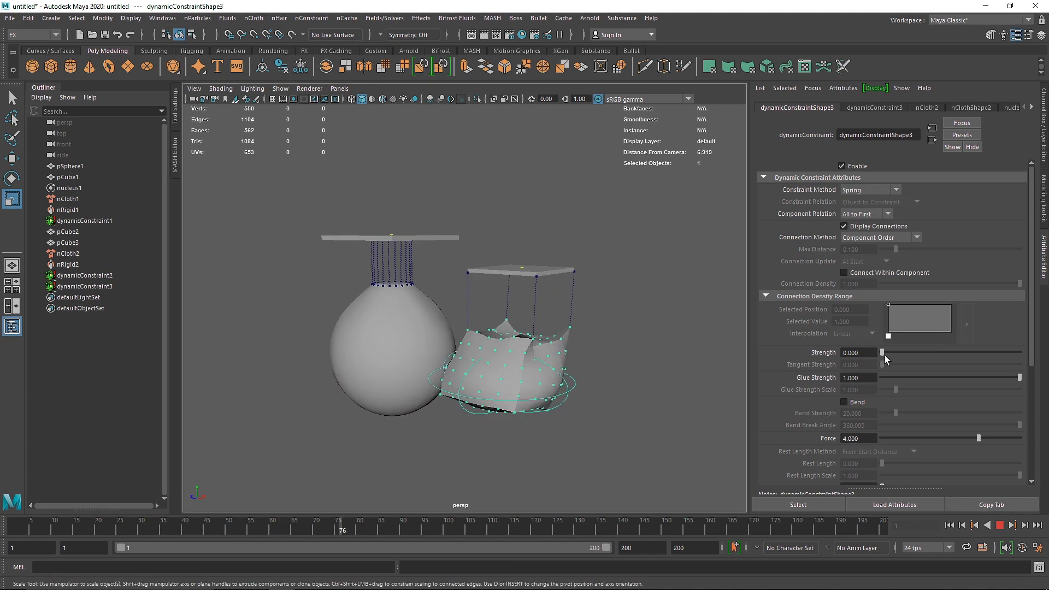
drag(882, 353, 889, 352)
click(999, 525)
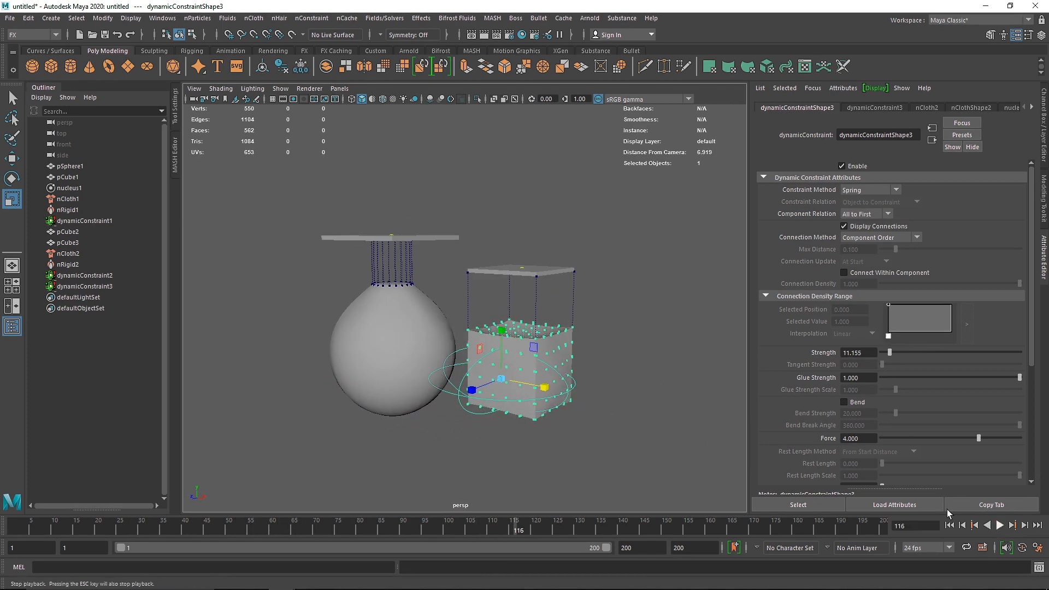
- Delete the cloth cube together with its slab and the constraint between them
click(591, 348)
drag(537, 246, 539, 385)
key(Delete)
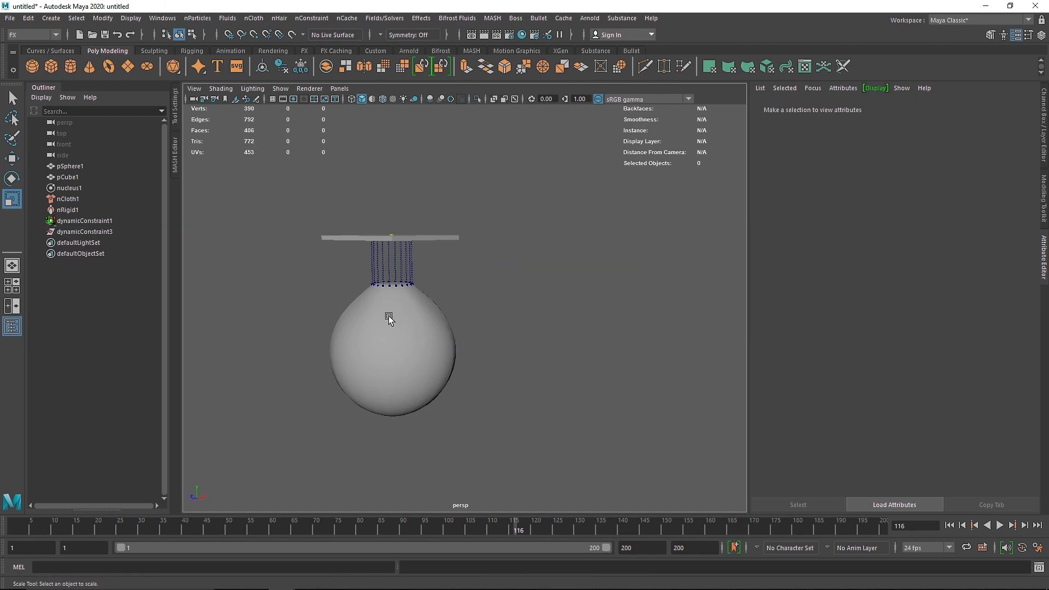
- Apply the chiffon nCloth preset to the hanging sphere at a 75% blend
scroll(389, 309, up, 5)
alt+drag(382, 322, 361, 340)
alt+middle_drag(361, 339, 442, 327)
click(444, 329)
alt+drag(554, 382, 537, 346)
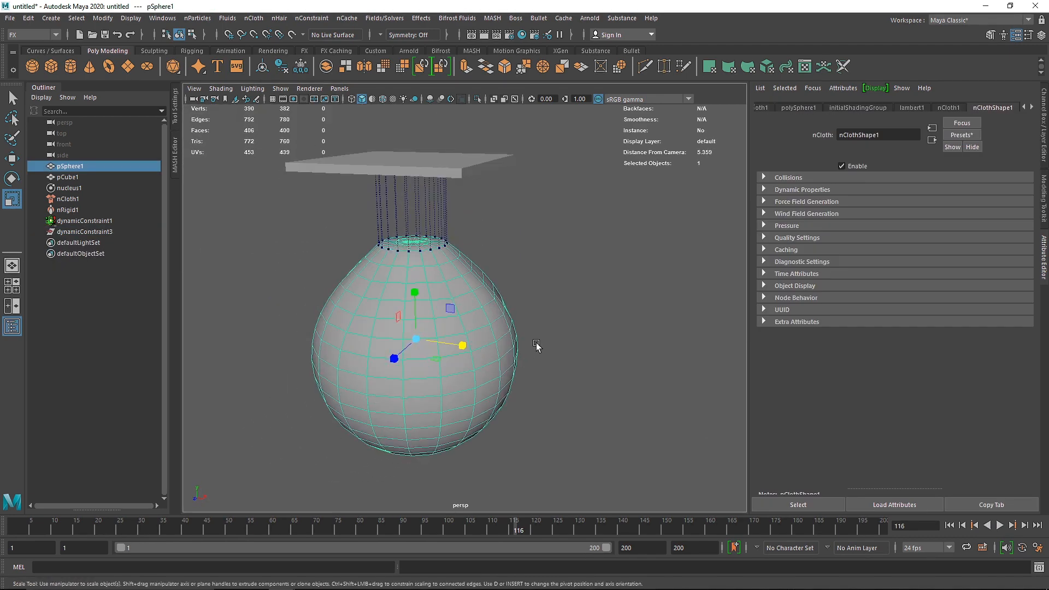
click(961, 135)
mouse_move(986, 211)
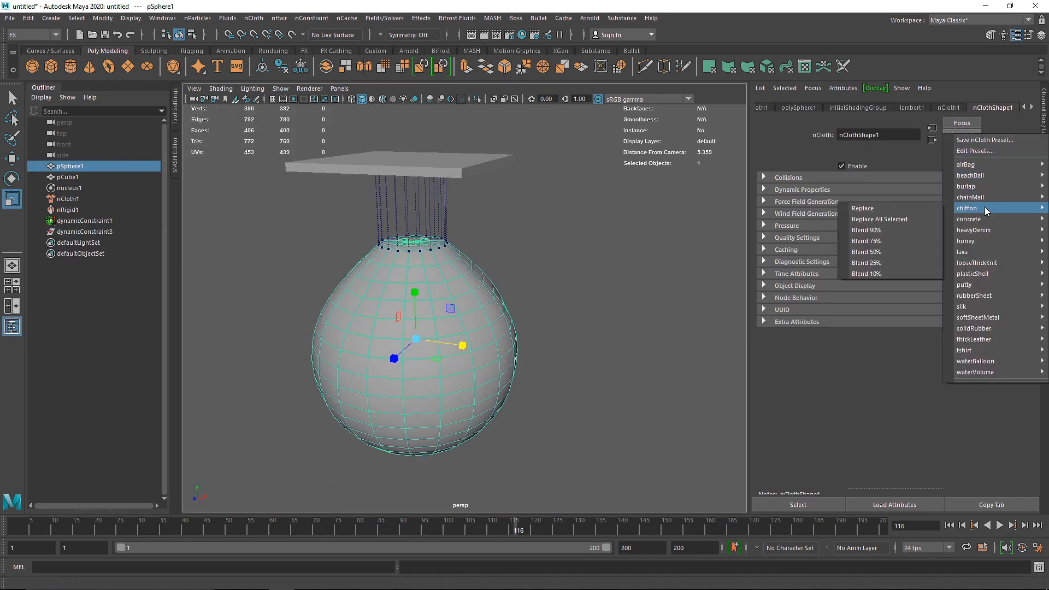
click(900, 239)
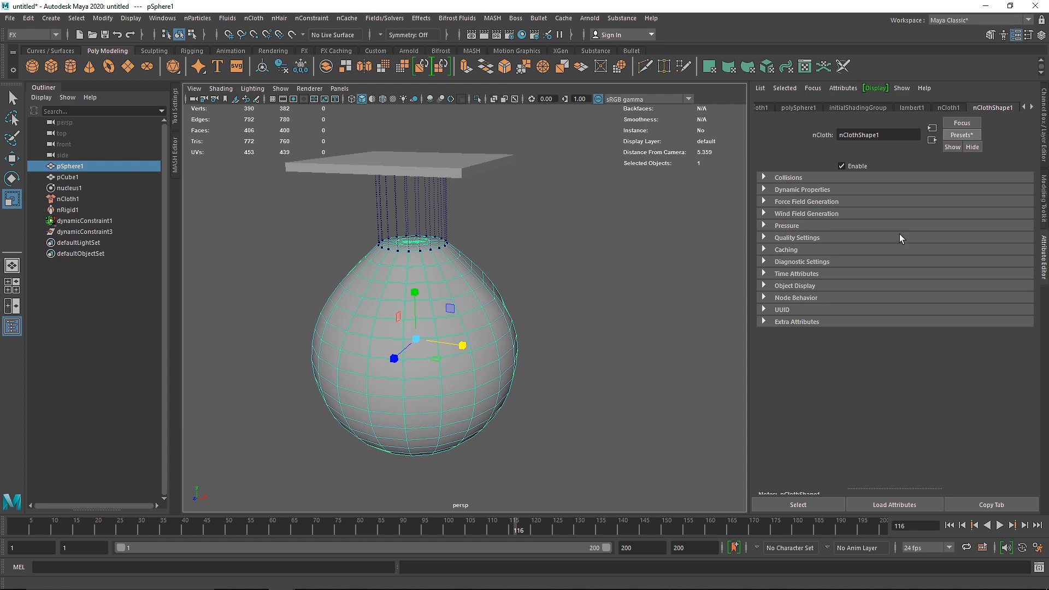
- Play back the simulation from the start to examine the sphere with the new cloth preset
click(949, 524)
click(998, 525)
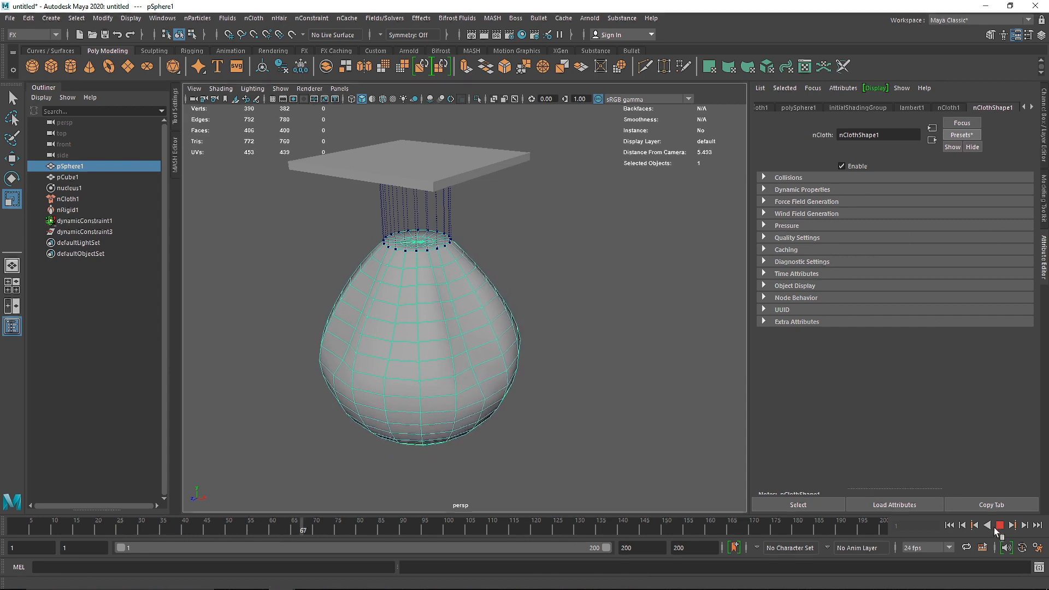
click(996, 527)
- Show the sphere in smooth mesh preview and examine its folds from different angles
key(3)
click(562, 384)
click(508, 371)
click(577, 398)
alt+drag(546, 399, 480, 355)
scroll(453, 349, down, 4)
alt+drag(482, 297, 466, 284)
scroll(467, 284, up, 3)
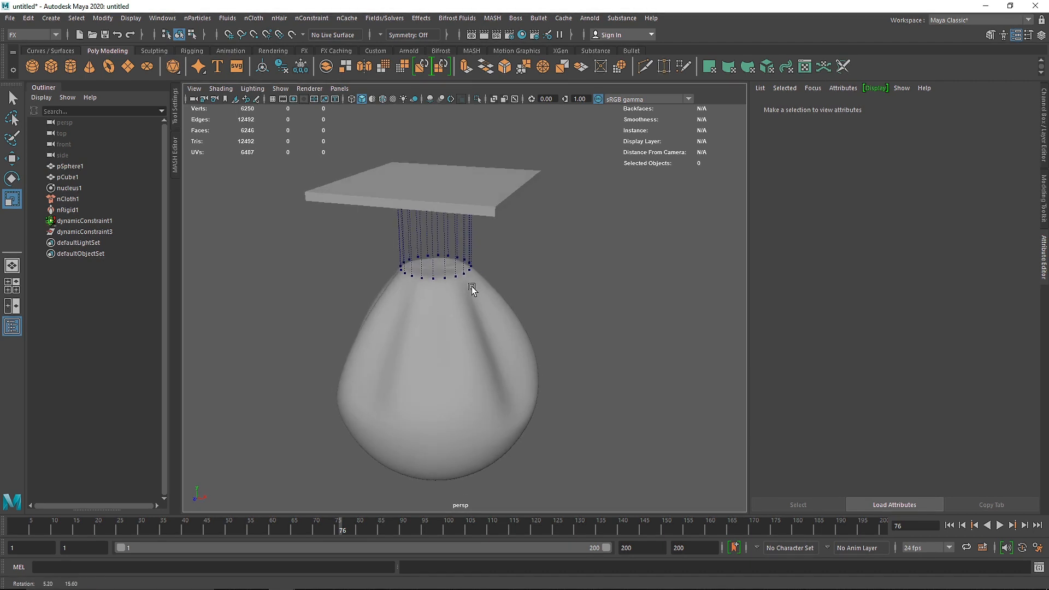
- Clear the scene by deleting the sphere, the slab, the nucleus and the leftover dynamic constraint
click(459, 294)
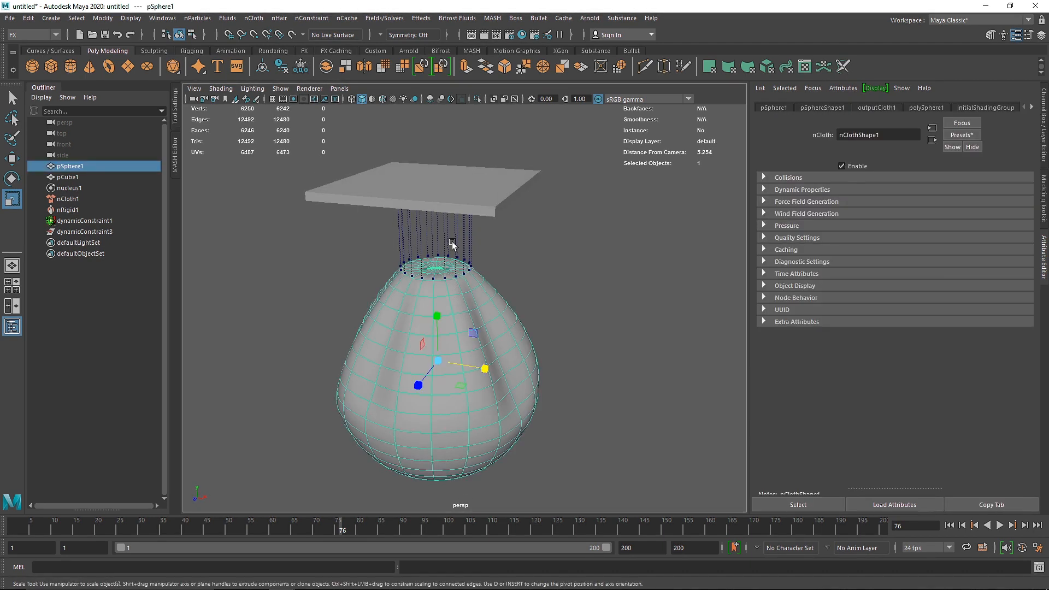
key(Delete)
click(445, 212)
click(446, 211)
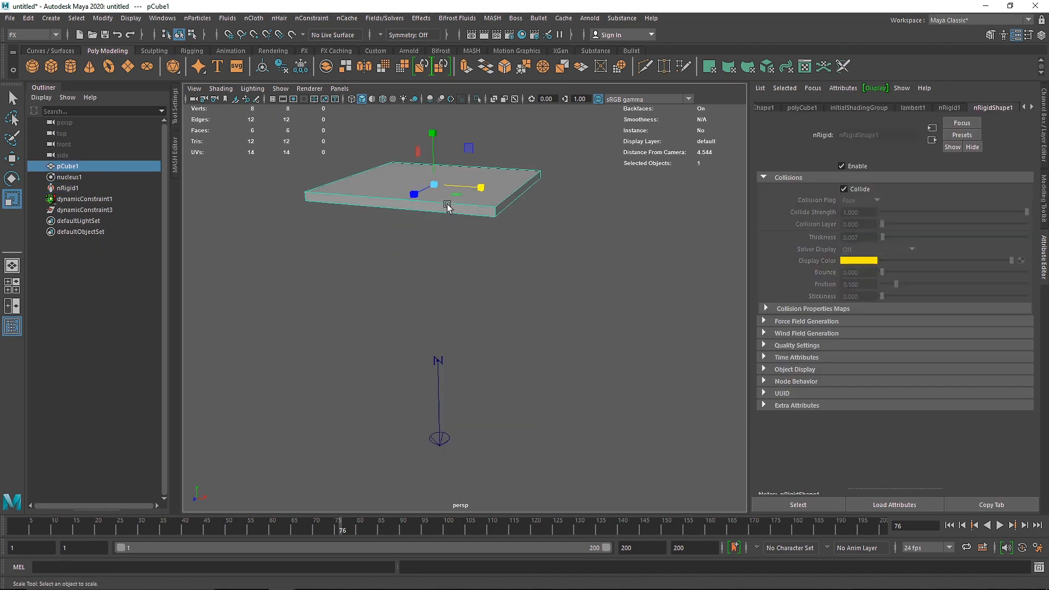
key(Delete)
drag(370, 304, 491, 435)
key(Delete)
click(82, 166)
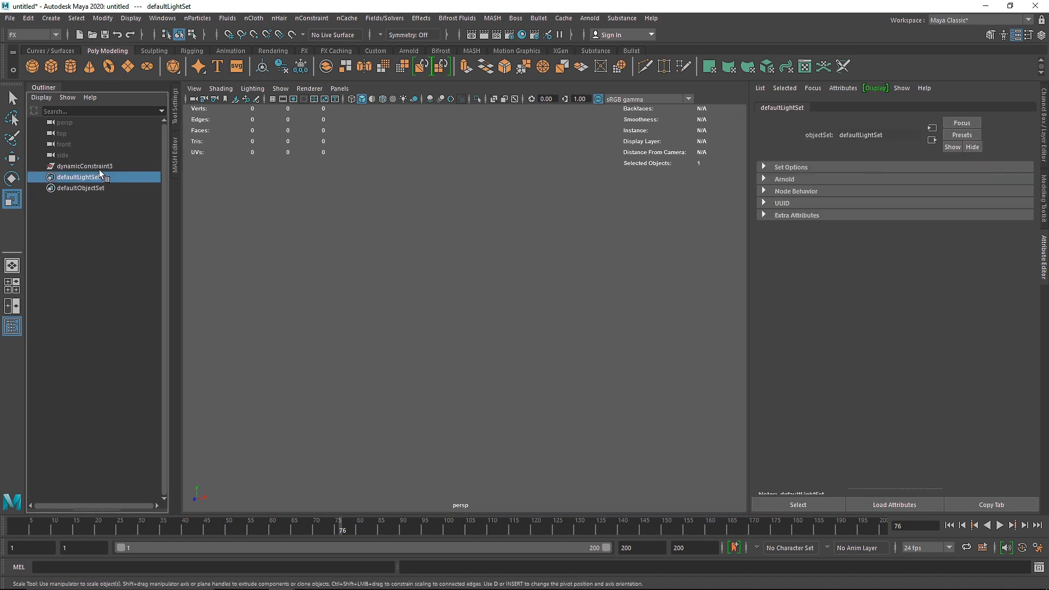
key(Delete)
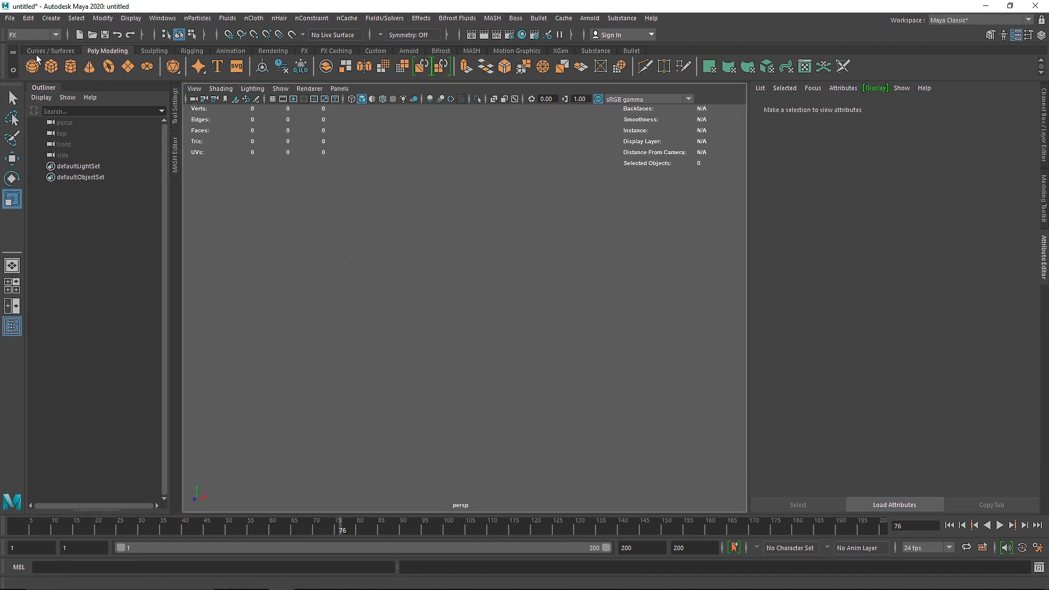
click(51, 67)
click(309, 18)
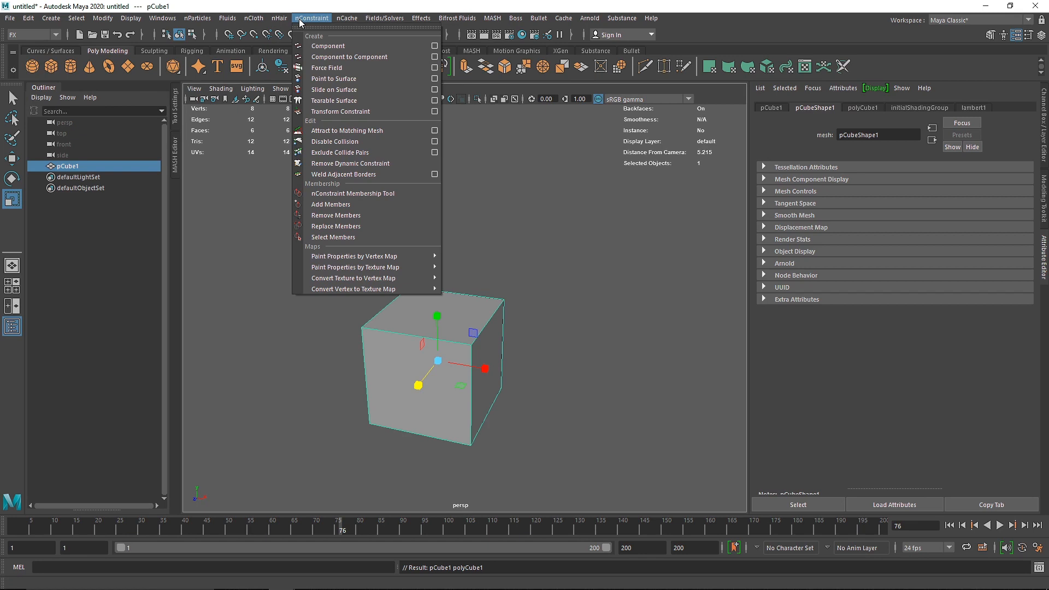
click(492, 218)
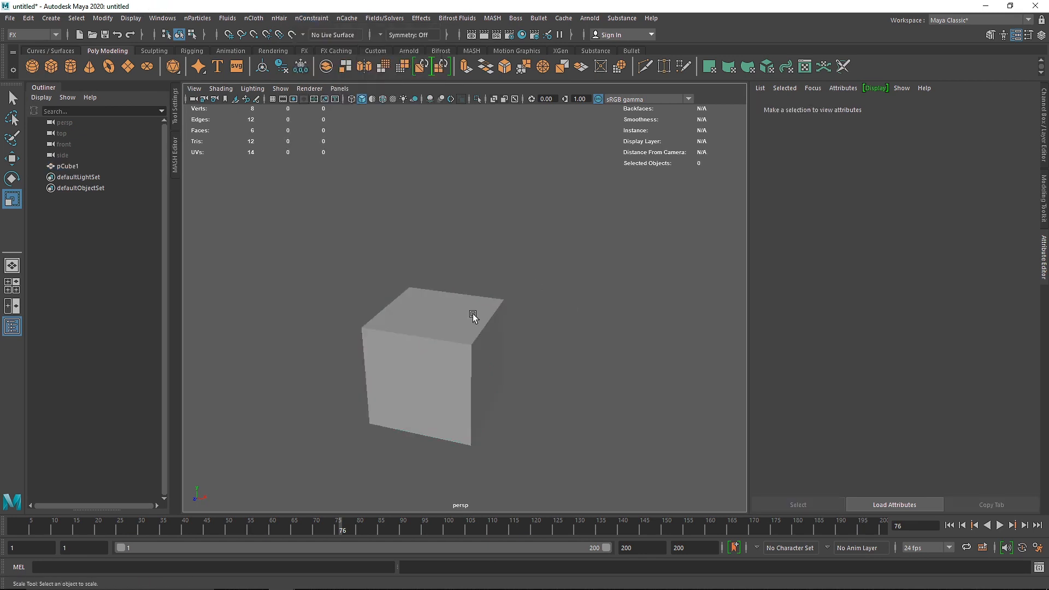
click(473, 313)
key(Delete)
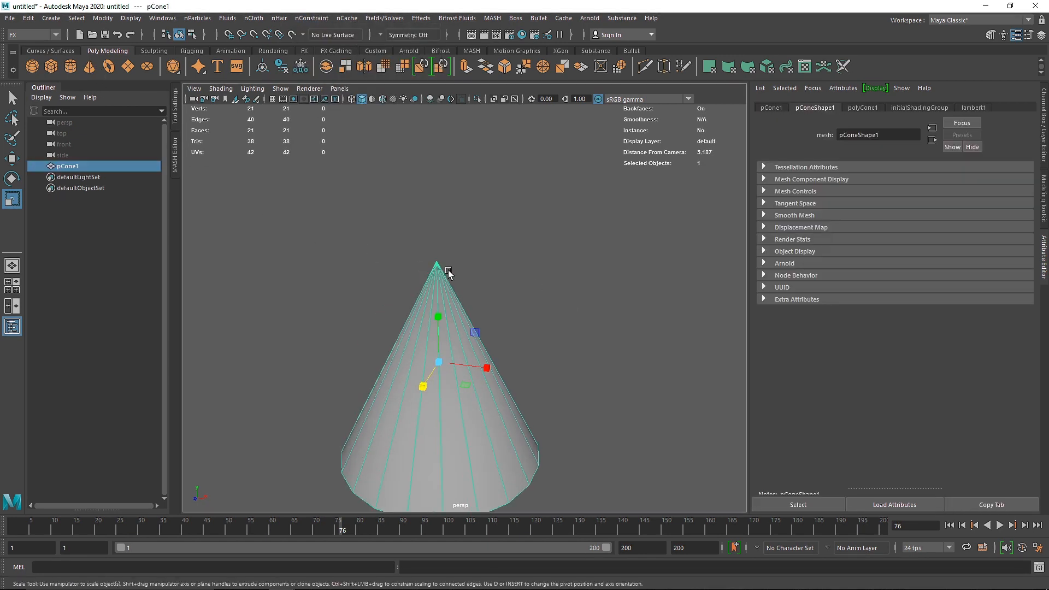
- Create a polygon cone and scale it along Y to about 0.57
drag(435, 323, 440, 335)
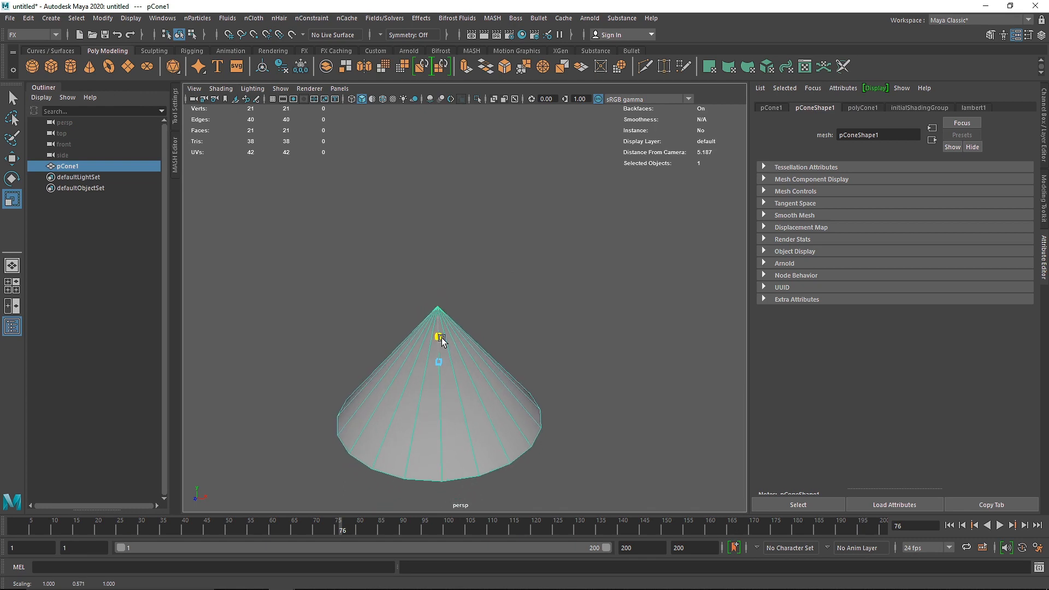
click(474, 320)
click(459, 351)
shift+right_drag(411, 288, 525, 332)
click(557, 330)
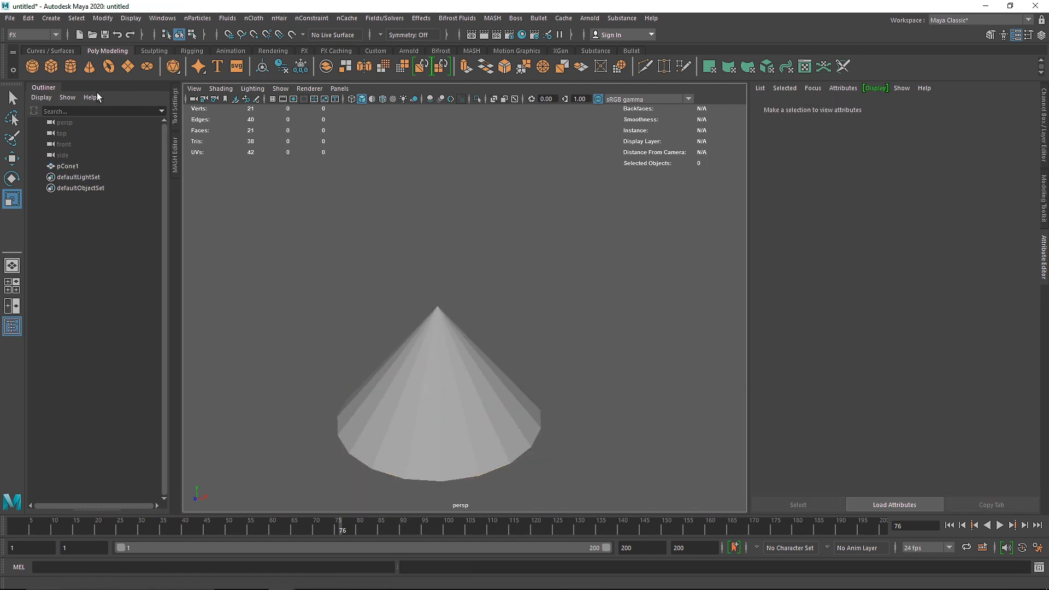
- Create a polygon plane and raise it to the height of the cone's tip, over one side of the cone
click(127, 66)
scroll(420, 333, down, 3)
drag(494, 346, 531, 355)
key(ctrl+z)
key(w)
drag(487, 316, 485, 289)
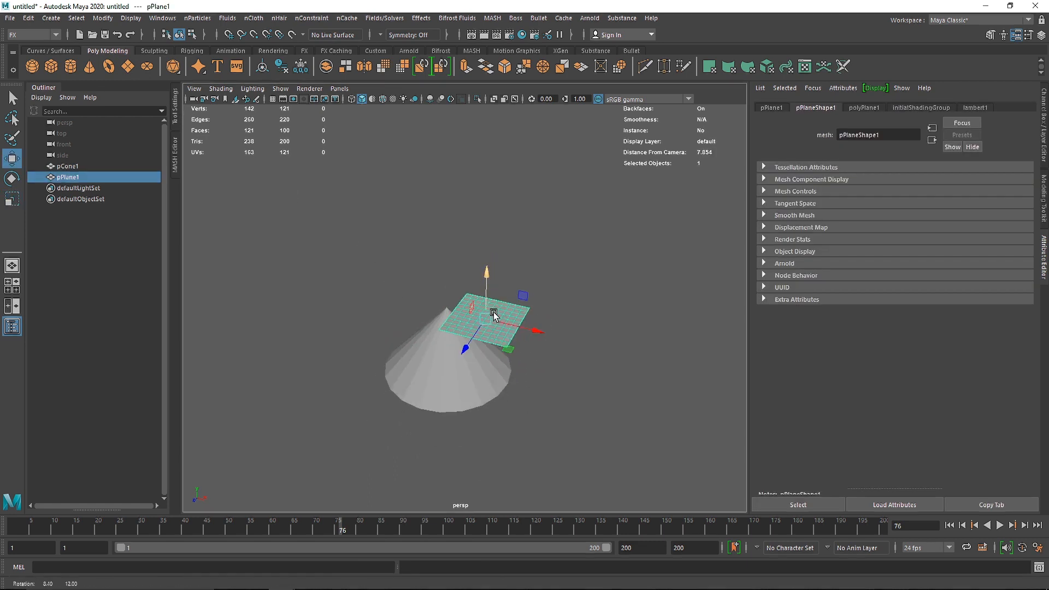
- Reduce the plane to 1 by 1 subdivisions and scale its edge beside the cone's tip much narrower
click(857, 109)
click(545, 269)
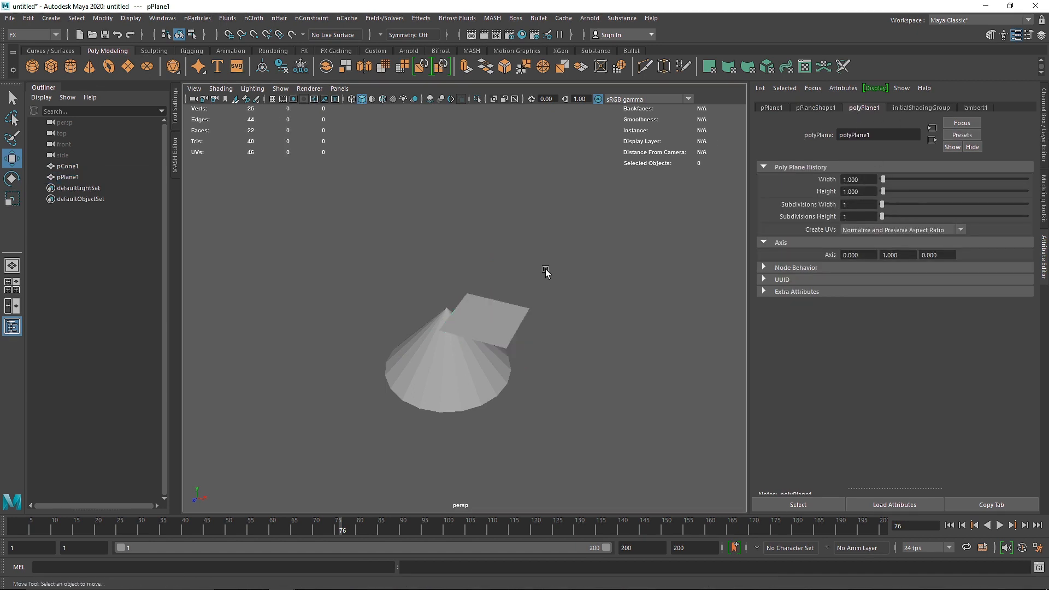
scroll(483, 319, up, 5)
click(482, 320)
right_drag(483, 320, 482, 289)
click(456, 311)
key(r)
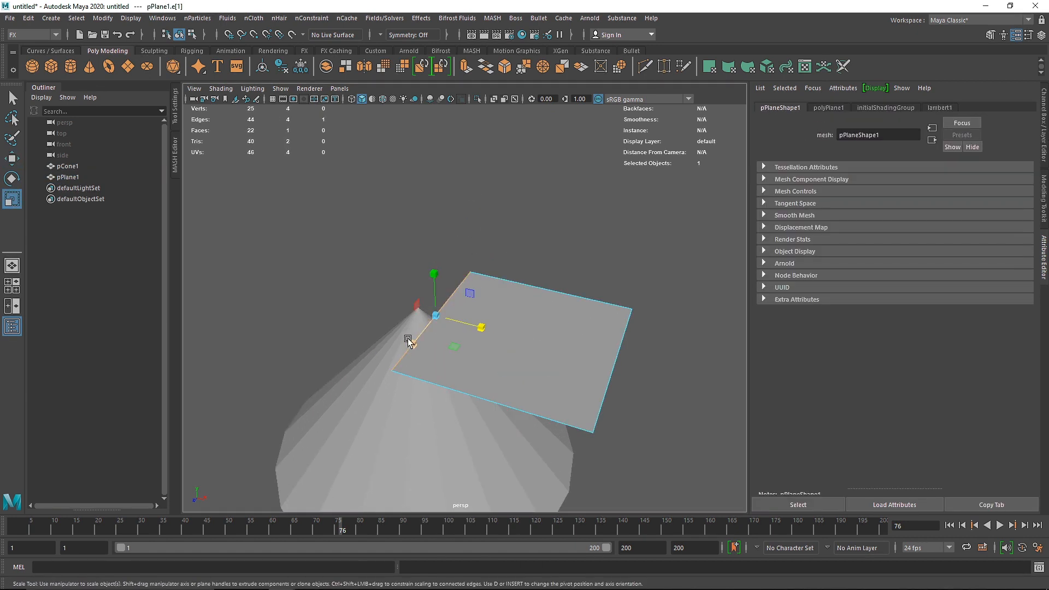
mouse_move(411, 343)
mouse_down()
mouse_move(439, 311)
mouse_move(425, 338)
mouse_up()
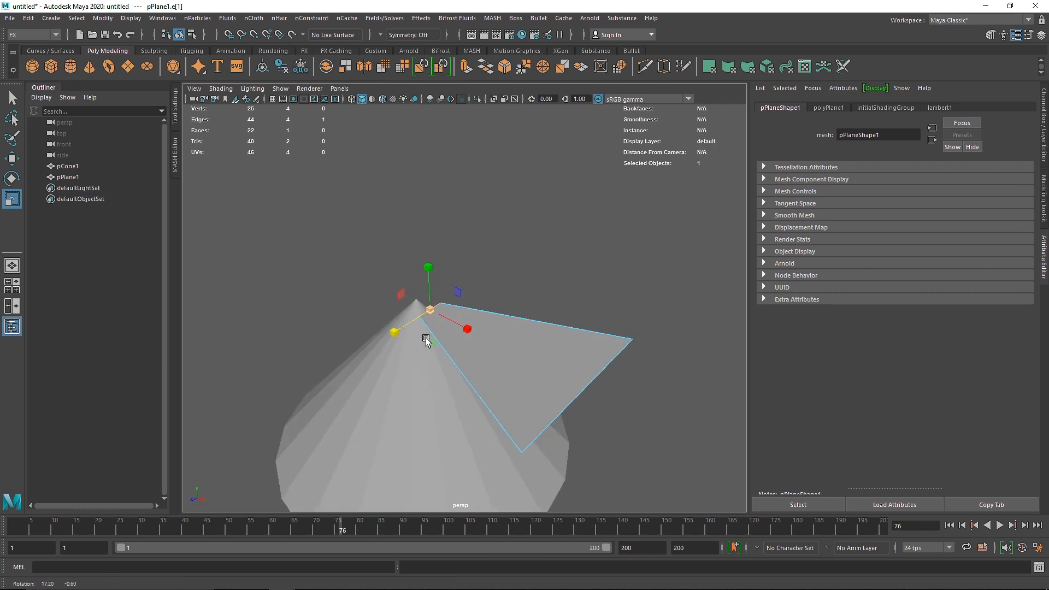
right_drag(517, 243, 622, 209)
- Smooth the tapered plane with 3 division levels and return it to object selection
click(530, 328)
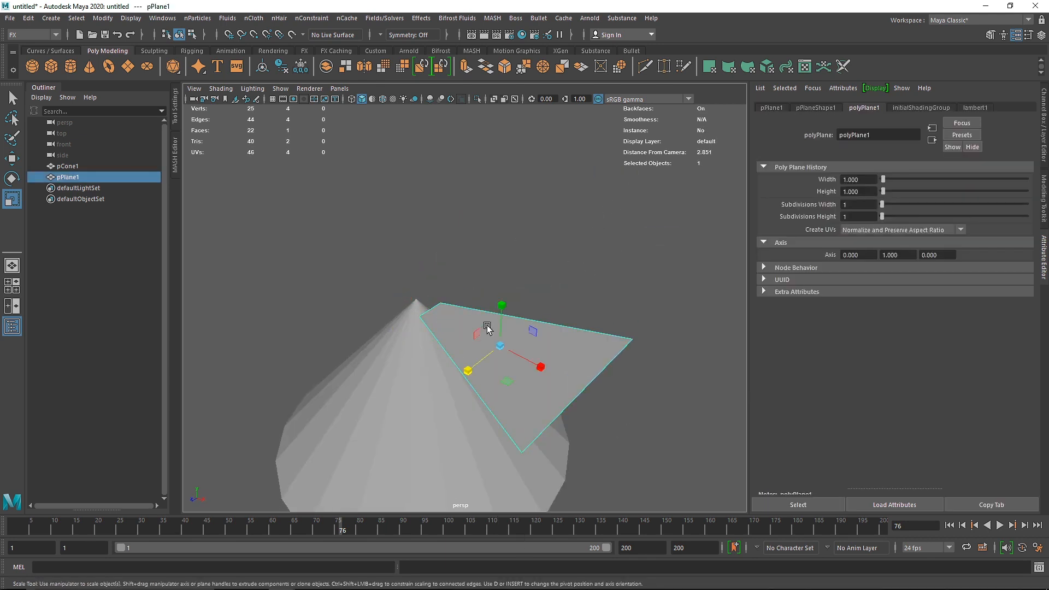
shift+right_drag(484, 288, 453, 353)
drag(626, 321, 644, 322)
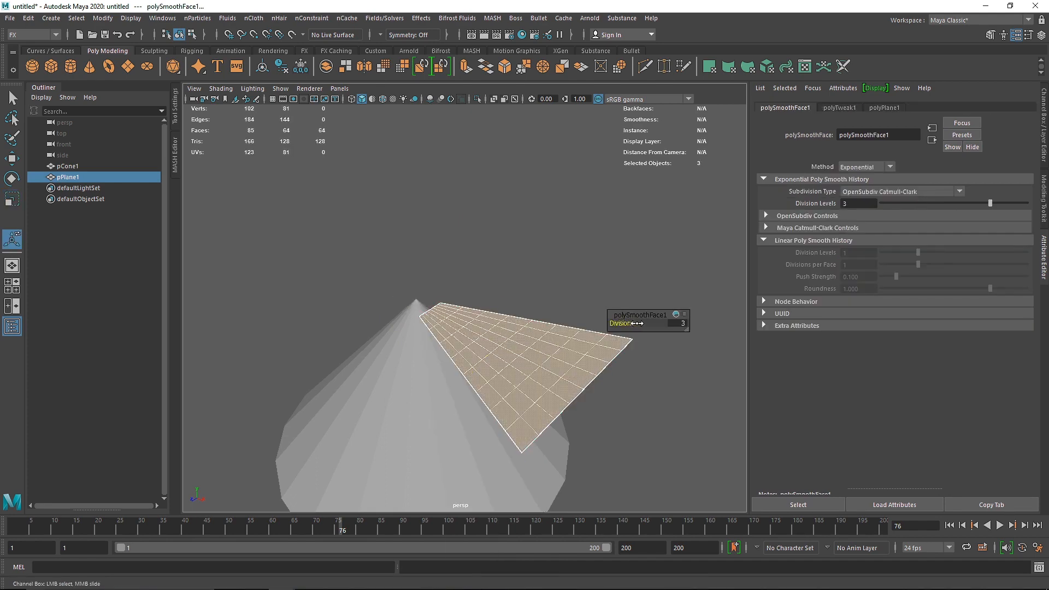
right_drag(521, 340, 644, 215)
right_drag(554, 324, 670, 162)
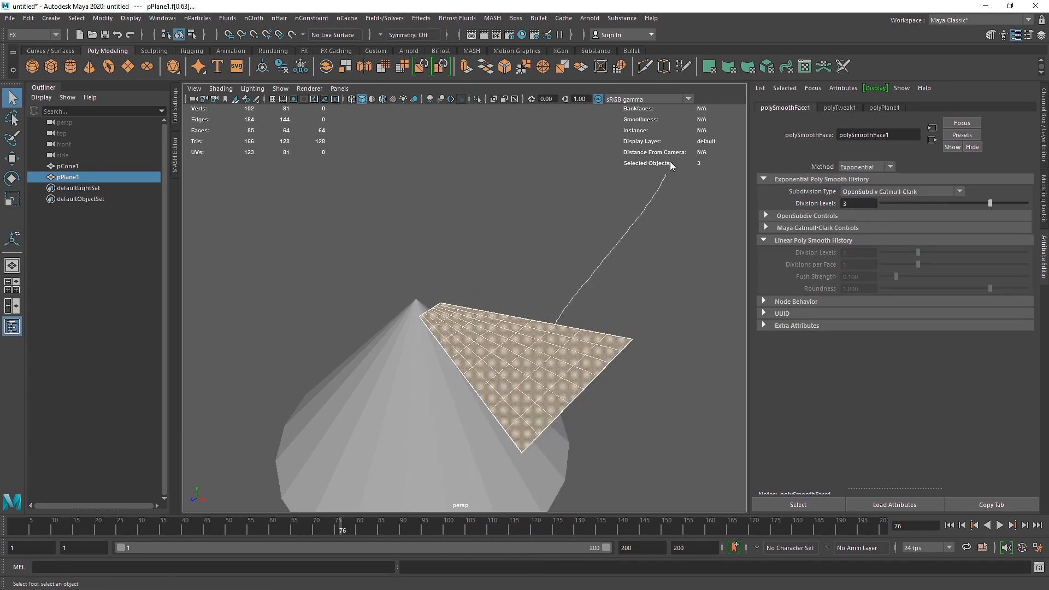
click(513, 342)
click(18, 32)
click(21, 47)
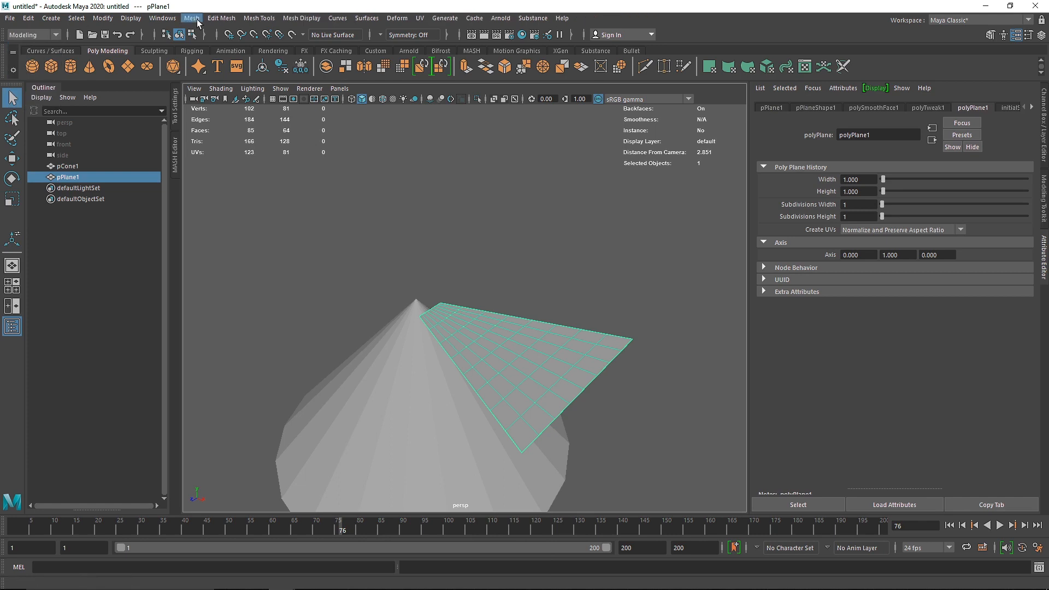
click(191, 18)
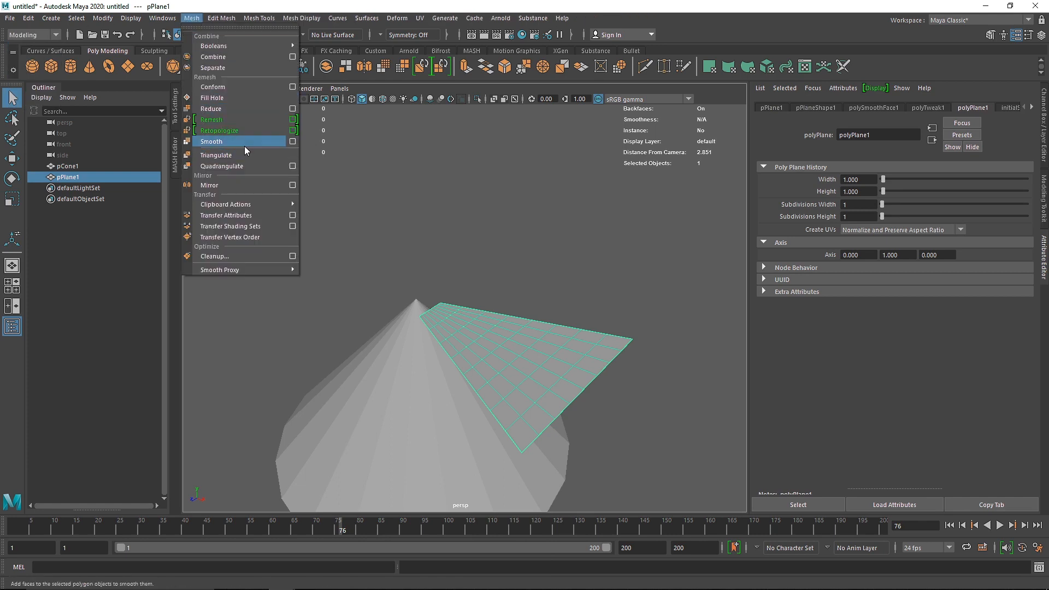
click(24, 37)
click(21, 82)
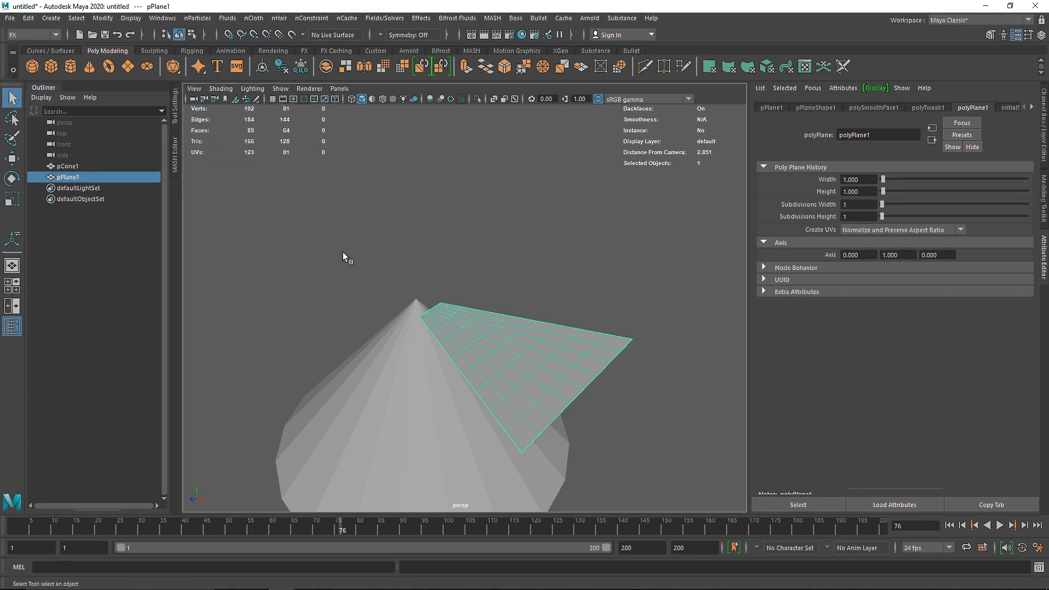
- Turn the tapered plane into an nCloth and make the cone a passive collider
alt+drag(343, 256, 407, 298)
click(253, 18)
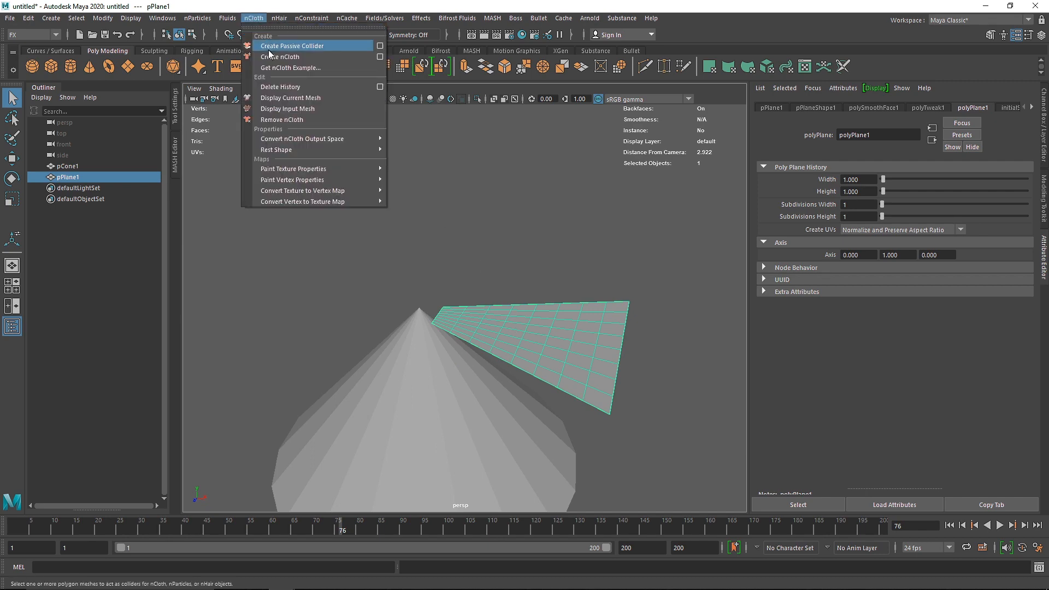
click(273, 41)
click(410, 328)
click(253, 19)
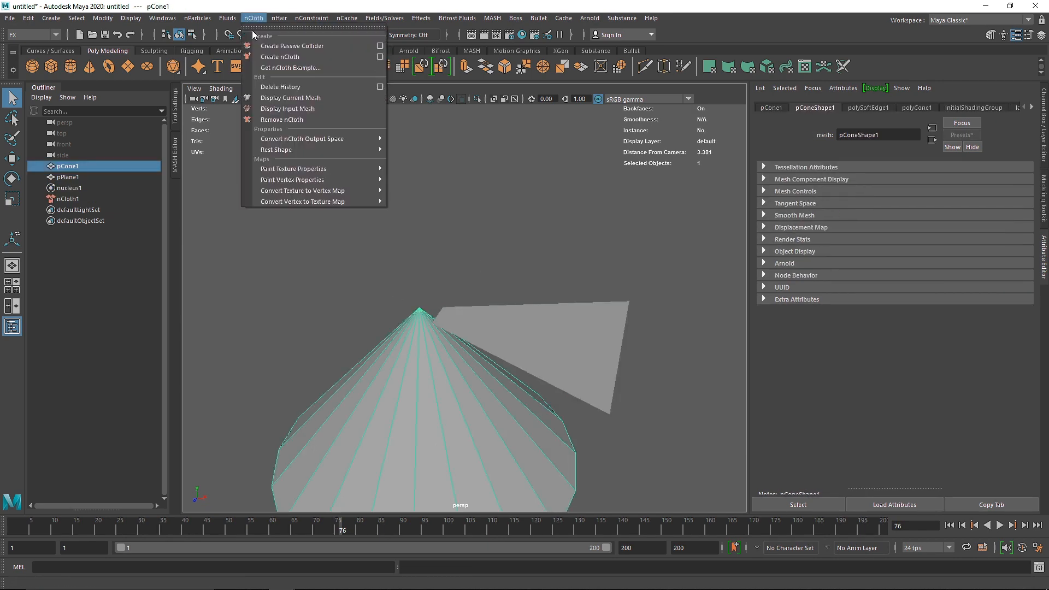
click(264, 46)
- Constrain the vertices of the cloth's narrow edge to the cone with a Slide on Surface constraint
click(490, 320)
alt+drag(491, 321, 462, 324)
right_drag(461, 323, 404, 256)
drag(454, 347, 453, 348)
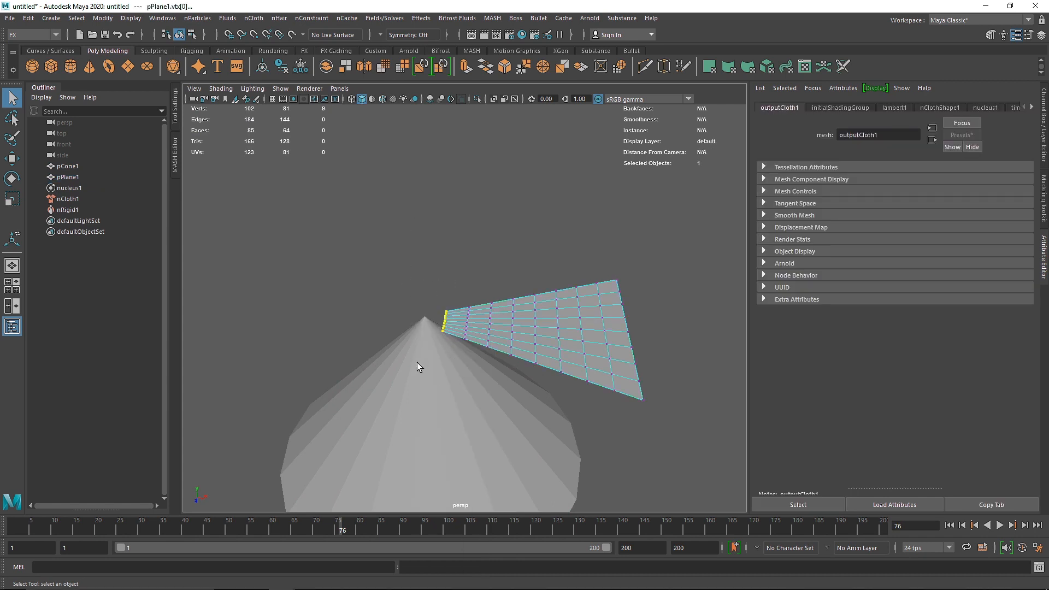
shift+click(418, 362)
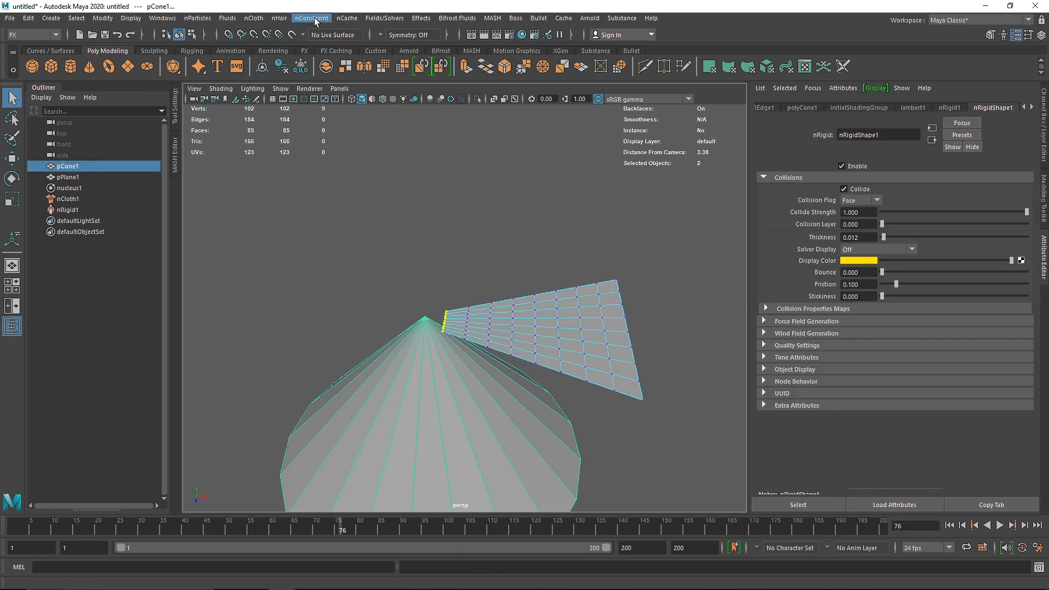
click(313, 17)
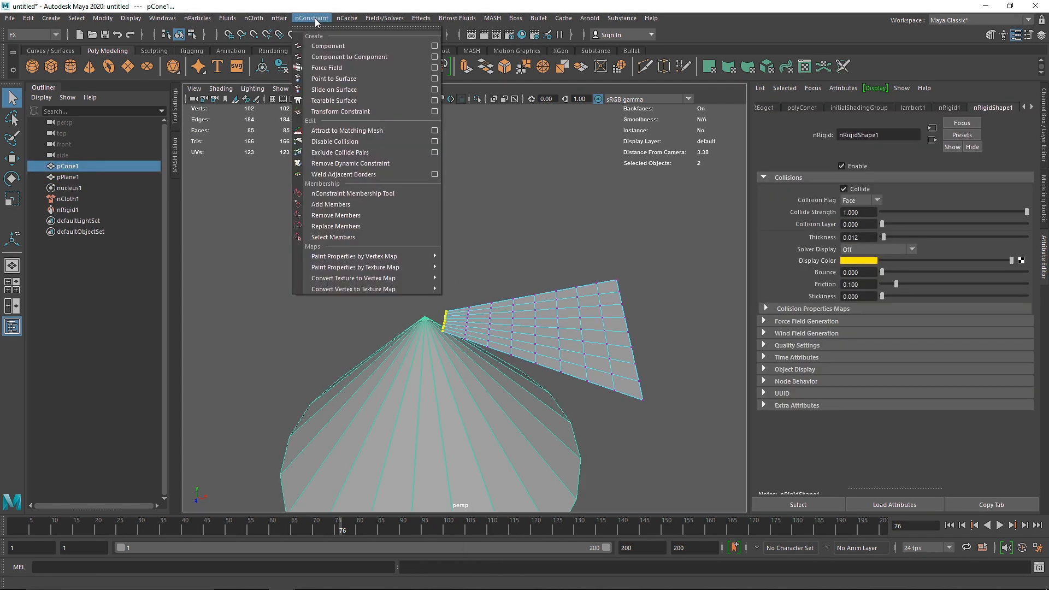
click(329, 90)
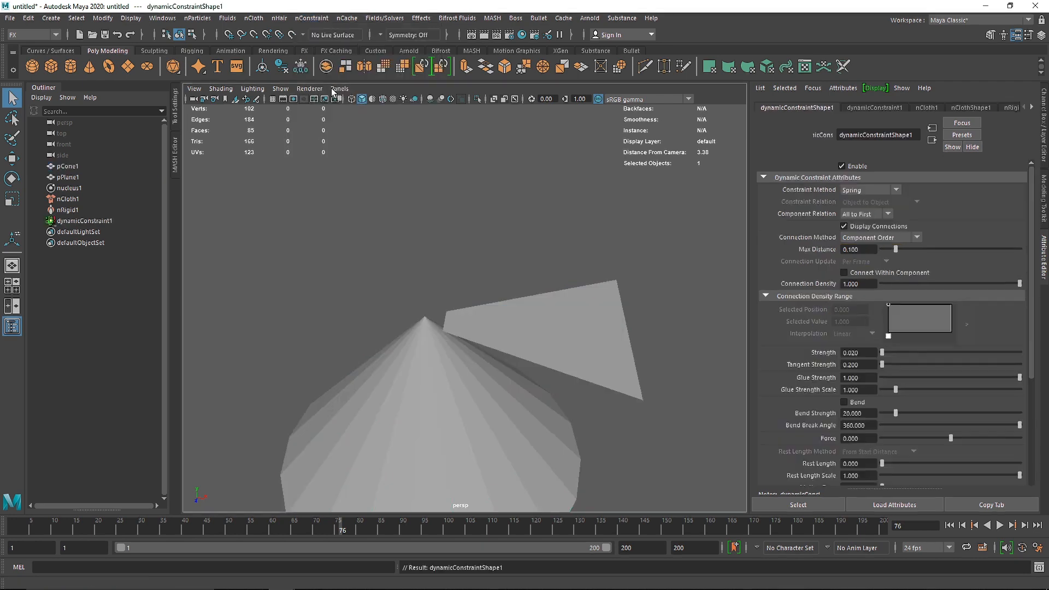
- Play the simulation from the first frame and examine how the cloth moves relative to the cone
click(950, 525)
mouse_move(480, 349)
alt+mouse_down()
mouse_move(444, 322)
mouse_move(420, 331)
mouse_move(474, 347)
alt+mouse_up()
scroll(433, 310, down, 5)
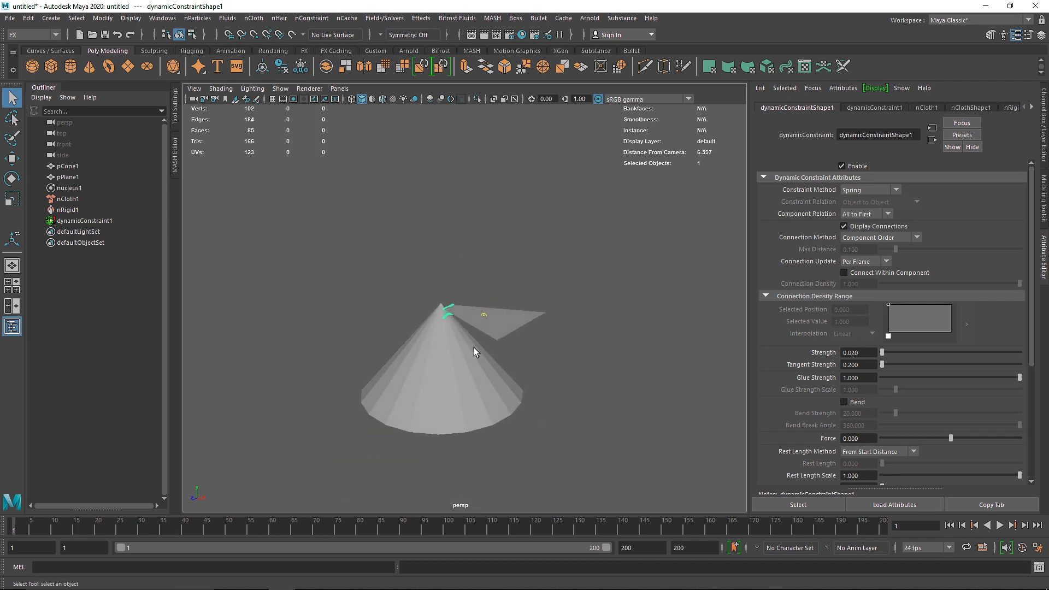
click(502, 328)
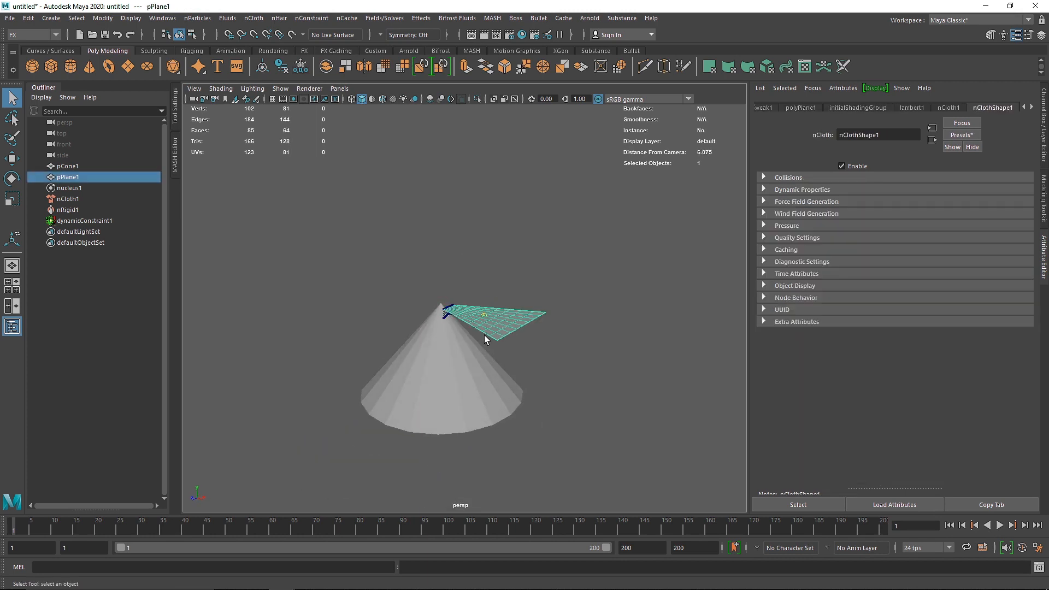
click(440, 351)
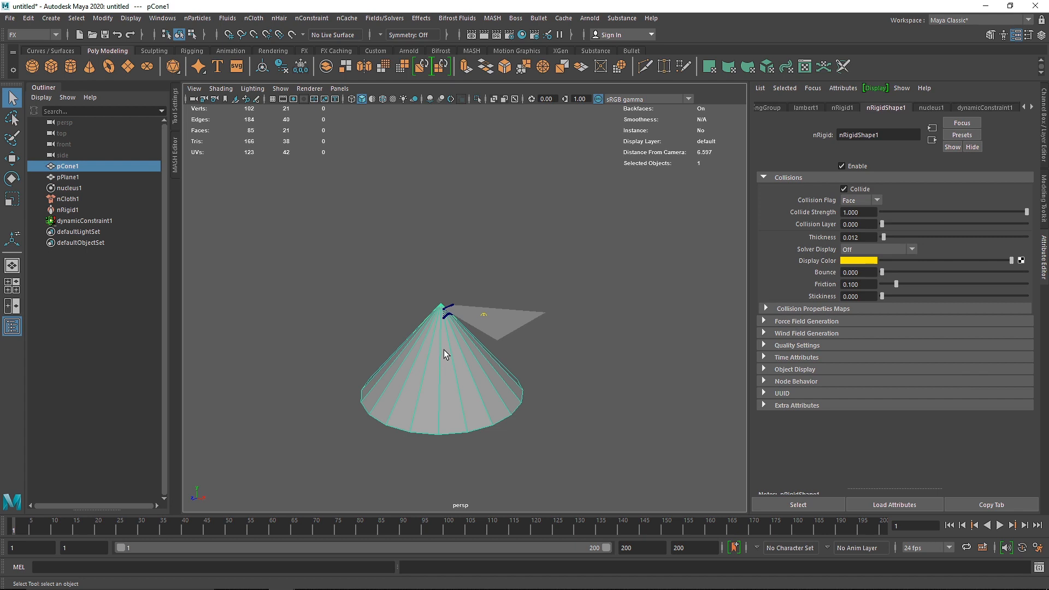
click(997, 527)
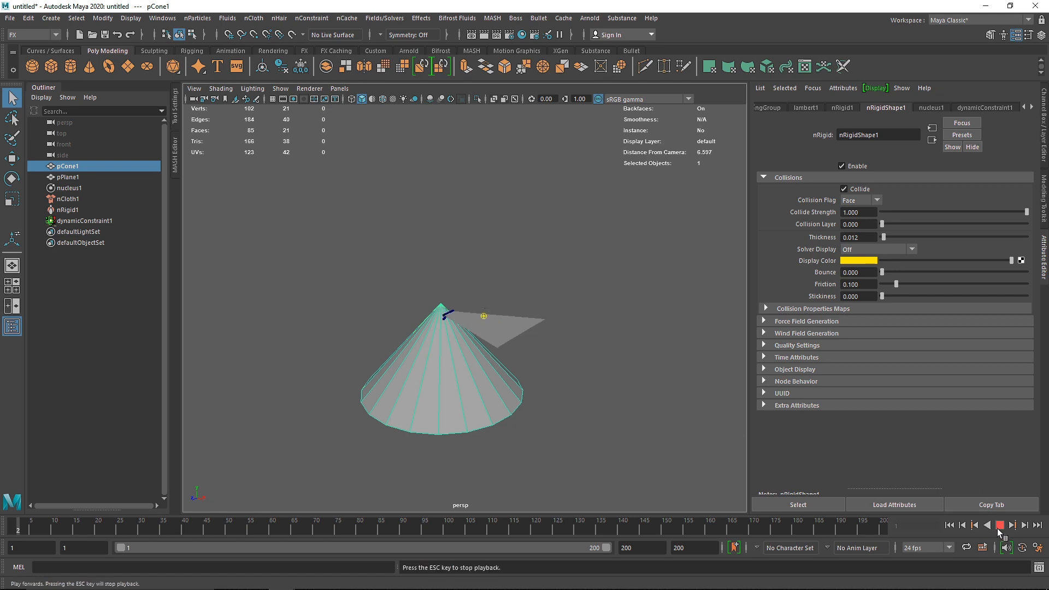
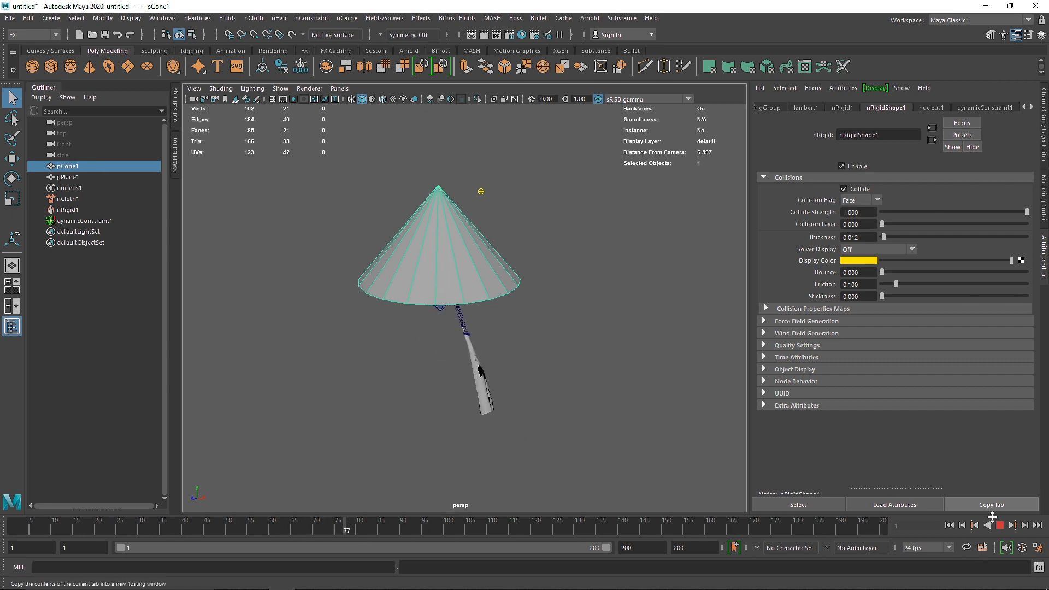
alt+drag(463, 312, 505, 299)
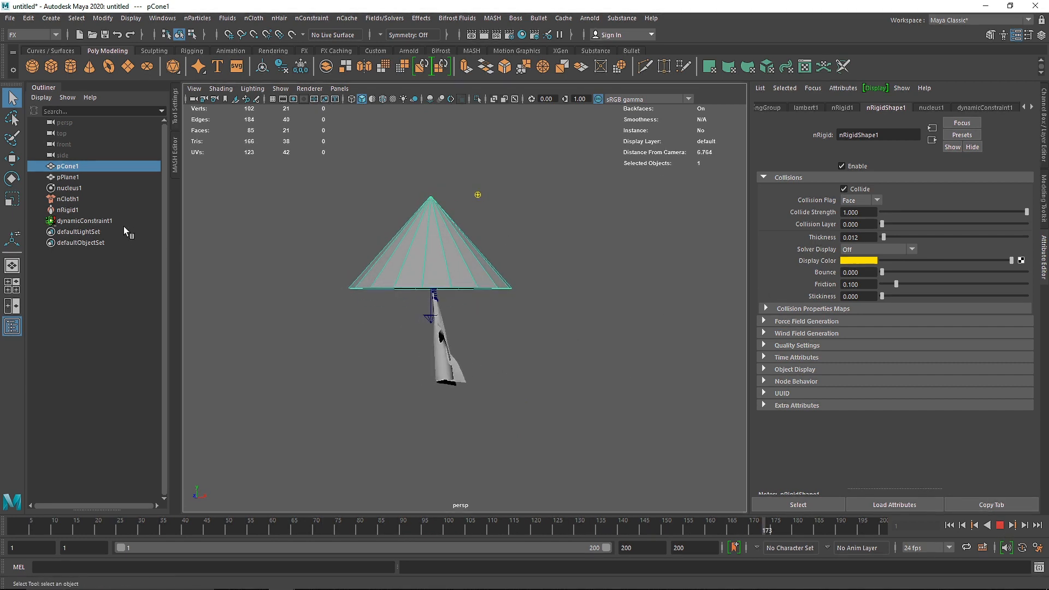
- Set the dynamic constraint's Strength to 0.1 and replay the simulation from the start
click(104, 221)
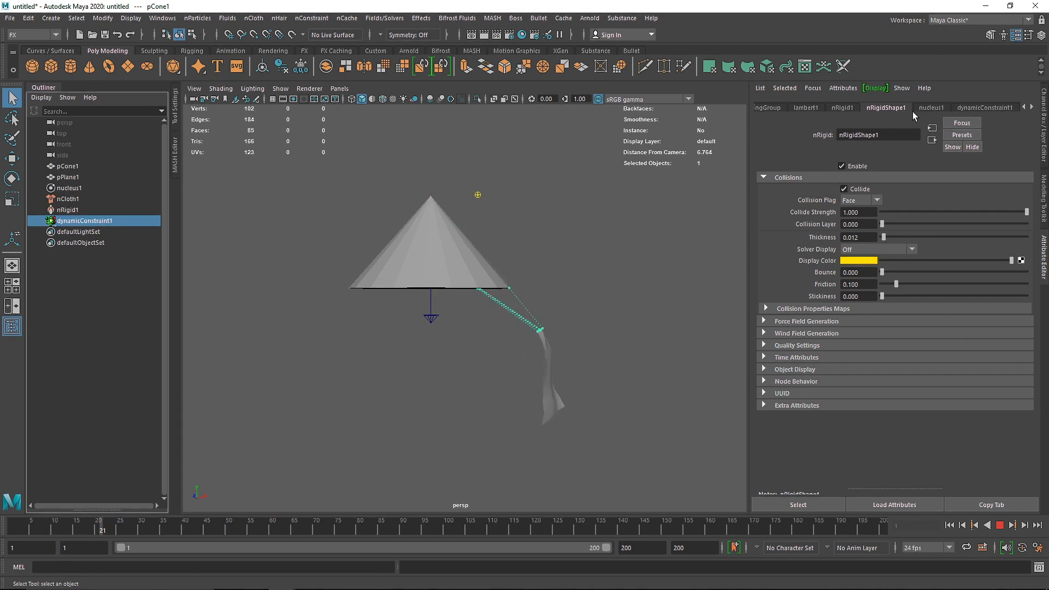
click(999, 524)
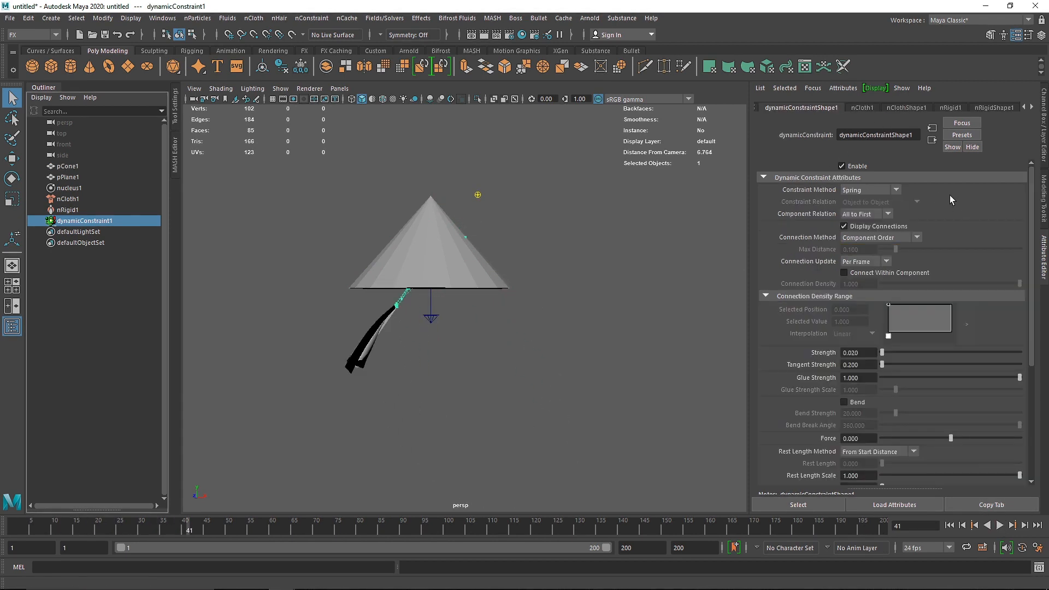
click(948, 525)
click(999, 525)
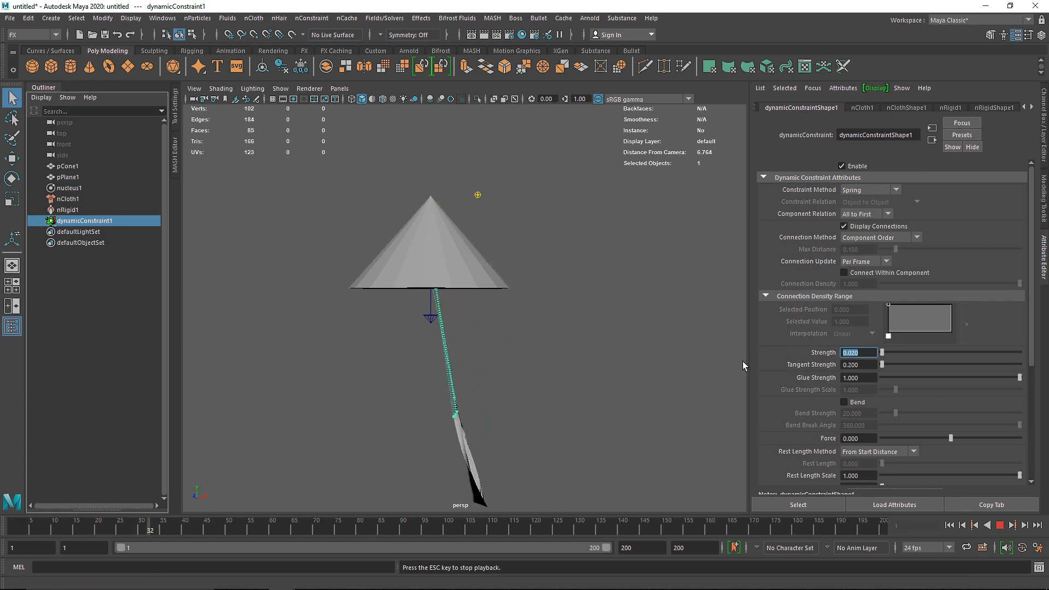
text(0.1)
key(Return)
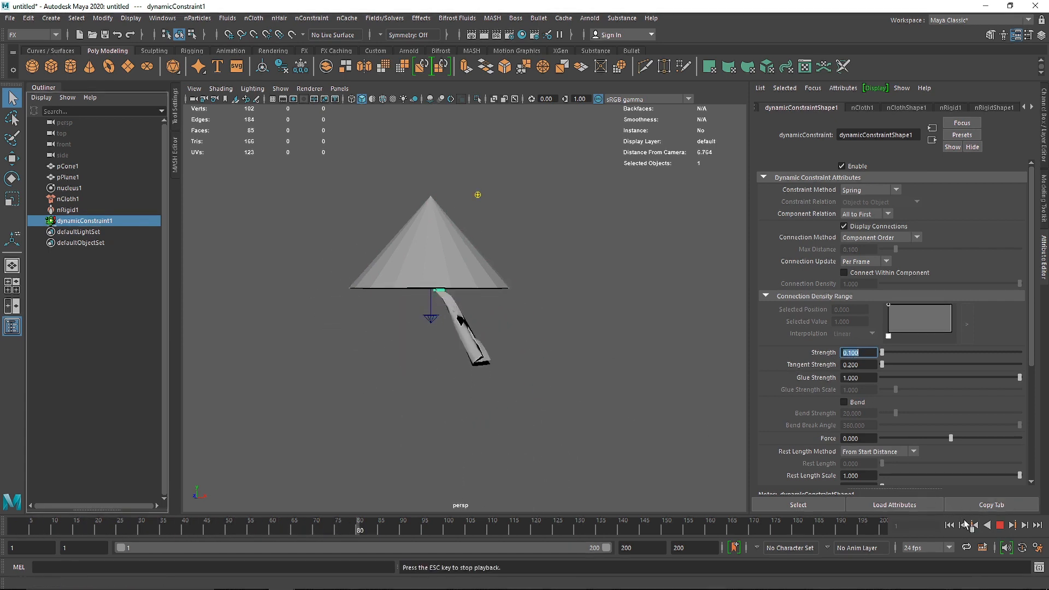
click(949, 525)
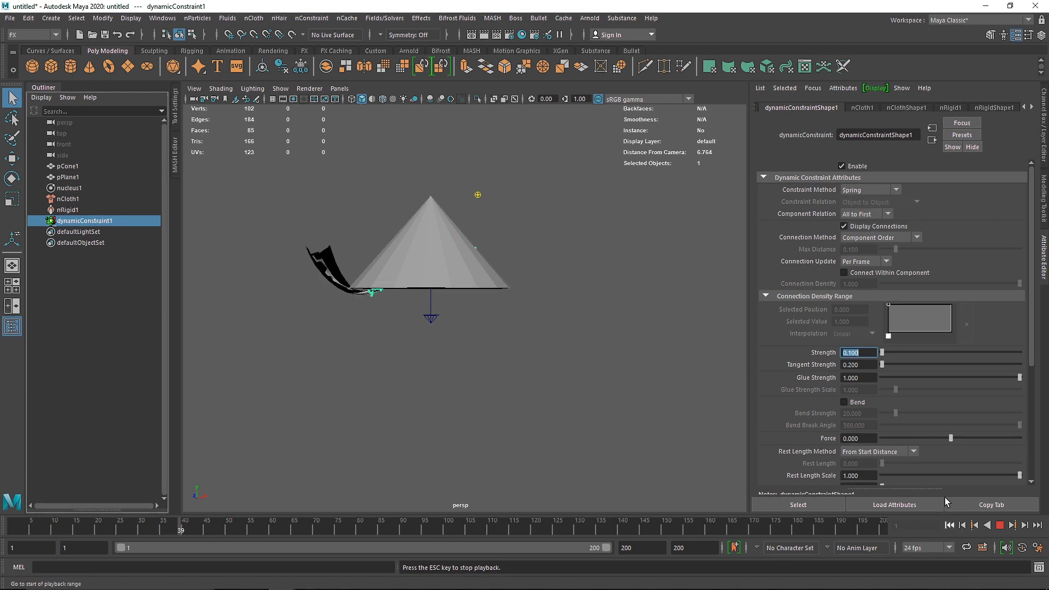
- Try a constraint Strength of 0.2, raise it to 0.5, and replay the simulation with each value
text(.2)
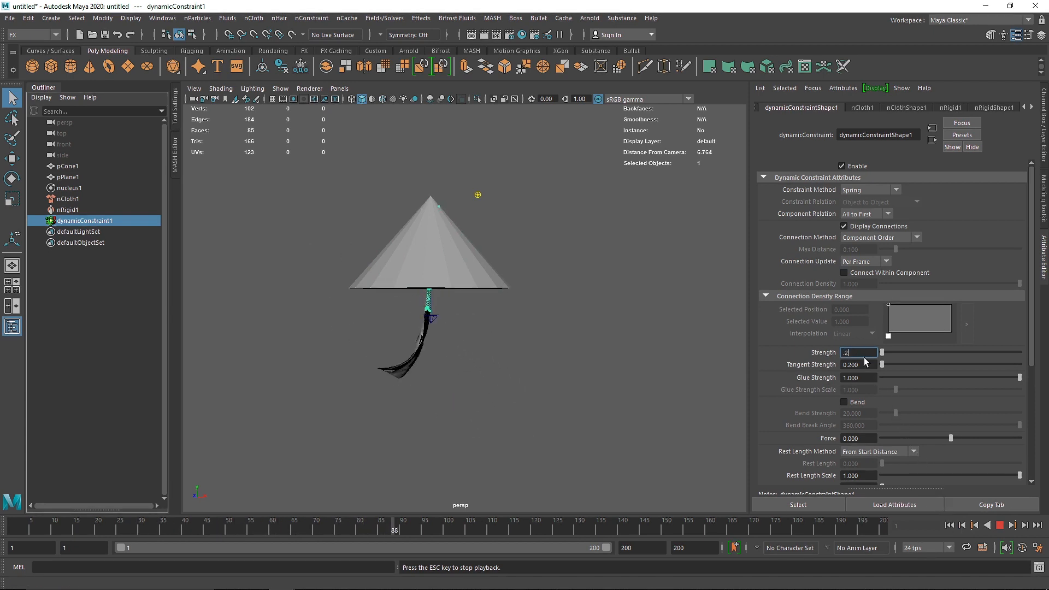
key(Return)
click(948, 524)
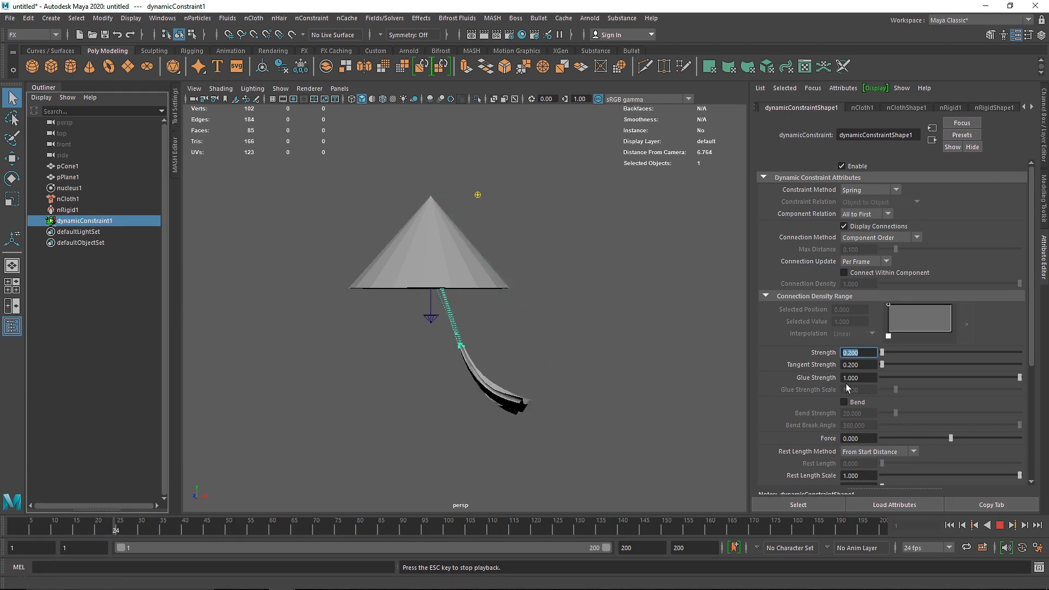
text(.5)
key(Return)
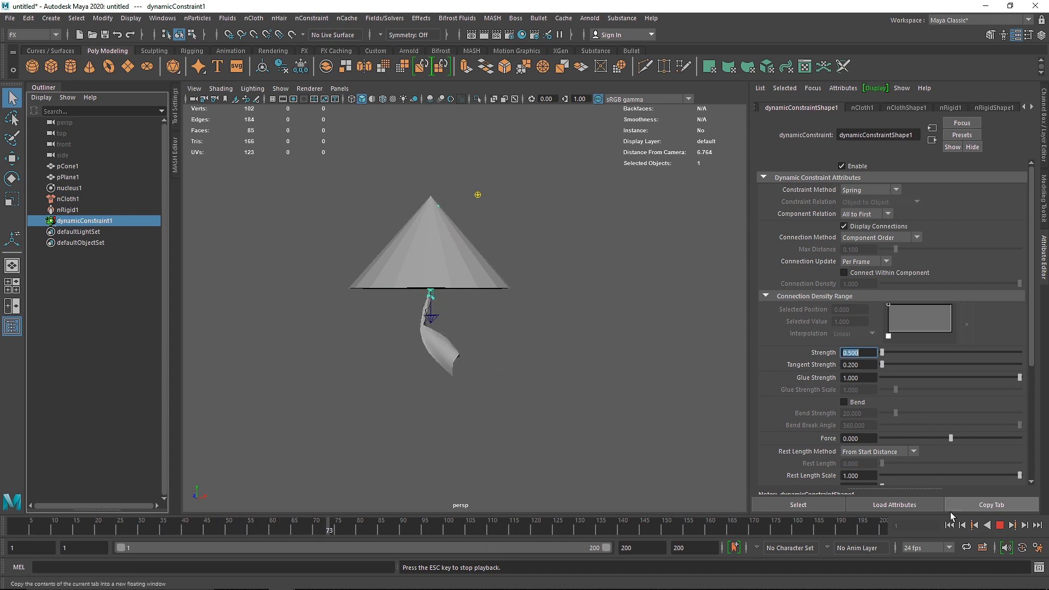
click(948, 524)
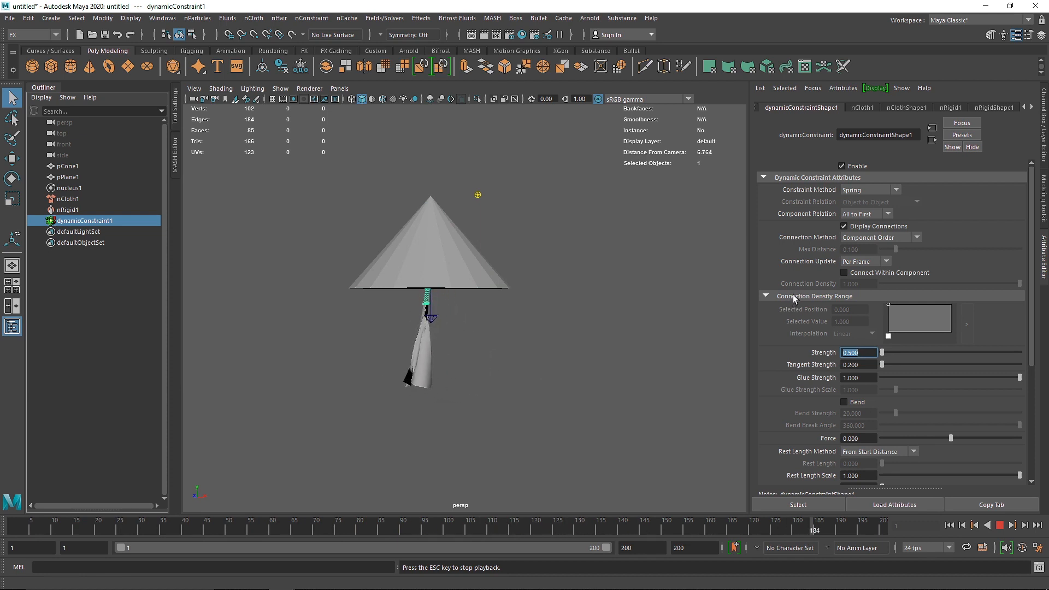
click(999, 527)
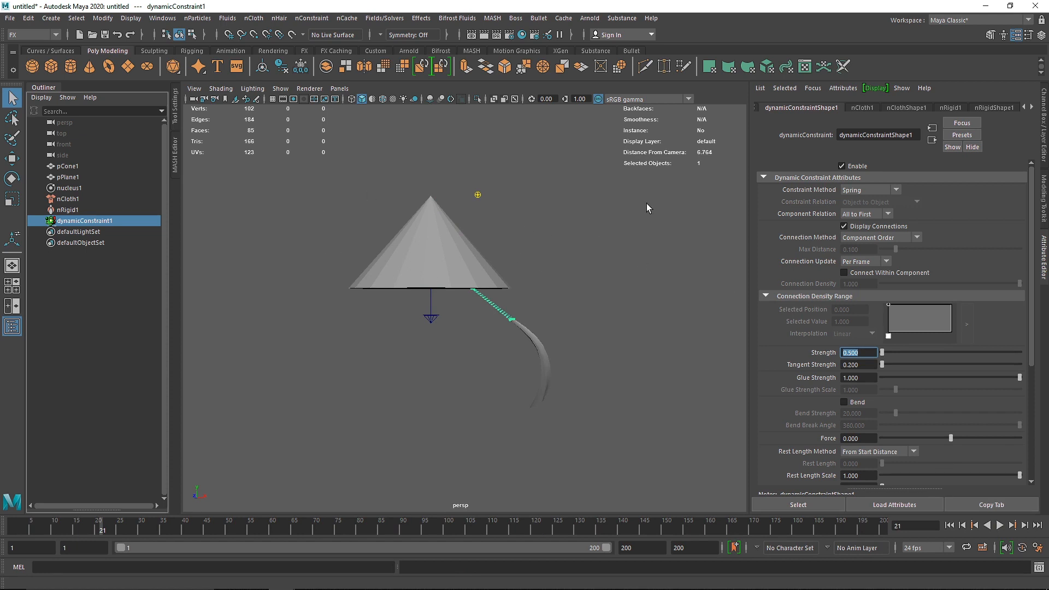
- Check the dynamic constraint's available Constraint Method options, keeping Spring
click(882, 191)
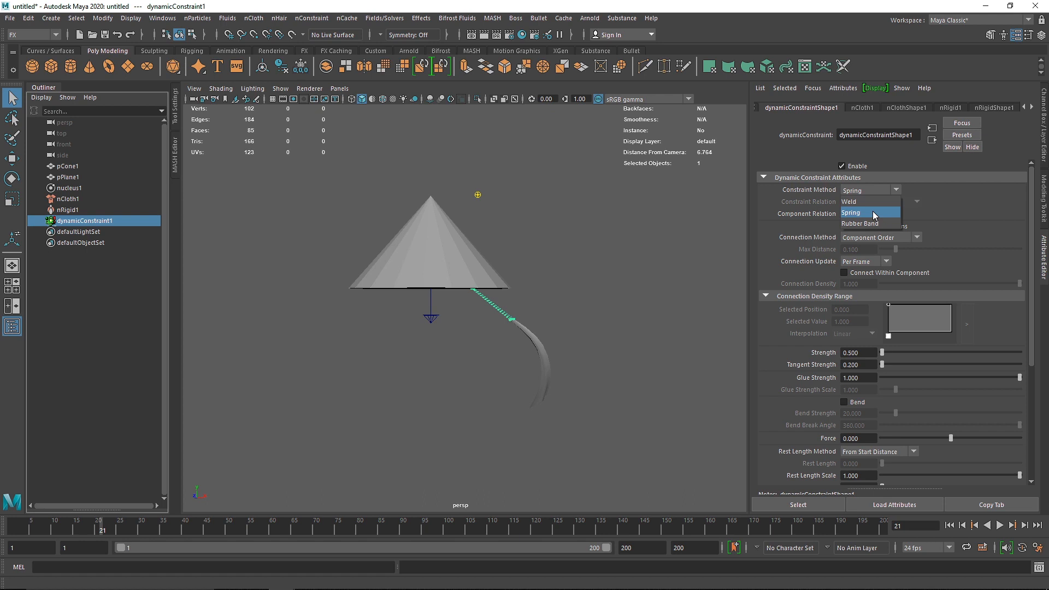
click(873, 215)
click(569, 352)
- Show the hanging cloth in smooth mesh preview and examine it up close
alt+drag(534, 346, 523, 366)
click(539, 379)
key(3)
click(585, 345)
scroll(579, 369, up, 4)
scroll(579, 369, up, 2)
scroll(523, 366, down, 6)
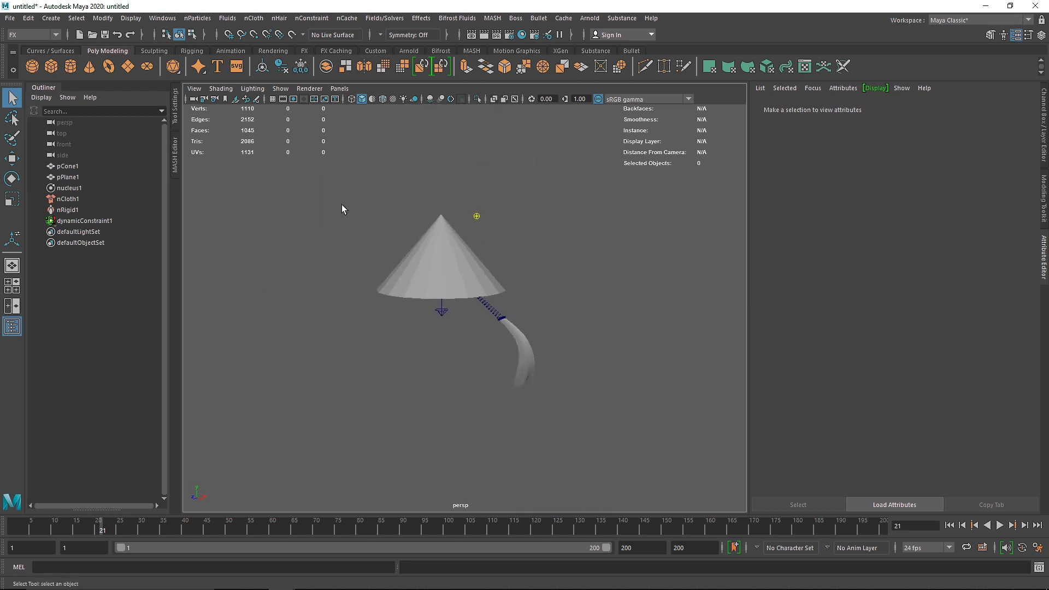
- Clear the scene by deleting the nCloth and its constraint, the plane, the cone and the nucleus solver
drag(89, 199, 94, 211)
key(Delete)
click(76, 177)
key(Delete)
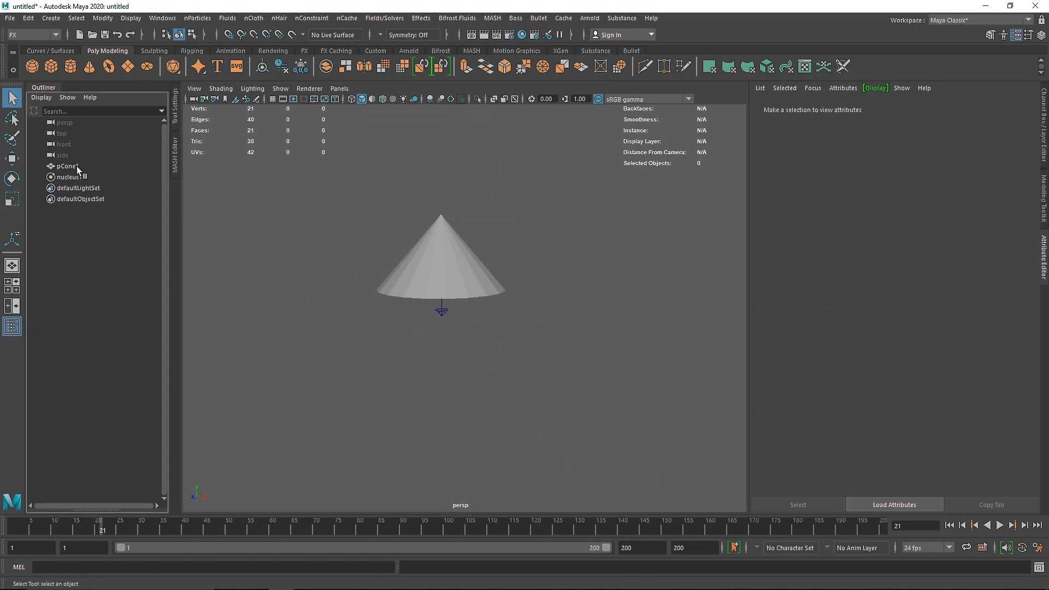
click(77, 167)
key(Delete)
click(79, 167)
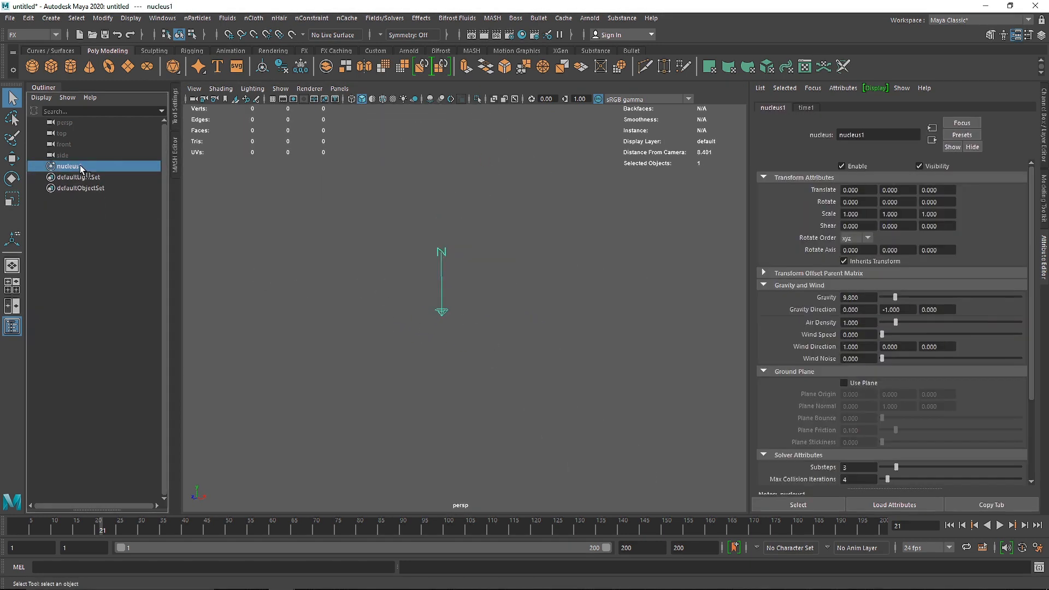
click(261, 21)
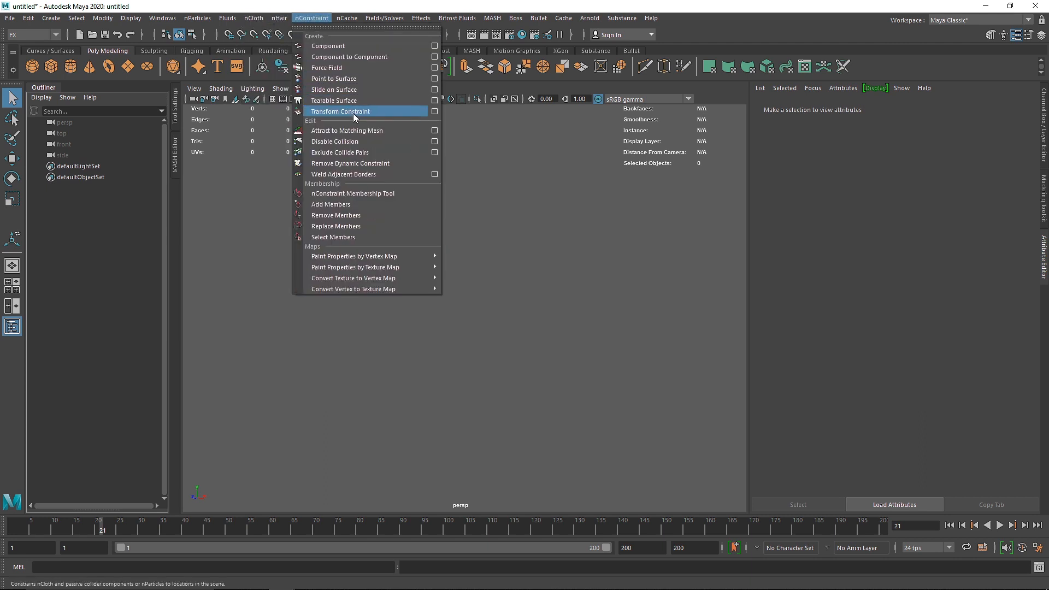
click(251, 204)
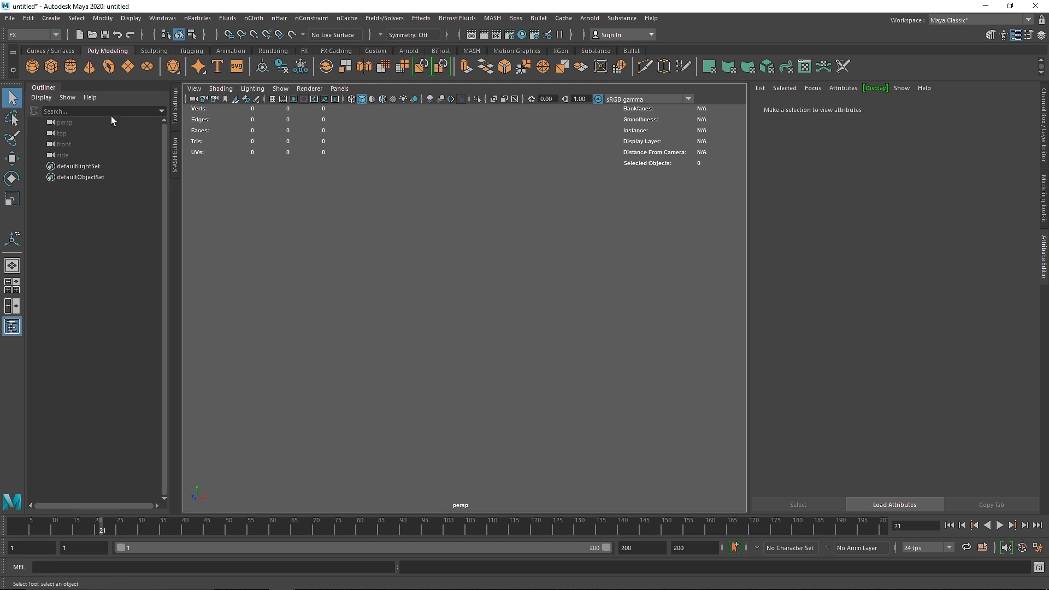
- Create a polygon plane, scale it uniformly to about 8.66, and set its width and height subdivisions to 1
click(127, 66)
key(r)
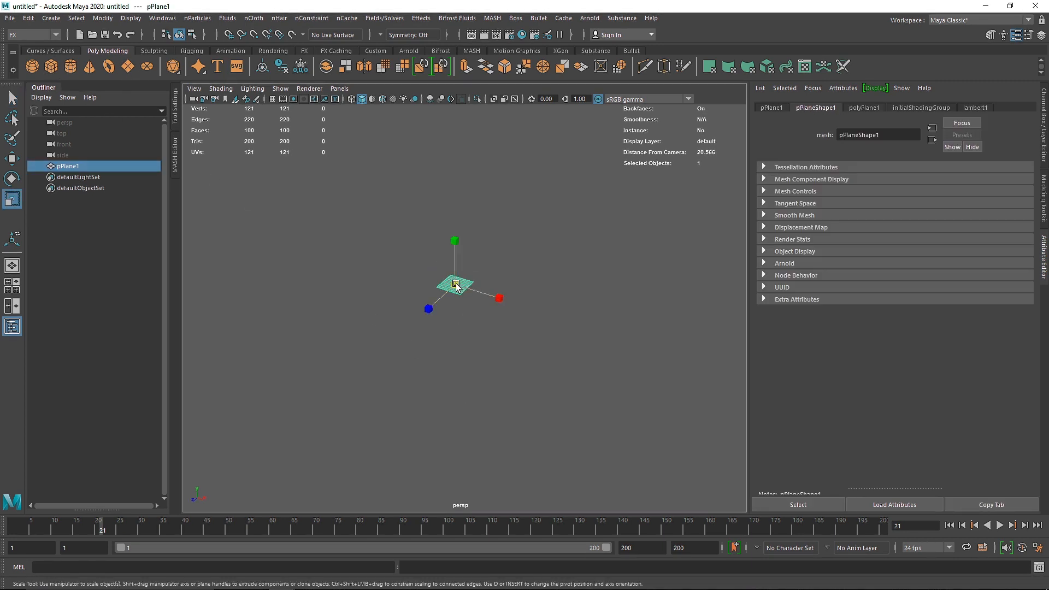
drag(458, 283, 632, 297)
click(1044, 118)
click(921, 234)
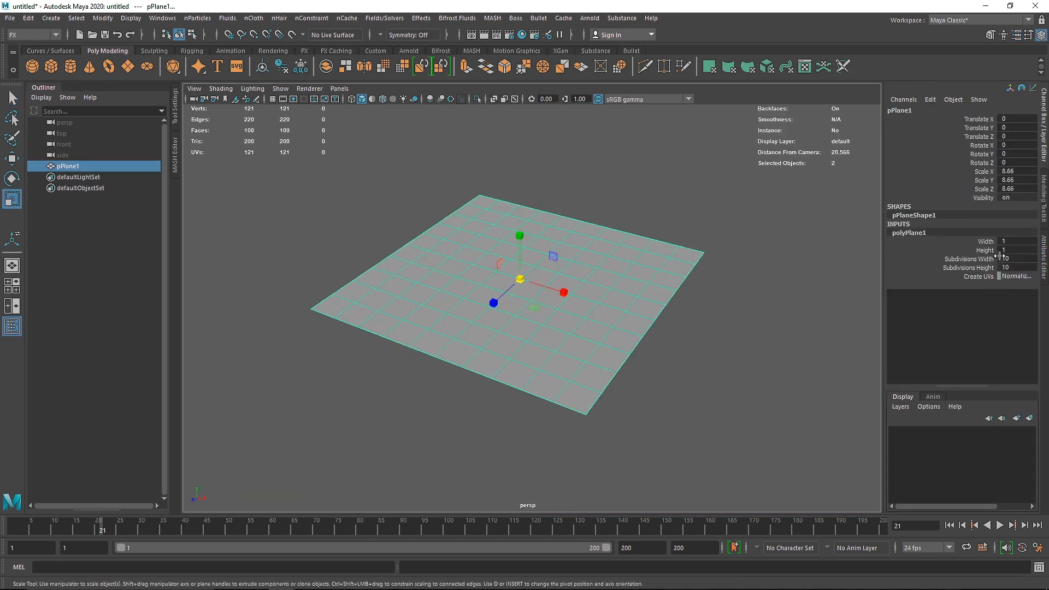
click(713, 216)
click(607, 237)
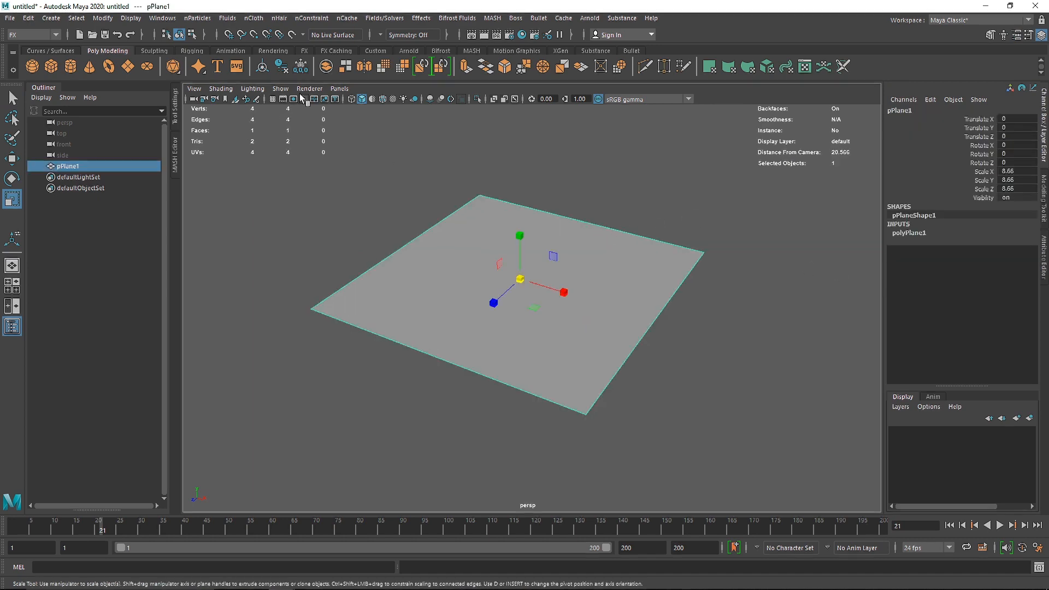
- Make the plane a passive collider and add a polygon sphere raised about 2.75 units above it
click(313, 19)
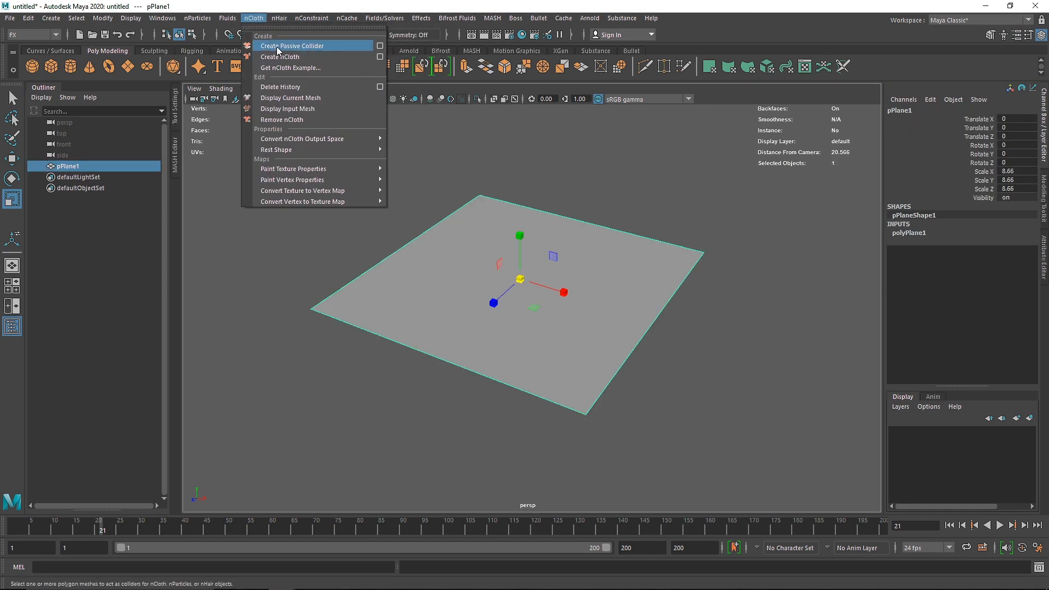
click(309, 56)
click(33, 67)
key(w)
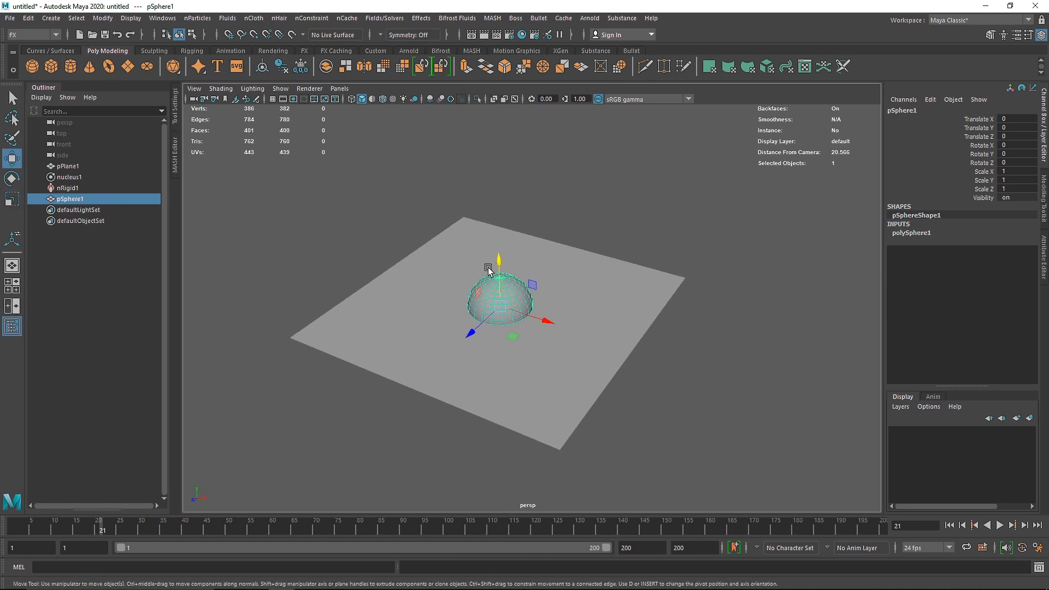
drag(496, 263, 514, 182)
scroll(516, 179, up, 4)
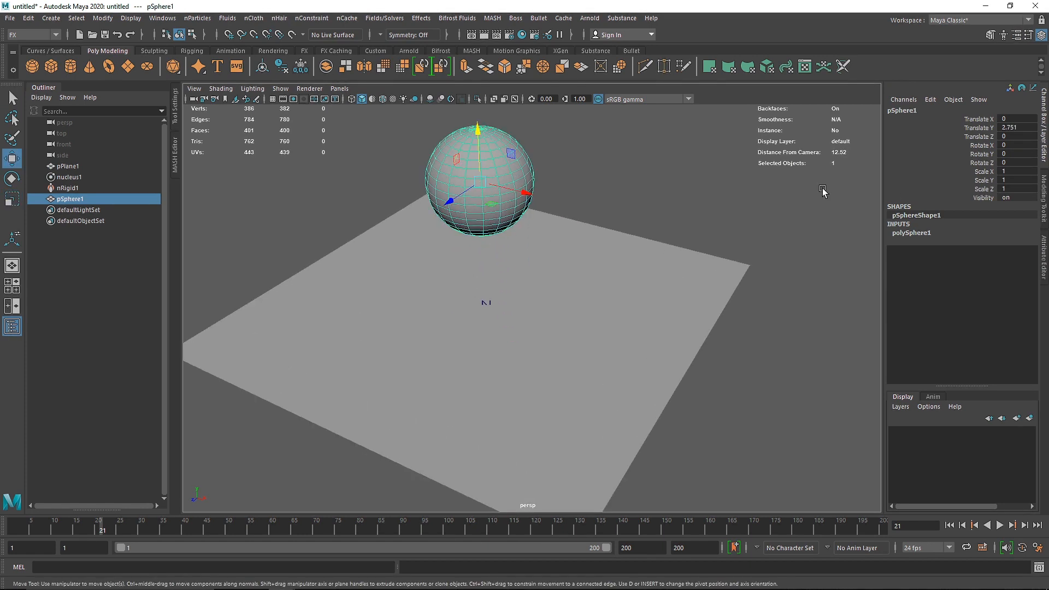
- Set the sphere's Subdivisions Axis and Subdivisions Height to 16
click(1044, 268)
click(874, 107)
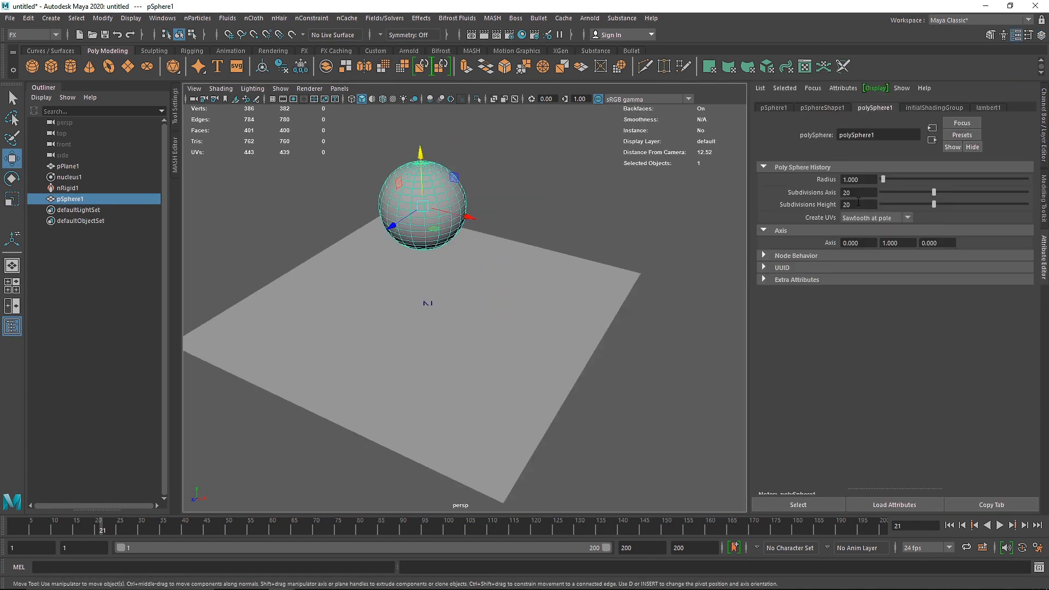
double_click(855, 192)
text(16)
key(Return)
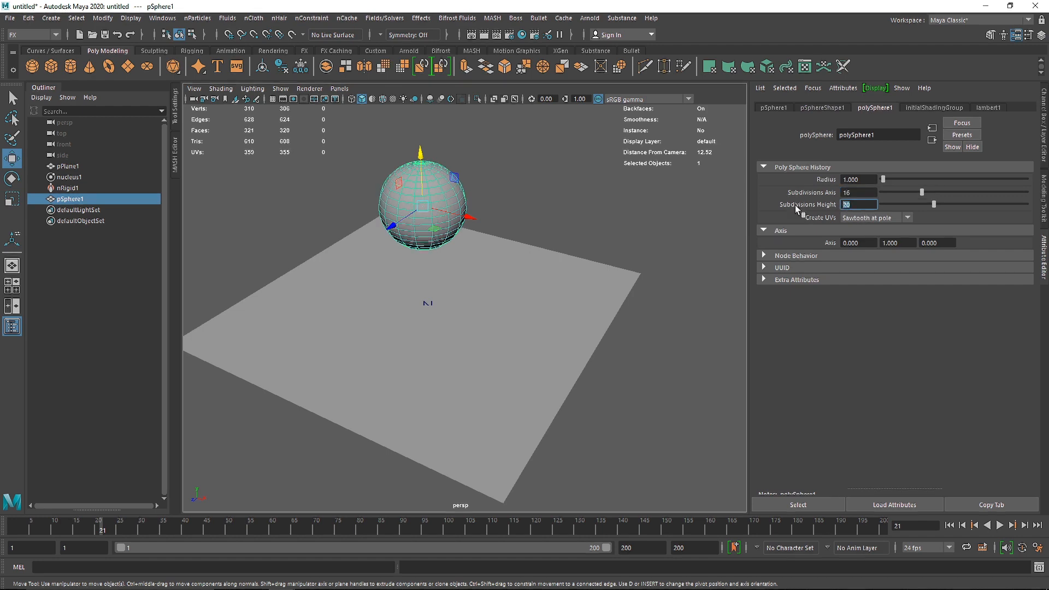
click(647, 194)
click(464, 193)
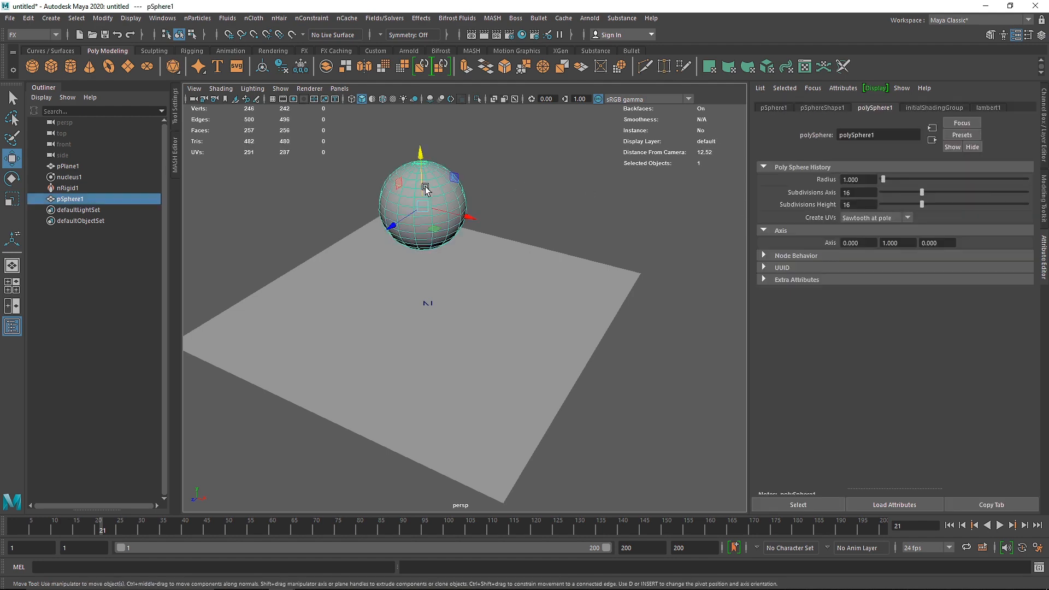
- Convert the sphere to nCloth, play the simulation onto the plane, and rewind to frame 1
click(253, 18)
click(267, 58)
click(683, 339)
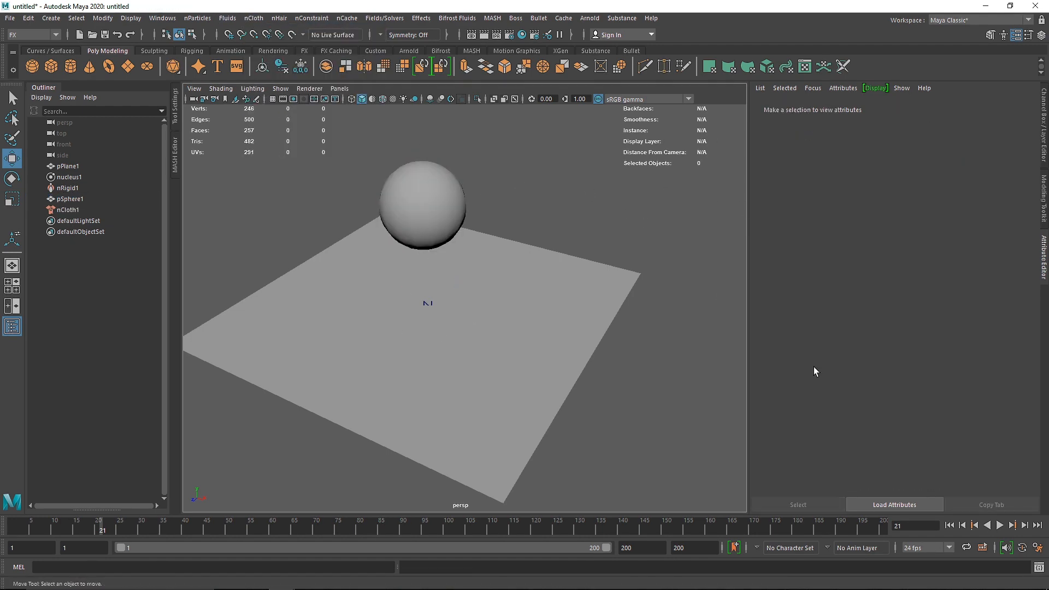
click(999, 525)
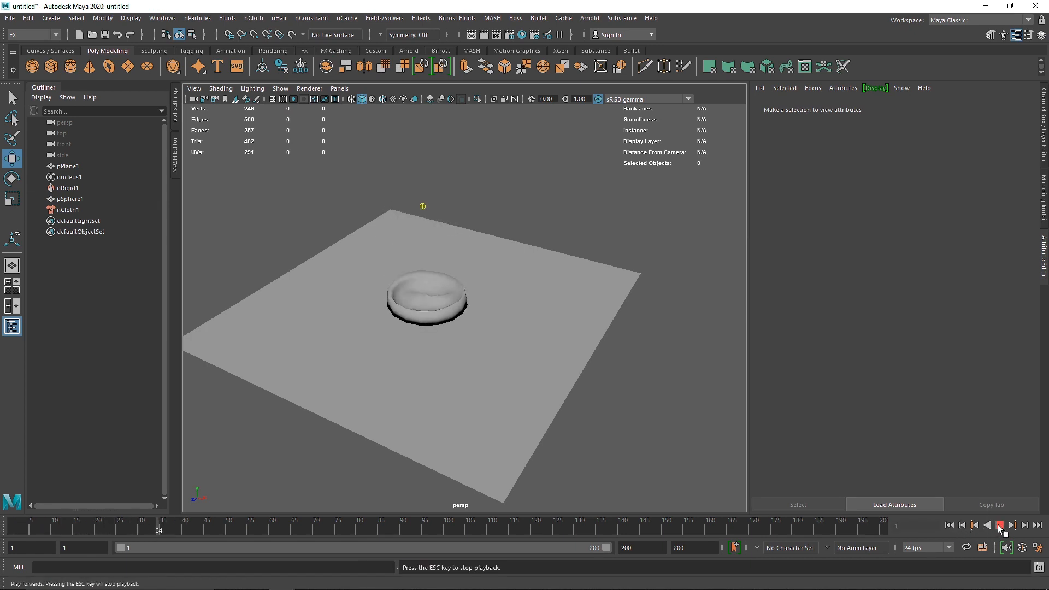
click(1000, 525)
click(948, 525)
scroll(481, 235, up, 5)
scroll(468, 230, down, 5)
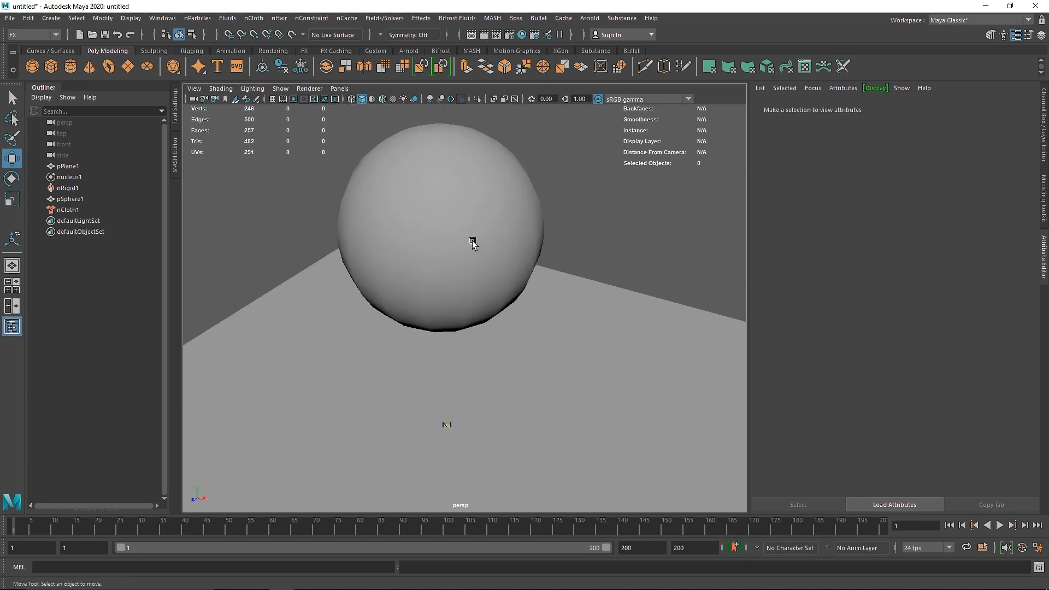
- Apply the heavyDenim preset to the sphere's nCloth, replay the simulation, and rewind to the start
click(463, 236)
click(973, 134)
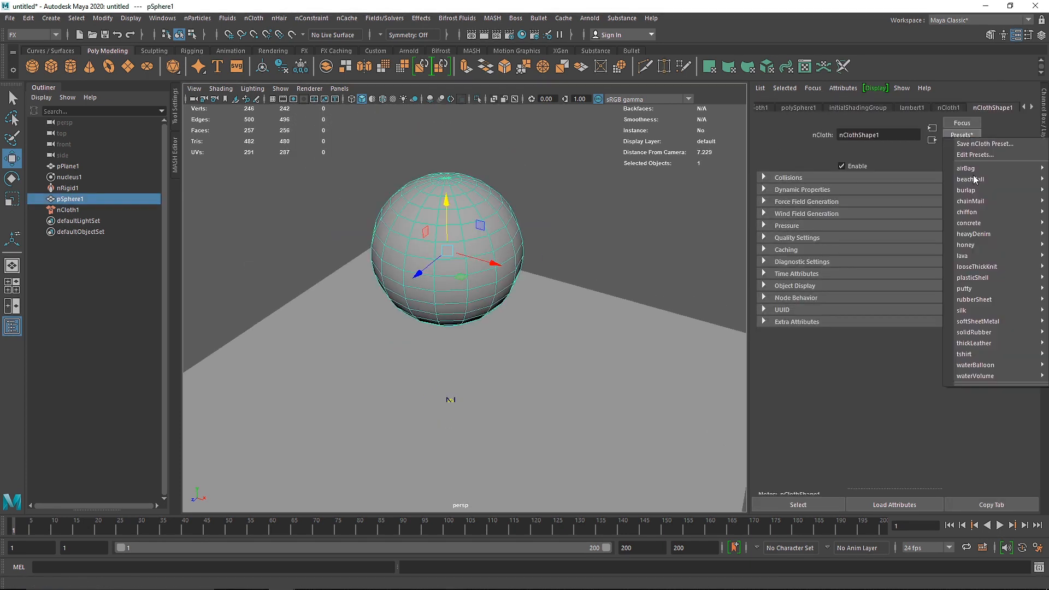
mouse_move(972, 237)
click(873, 237)
key(alt+v)
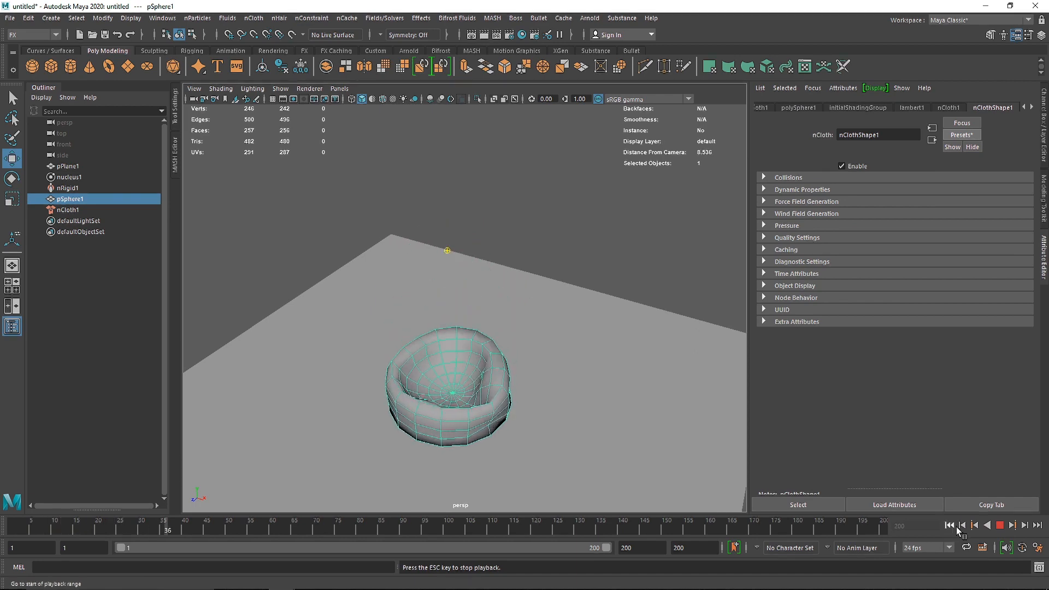
click(1000, 525)
click(949, 524)
click(579, 165)
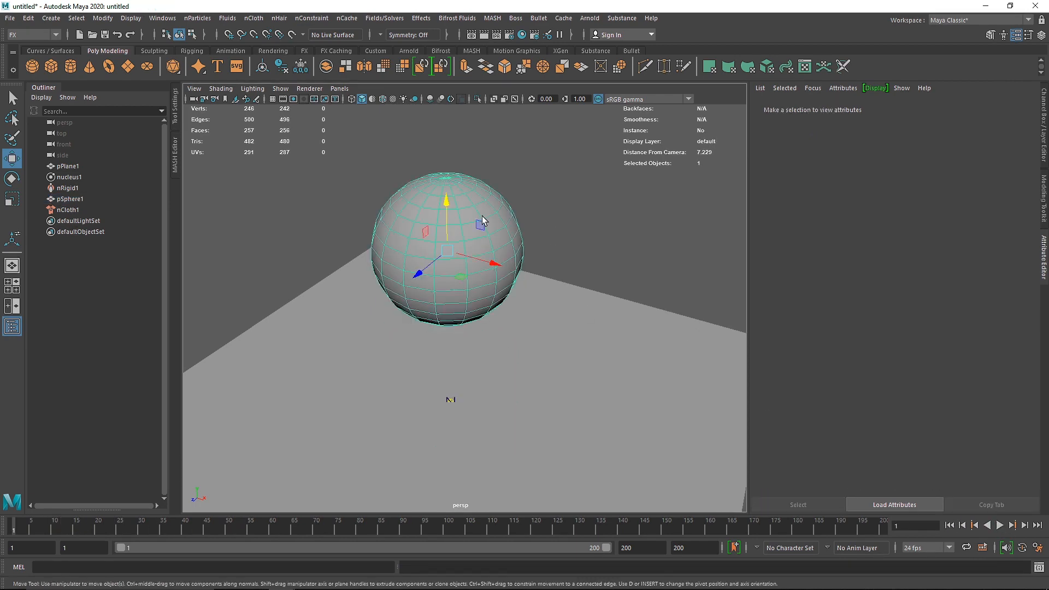
- In the front view, select vertices along part of the sphere's middle row and part of a lower row
right_drag(482, 215, 414, 204)
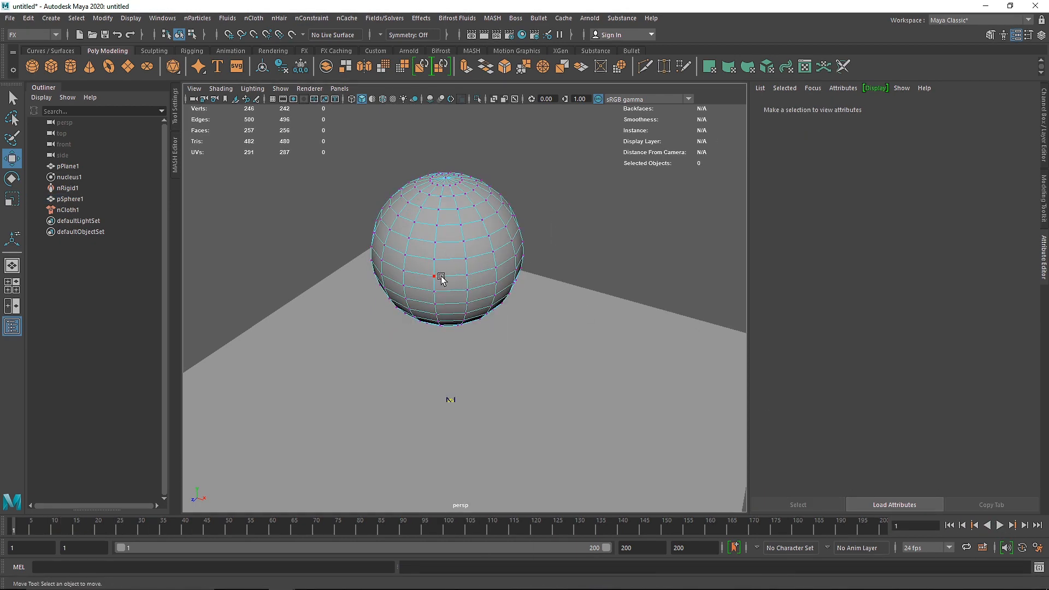
click(408, 274)
alt+drag(557, 286, 449, 218)
key(space)
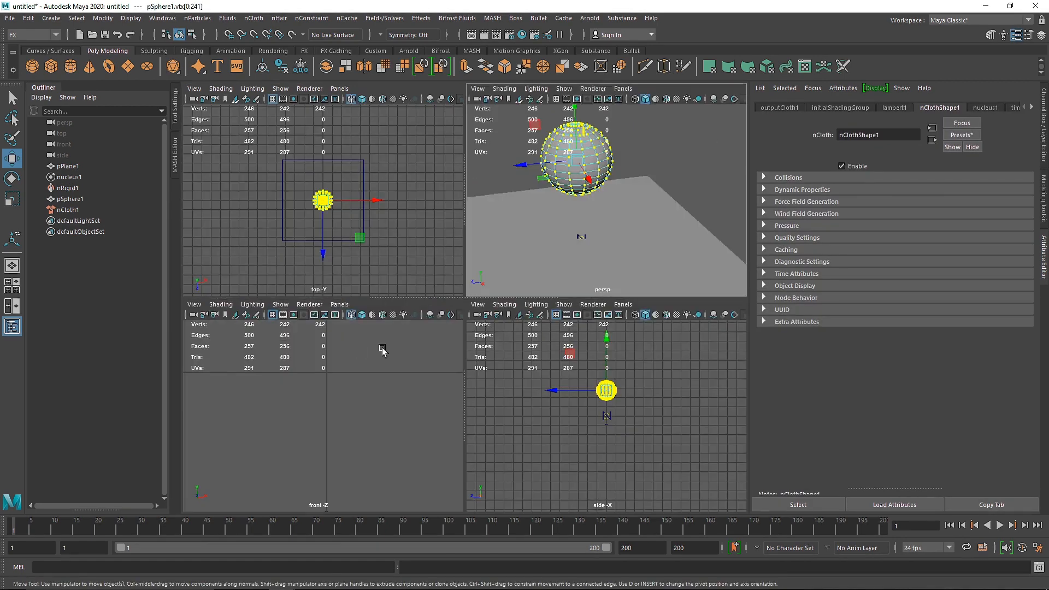
key(space)
key(f)
scroll(557, 304, down, 5)
click(579, 305)
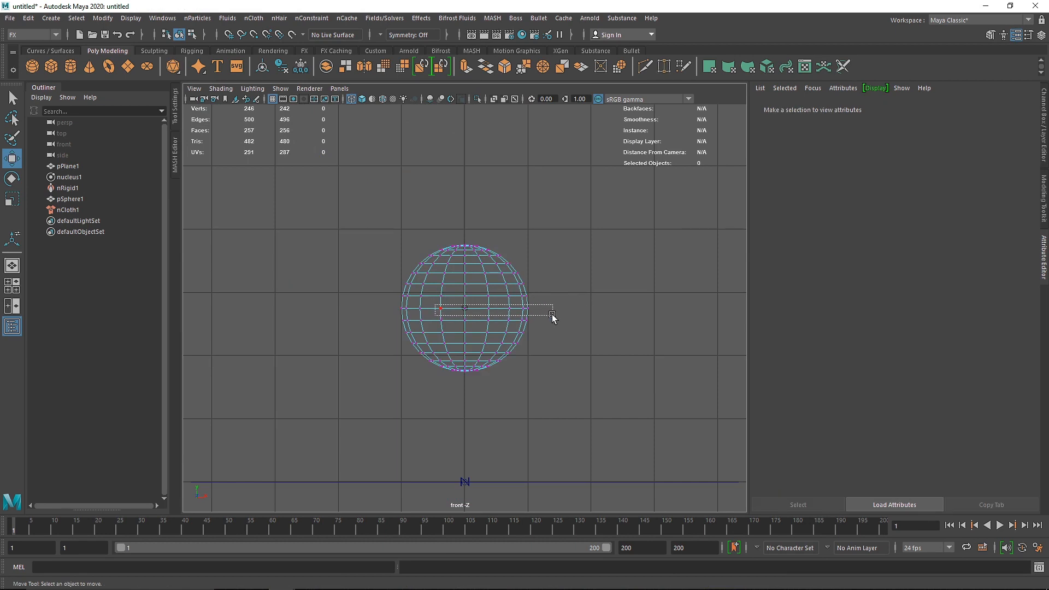
drag(553, 316, 552, 316)
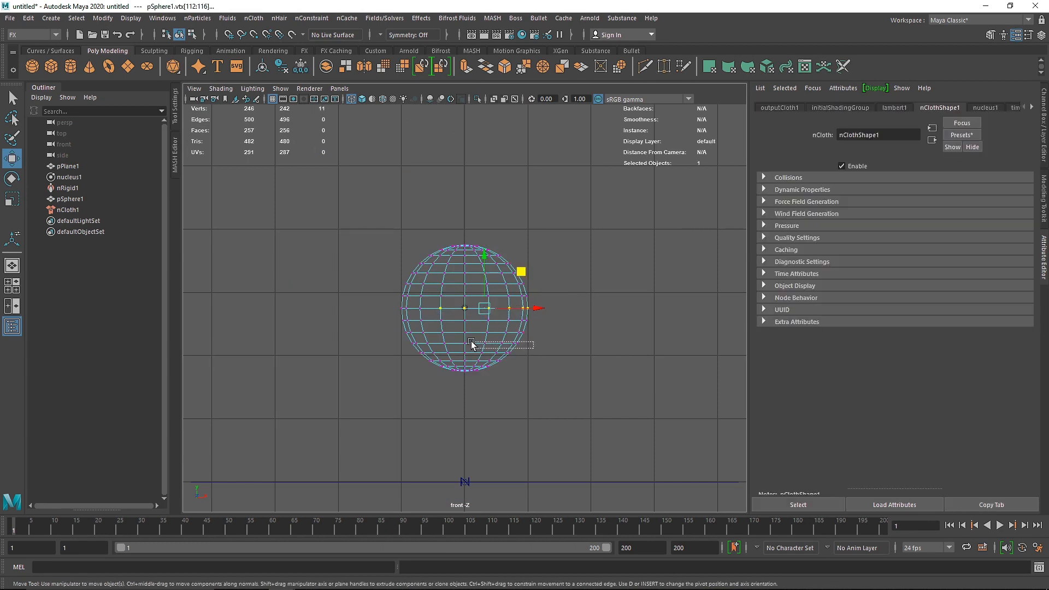
shift+drag(472, 343, 470, 340)
key(space)
key(space)
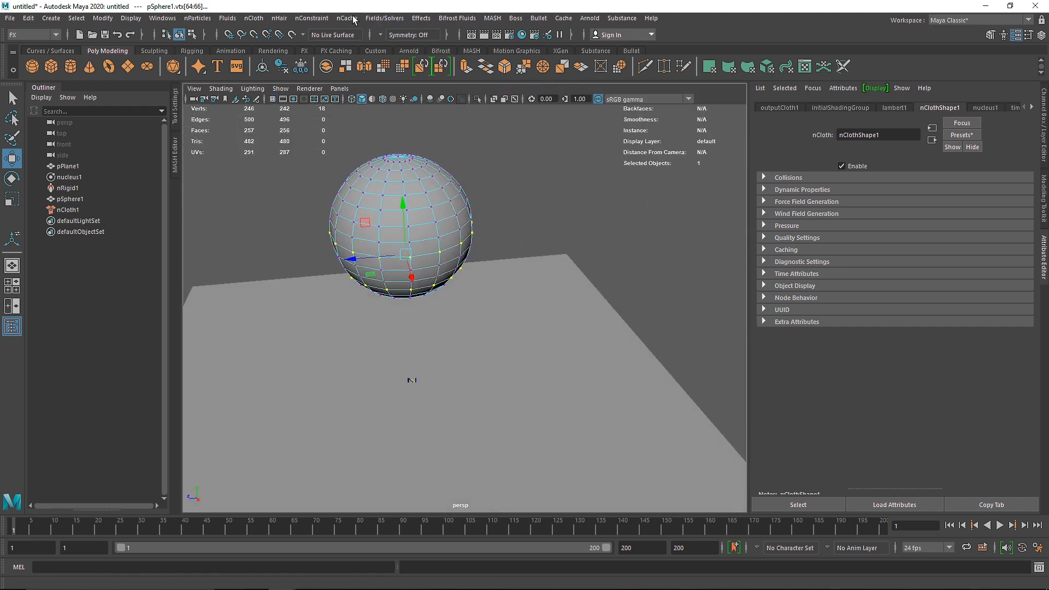
- Create a Tearable Surface constraint on the selected sphere vertices and return the sphere to object mode
click(311, 18)
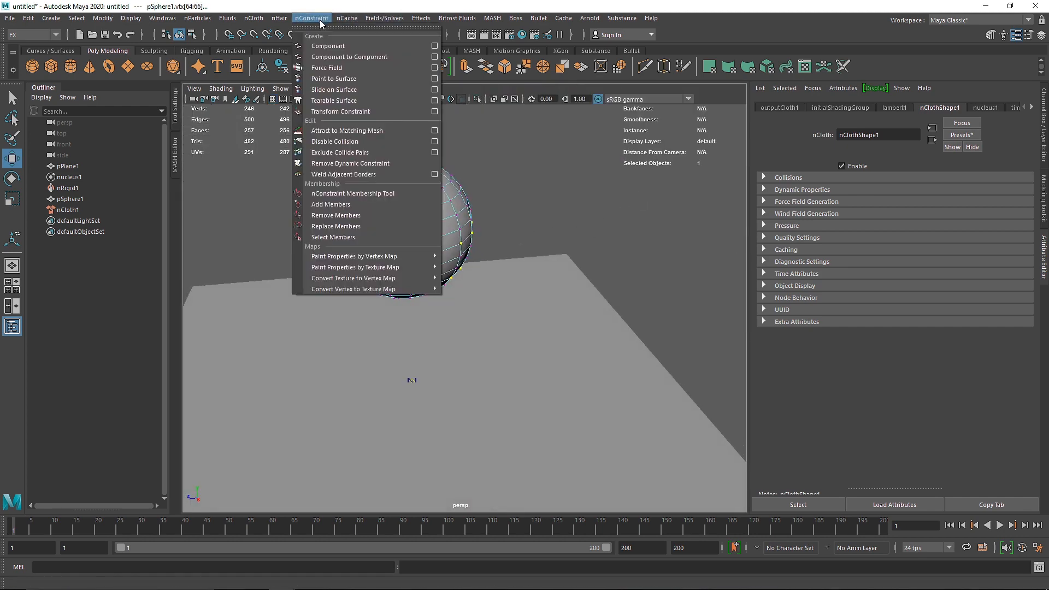
click(353, 100)
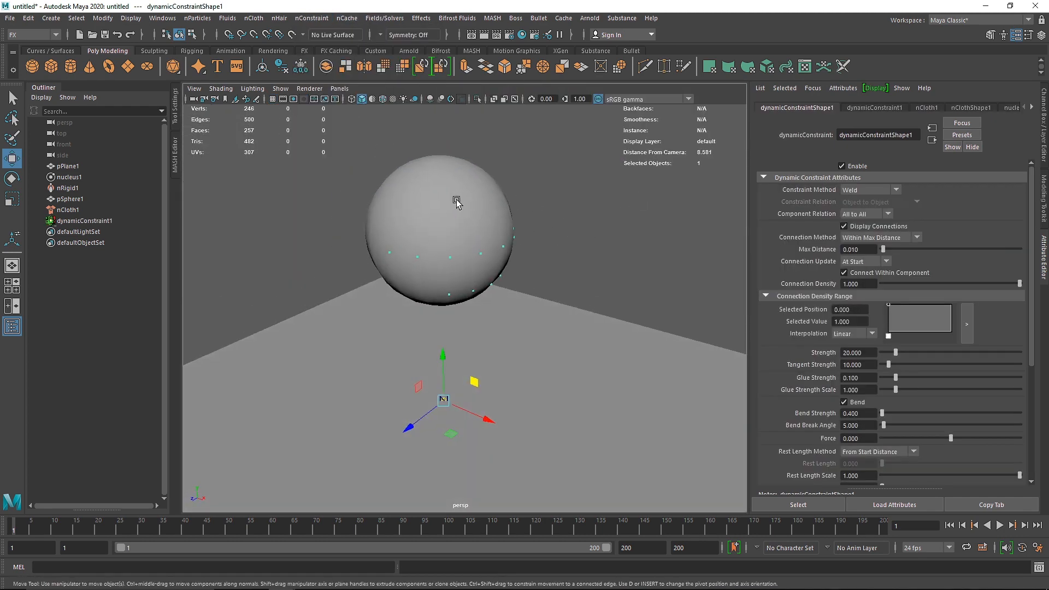
right_drag(456, 201, 540, 169)
alt+drag(536, 250, 566, 285)
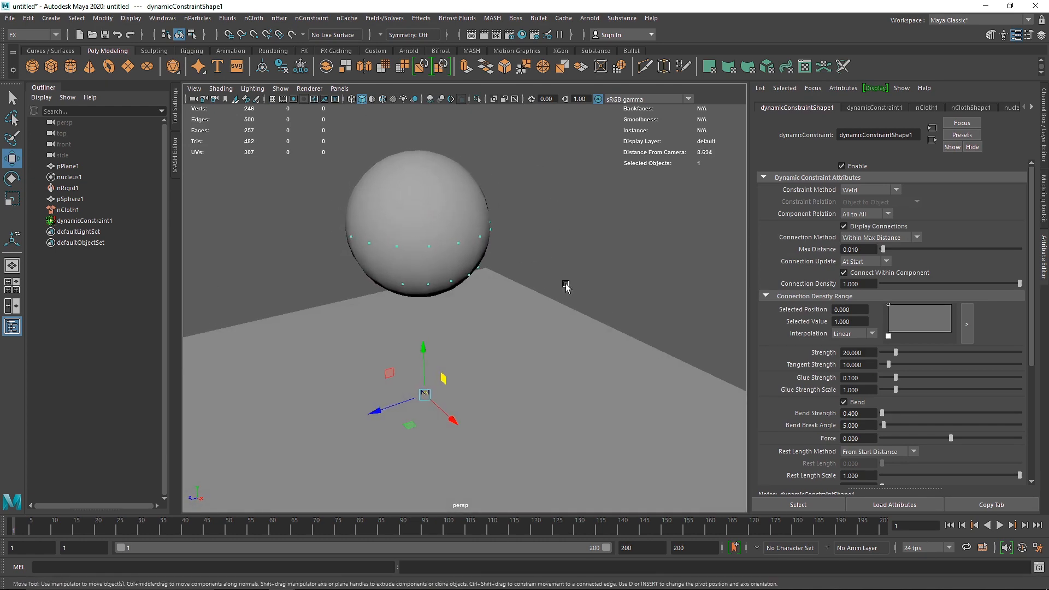
- Play the simulation with the tearable constraint, stop it after the impact, and examine the collapsed sphere up close
click(1004, 529)
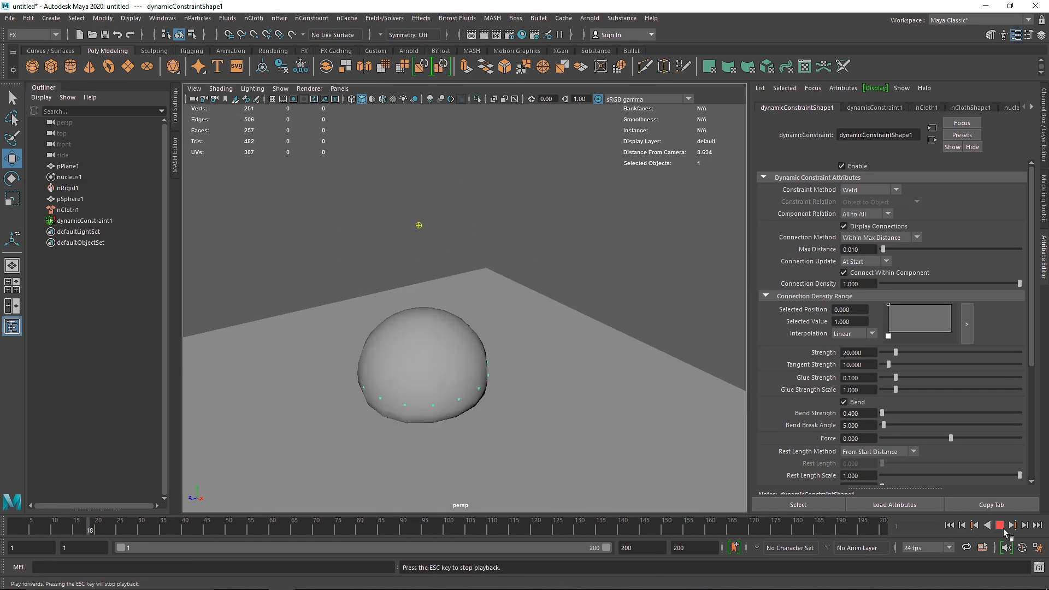
key(Escape)
scroll(458, 408, up, 5)
alt+drag(459, 407, 375, 396)
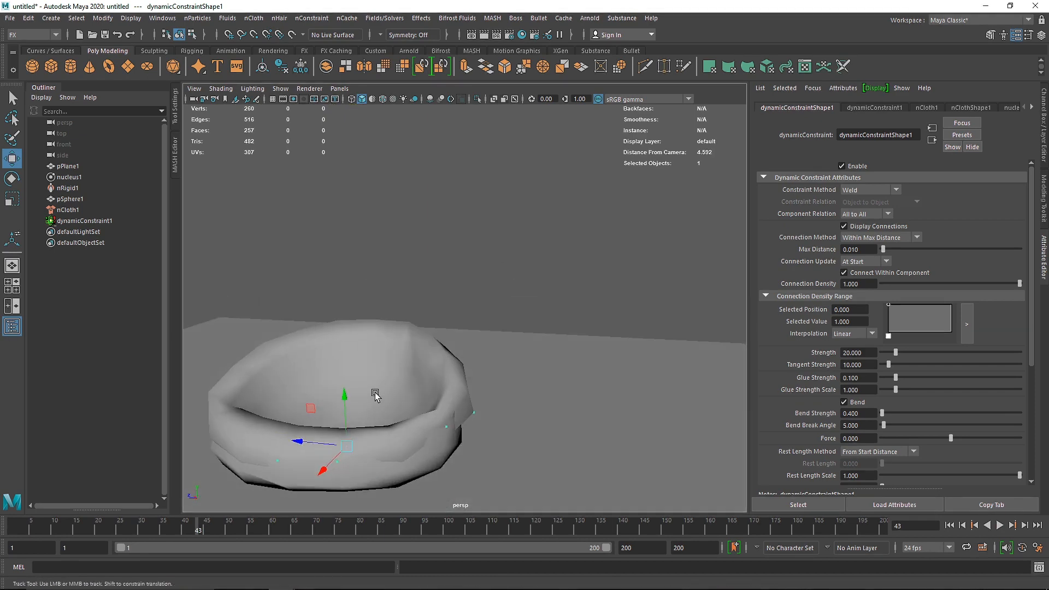
alt+middle_drag(374, 395, 405, 365)
alt+drag(405, 365, 351, 351)
- Show the collapsed sphere in smooth mesh preview and examine its torn edges from several angles
click(452, 307)
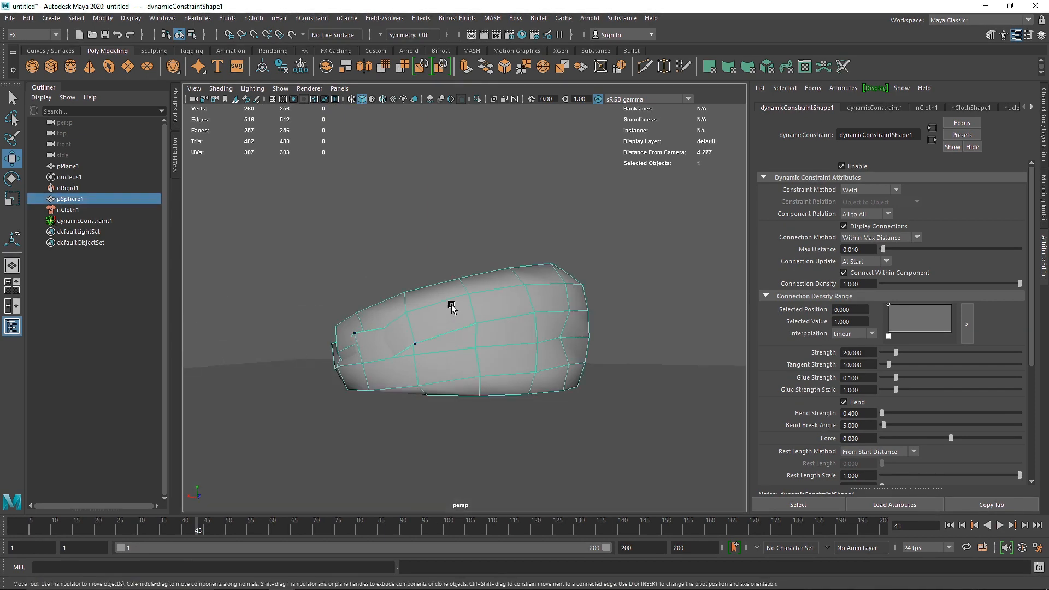
key(3)
click(395, 298)
alt+drag(394, 299, 426, 370)
alt+drag(336, 353, 339, 391)
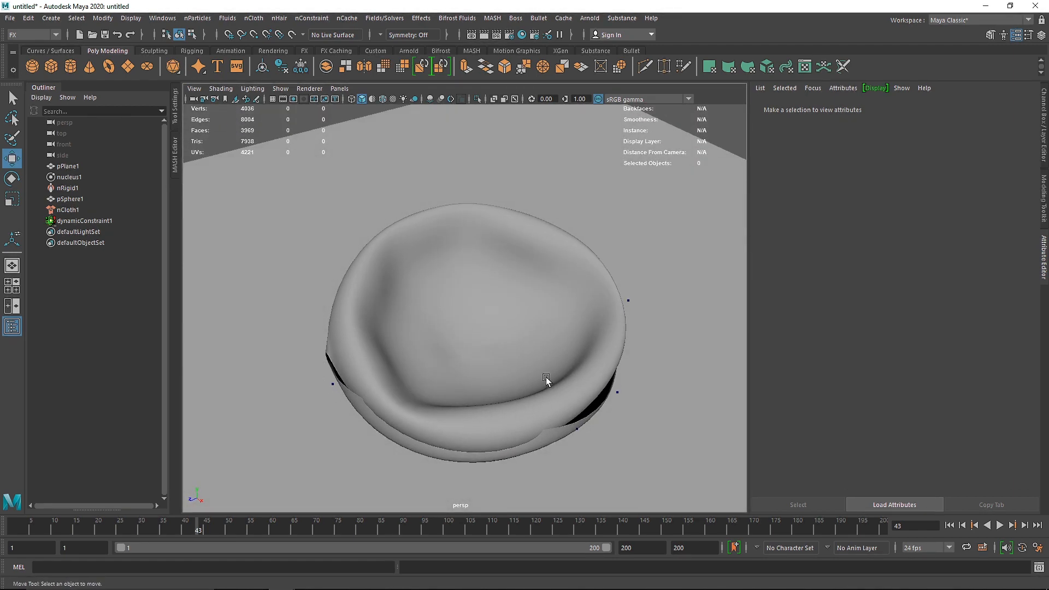
alt+right_drag(545, 376, 494, 313)
- Delete the torn sphere and create a new polygon sphere raised above the plane
click(493, 313)
key(Delete)
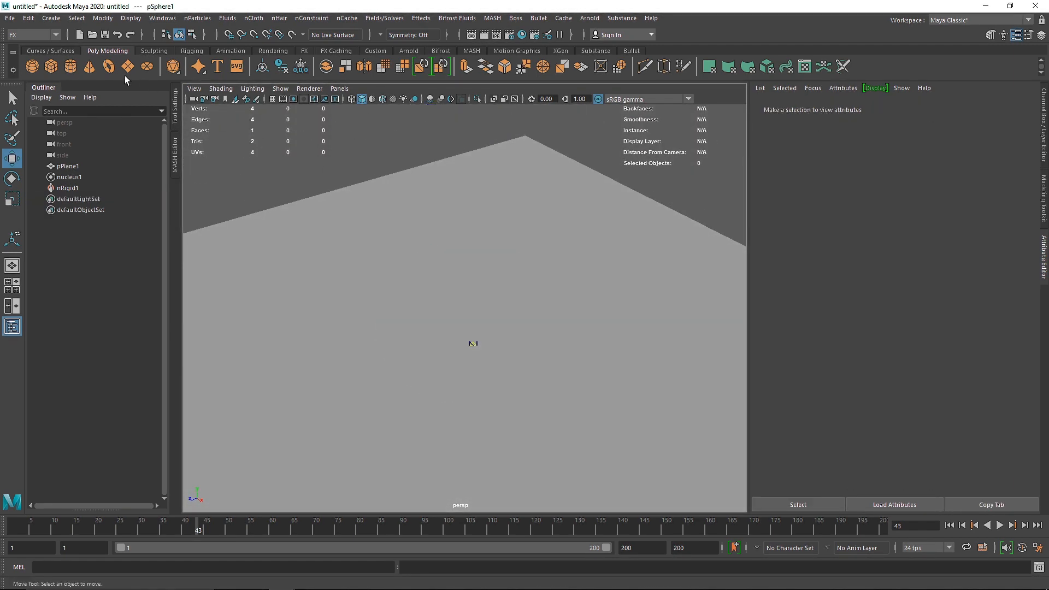
click(33, 66)
alt+drag(380, 223, 443, 210)
drag(468, 311, 471, 213)
click(523, 193)
click(487, 299)
drag(457, 308, 466, 160)
scroll(543, 207, down, 4)
alt+middle_drag(576, 212, 567, 240)
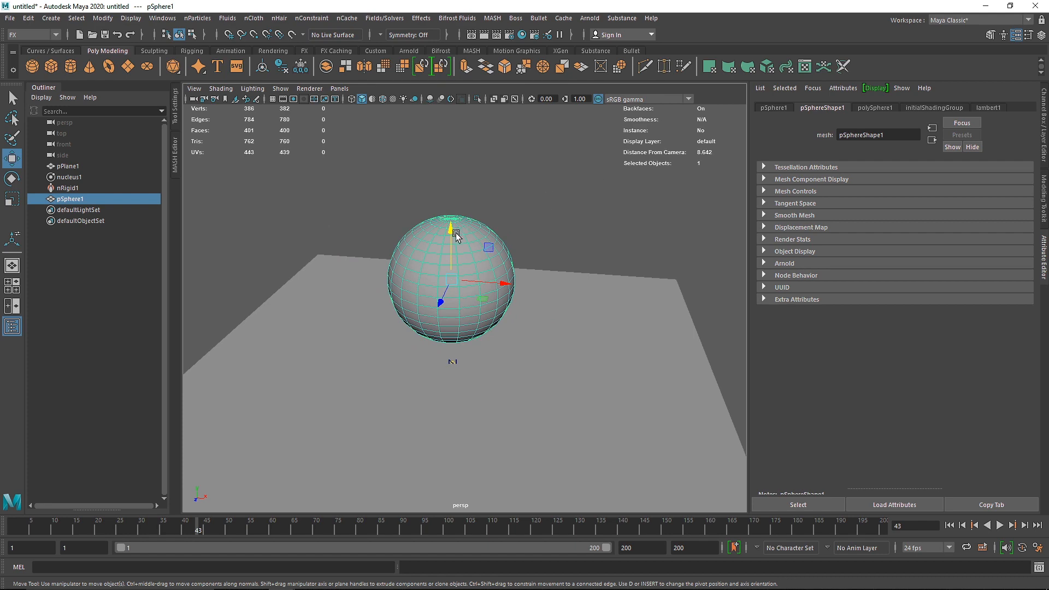
drag(457, 236, 457, 218)
- Set the new sphere's Subdivisions Axis and Subdivisions Height to 16
click(875, 108)
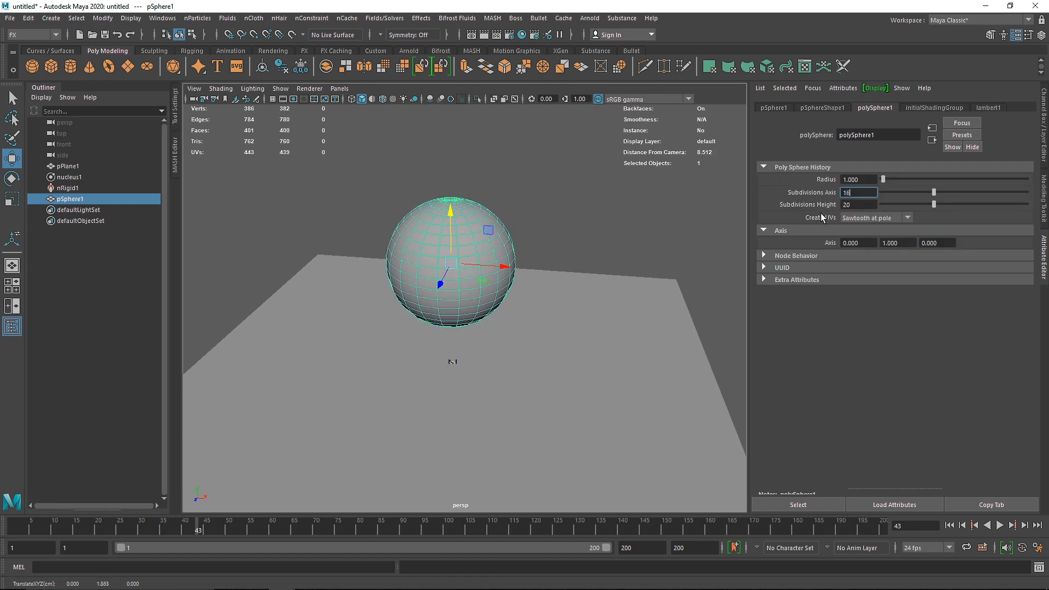
key(Tab)
text(16)
key(Return)
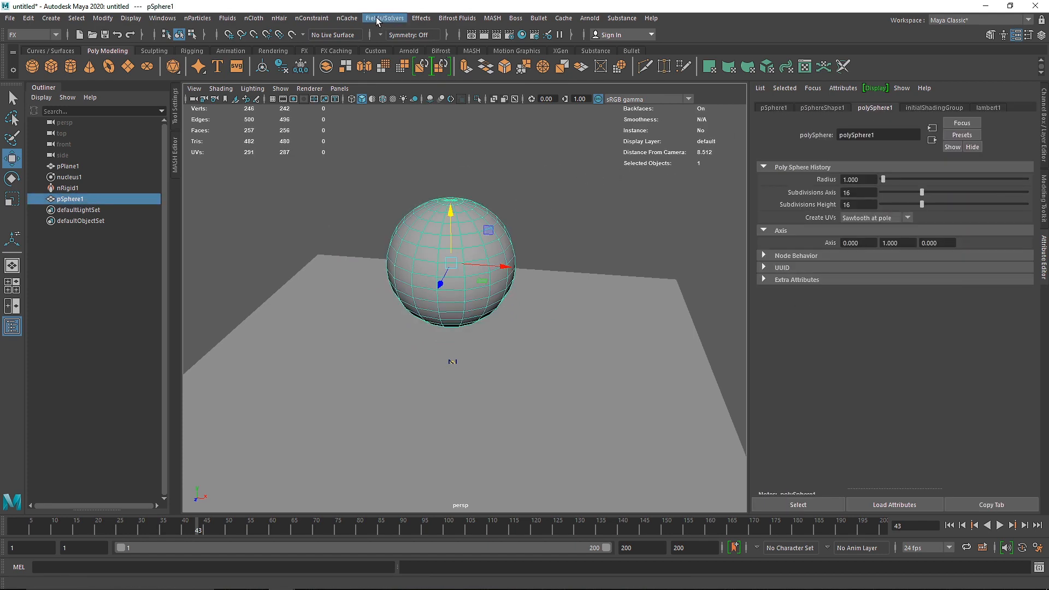
- Try to create a Tearable Surface constraint on the whole sphere without converting it to nCloth
click(312, 18)
click(356, 101)
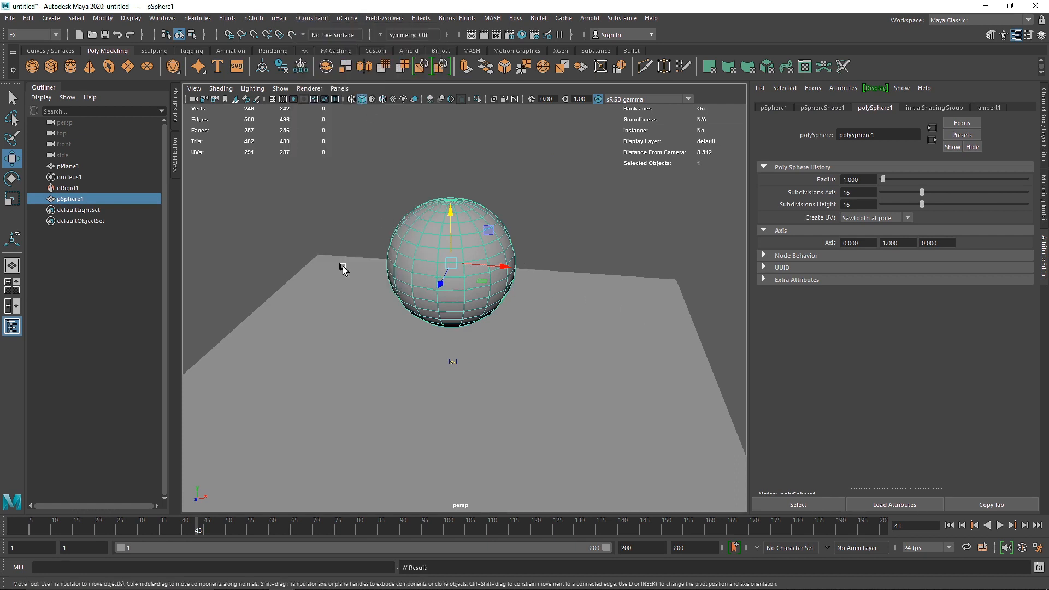
click(311, 18)
click(344, 104)
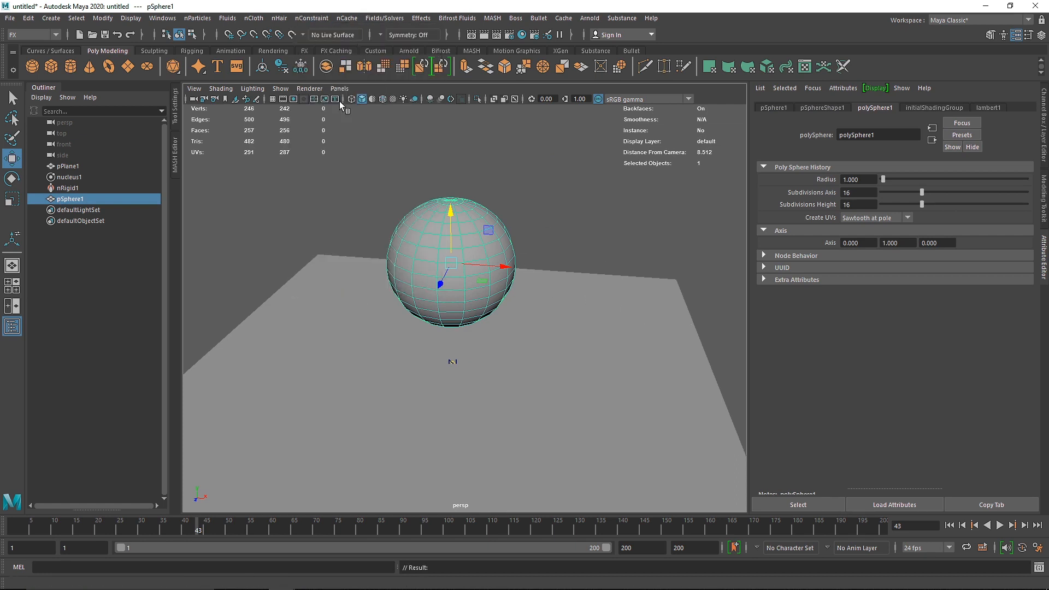
alt+drag(519, 205, 489, 217)
click(538, 218)
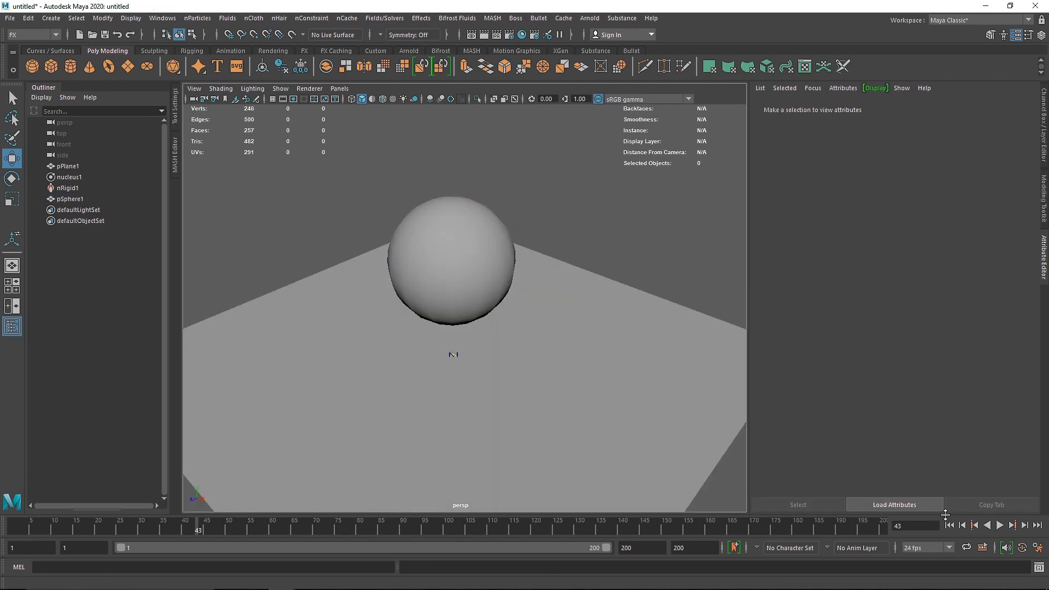
- Replace the existing sphere with a new polygon sphere raised about 1.85 cm above the plane's origin
alt+drag(534, 338, 468, 243)
click(468, 244)
key(Delete)
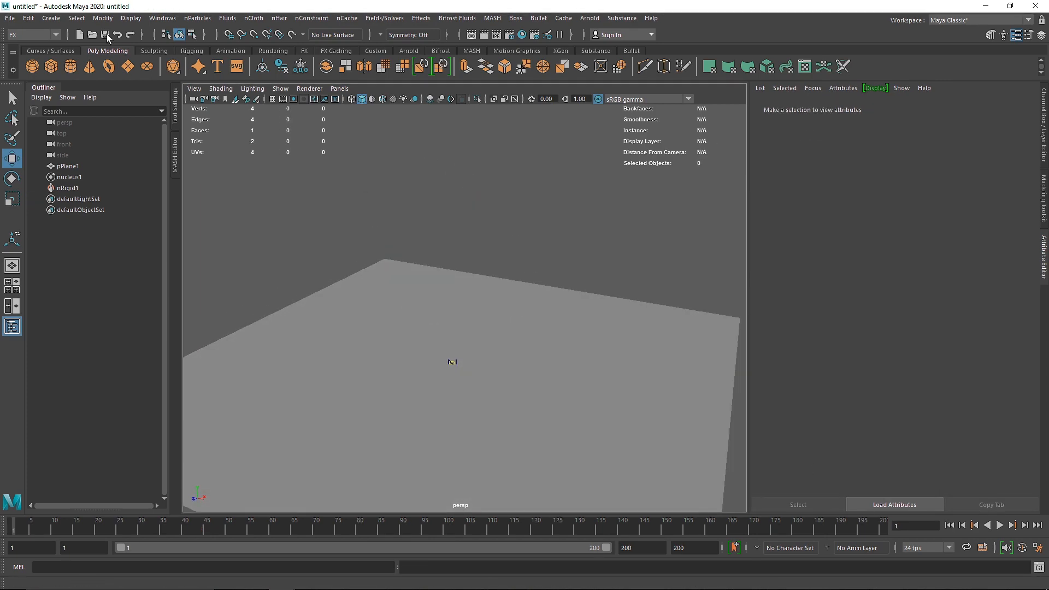
click(33, 66)
drag(452, 299, 450, 200)
- Convert the sphere to nCloth and set its axis and height subdivisions to 16
click(254, 18)
click(275, 57)
click(453, 224)
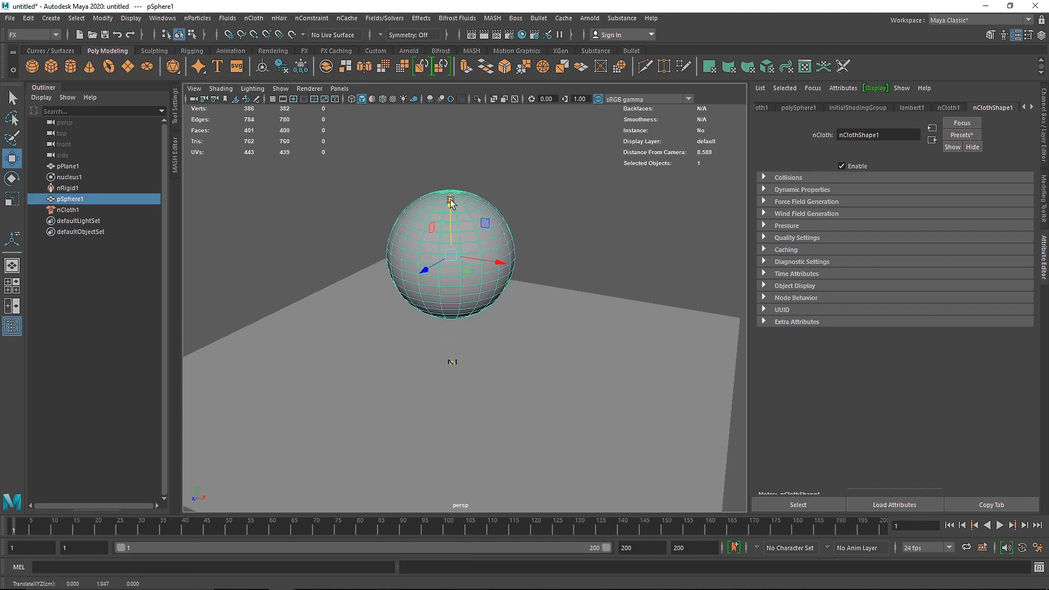
click(791, 109)
text(16)
key(Tab)
text(16)
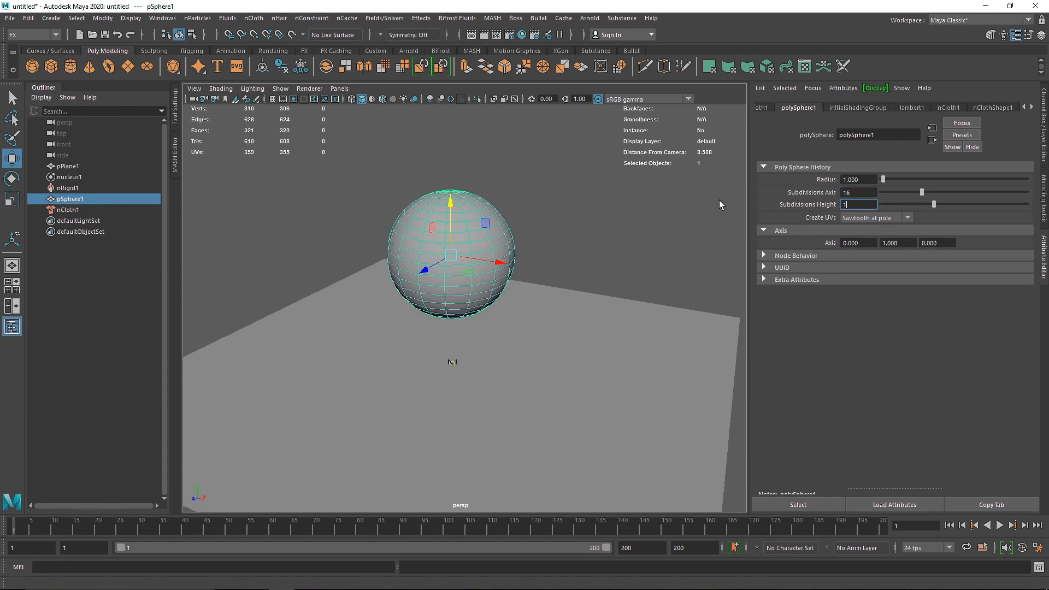
click(678, 208)
- Apply a Tearable Surface constraint to the 16-subdivision nCloth sphere
click(470, 234)
click(313, 18)
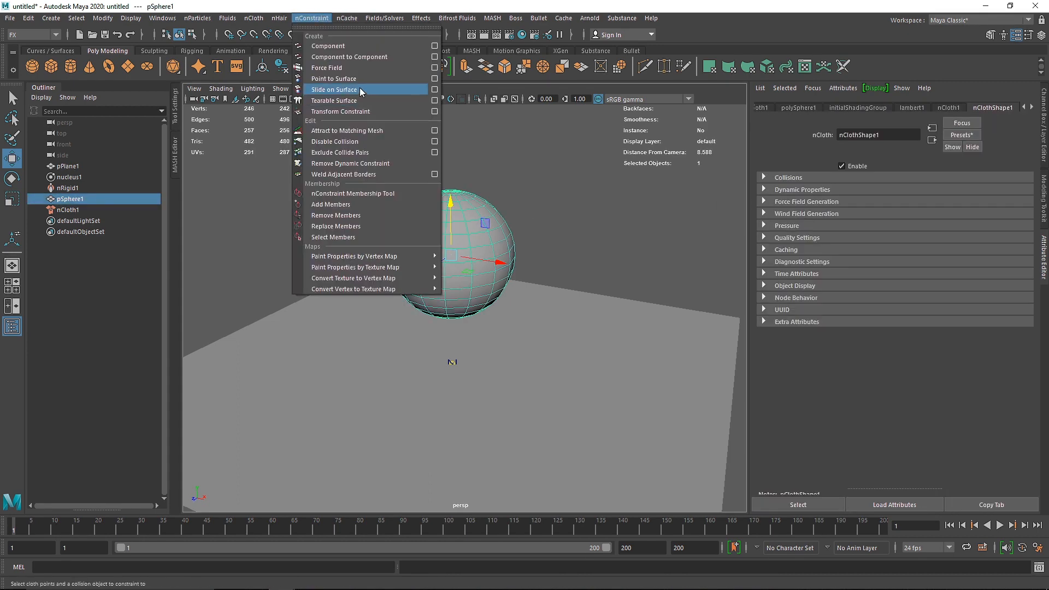
click(428, 89)
alt+drag(501, 188, 461, 235)
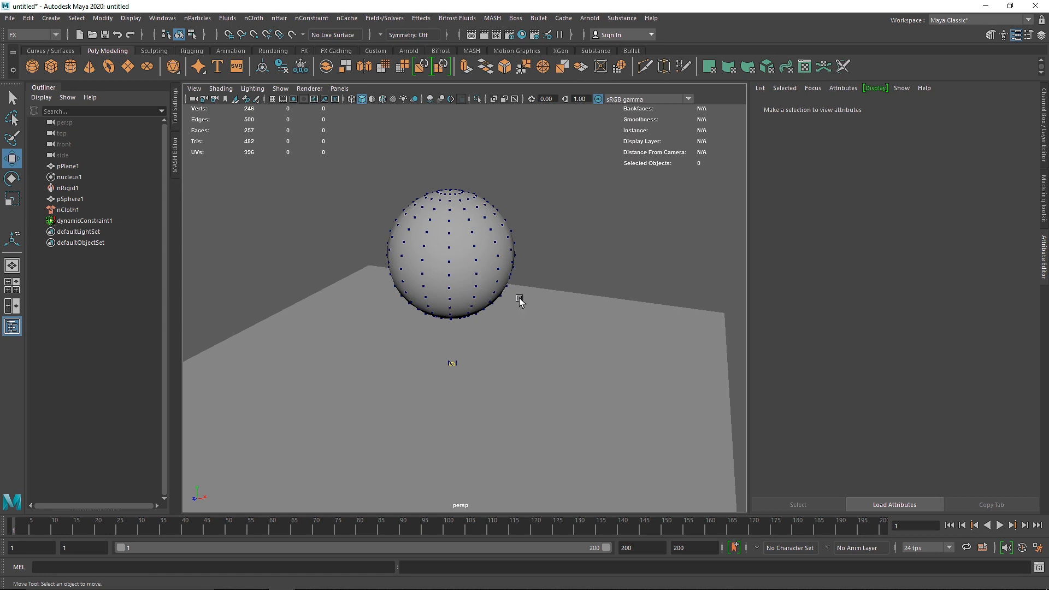
- Play the cloth simulation, examine how the sphere lands on the plane, and return to the first frame
click(999, 525)
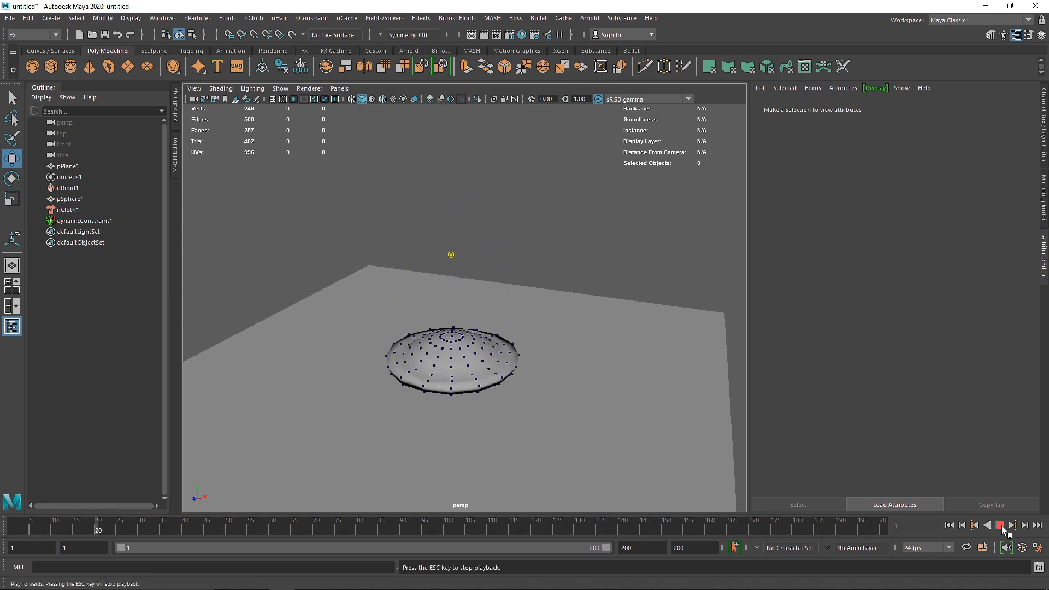
click(1001, 528)
scroll(480, 363, up, 4)
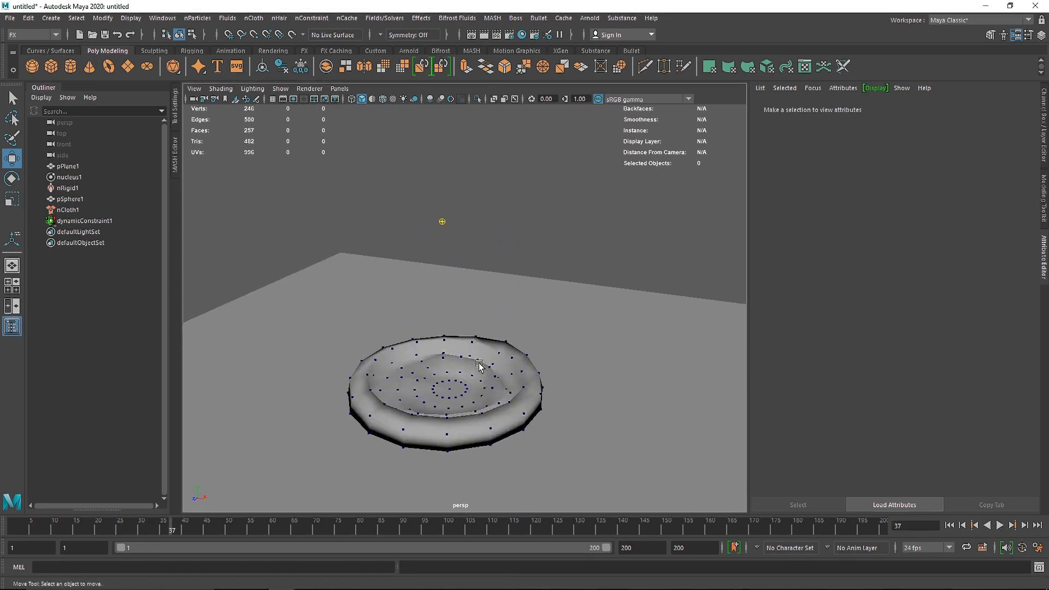
mouse_move(484, 400)
alt+mouse_down()
mouse_move(482, 435)
mouse_move(481, 410)
alt+mouse_up()
click(949, 525)
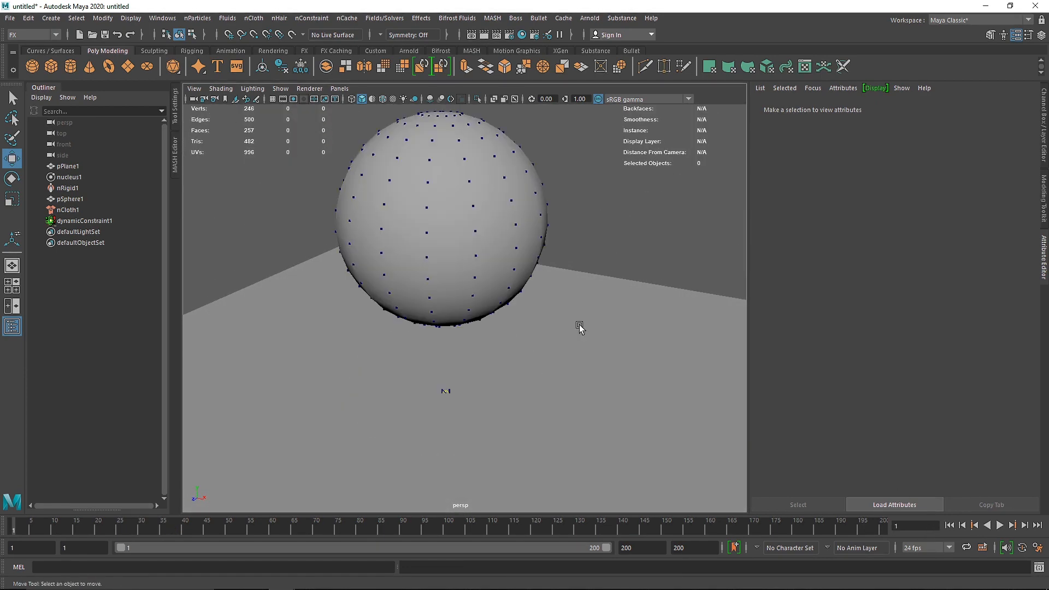
- Replace the sphere's nCloth settings with the tshirt preset
click(465, 229)
click(948, 107)
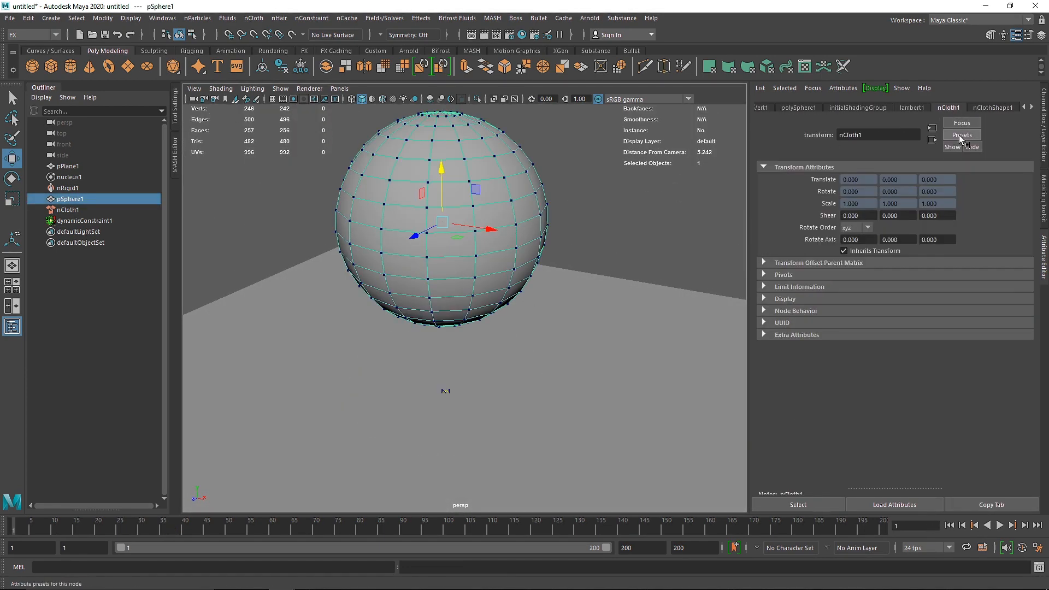
click(983, 111)
click(961, 135)
mouse_move(969, 339)
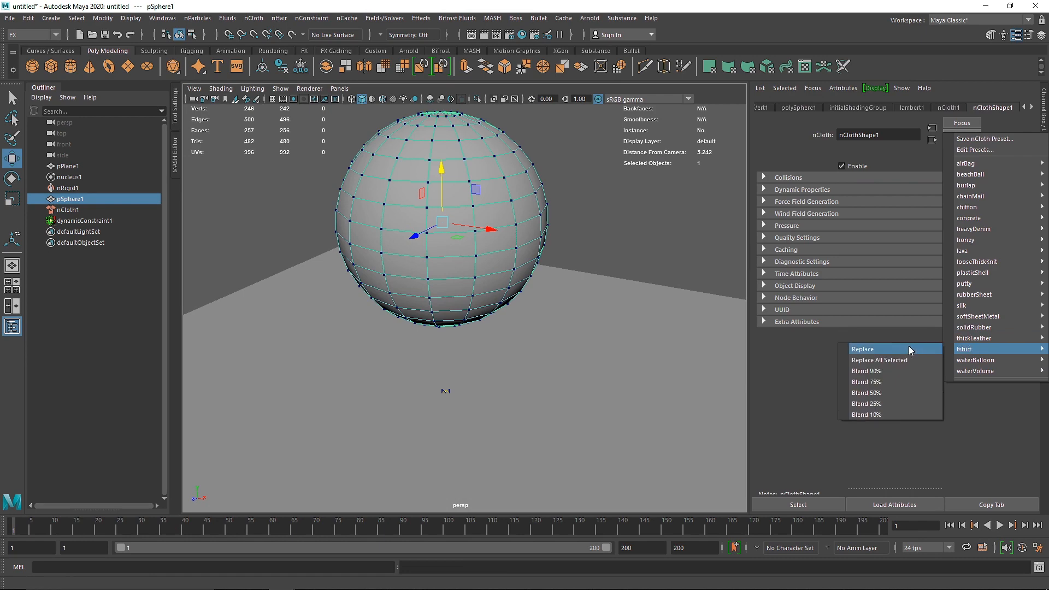
click(909, 347)
- Play the simulation with the tshirt preset, examine the landed sphere's openings, and return to the first frame
click(999, 525)
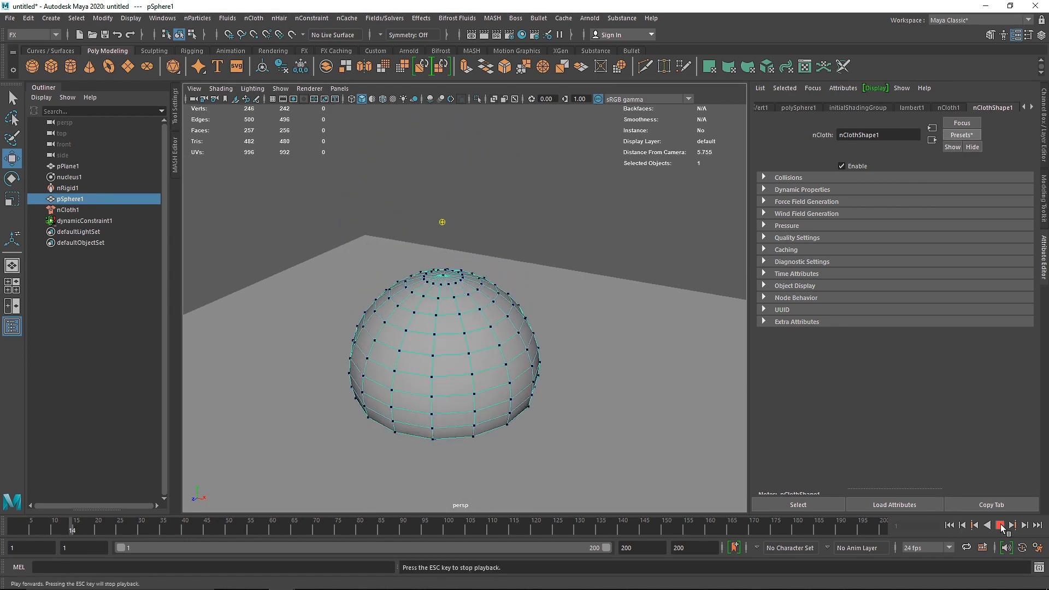
click(999, 526)
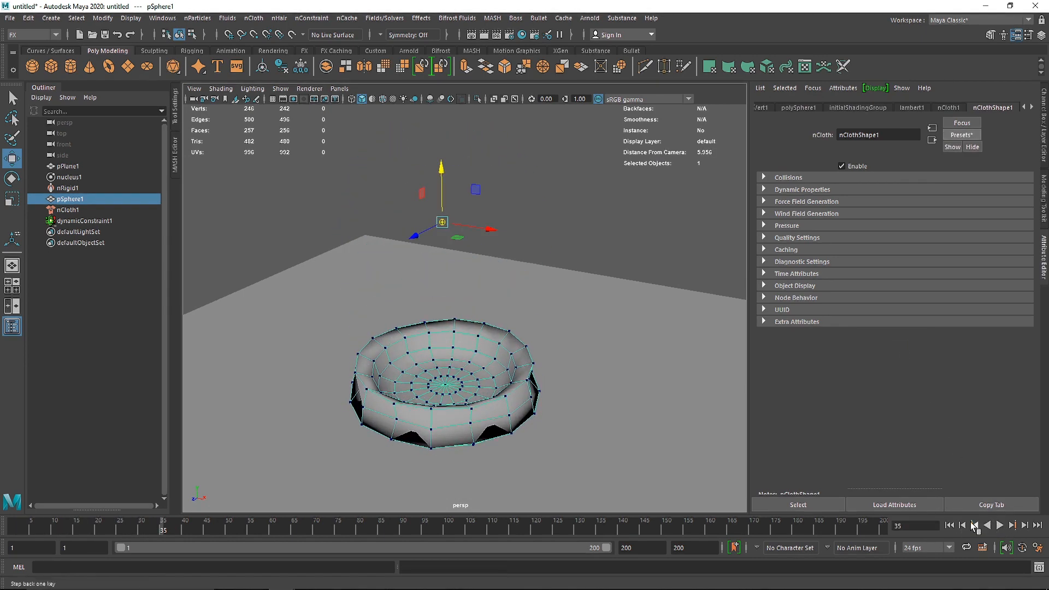
alt+drag(617, 478, 538, 441)
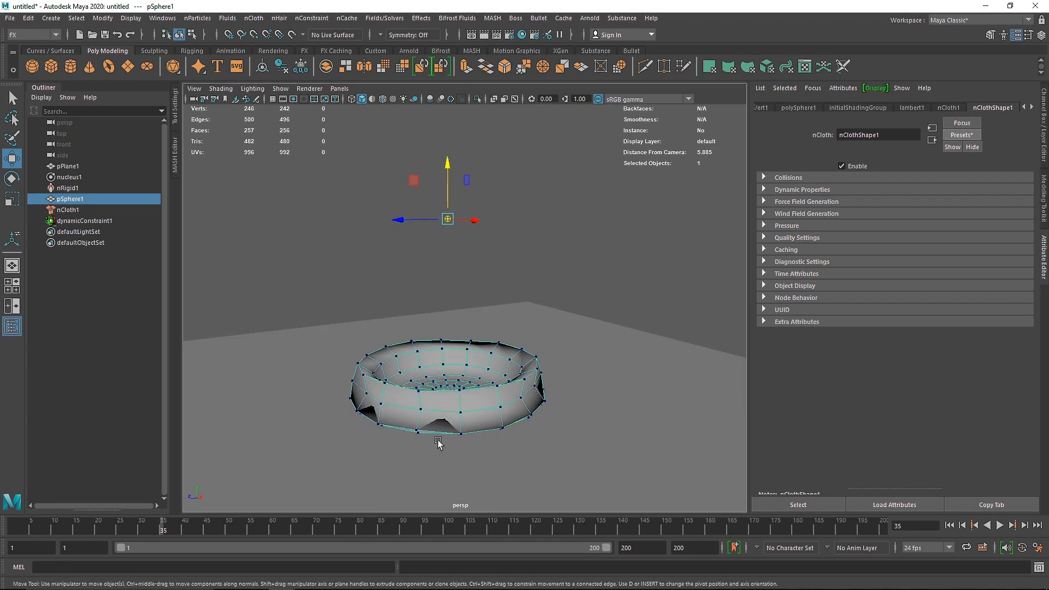
click(953, 525)
- Replace the sphere's nCloth settings with the thickLeather preset
click(962, 135)
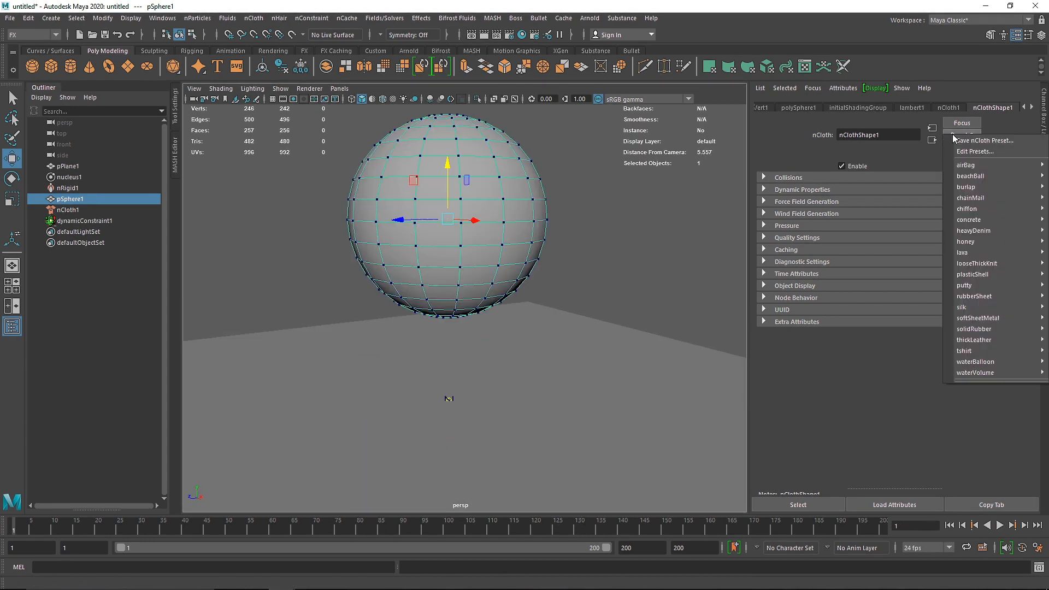
mouse_move(974, 296)
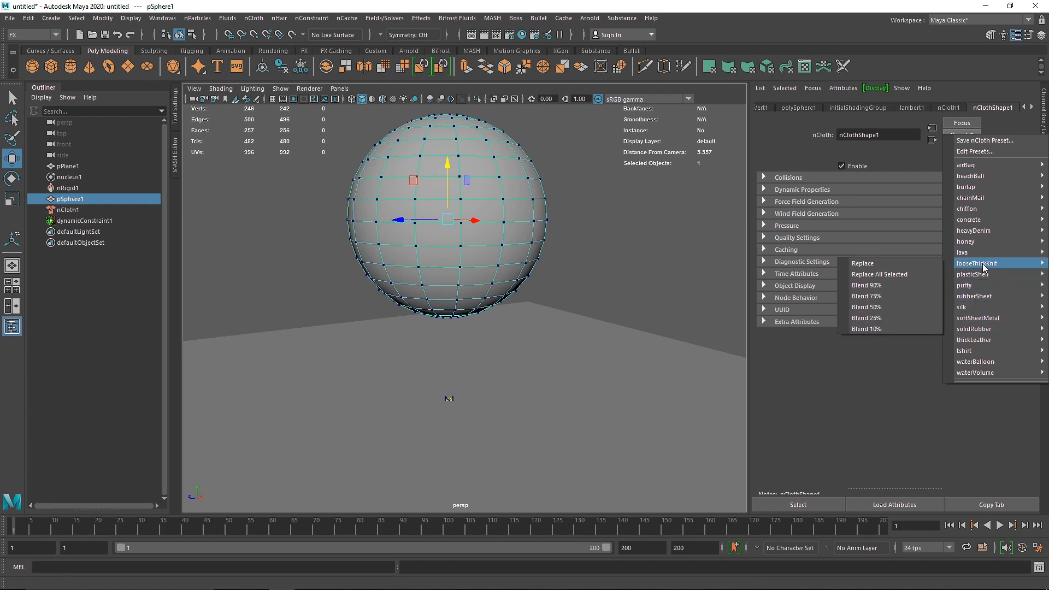
mouse_move(977, 341)
click(917, 341)
- Play the simulation with the thickLeather preset and examine the sphere's shape on the plane
scroll(480, 299, up, 2)
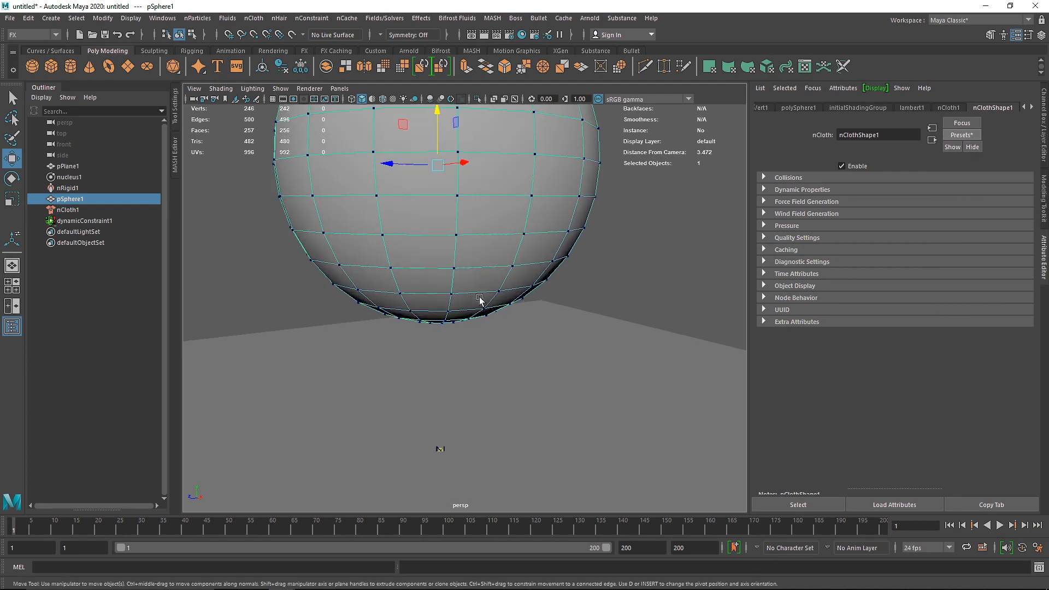
scroll(465, 298, down, 3)
alt+drag(456, 295, 471, 309)
click(626, 220)
click(999, 525)
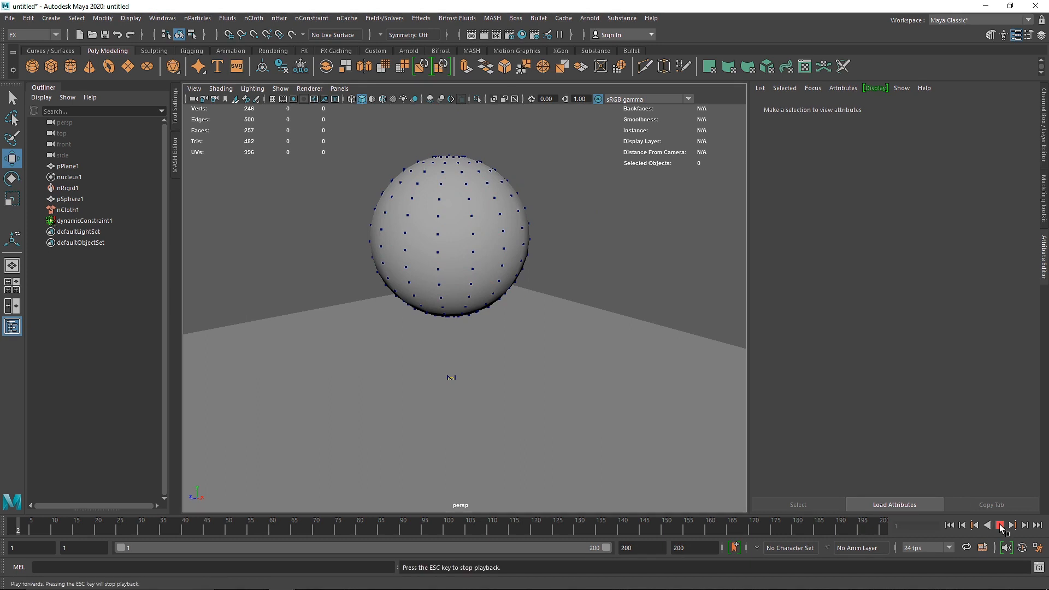
click(999, 525)
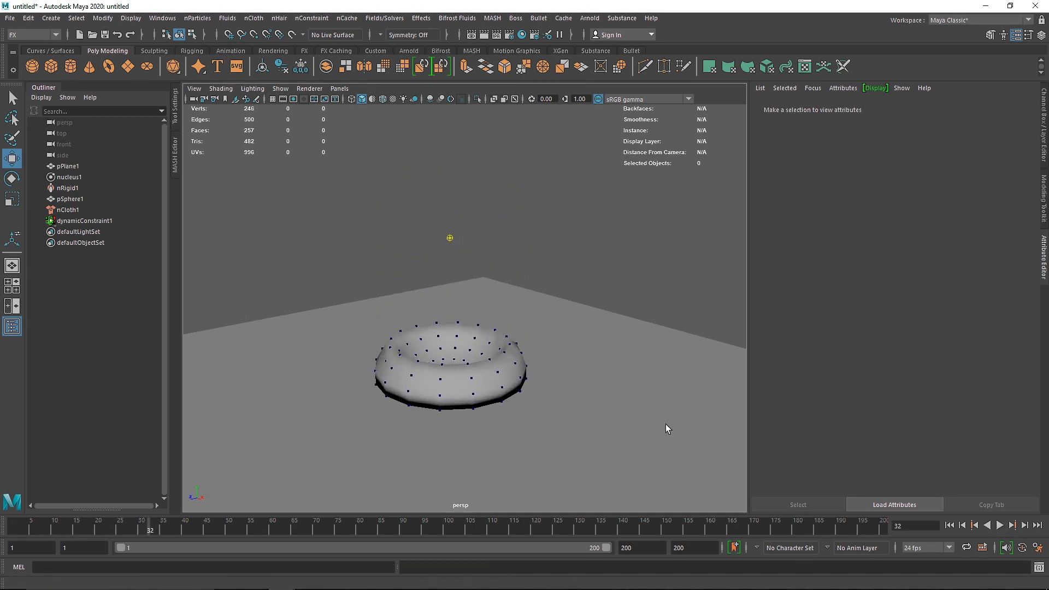
alt+drag(666, 426, 498, 379)
scroll(475, 349, up, 5)
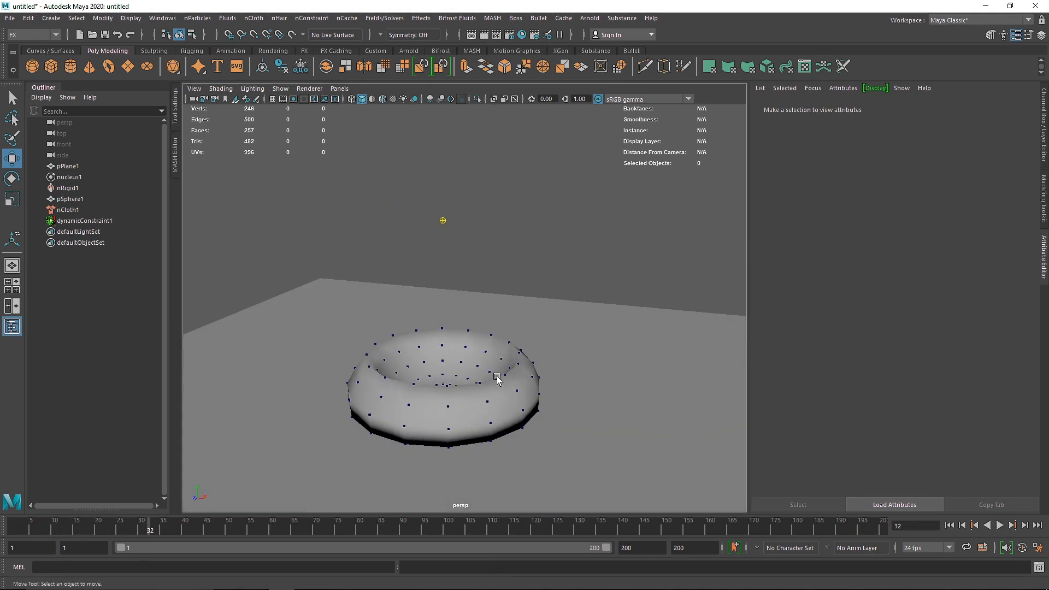
- Replace the deformed sphere with a new default polygon sphere, scaled up and raised about 2.57 cm above the origin
click(477, 386)
key(Delete)
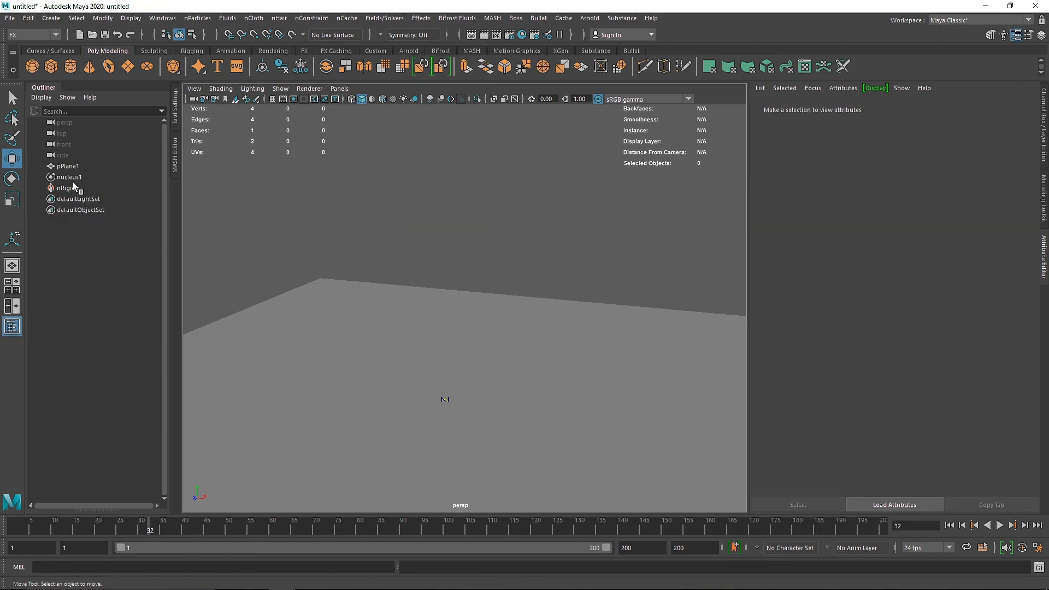
click(39, 67)
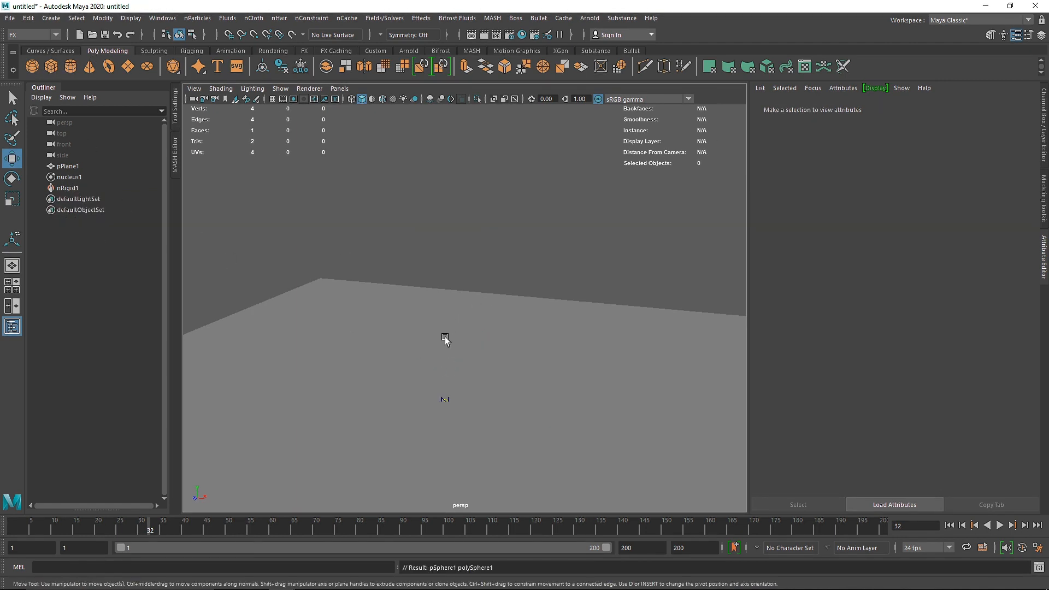
scroll(449, 360, down, 5)
drag(456, 314, 456, 222)
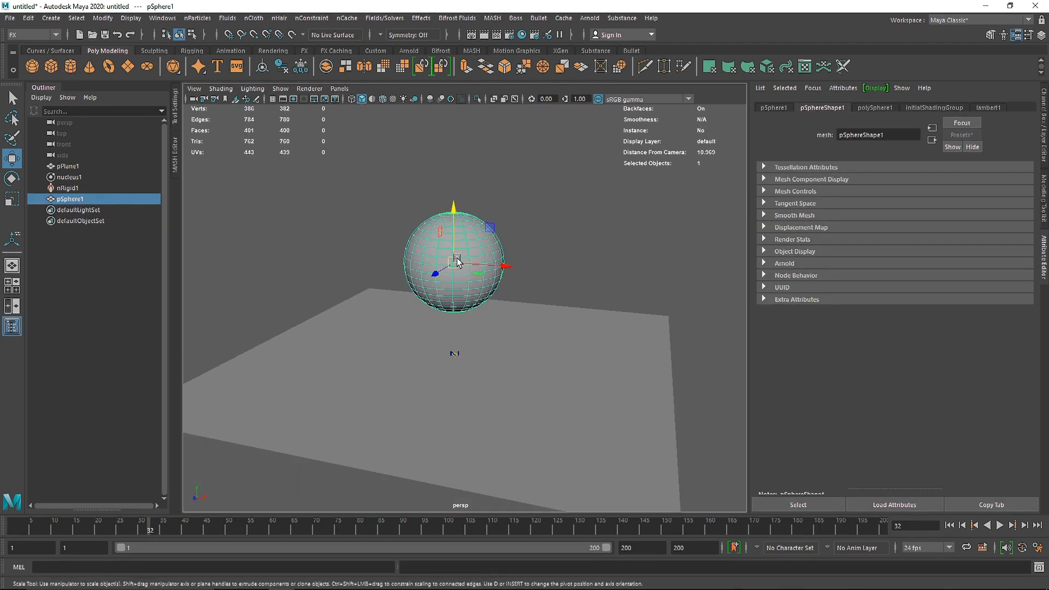
key(r)
drag(457, 260, 484, 262)
key(w)
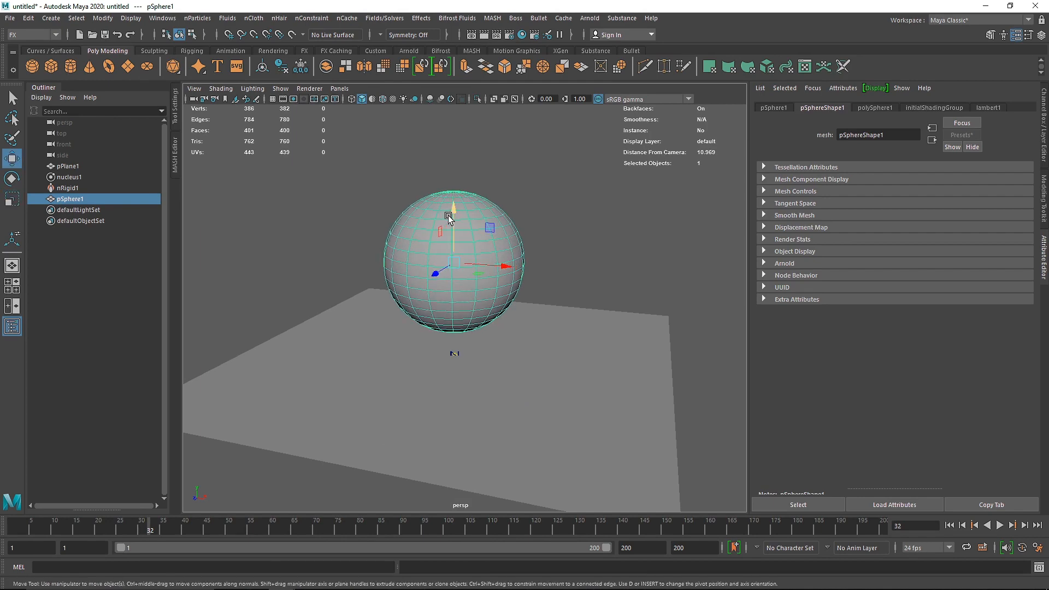
drag(448, 216, 447, 172)
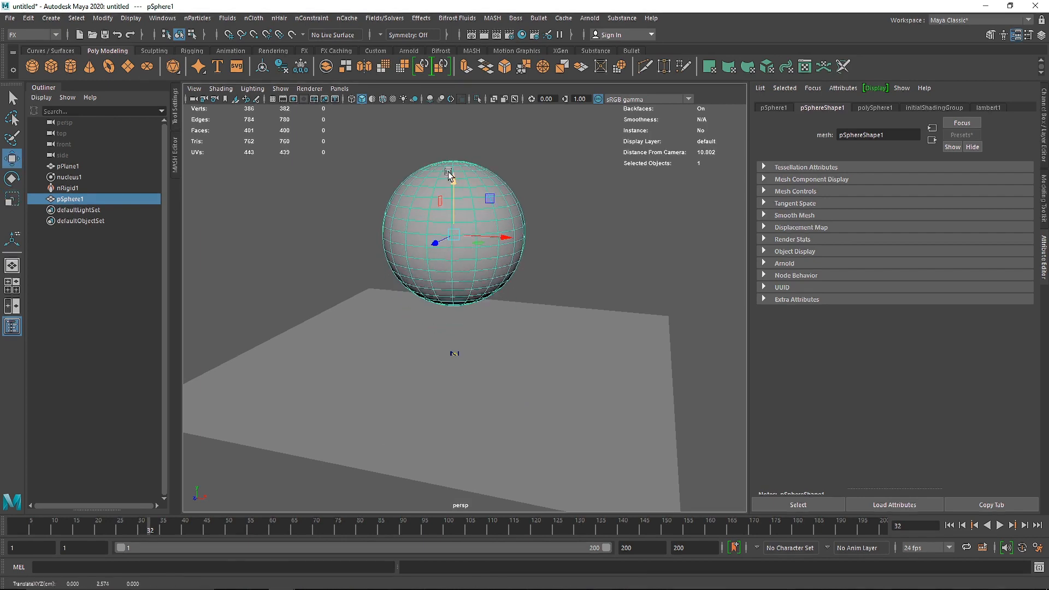
- Convert the enlarged sphere to nCloth and test its fall onto the plane from the first frame
click(255, 19)
click(279, 57)
alt+drag(700, 337, 632, 337)
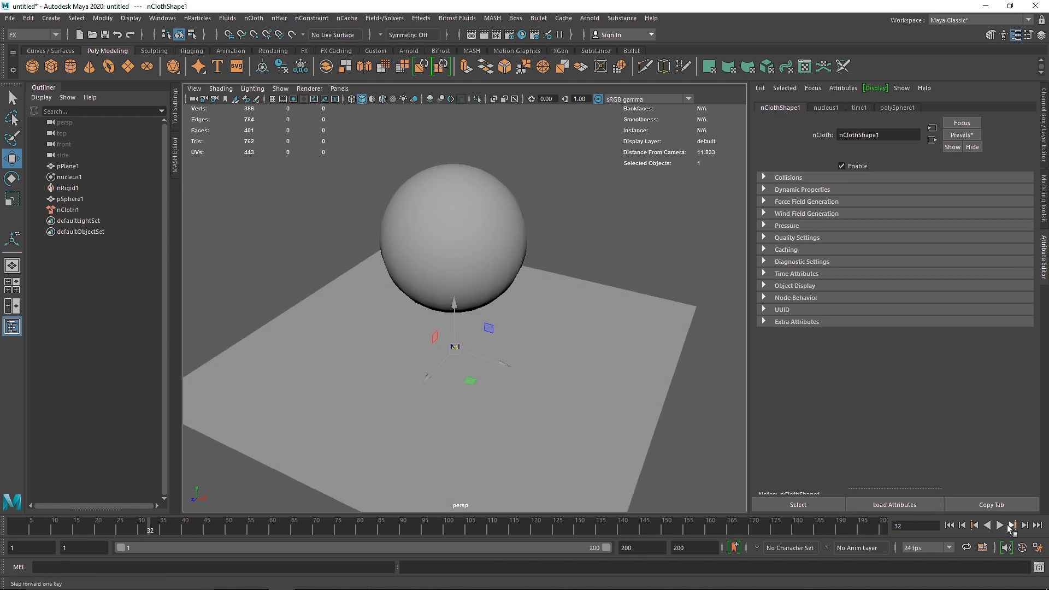
click(1002, 526)
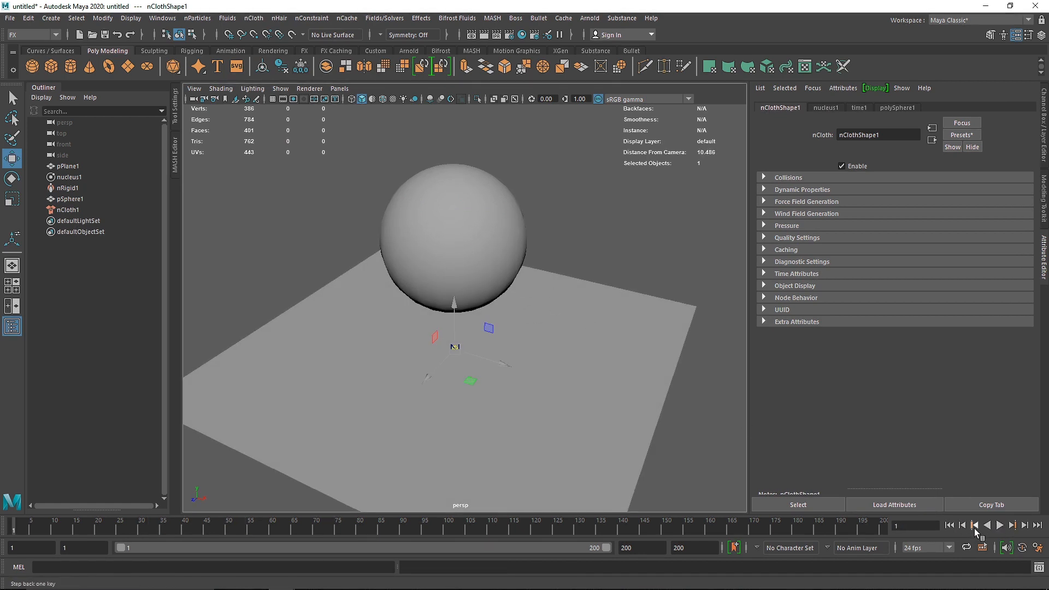
click(998, 525)
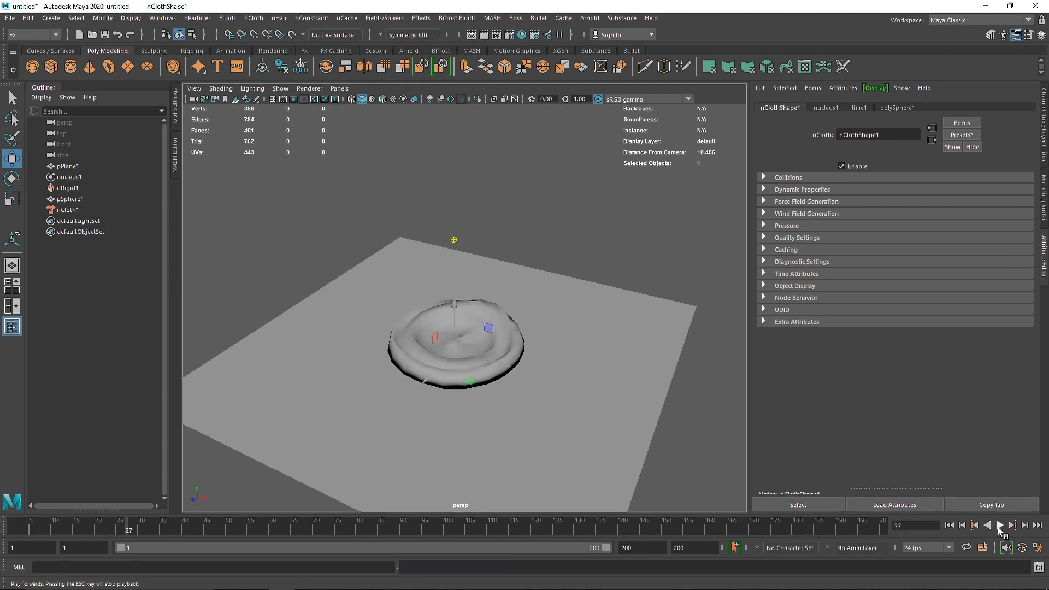
click(949, 525)
- Apply a Tearable Surface constraint to the enlarged nCloth sphere
click(463, 229)
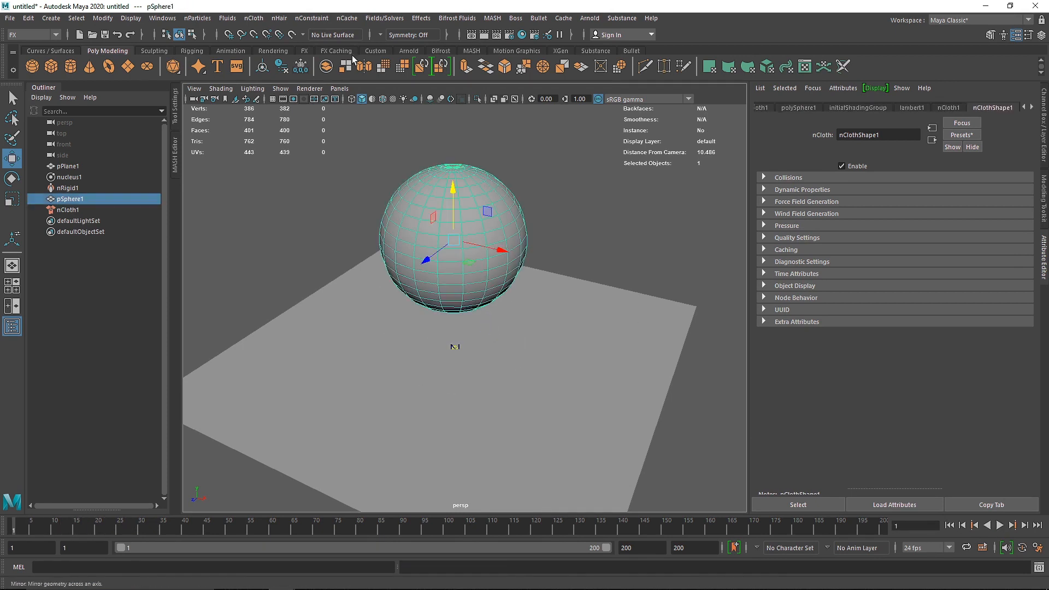
click(312, 18)
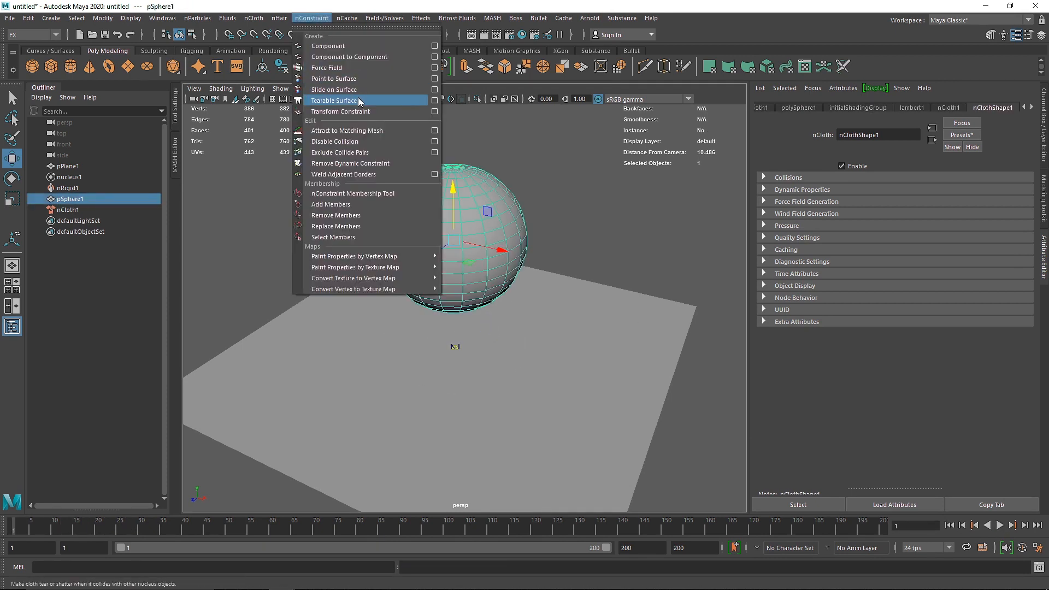
click(359, 100)
- Play the simulation of the constrained sphere and examine its surface for tearing after it lands
click(999, 525)
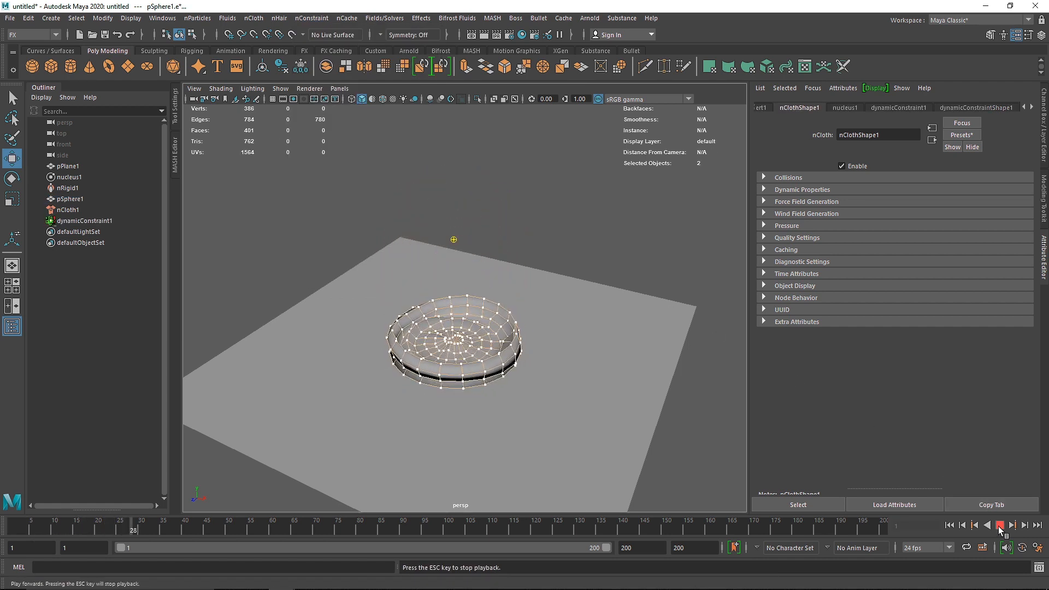
click(1000, 527)
scroll(590, 363, up, 5)
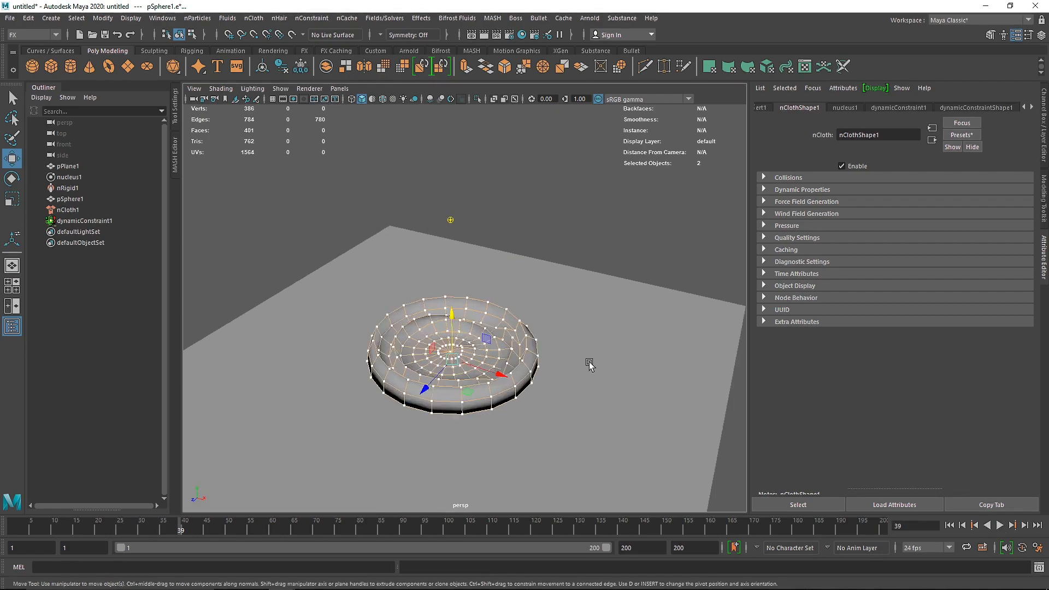
key(3)
mouse_move(576, 365)
alt+mouse_down()
mouse_move(444, 372)
mouse_move(536, 316)
mouse_move(587, 360)
alt+mouse_up()
scroll(568, 362, down, 5)
alt+drag(519, 369, 679, 368)
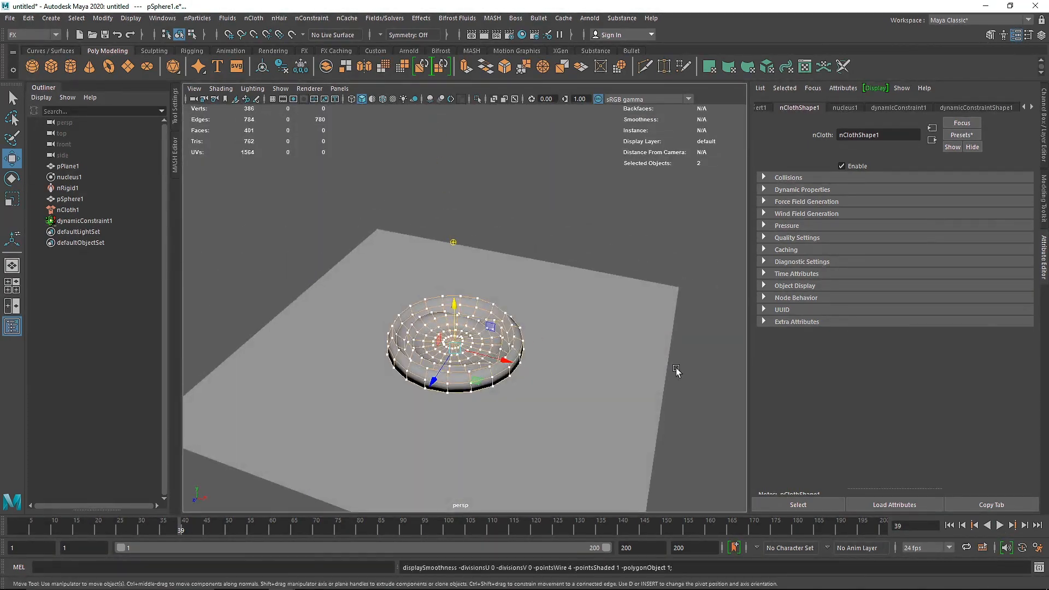
- Select dynamicConstraint1 and show its attributes
click(724, 376)
click(476, 342)
click(94, 221)
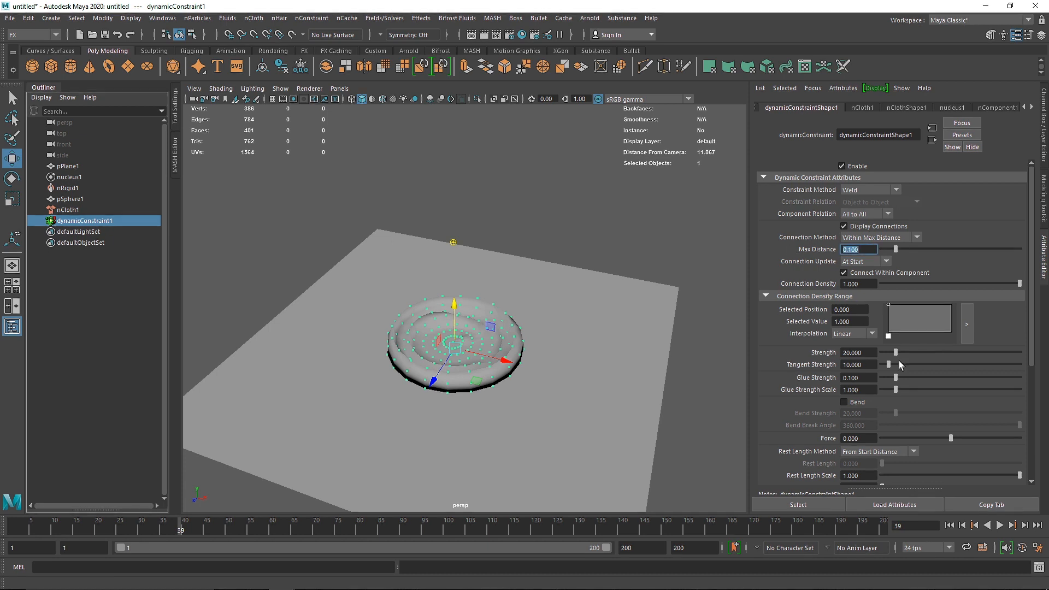
- Play the simulation from the first frame and examine how the sphere tears with the current constraint settings
click(949, 525)
click(999, 525)
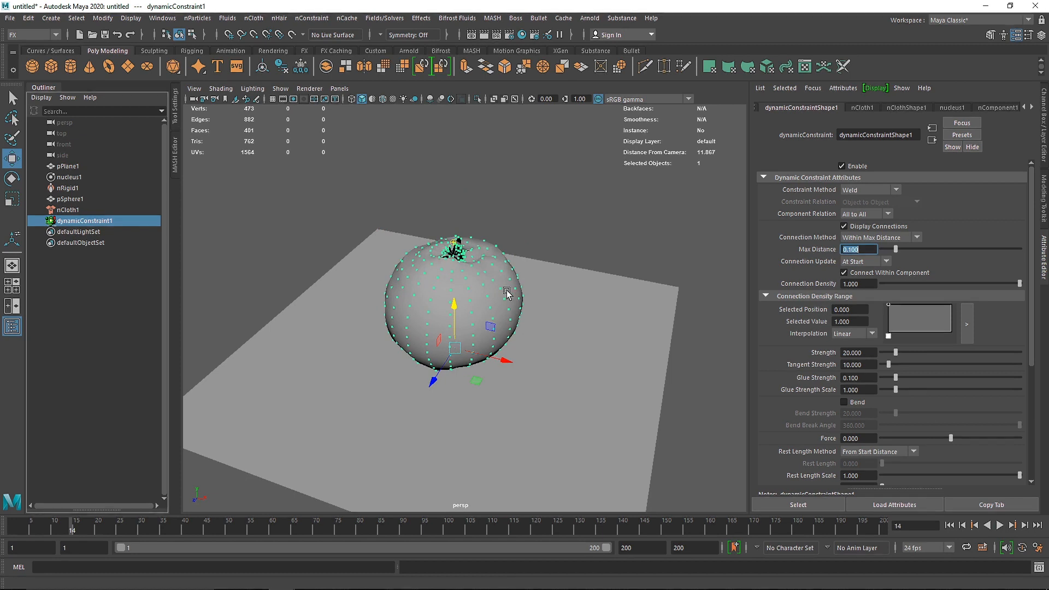
click(999, 525)
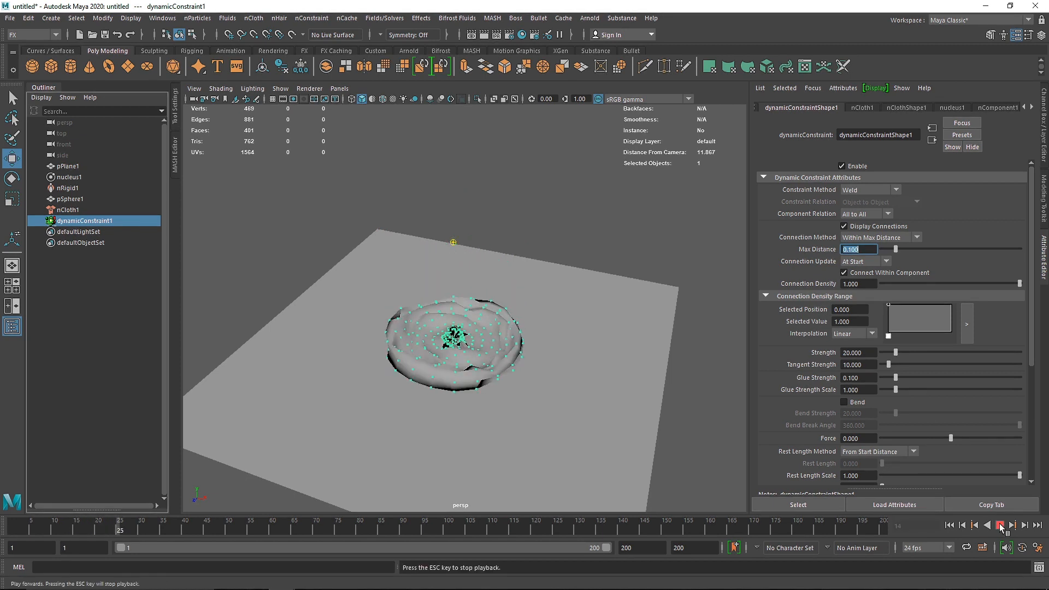
- Set the constraint's Max Distance to 0.2 and play the simulation from the first frame to inspect the torn pieces
click(949, 524)
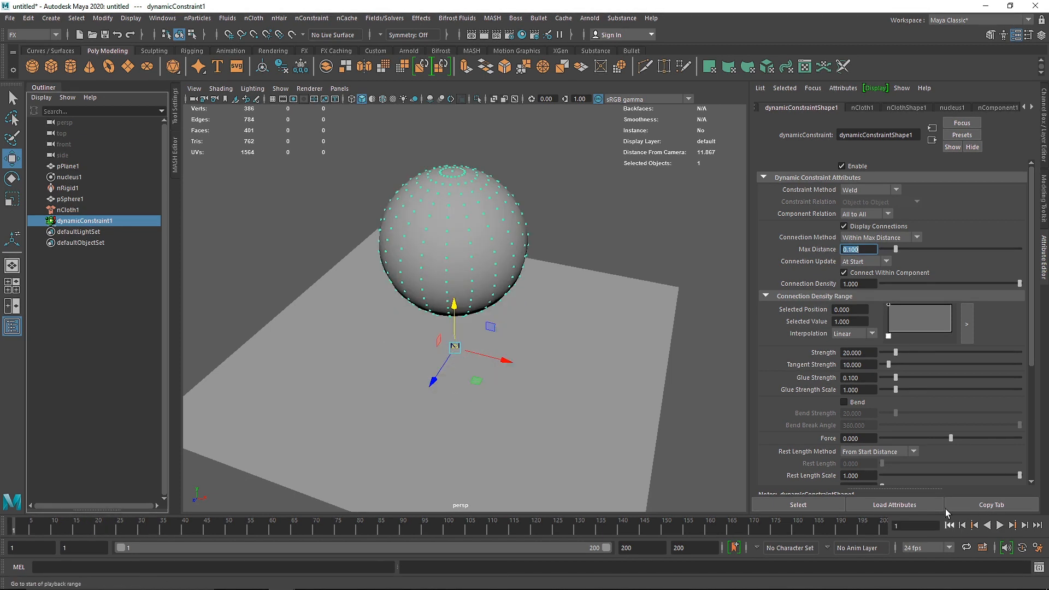
click(999, 524)
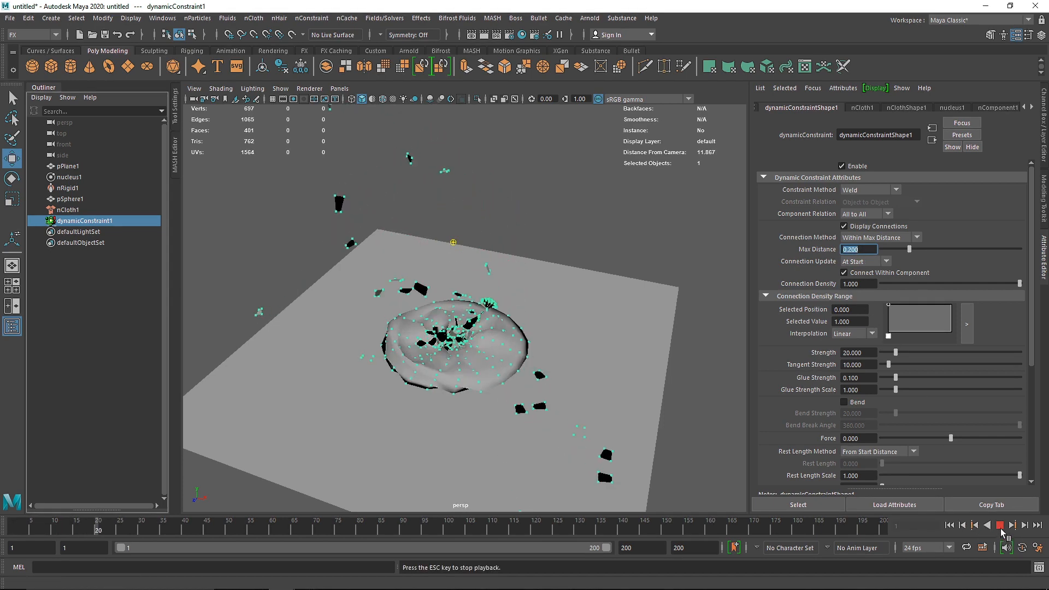
key(Escape)
click(617, 259)
alt+drag(617, 260, 516, 340)
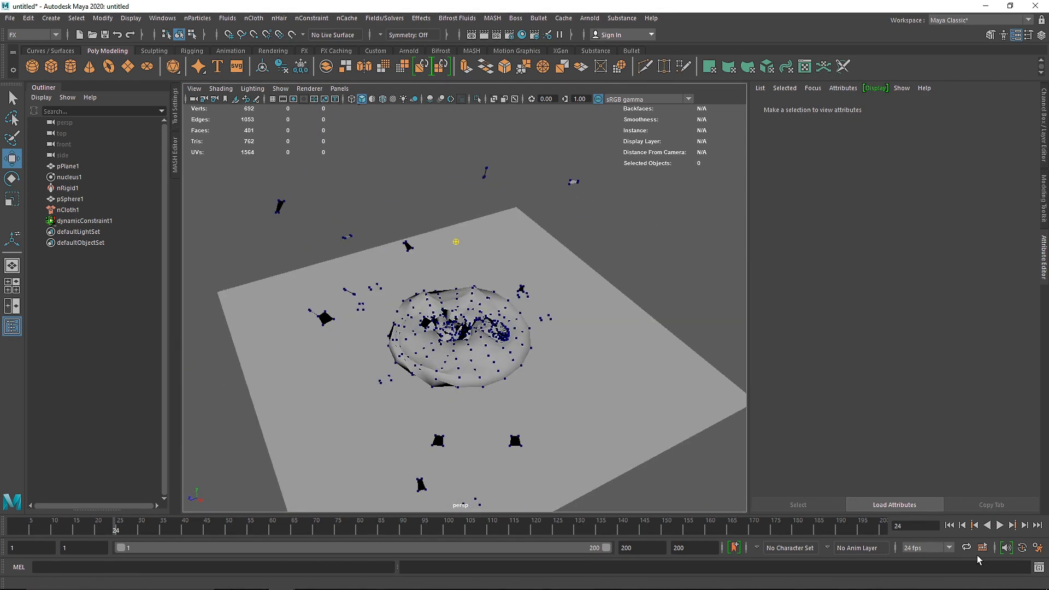
- Set dynamicConstraint1's Max Distance to 0.05, play the simulation from the first frame and inspect the sphere up close
click(949, 526)
click(455, 344)
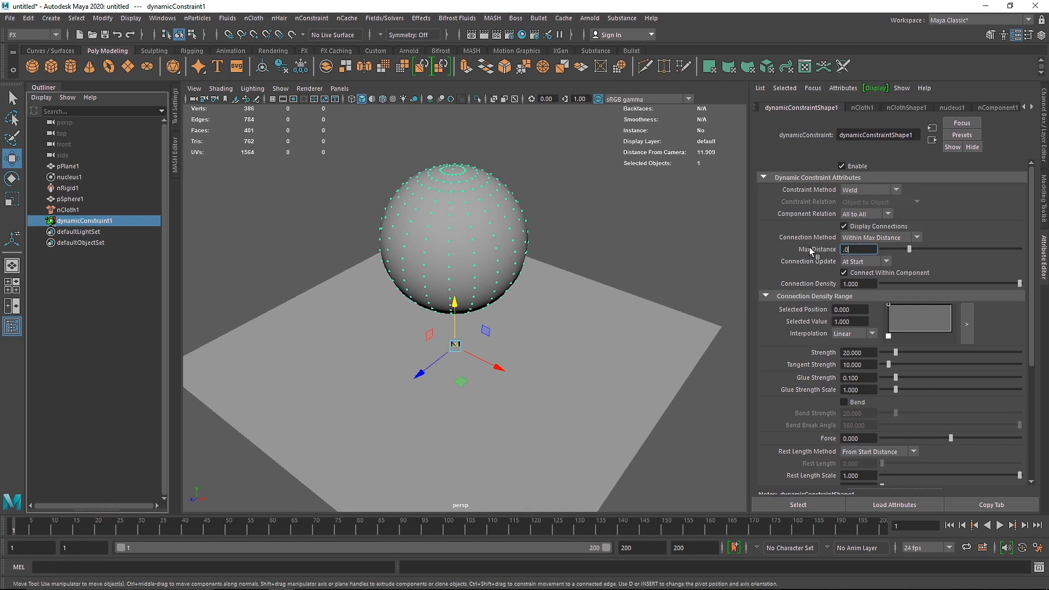
text(5)
key(Return)
click(999, 525)
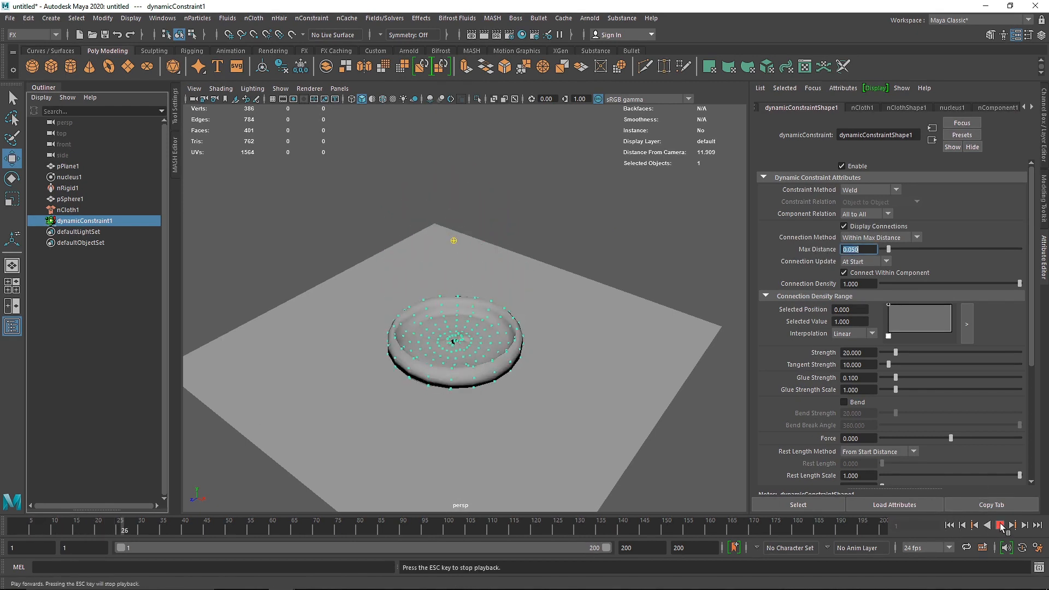
click(1000, 525)
key(f)
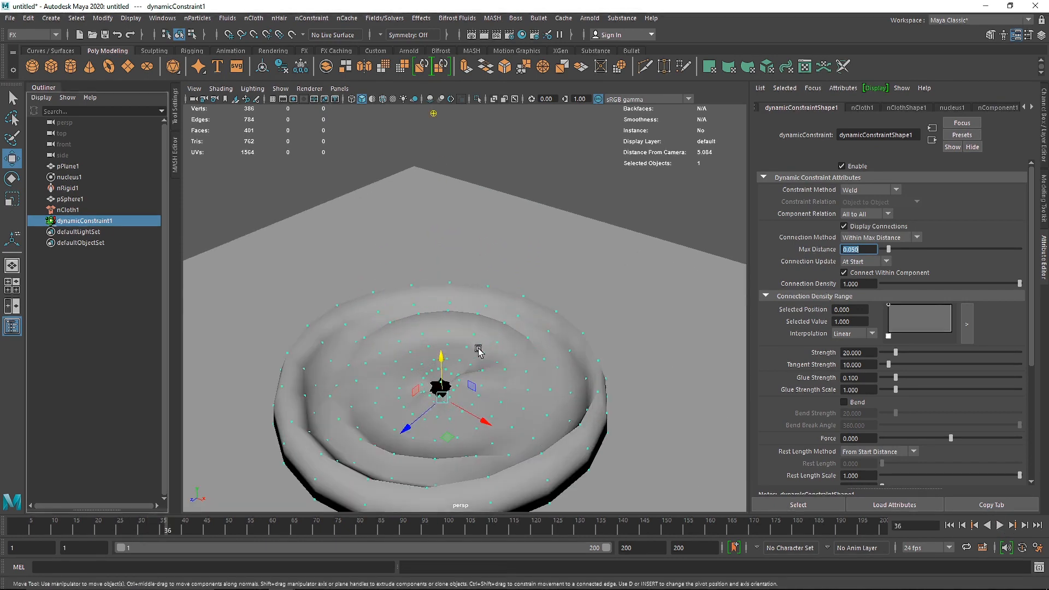
scroll(465, 366, down, 4)
alt+drag(465, 366, 480, 337)
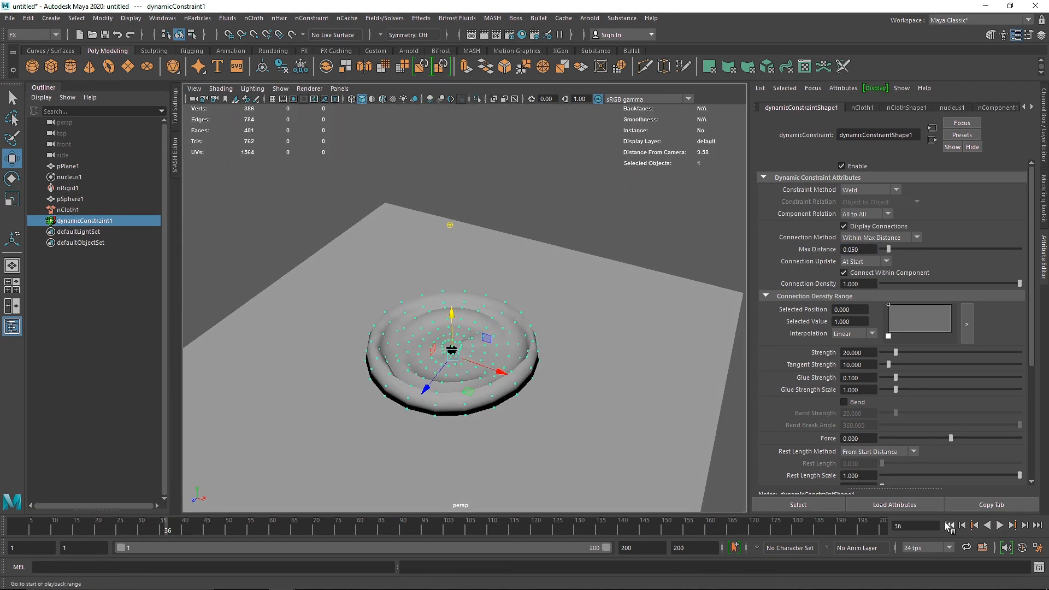
- Return to the first frame and set the constraint's Max Distance to 0.01
click(949, 525)
scroll(534, 363, down, 4)
text(0.01)
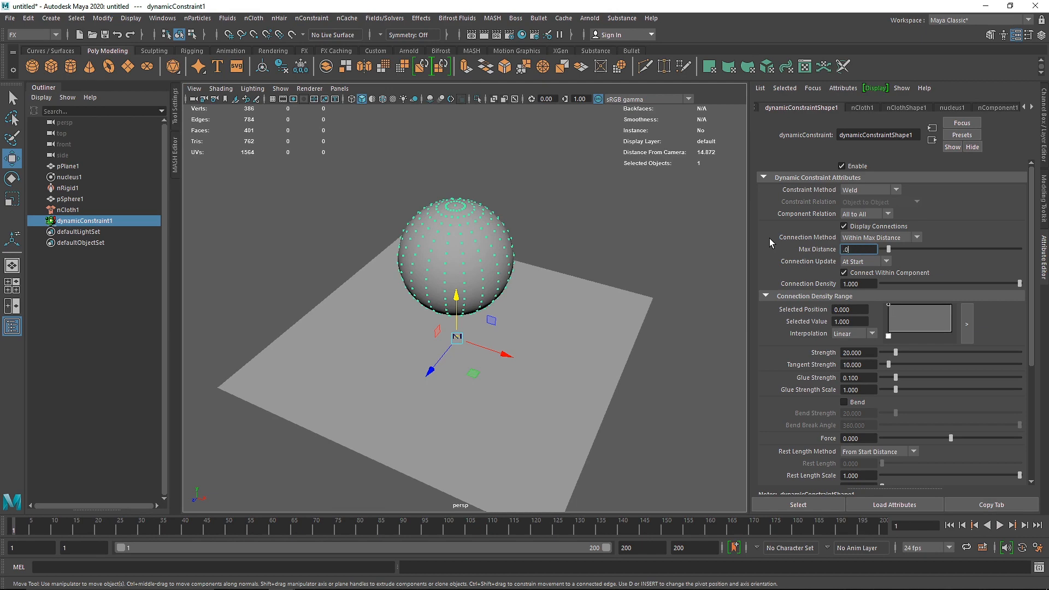
key(Return)
- Duplicate the cloth sphere, move the copy along X clear of the original and scale it down to about 0.2
right_drag(491, 238, 464, 246)
key(ctrl+d)
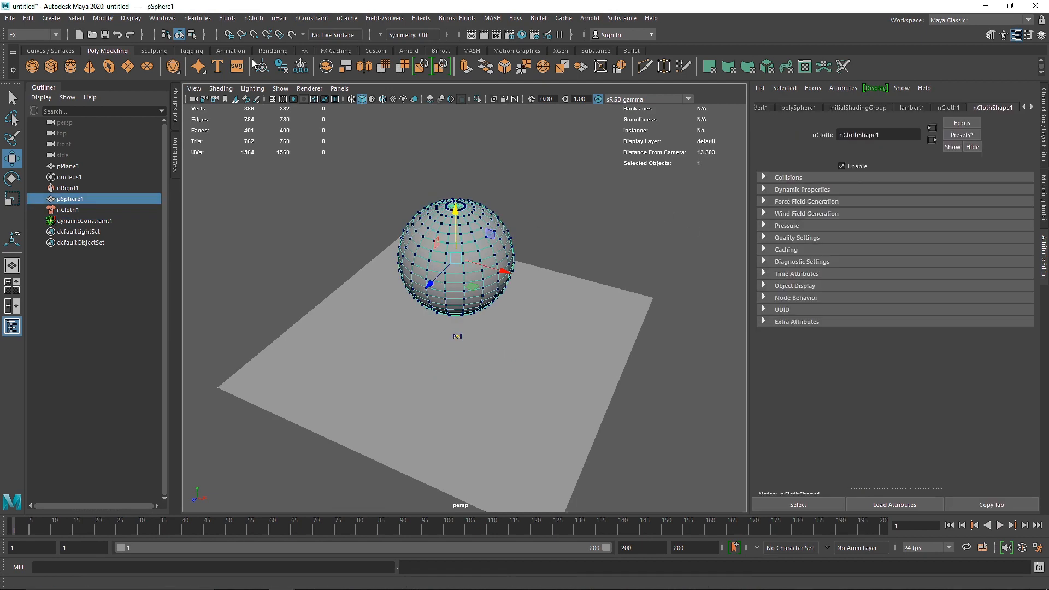
drag(451, 232, 414, 281)
click(452, 310)
key(ctrl+z)
key(r)
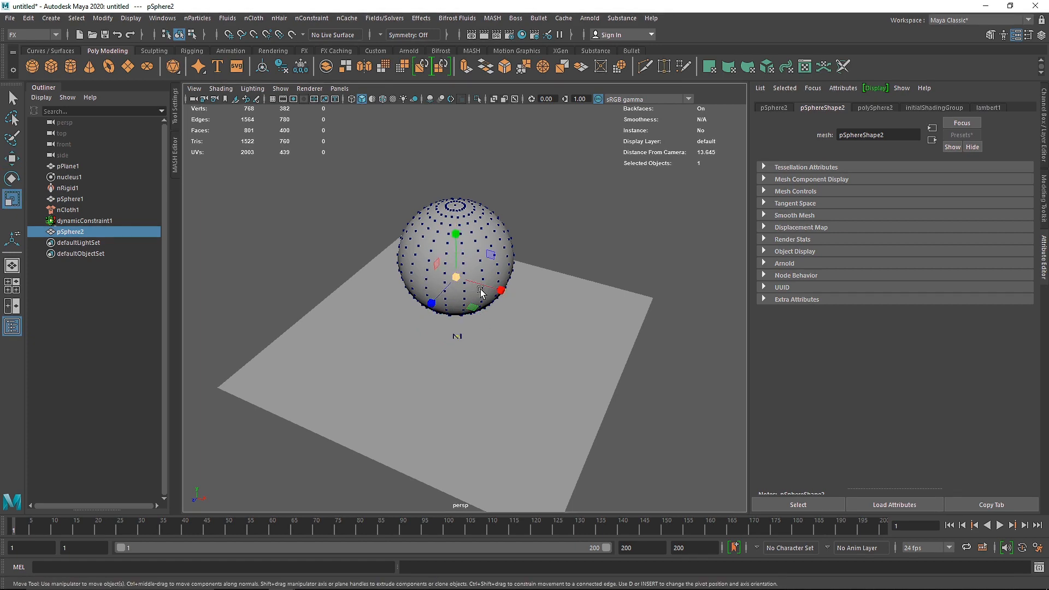
key(w)
drag(505, 289, 586, 318)
key(r)
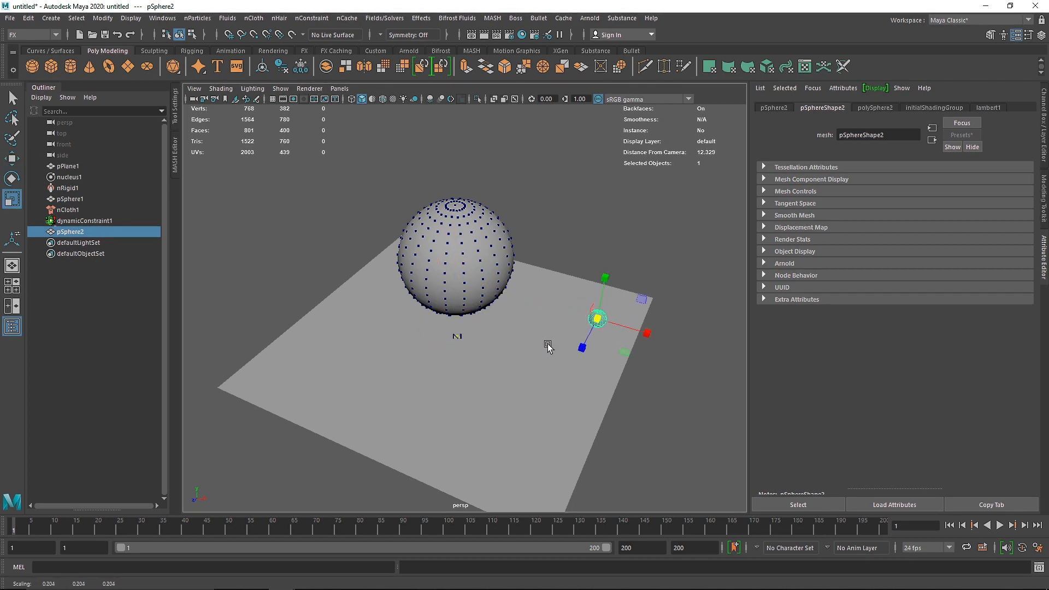
- Animate the small sphere with a start position key at frame 1 and a position across the cloth sphere's opposite side at frame 6
alt+drag(515, 295, 445, 347)
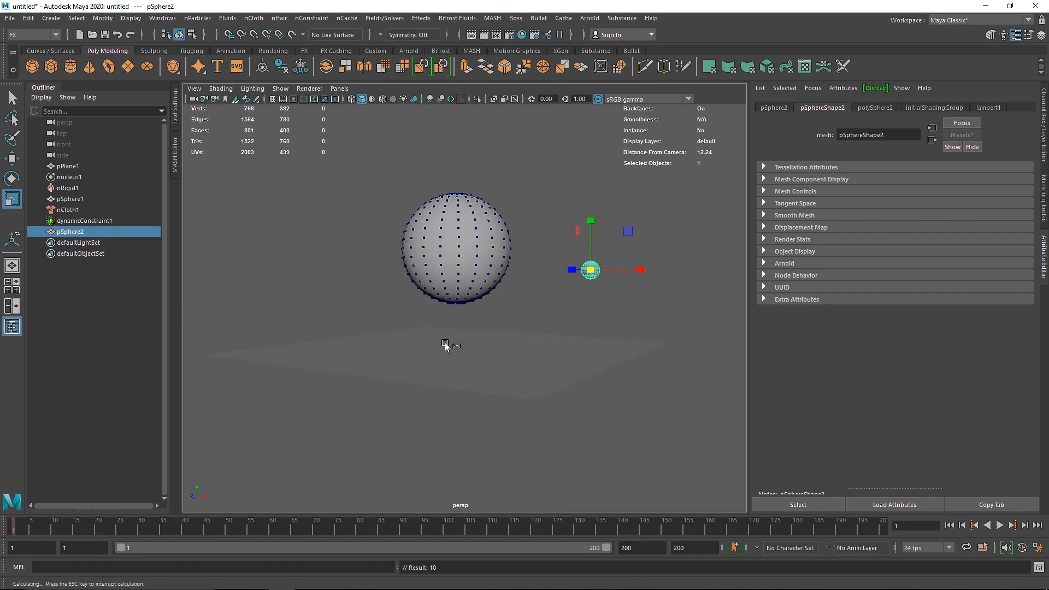
click(31, 528)
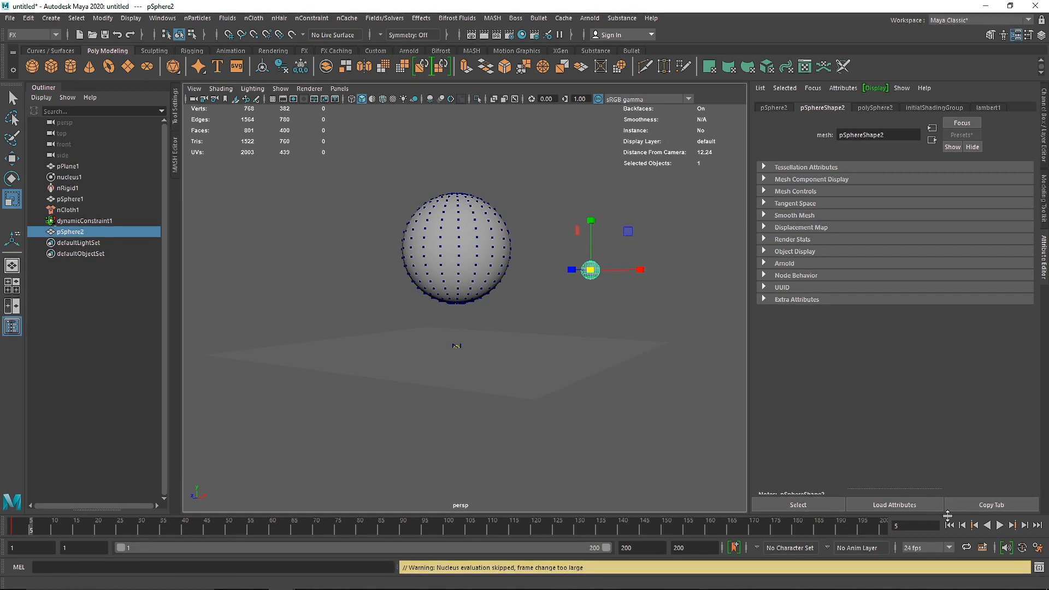
click(1000, 527)
click(1000, 527)
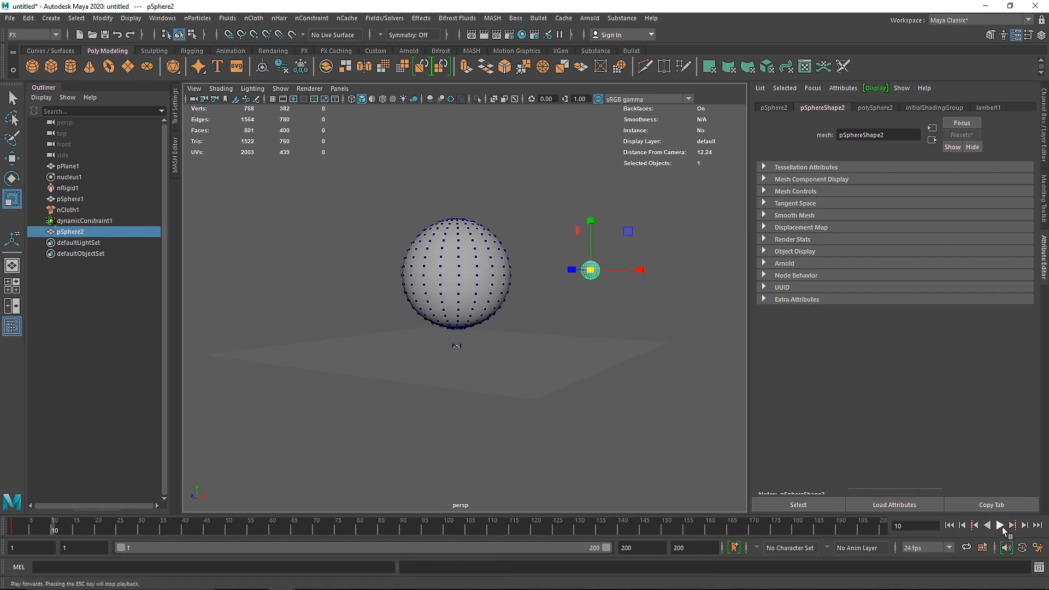
click(35, 529)
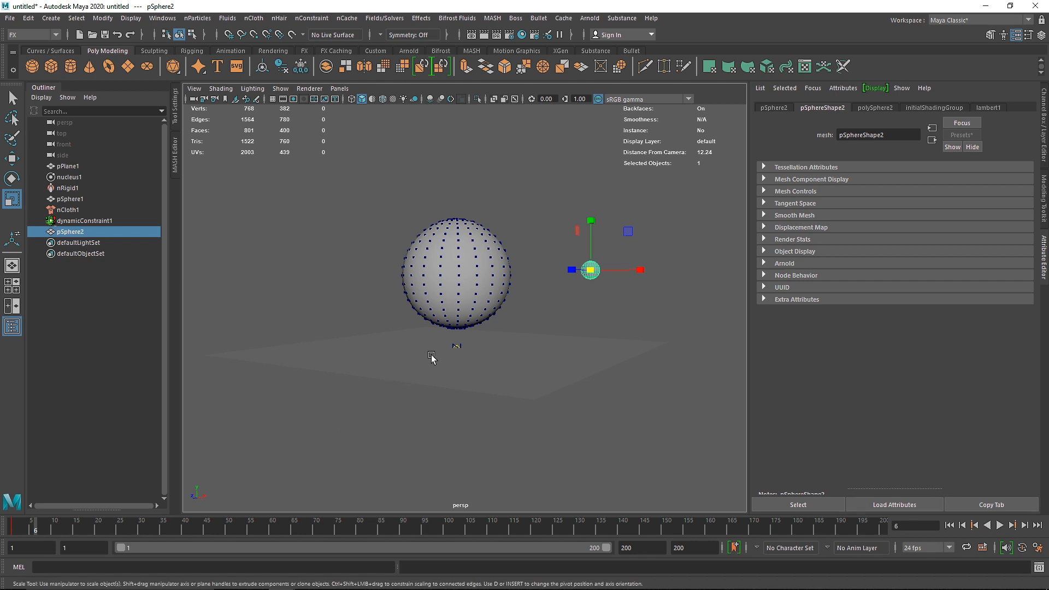
alt+drag(433, 359, 559, 284)
key(w)
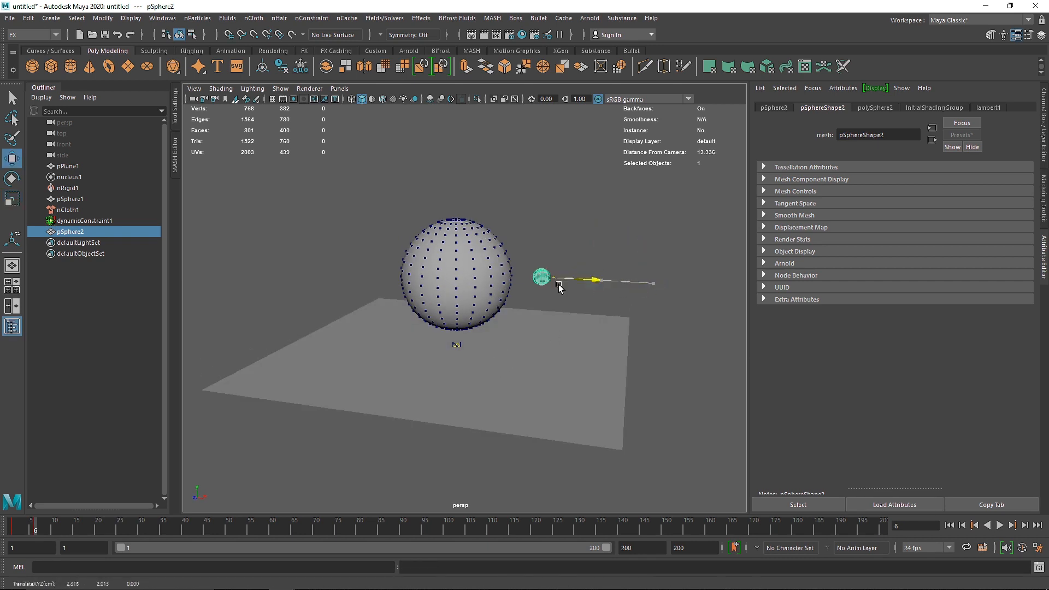
alt+drag(300, 297, 312, 320)
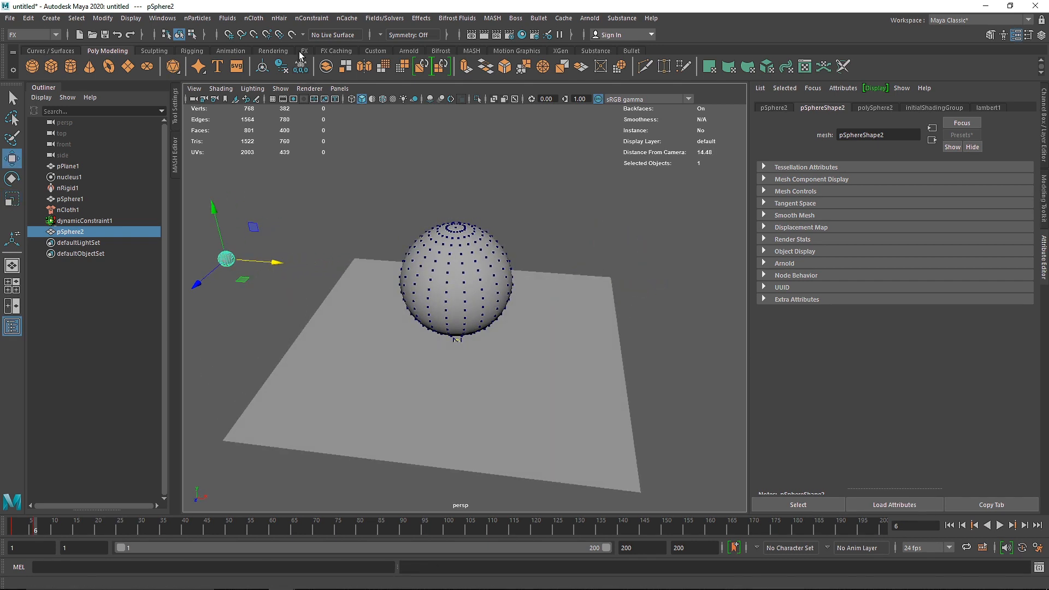
- Make the small sphere a passive collider and play its collision with the cloth sphere from the first frame
click(254, 18)
click(269, 47)
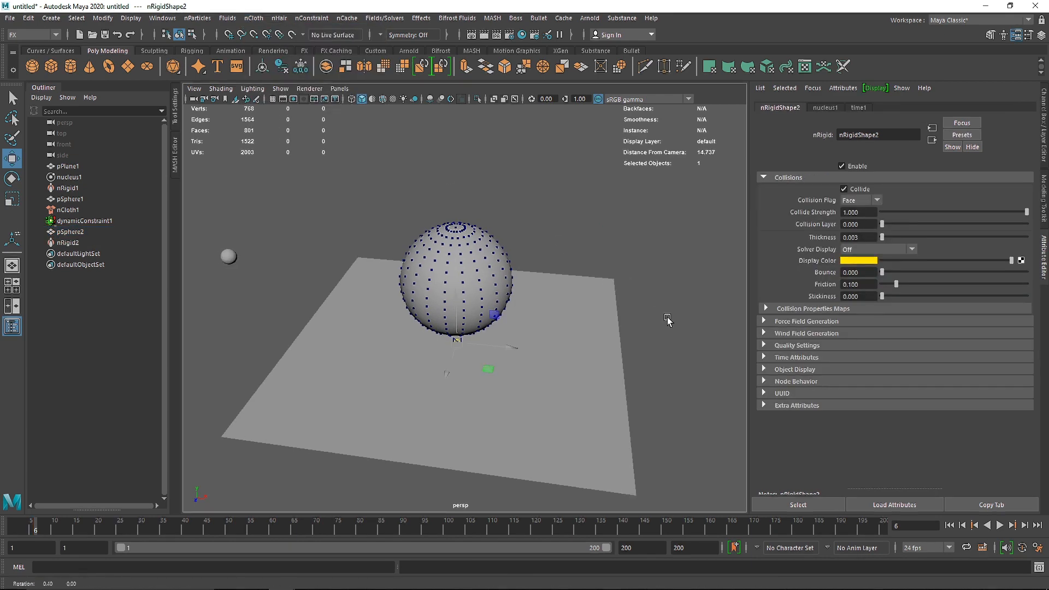
click(949, 524)
click(999, 525)
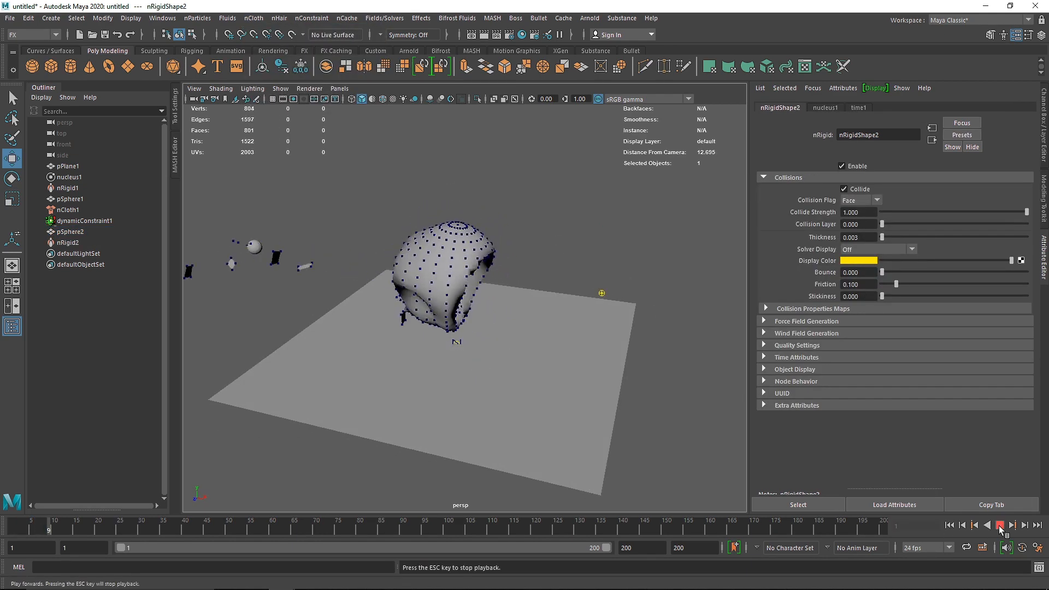
- Examine the torn cloth sphere and its loose fragments from several angles and distances after the collision
alt+drag(494, 400, 668, 325)
alt+drag(491, 334, 264, 334)
scroll(439, 342, up, 3)
alt+drag(440, 342, 555, 349)
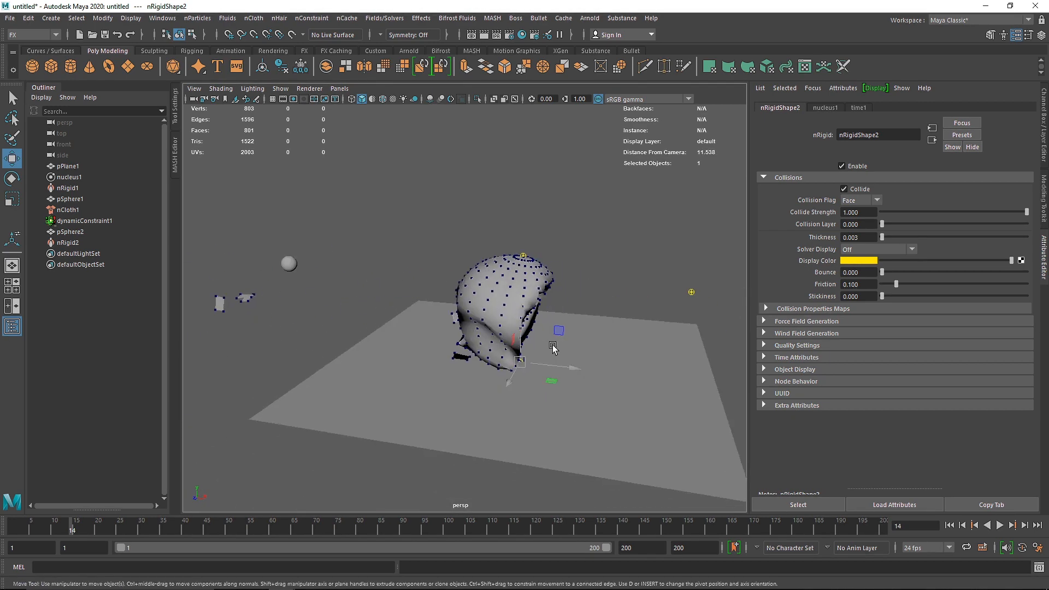
alt+drag(328, 355, 548, 331)
scroll(459, 292, up, 4)
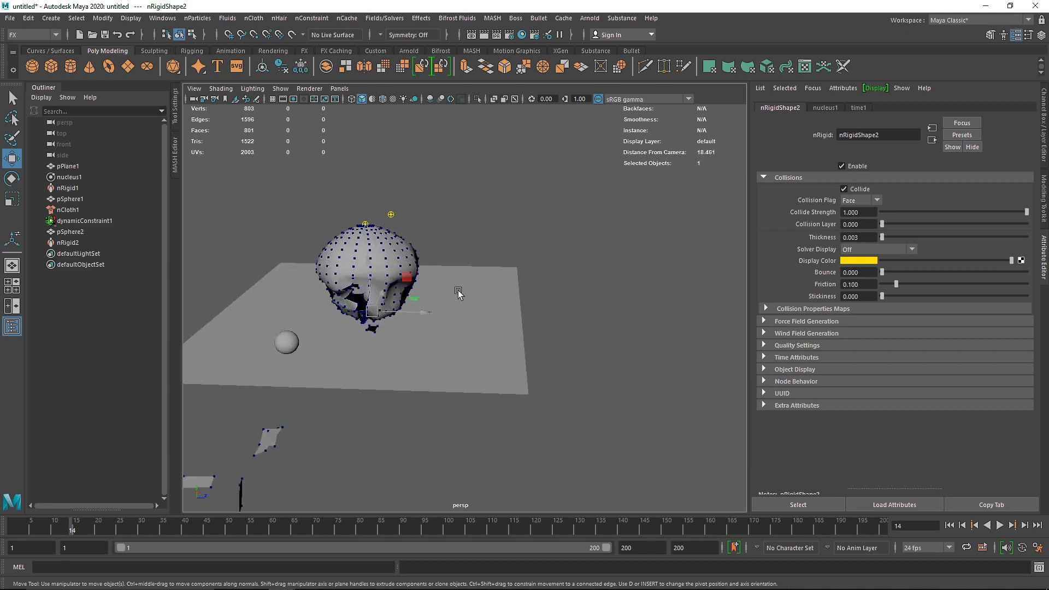
alt+drag(458, 292, 556, 331)
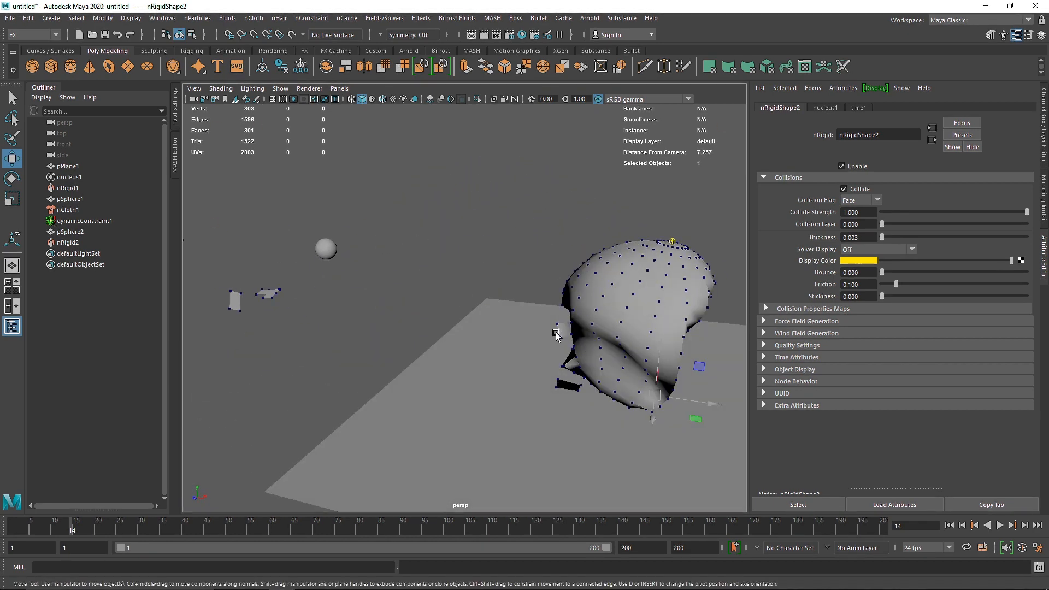
scroll(558, 333, down, 5)
alt+drag(628, 356, 663, 368)
- Replay the collision from the first frame and view the torn sphere from another angle
click(949, 526)
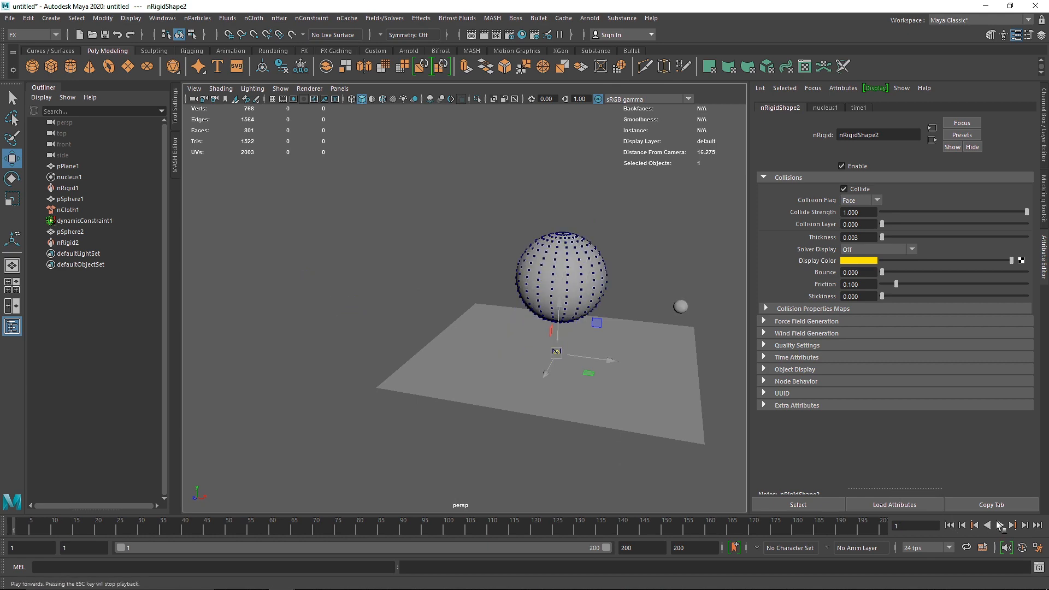
click(999, 526)
alt+drag(632, 403, 480, 382)
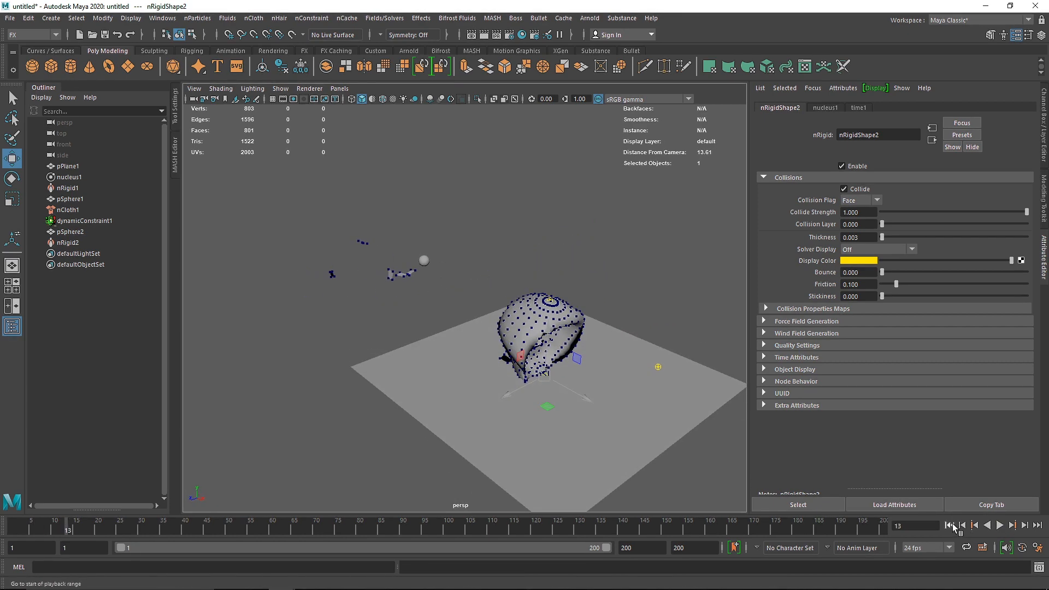
- Replace the large sphere's nCloth settings with another preset at the first frame and play the collision
click(952, 526)
click(580, 307)
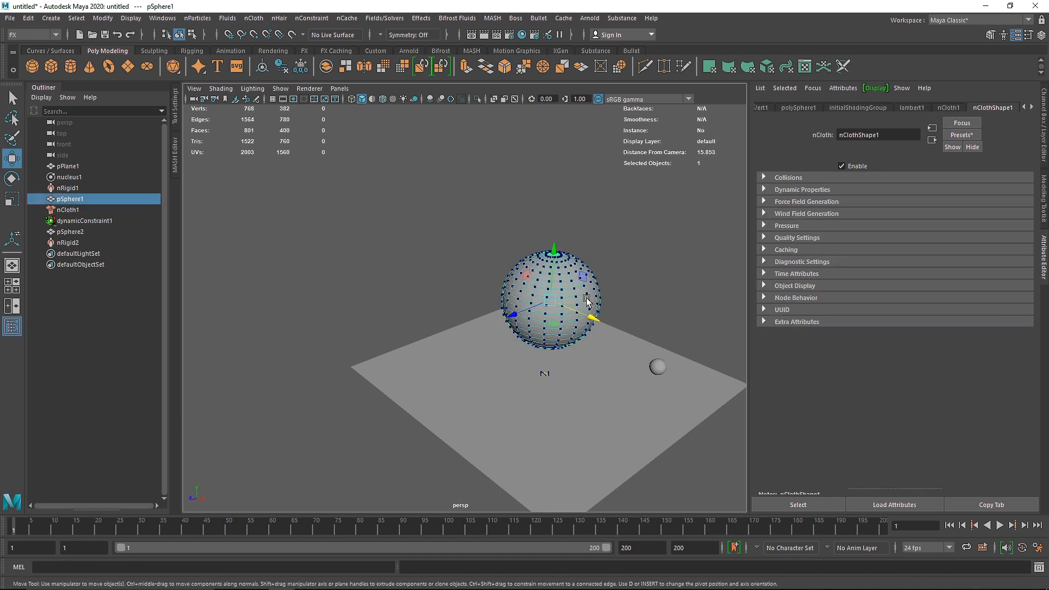
click(963, 140)
mouse_move(972, 348)
click(896, 343)
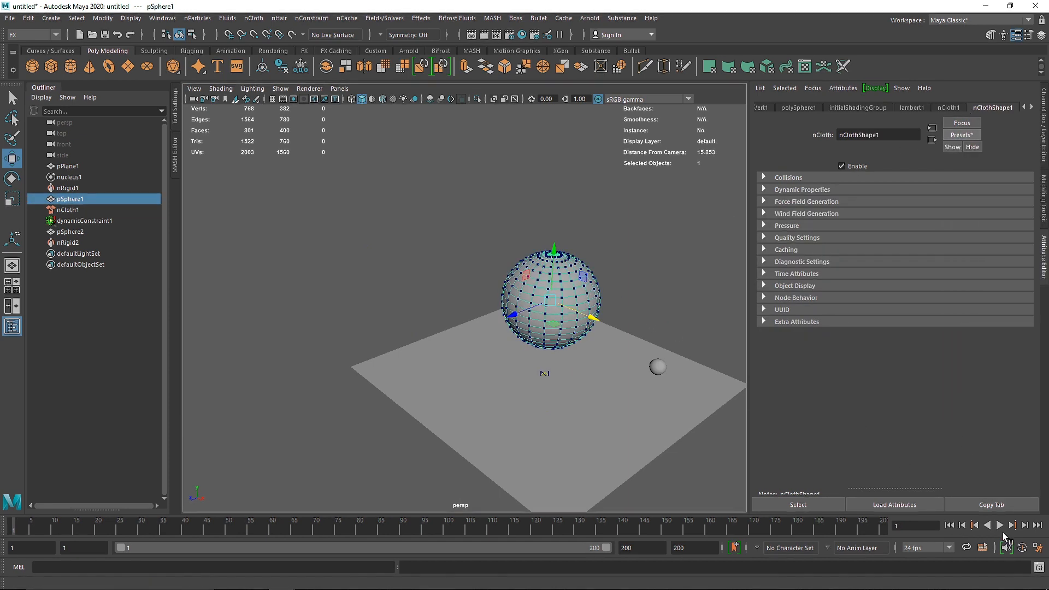
click(1000, 527)
click(1001, 527)
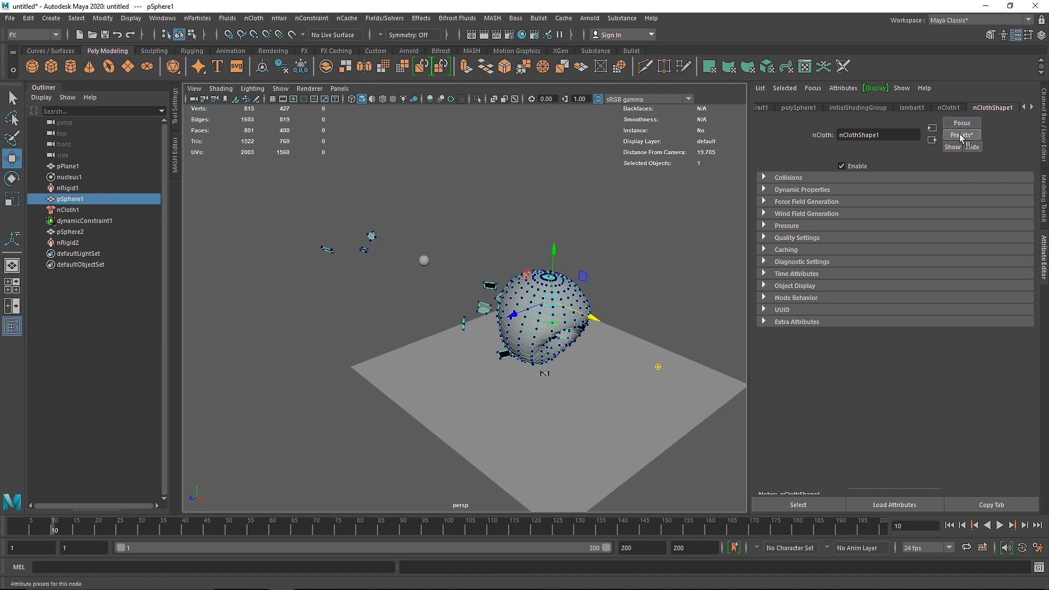
- Try a further nCloth preset on pSphere1 and replay the collision from the first frame
click(961, 136)
mouse_move(978, 214)
click(894, 210)
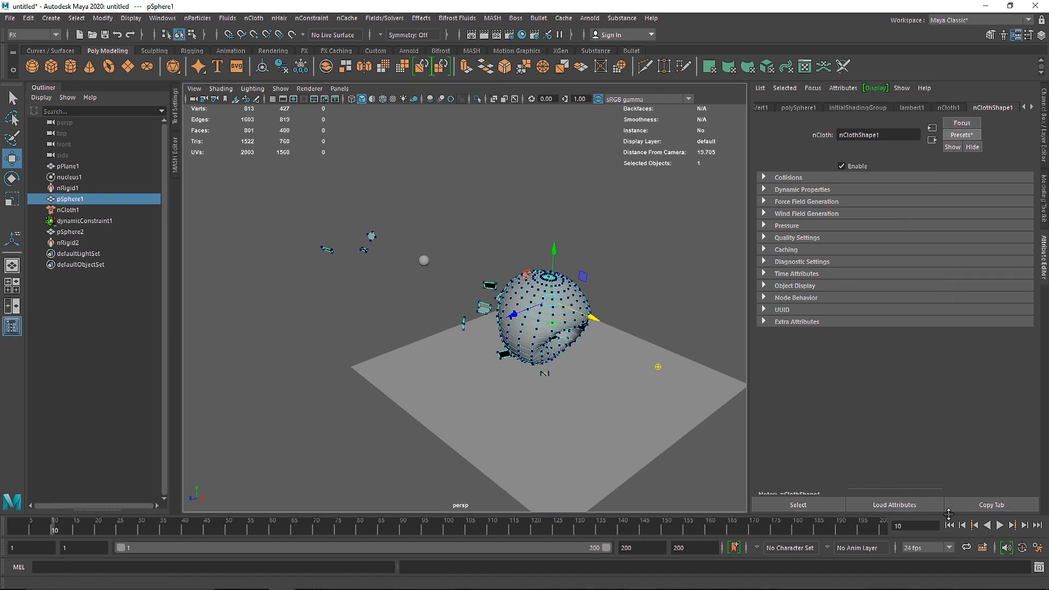
click(1001, 526)
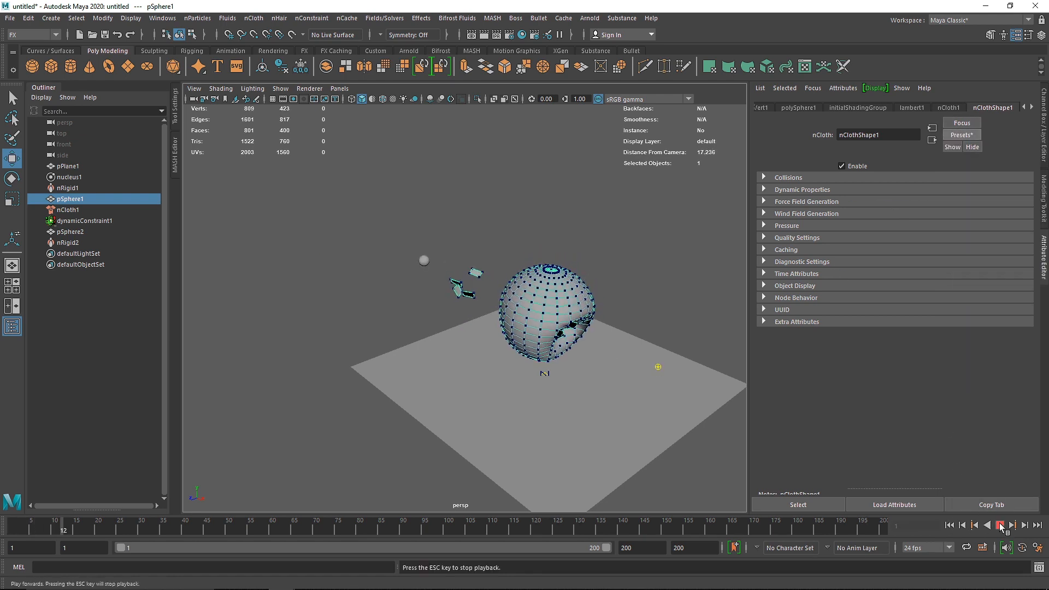
click(1001, 527)
- Apply the heavyDenim preset to the large nCloth sphere, then play the simulation and inspect how it tears
click(958, 136)
mouse_move(967, 232)
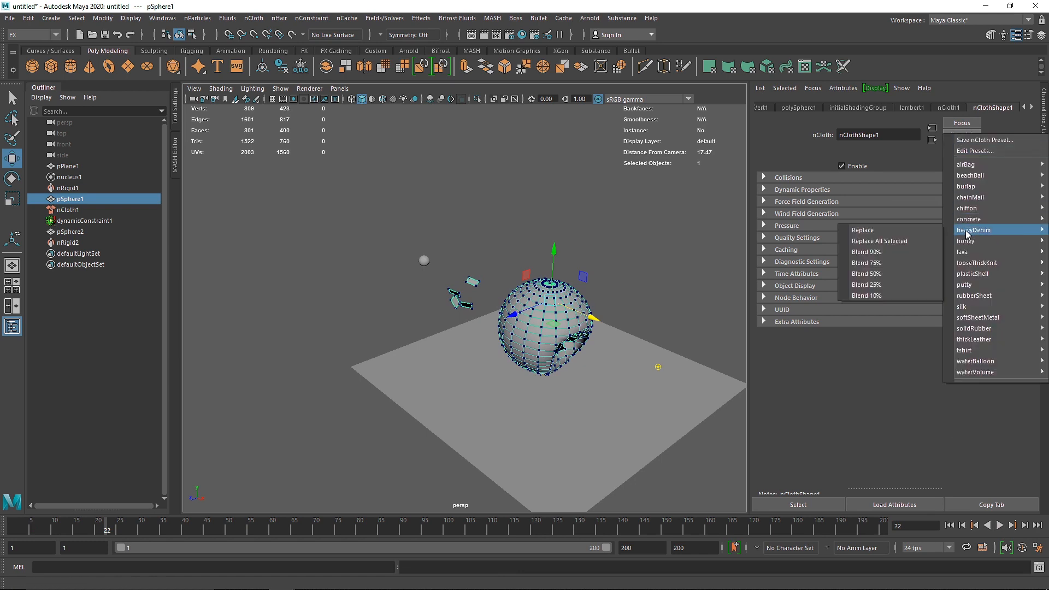
click(889, 228)
click(999, 525)
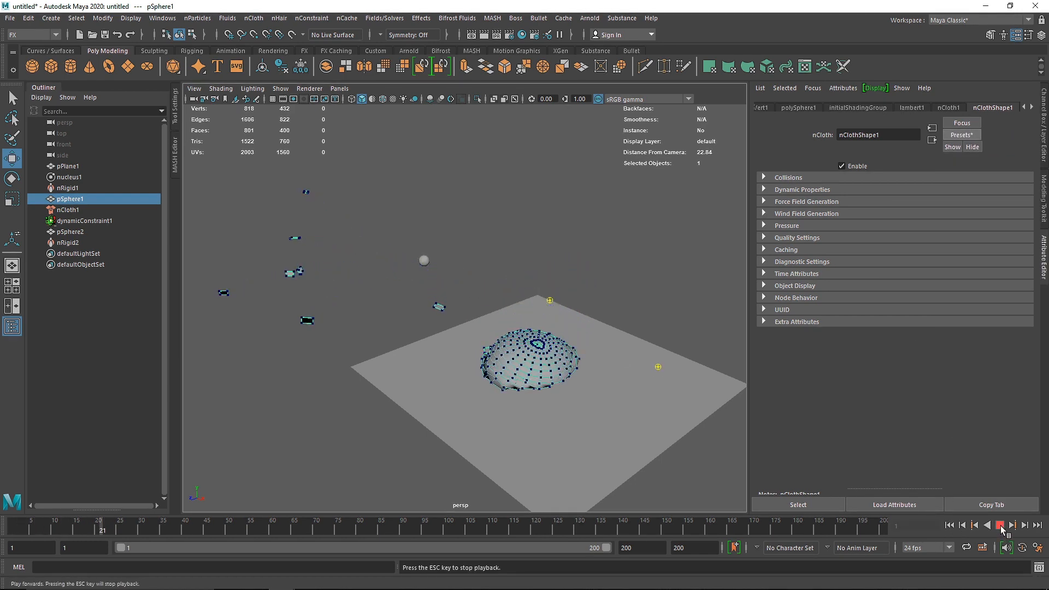
key(Escape)
alt+drag(722, 445, 657, 285)
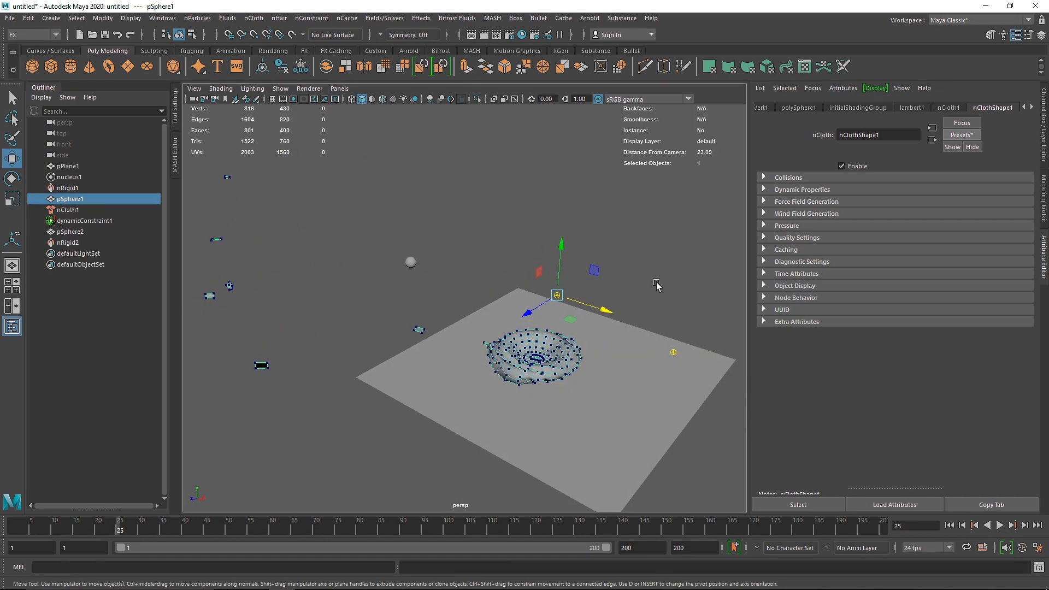
- Delete the torn nCloth sphere and the small collider sphere, leaving the plane collider in the scene
click(312, 18)
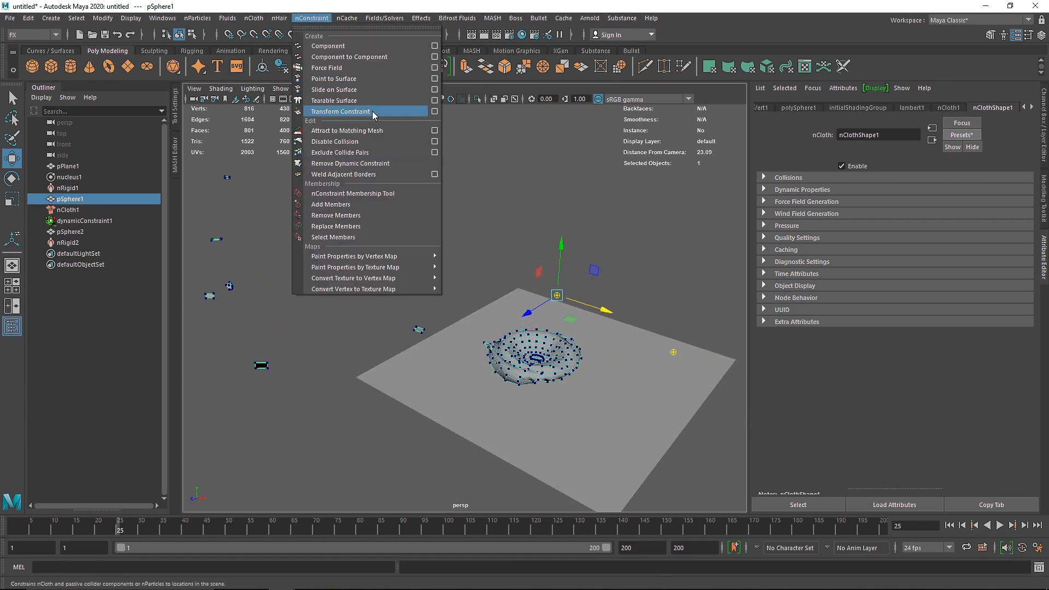
click(579, 158)
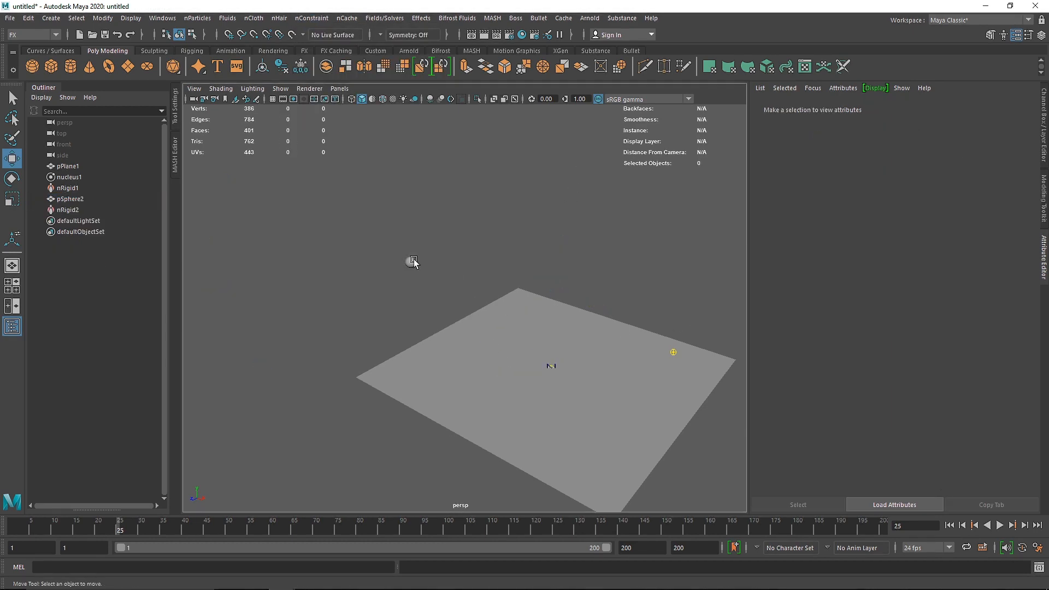
click(413, 262)
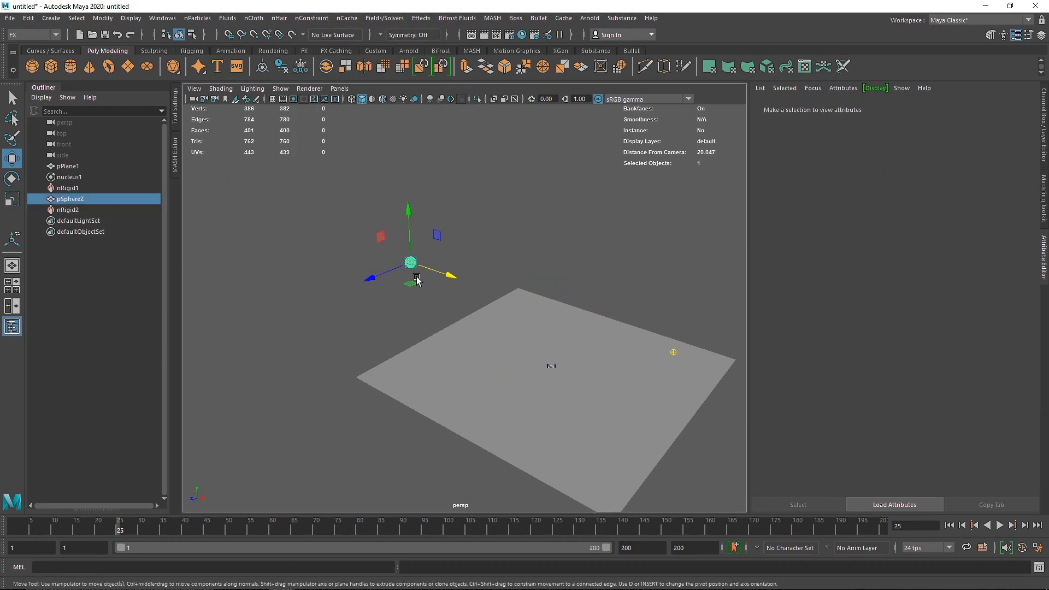
key(Delete)
- Create a new polygon sphere, raise it above the plane and convert it to nCloth
click(36, 64)
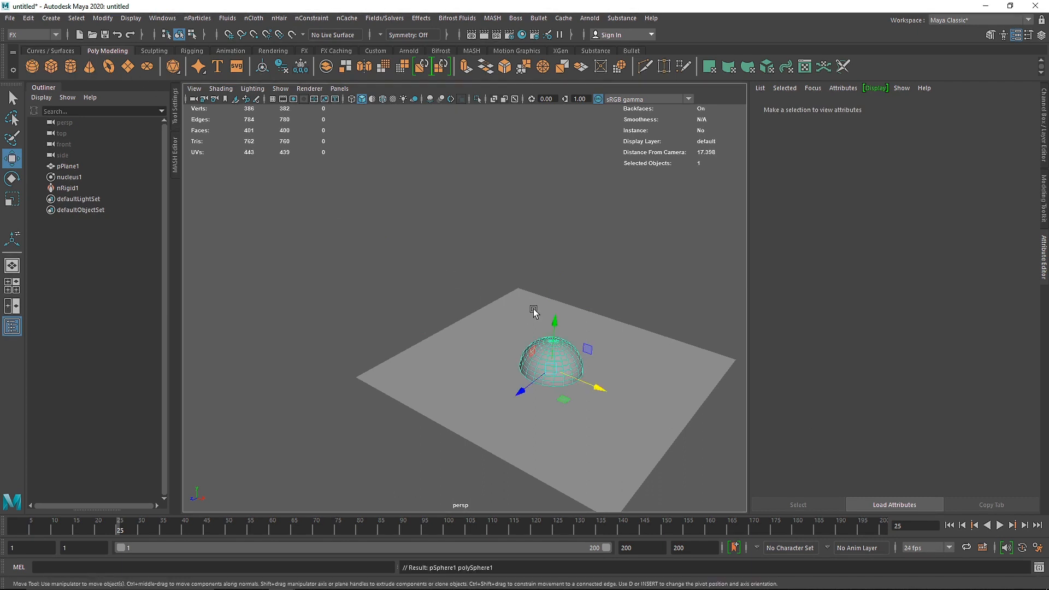
alt+drag(534, 310, 573, 210)
alt+middle_drag(611, 228, 574, 256)
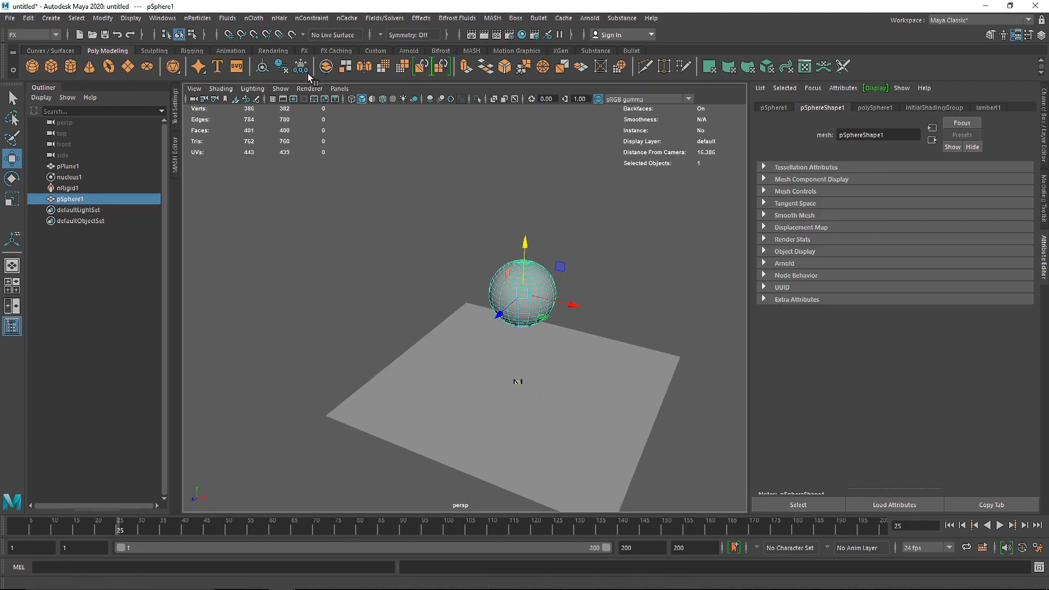
click(253, 18)
click(281, 60)
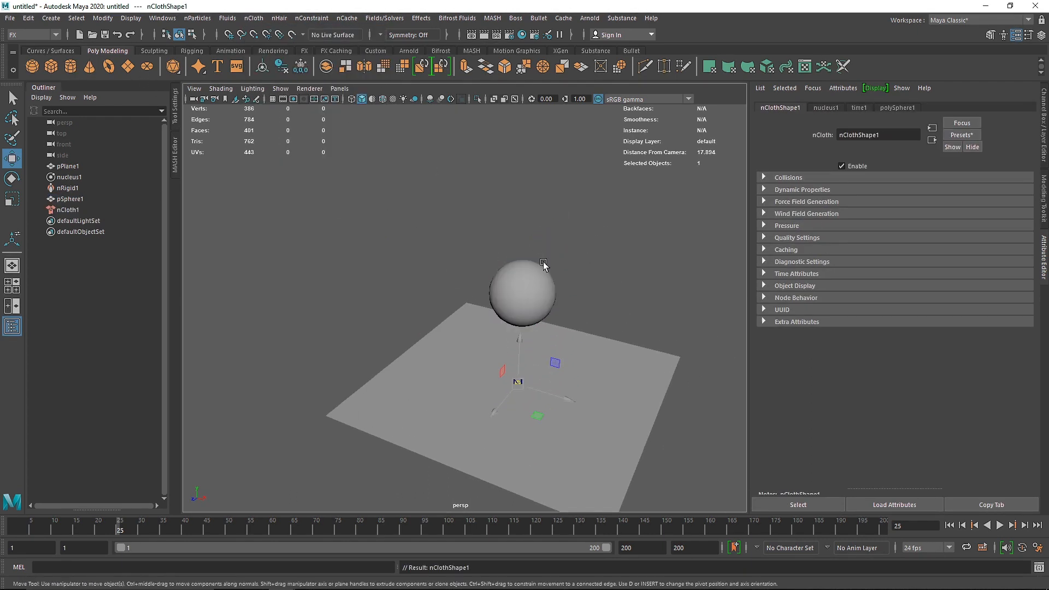
- Paint-select scattered vertices all around the nCloth sphere with the Paint Selection Tool
alt+right_drag(542, 261, 592, 320)
click(514, 271)
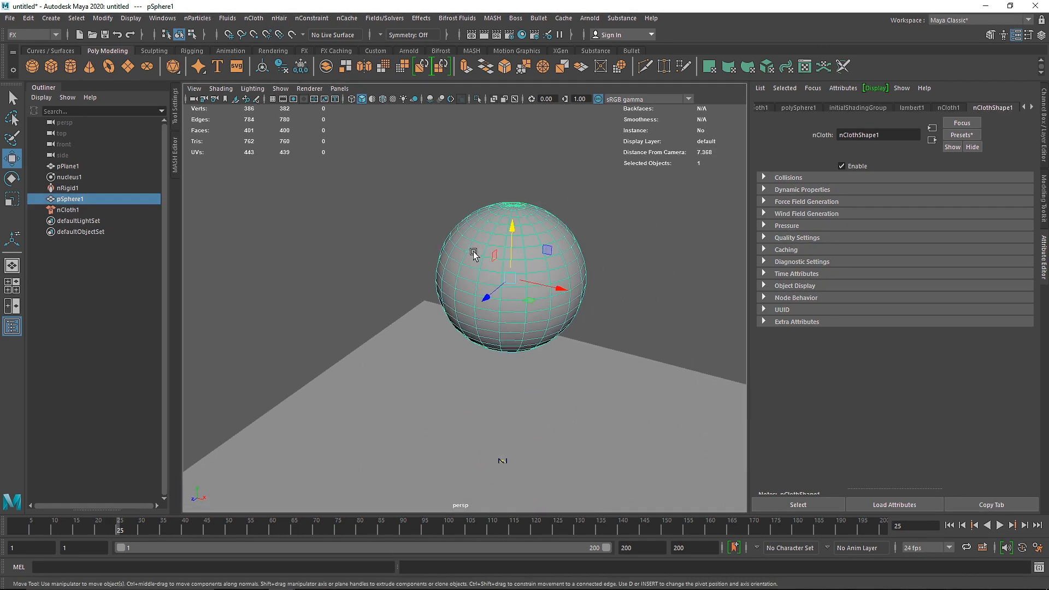
right_drag(472, 255, 417, 241)
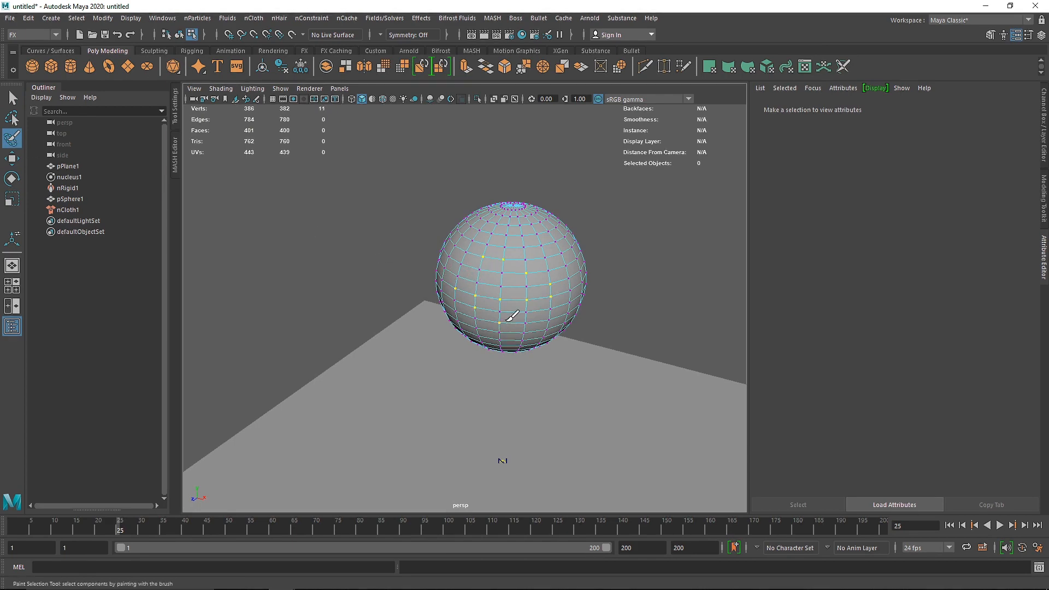
drag(512, 316, 511, 315)
alt+drag(511, 314, 505, 312)
alt+drag(411, 242, 470, 265)
drag(509, 251, 574, 241)
alt+drag(570, 296, 516, 249)
drag(514, 243, 493, 320)
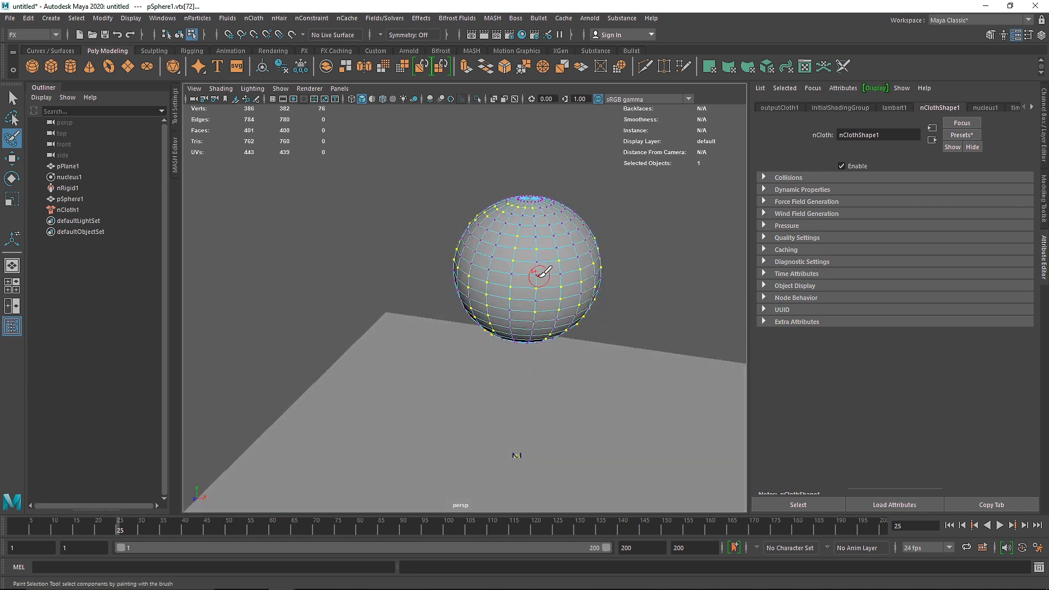
alt+drag(539, 276, 458, 284)
alt+drag(465, 211, 552, 235)
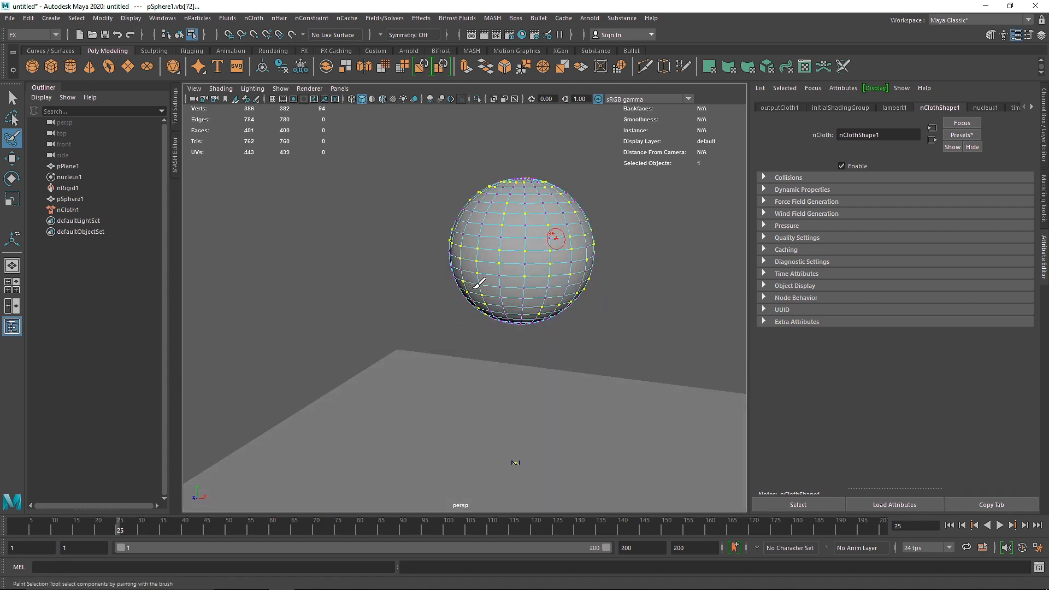
- Try a Tearable Surface nConstraint on the painted vertices, return to the first frame and delete dynamicConstraint1
click(311, 18)
click(334, 101)
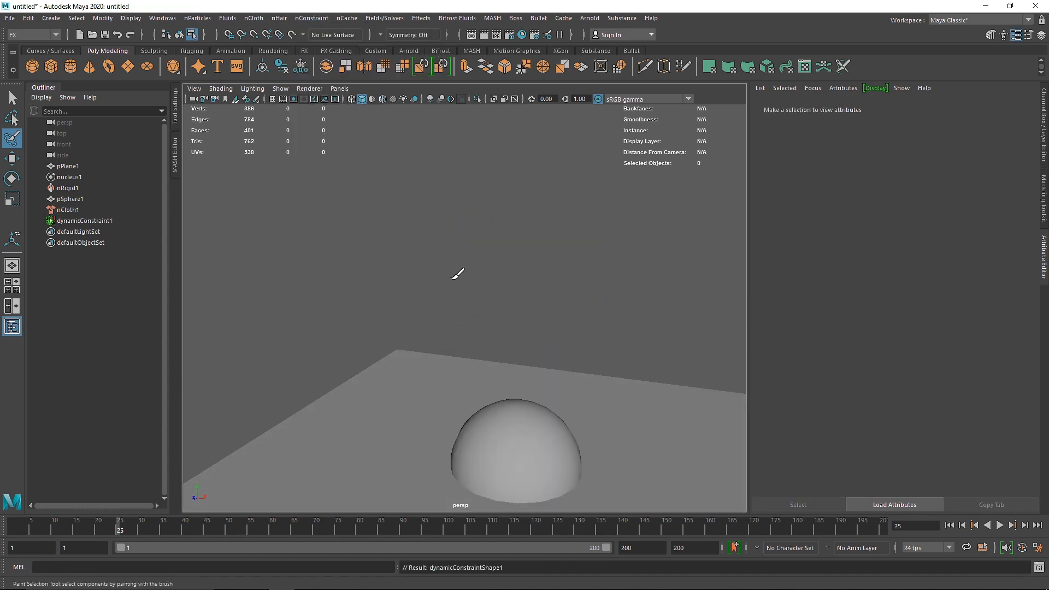
click(949, 525)
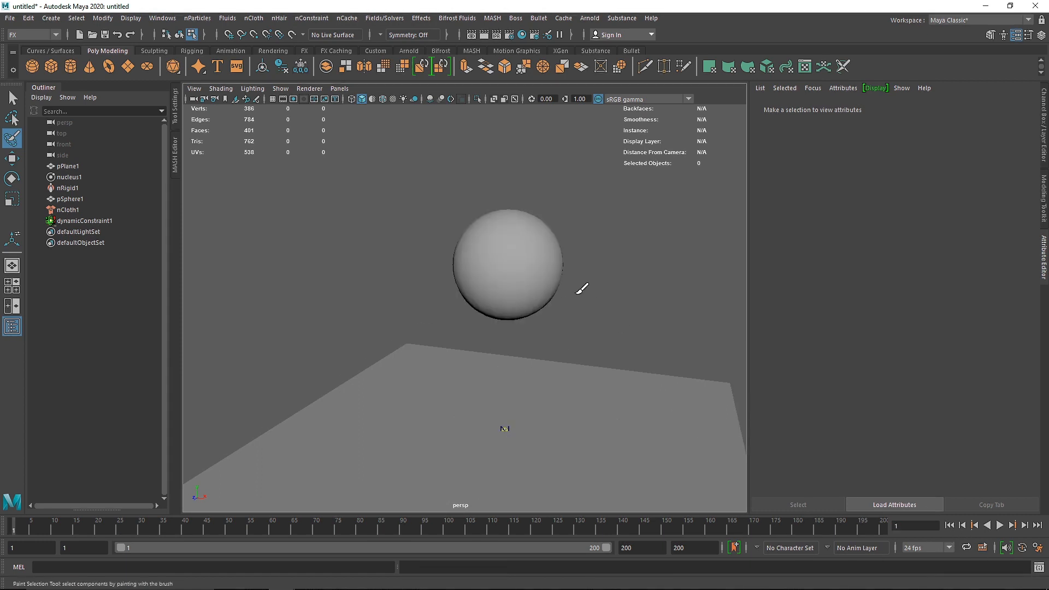
click(498, 254)
scroll(415, 263, up, 3)
click(82, 222)
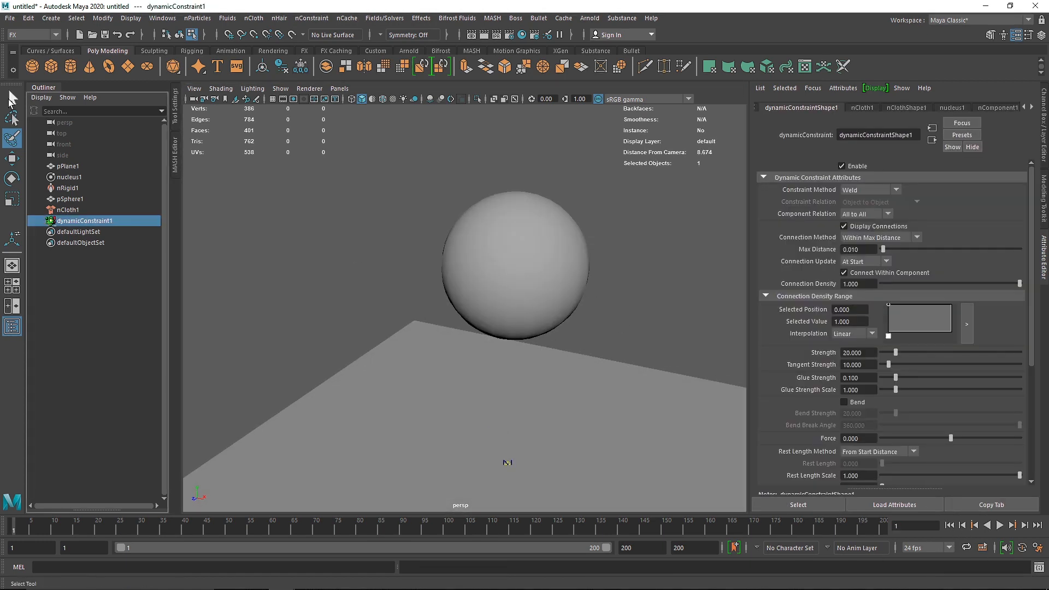
key(Delete)
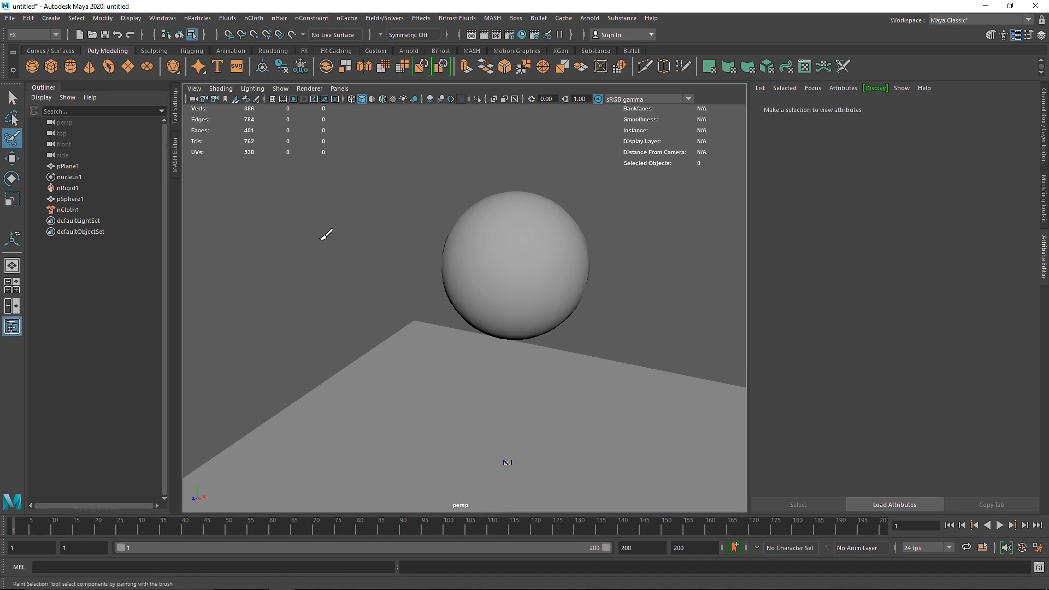
- Paint-select a new spread of vertices around the sphere and add a Tearable Surface nConstraint to them
click(13, 99)
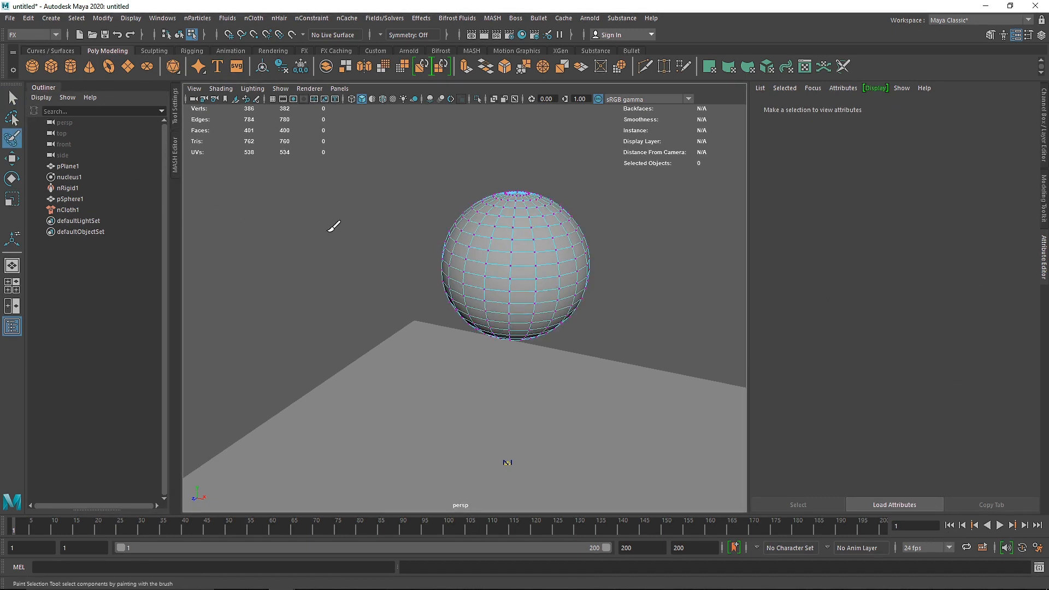
drag(611, 206, 532, 330)
alt+drag(531, 330, 477, 333)
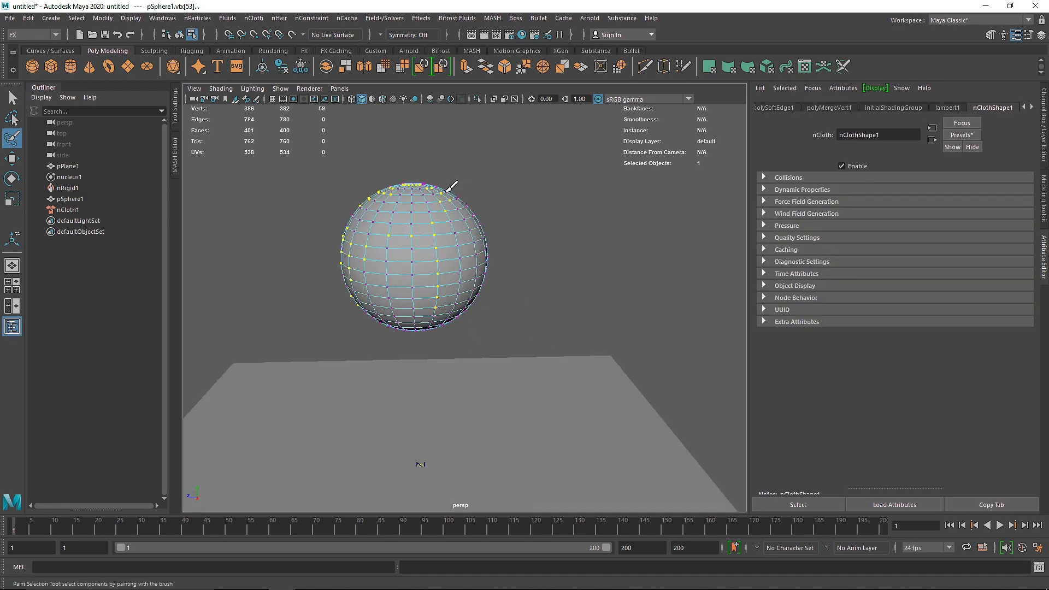
alt+drag(370, 274, 419, 277)
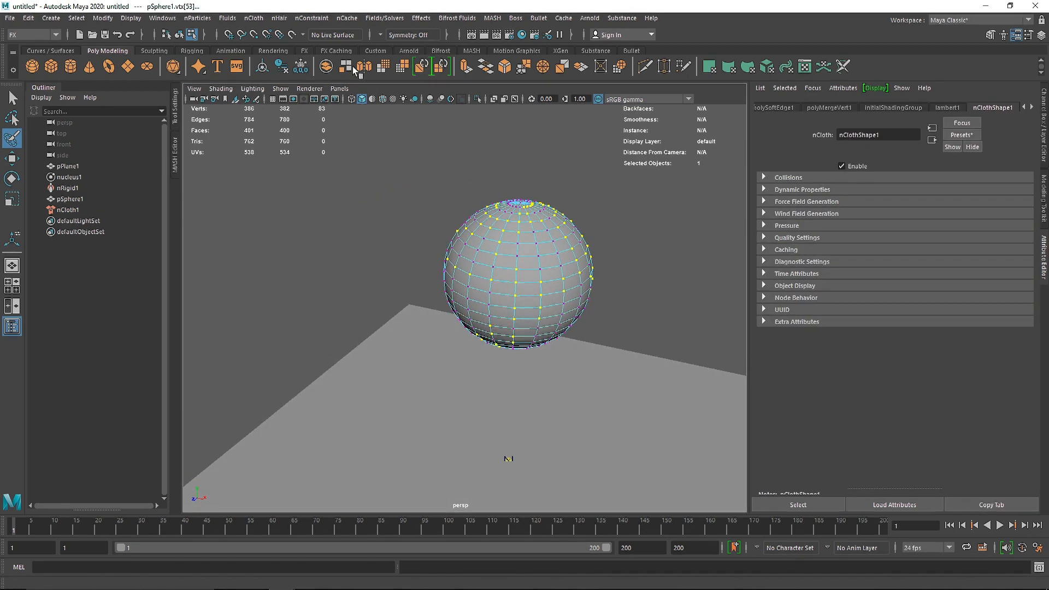
click(311, 18)
click(355, 103)
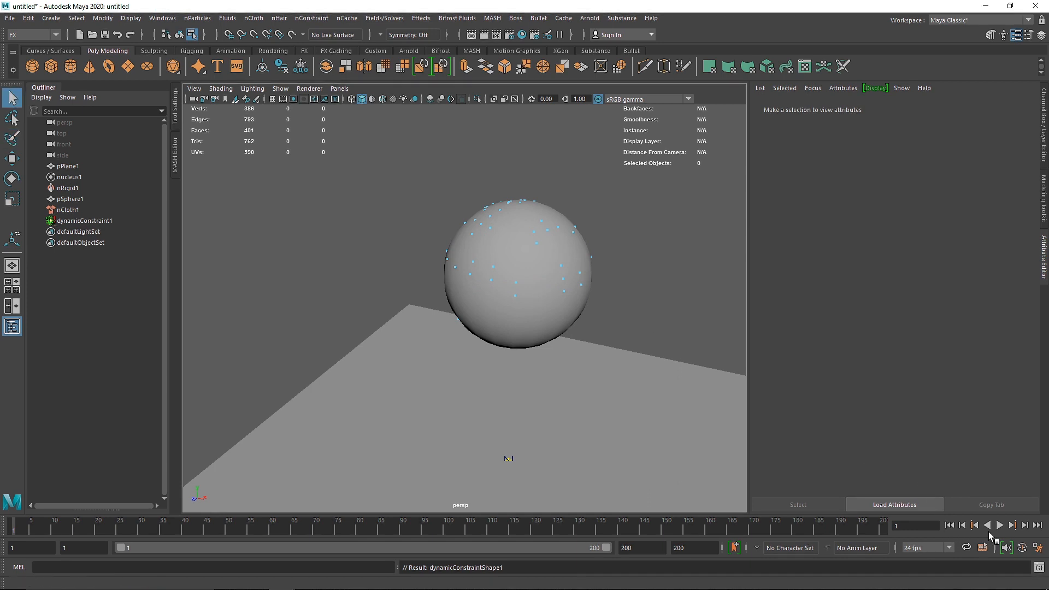
- Play the simulation from the first frame and inspect the torn sphere up close
click(1000, 525)
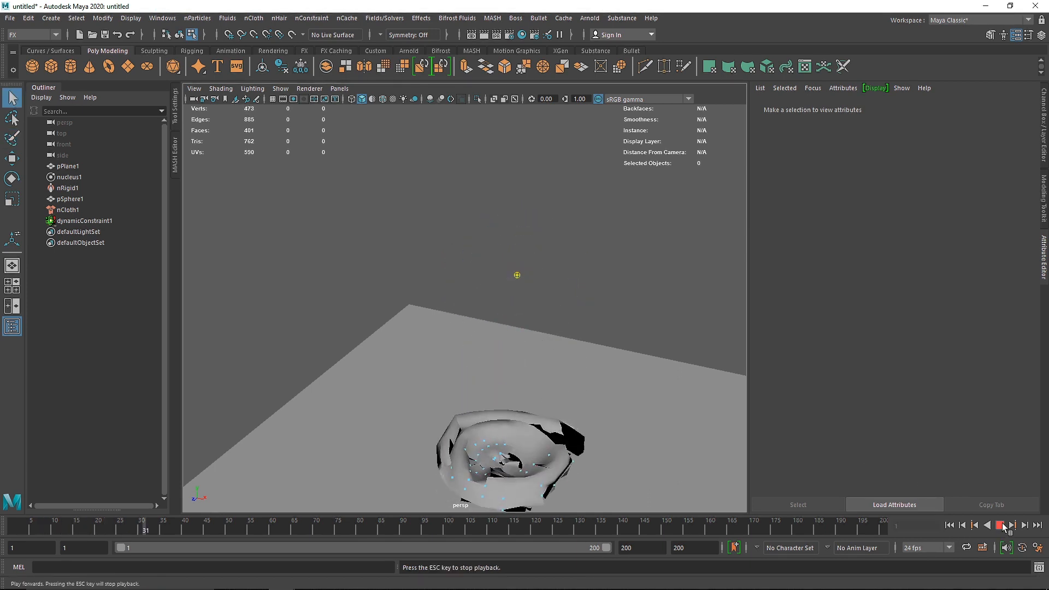
alt+drag(525, 414, 511, 344)
scroll(477, 375, up, 5)
alt+drag(477, 375, 532, 453)
alt+middle_drag(532, 454, 494, 386)
click(535, 375)
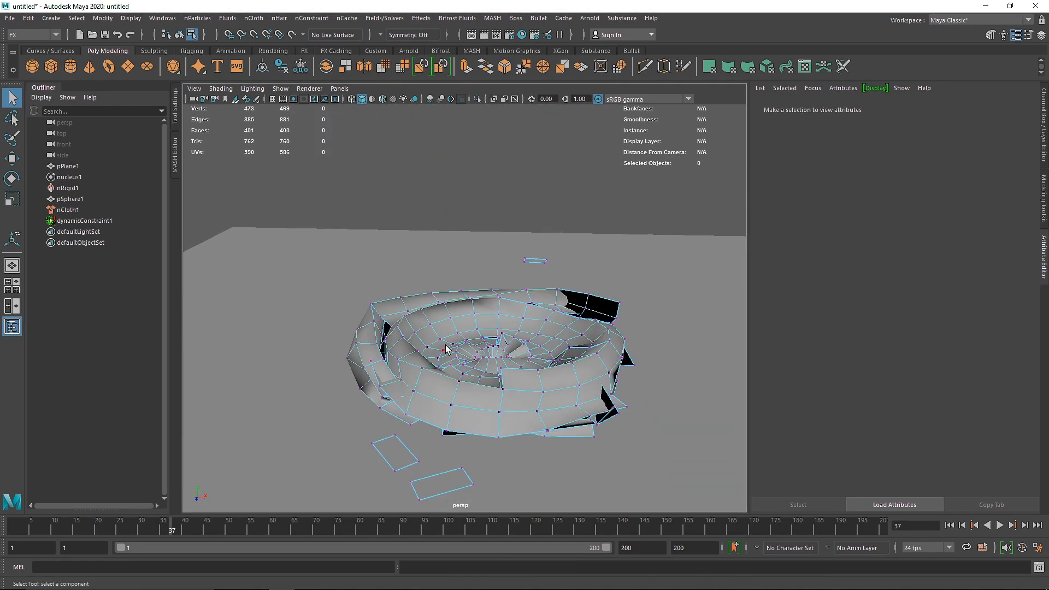
- Paint-select vertices across the collapsed, torn cloth and try deleting them
right_drag(445, 349, 409, 258)
click(448, 319)
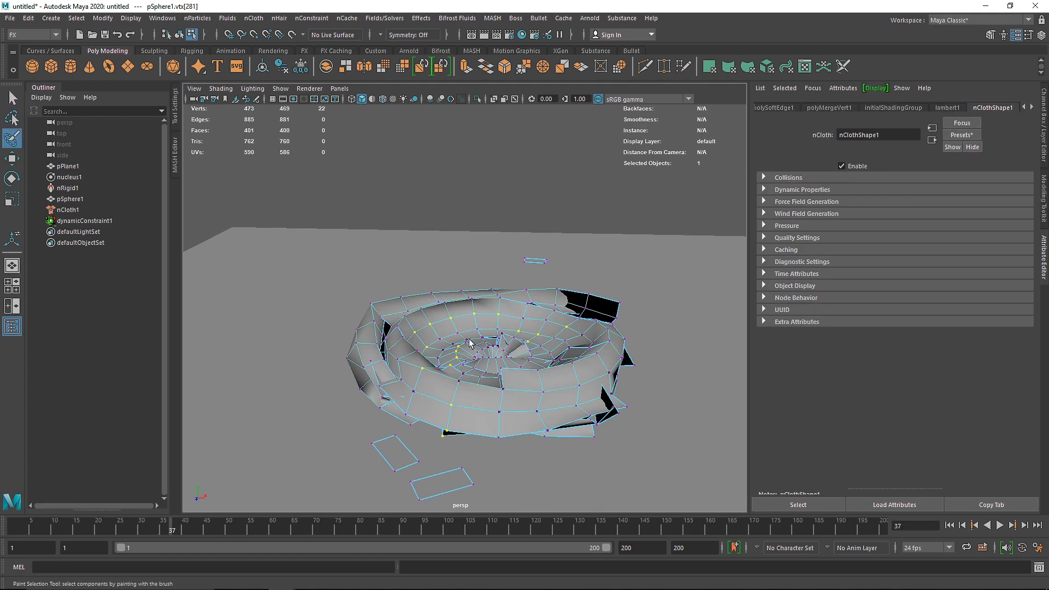
scroll(490, 329, down, 4)
alt+drag(464, 347, 440, 388)
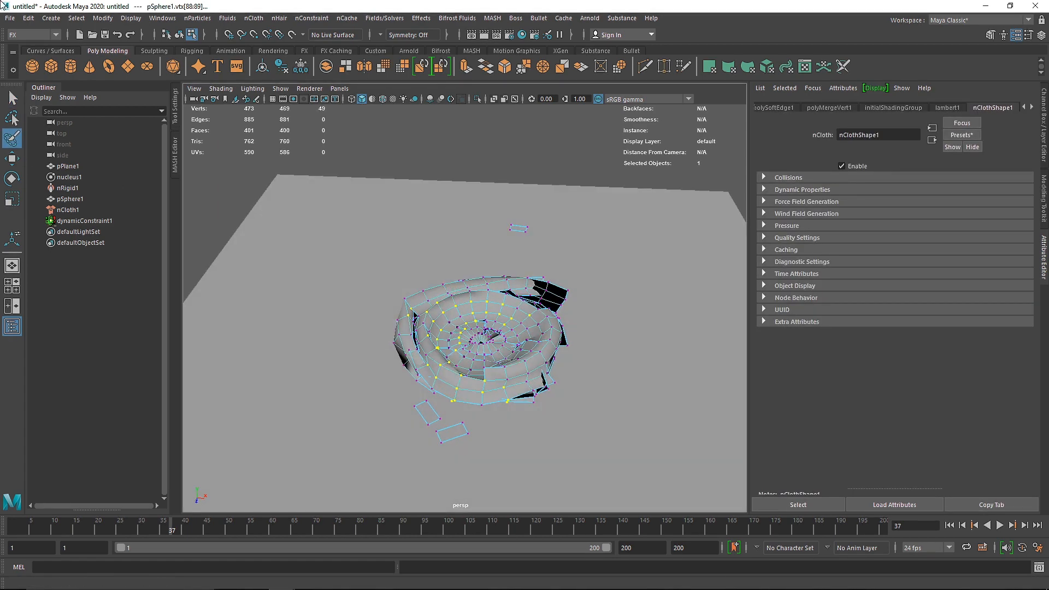
click(482, 314)
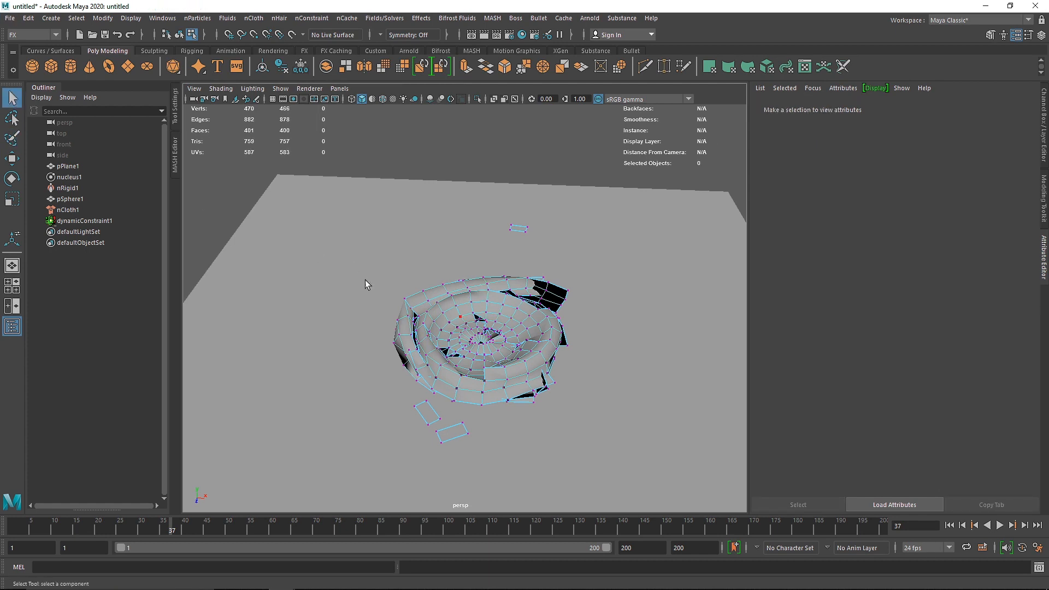
- Replace the torn pSphere1 with a polygon cylinder, raised above the plane and tilted sideways
key(F8)
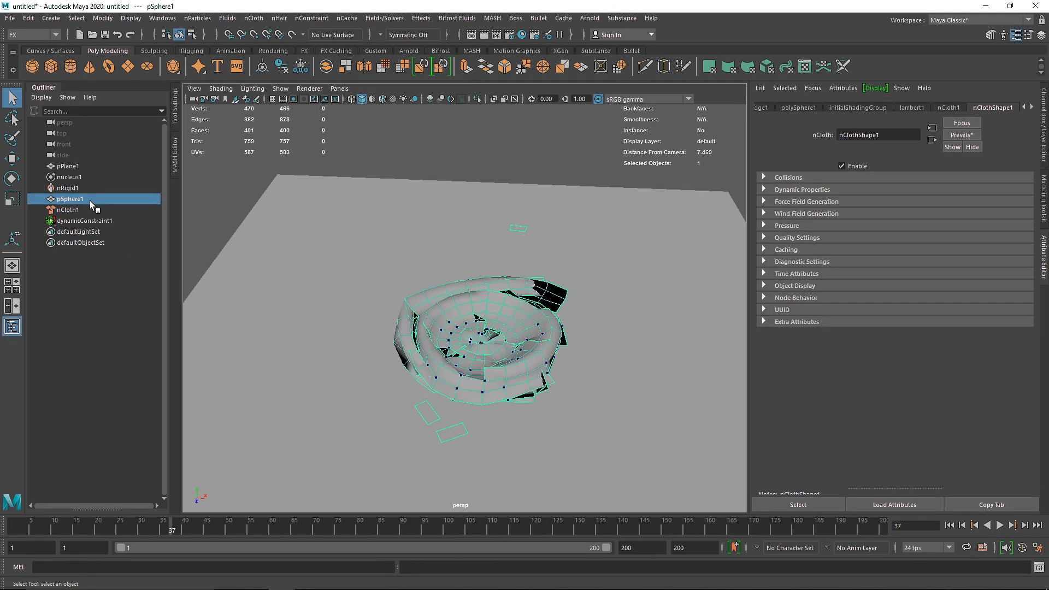
key(Delete)
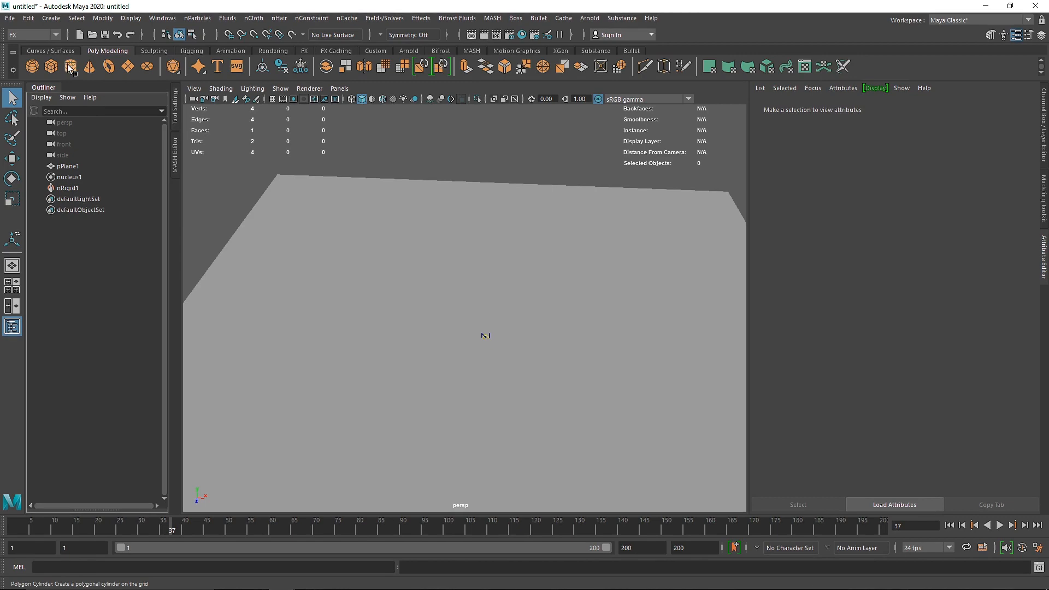
key(w)
drag(485, 291, 491, 163)
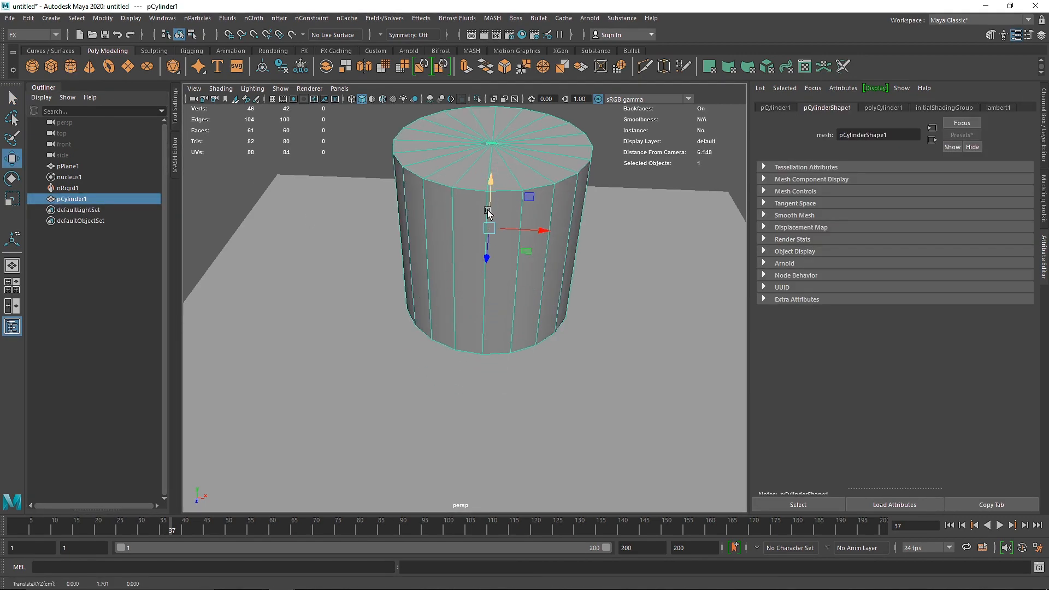
key(e)
drag(486, 202, 523, 241)
key(w)
drag(493, 206, 490, 142)
scroll(501, 157, down, 4)
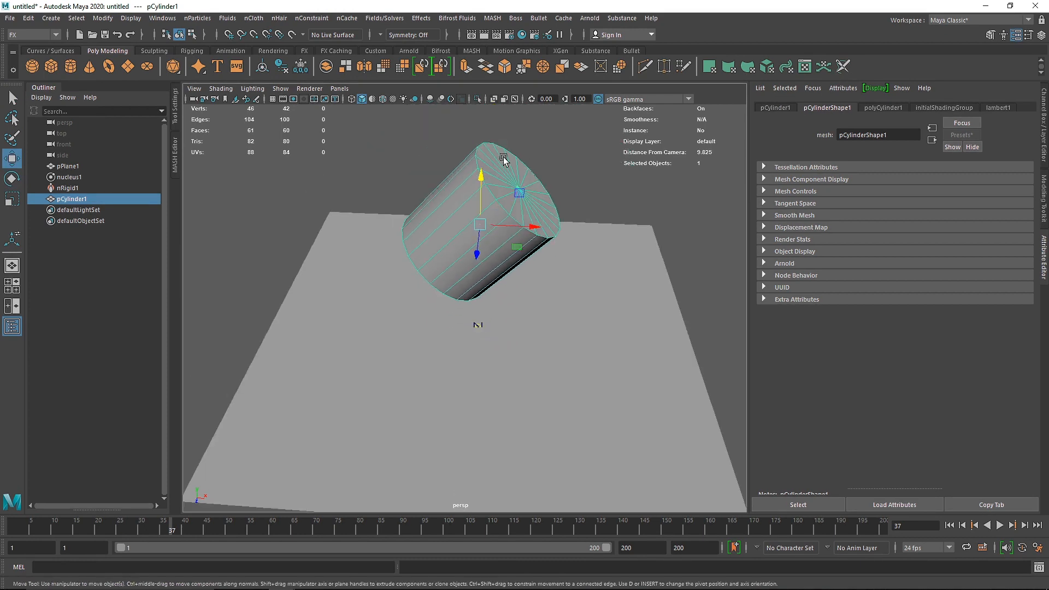
alt+middle_drag(502, 157, 497, 172)
- Set the cylinder's height subdivisions and cap subdivisions to 5 each
click(883, 108)
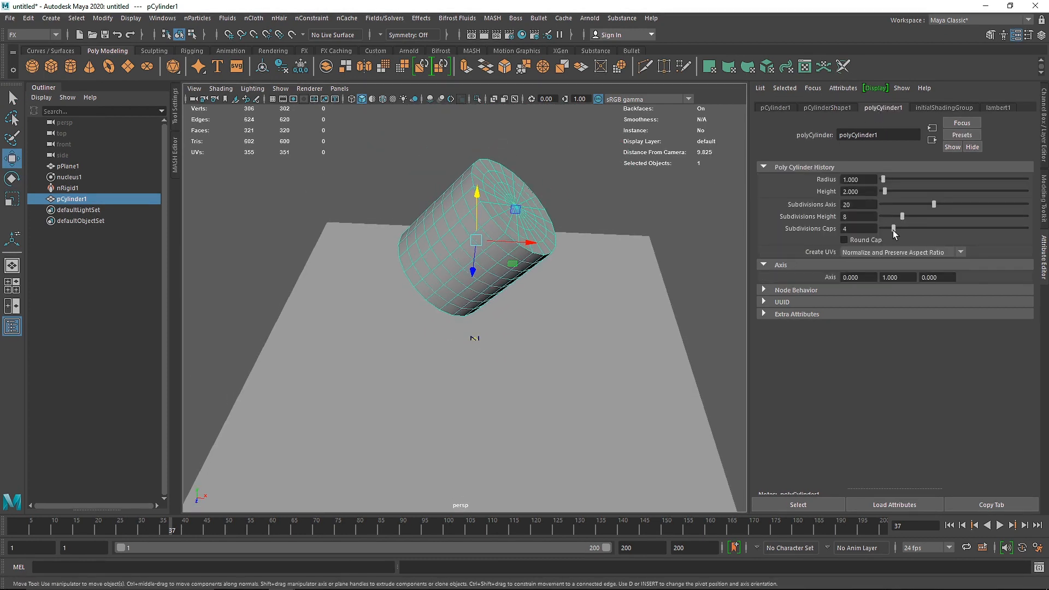
text(5)
click(620, 191)
click(519, 199)
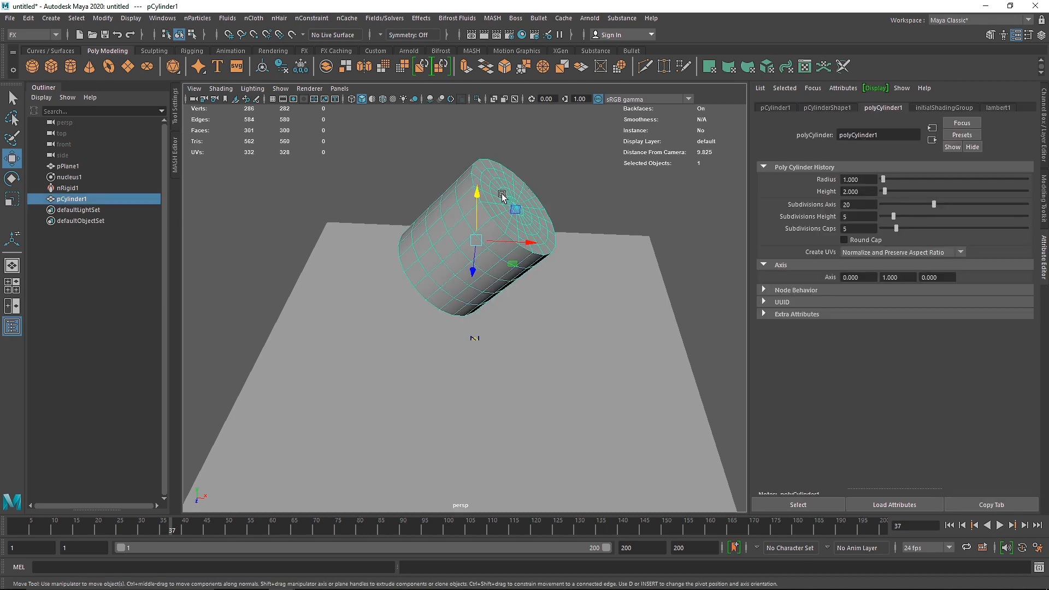
- Convert the tilted cylinder to nCloth and return to the first frame
click(253, 18)
click(278, 57)
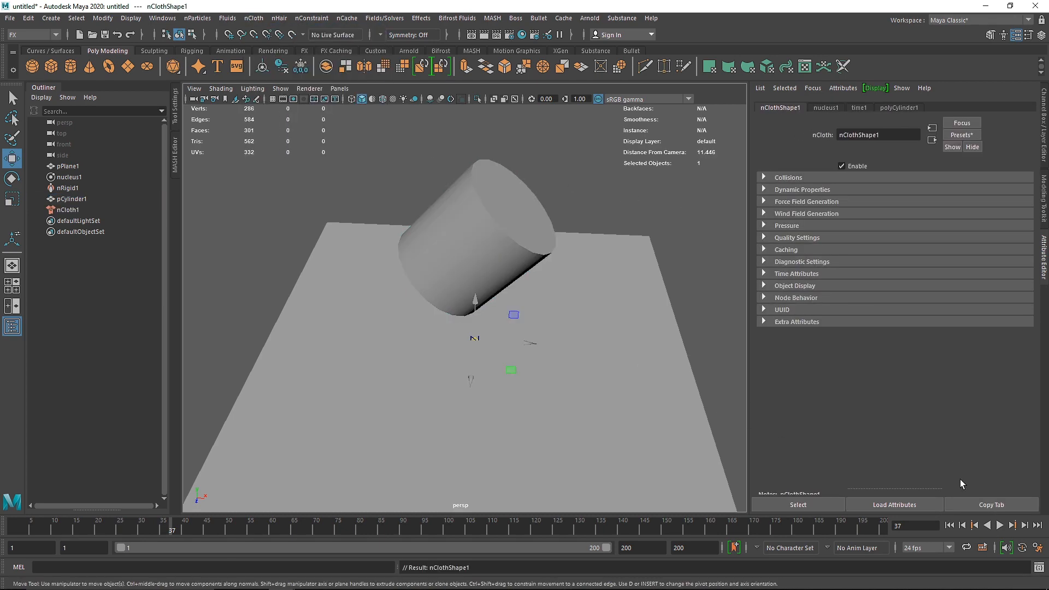
click(949, 525)
- Paint-select scattered vertices on the cylinder's side and end cap
click(492, 198)
right_click(491, 198)
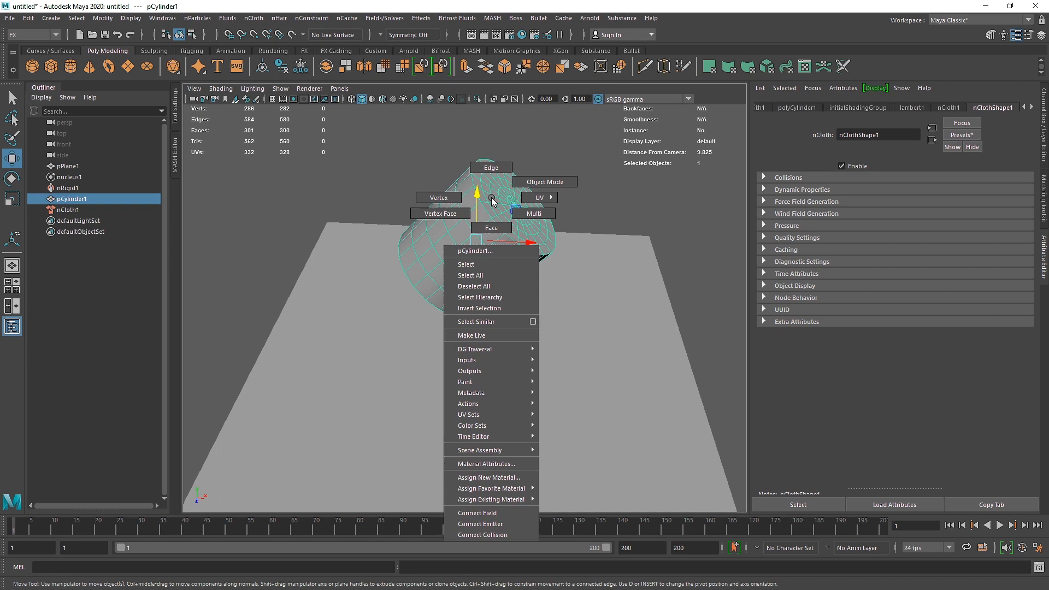
right_drag(491, 197, 438, 198)
click(12, 138)
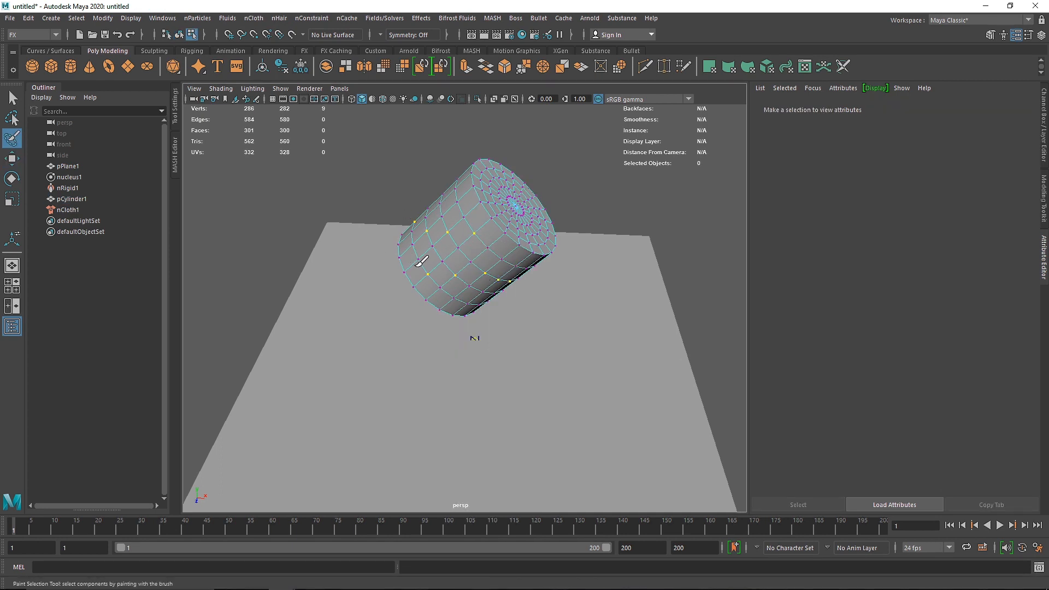
- Add a Tearable Surface nConstraint to the painted cylinder vertices and play the simulation
click(311, 18)
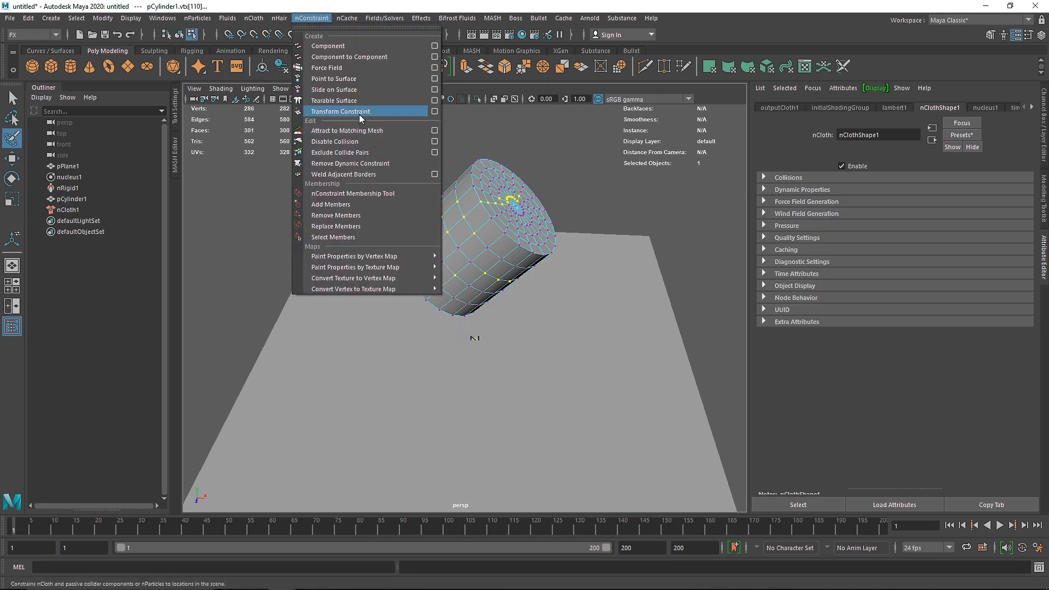
click(358, 98)
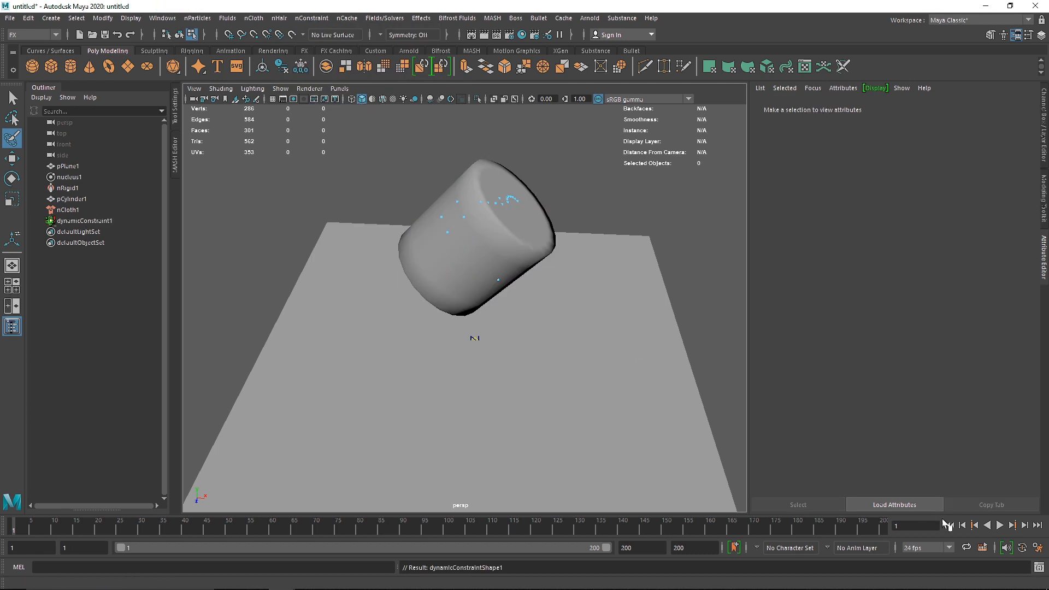
click(999, 525)
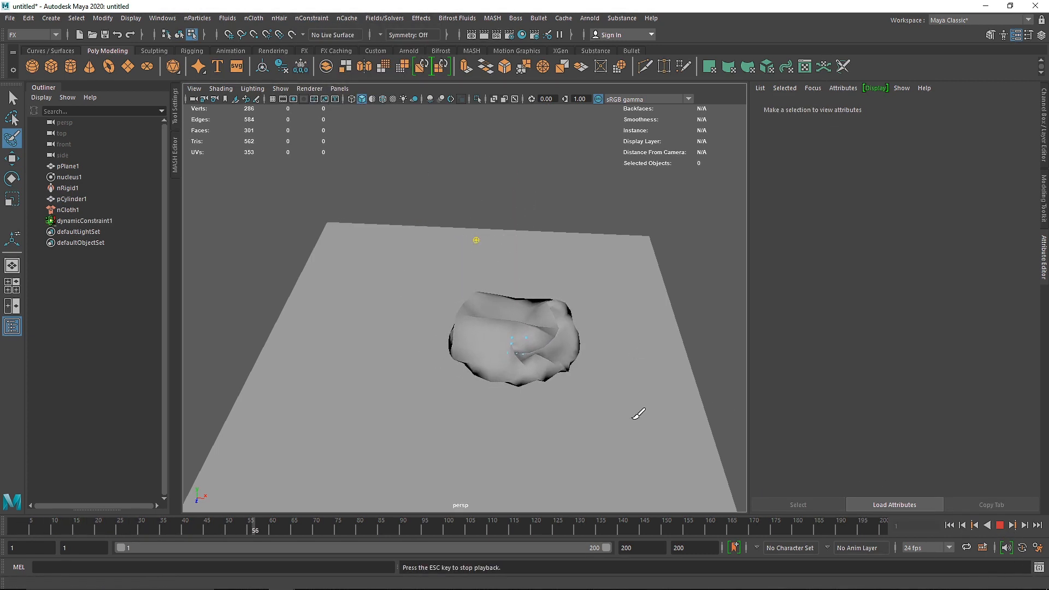
- Examine the collapsed cylinder up close during playback, then stop the simulation and return to the first frame
scroll(492, 349, up, 5)
click(11, 98)
alt+middle_drag(576, 372, 544, 334)
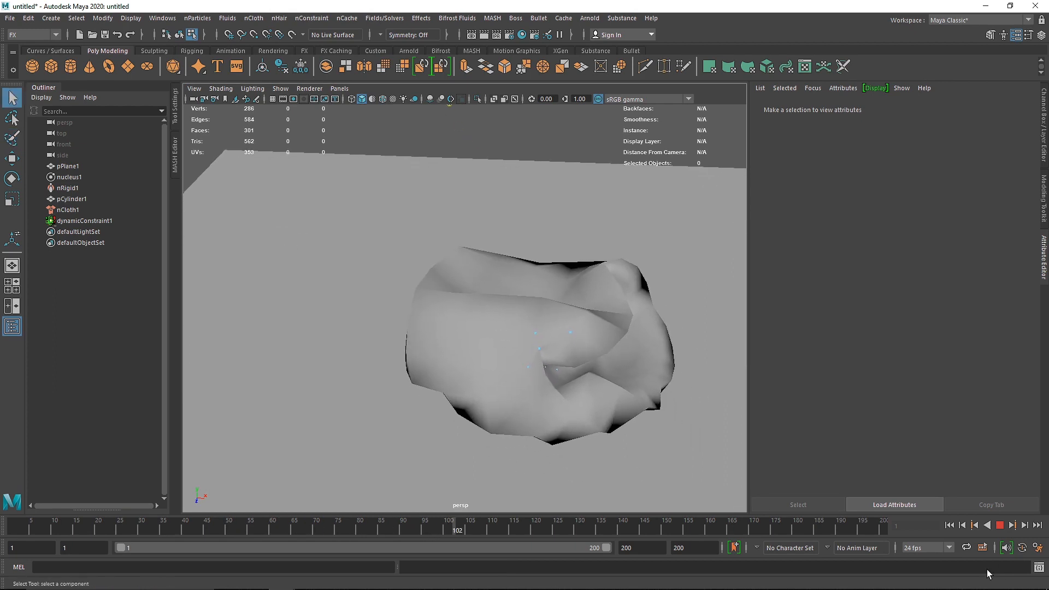
click(999, 528)
click(949, 526)
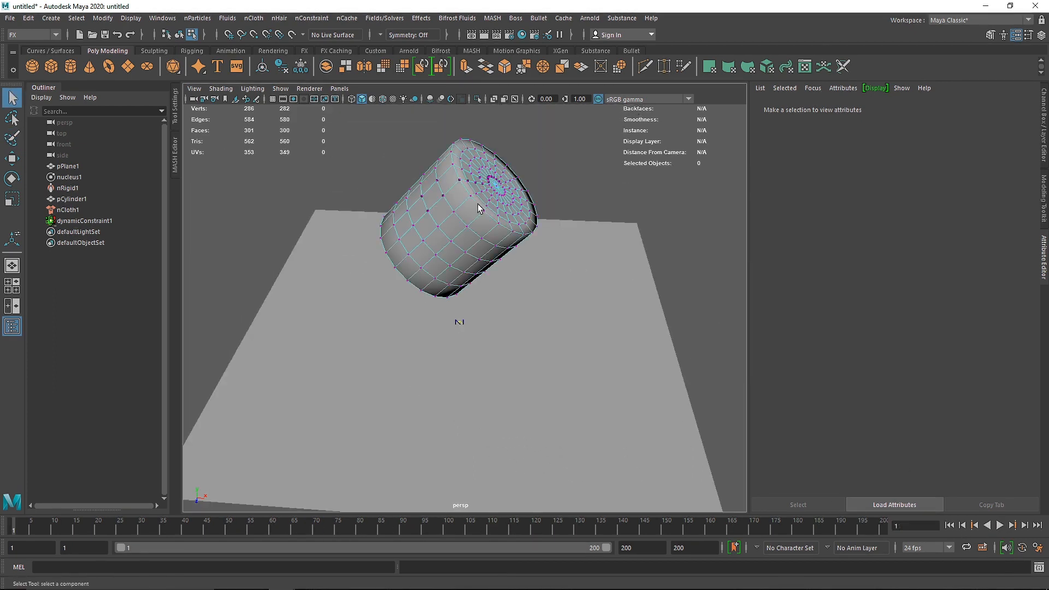
- Rotate the whole cylinder so its painted vertices face the plane, test-play the fall and return to the first frame
key(r)
right_drag(441, 199, 569, 143)
key(e)
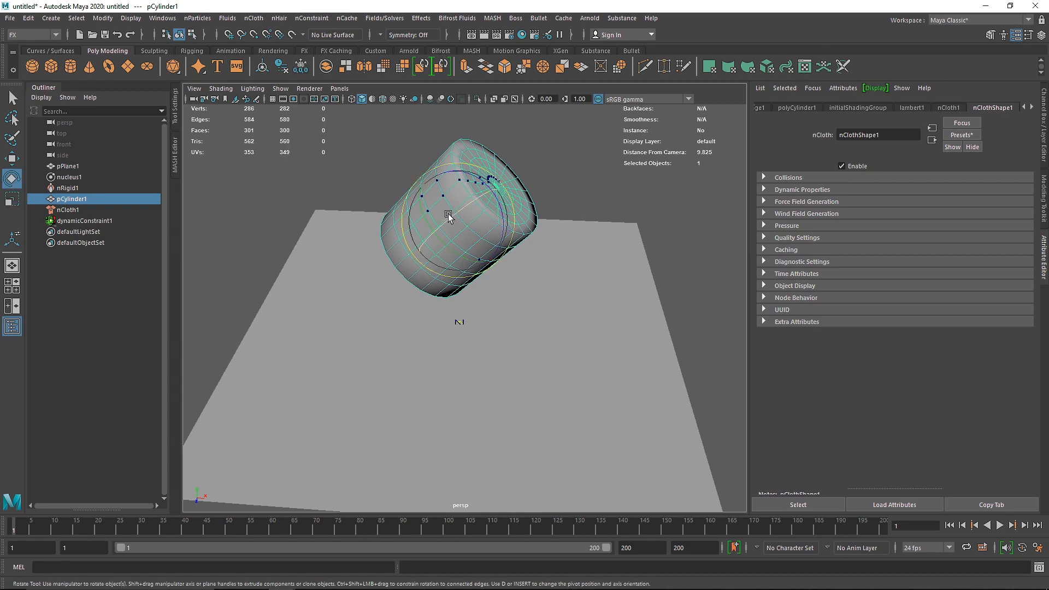
drag(448, 216, 469, 219)
click(998, 524)
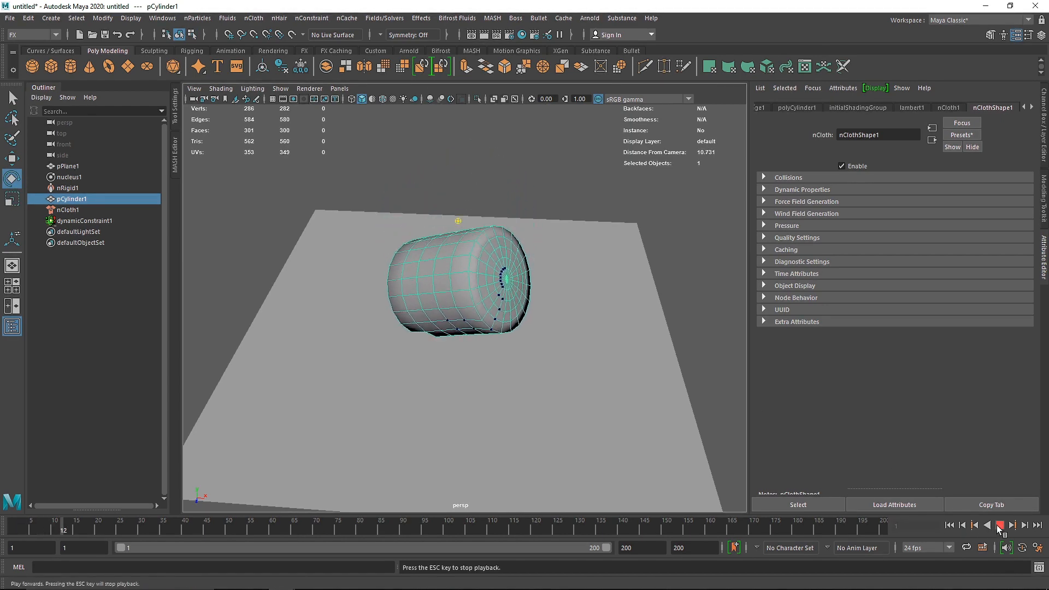
click(999, 525)
click(949, 525)
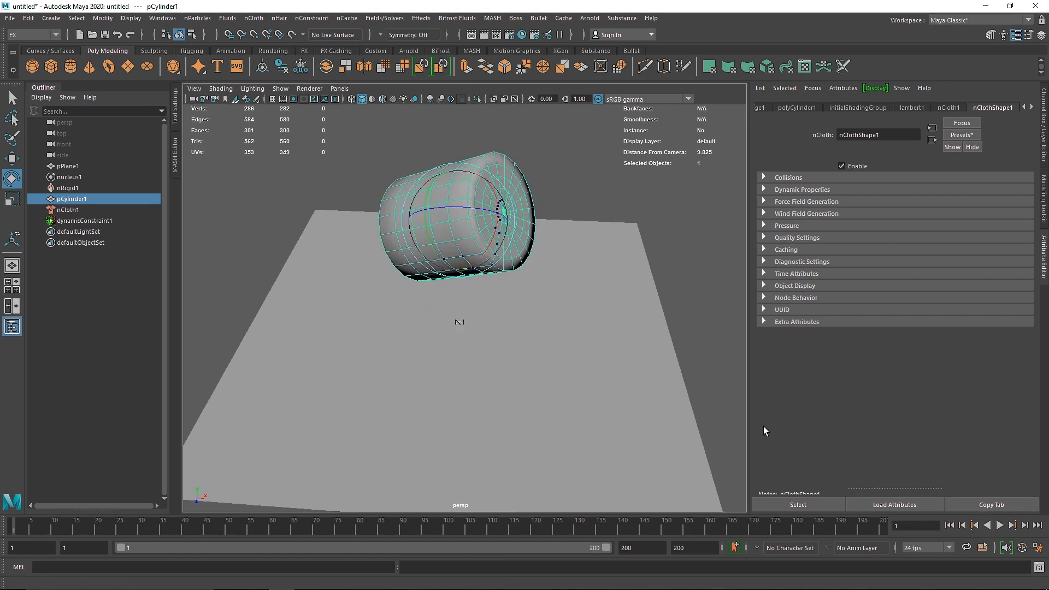
- Replace the cylinder's nCloth settings with the tshirt preset
scroll(485, 253, up, 5)
scroll(541, 244, down, 3)
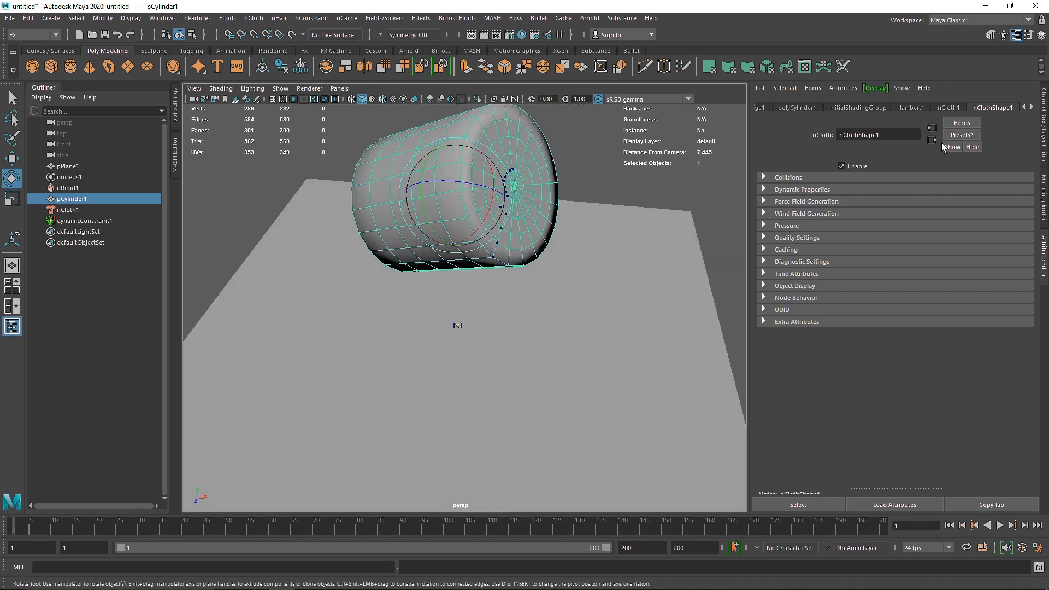
click(960, 135)
mouse_move(977, 271)
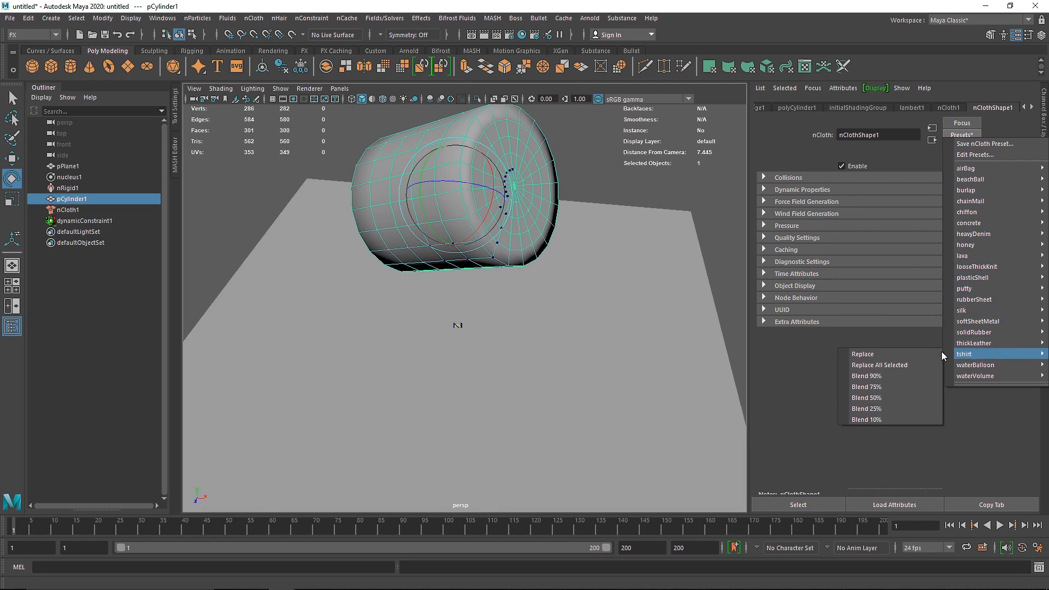
click(923, 354)
- Set the Tearable Surface constraint's Max Distance to 0.030 and play the simulation
click(458, 325)
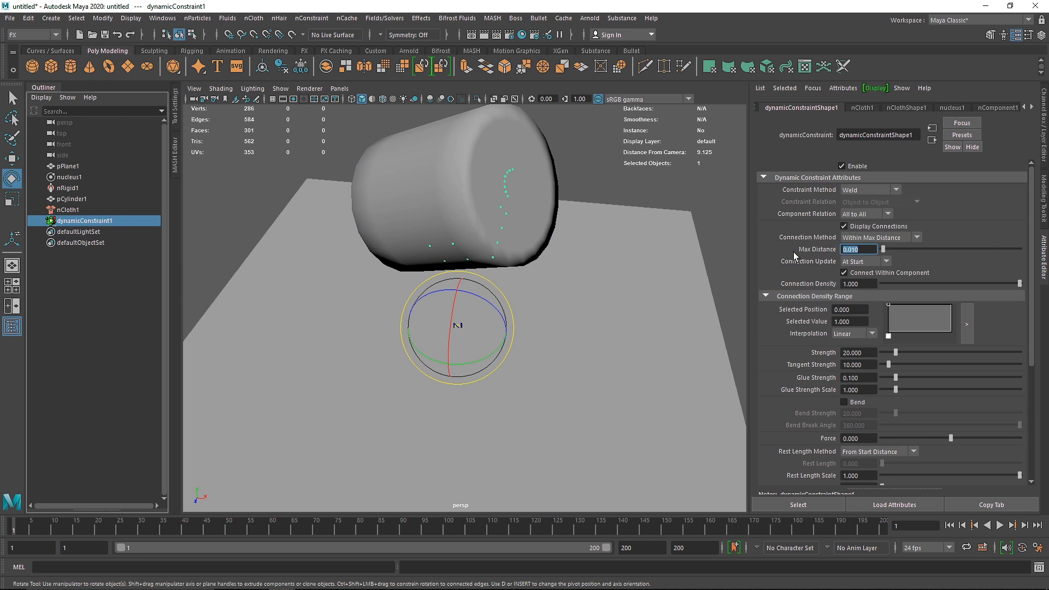
key(Return)
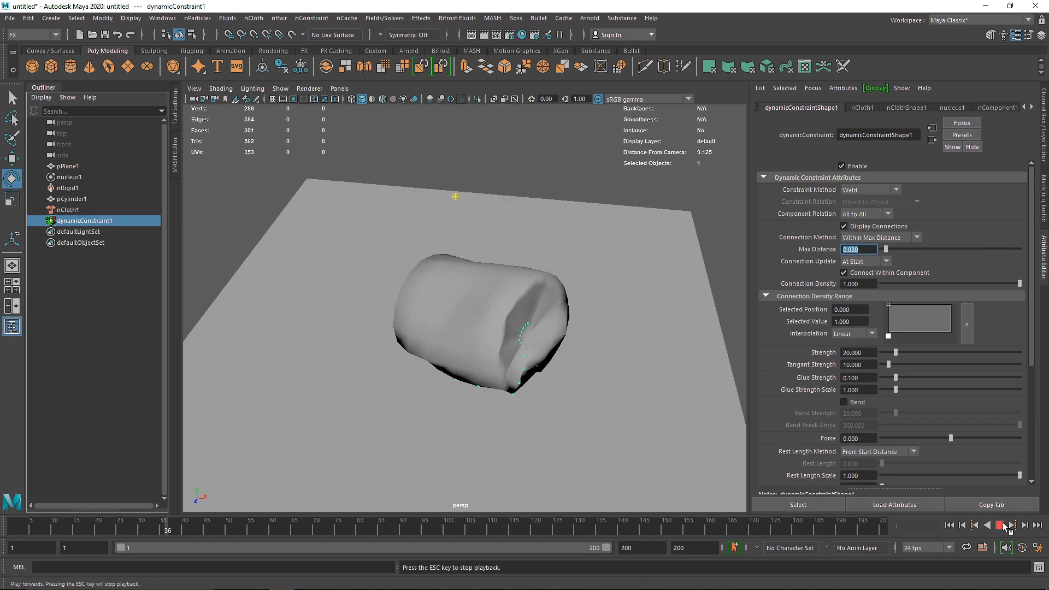
click(1003, 526)
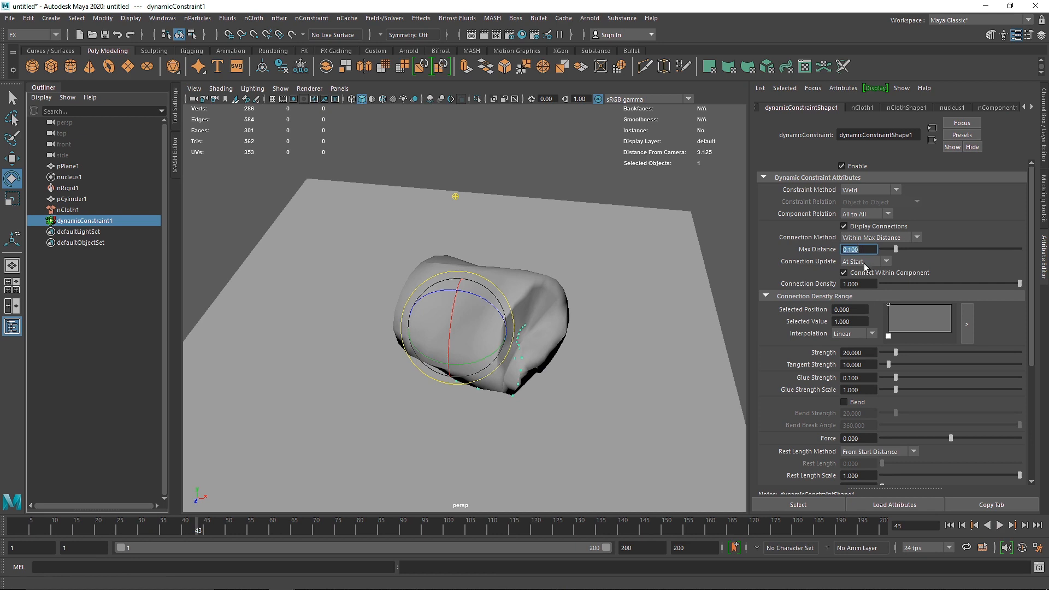
- Set the constraint's Max Distance to 0.100 and replay the simulation from the first frame
click(949, 525)
click(1000, 525)
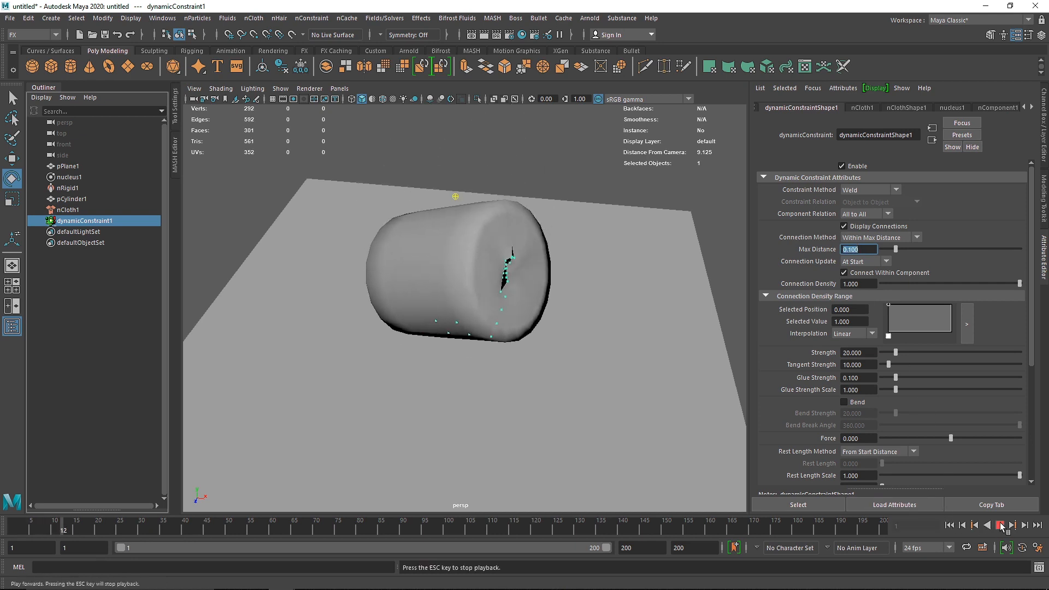
click(1000, 525)
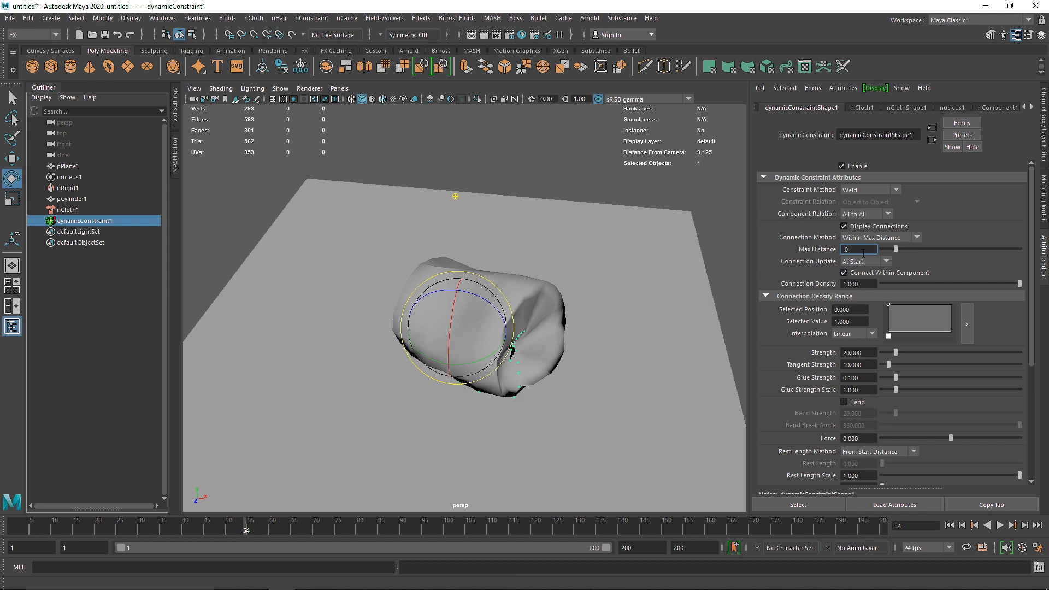
- Set the constraint's Max Distance to 0.090 and replay the simulation
click(1000, 525)
click(999, 525)
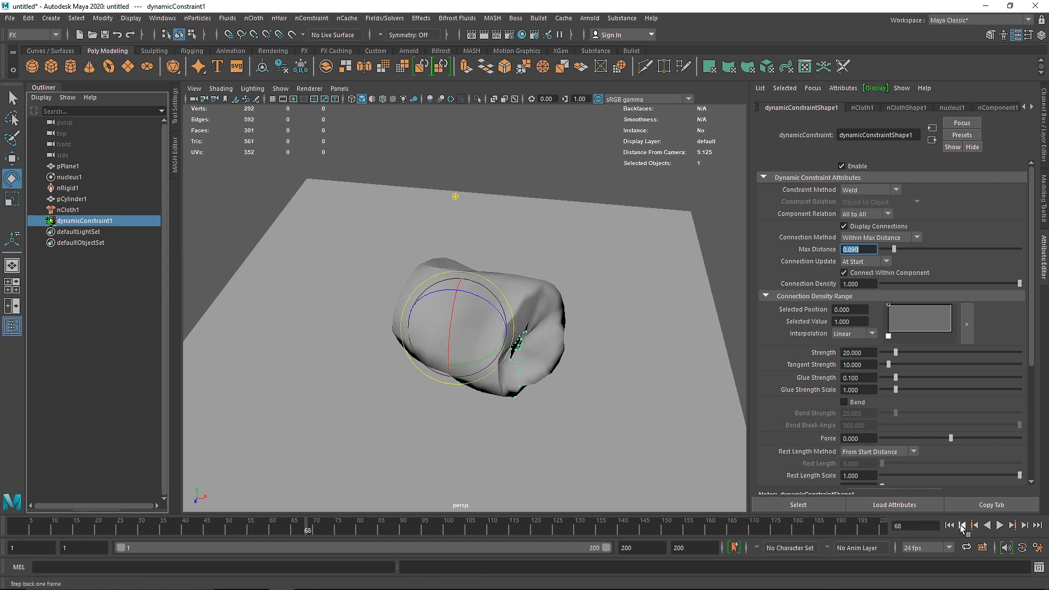
- Raise the cylinder high above the plane at the first frame and play its fall
click(949, 524)
scroll(211, 222, down, 5)
click(112, 199)
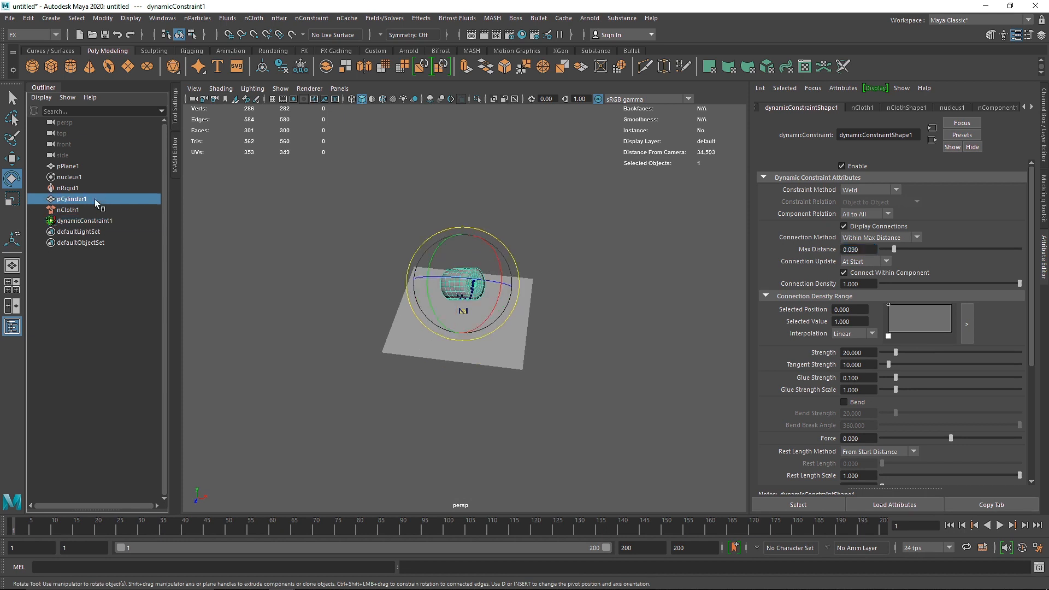
key(w)
drag(461, 242, 464, 114)
scroll(516, 256, up, 3)
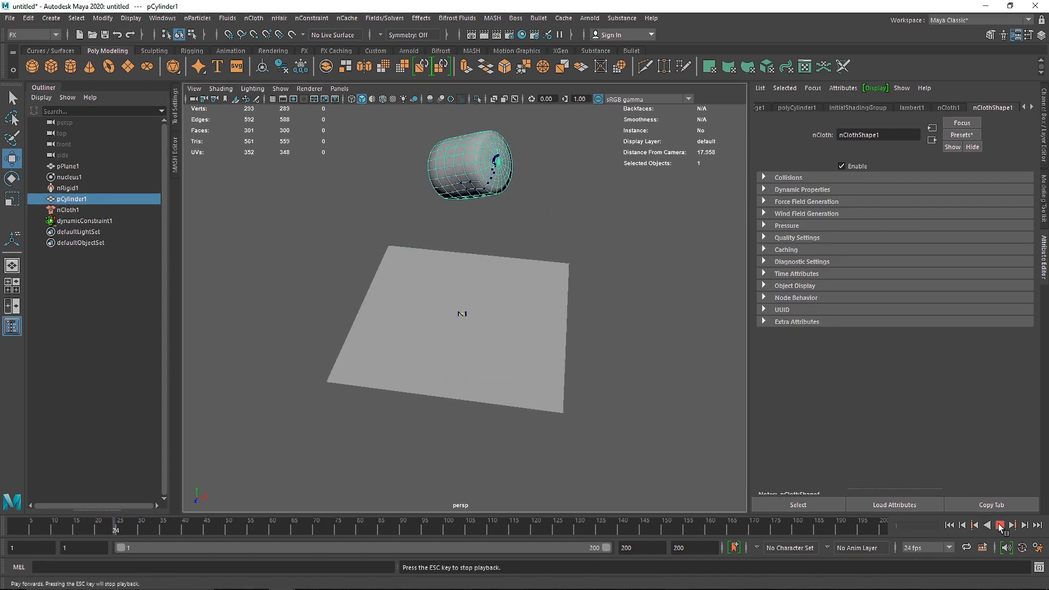
click(999, 525)
scroll(561, 332, up, 10)
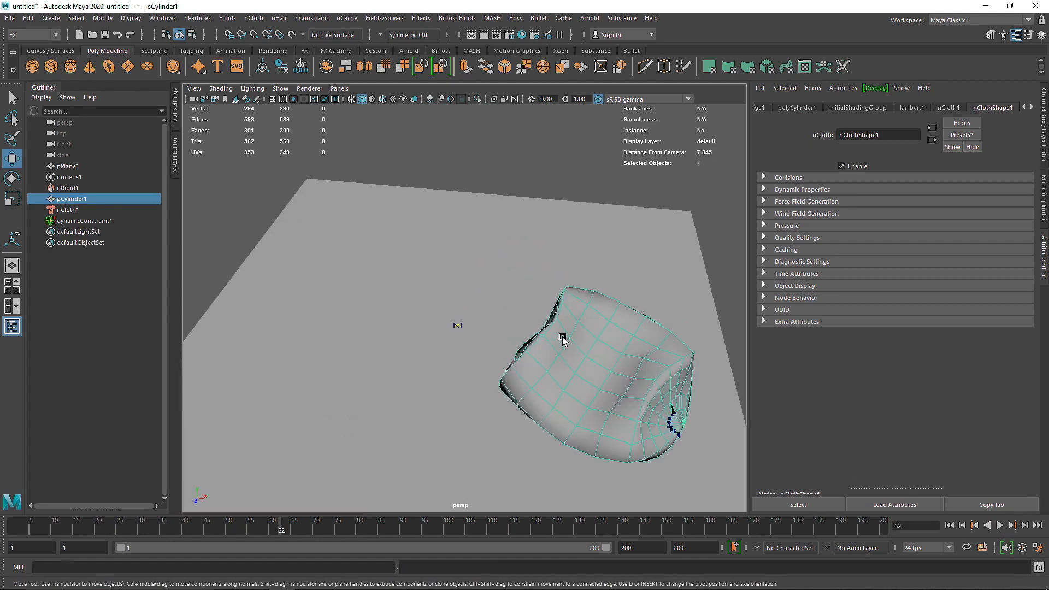
- Turn on smooth mesh preview for the cylinder and examine the tear from several sides
alt+drag(519, 351, 464, 363)
scroll(554, 360, down, 5)
click(515, 322)
click(463, 363)
key(3)
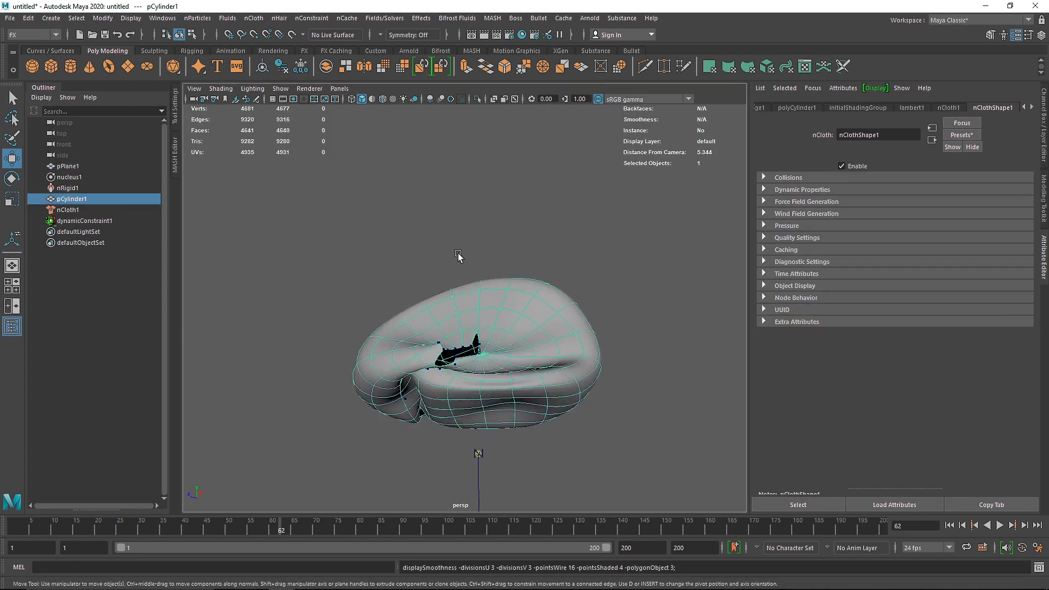
click(459, 255)
alt+drag(459, 255, 489, 437)
scroll(489, 431, down, 4)
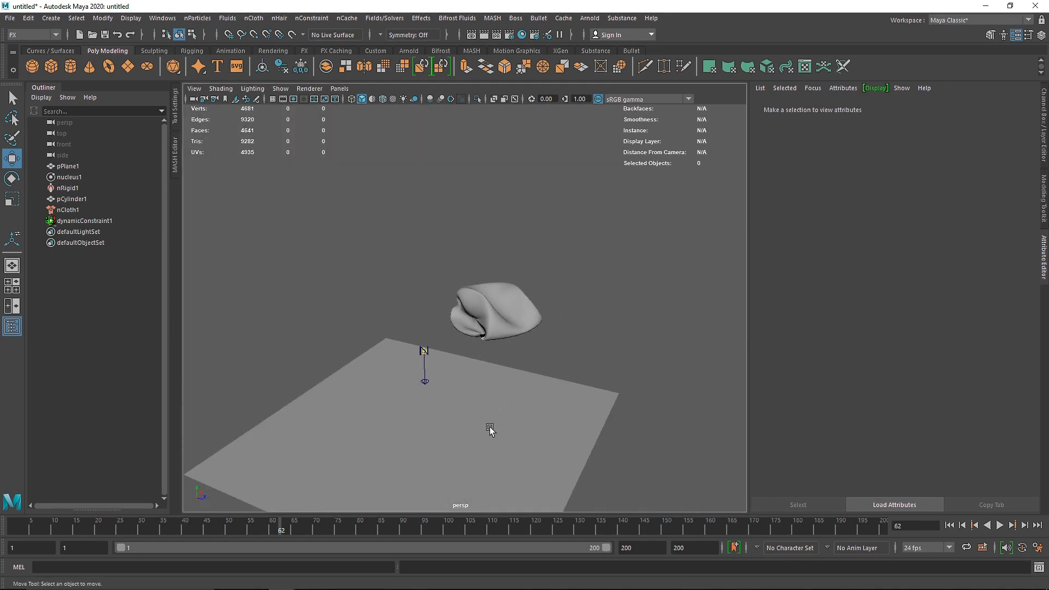
- Delete the torn cylinder, keeping the collider plane
key(ctrl+z)
key(ctrl+z)
key(ctrl+z)
key(ctrl+z)
alt+drag(486, 389, 500, 365)
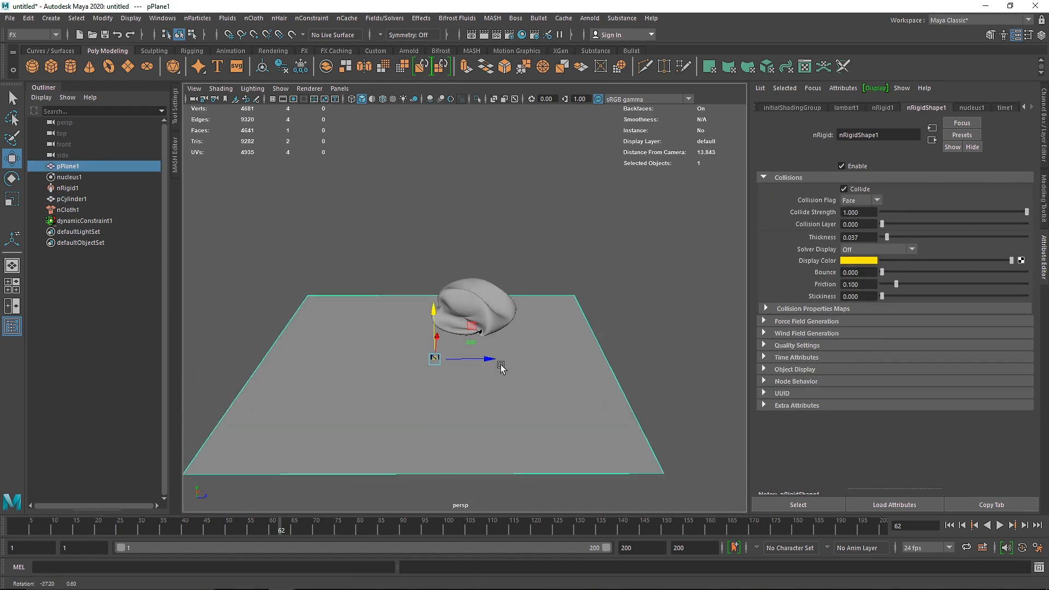
click(486, 291)
key(Delete)
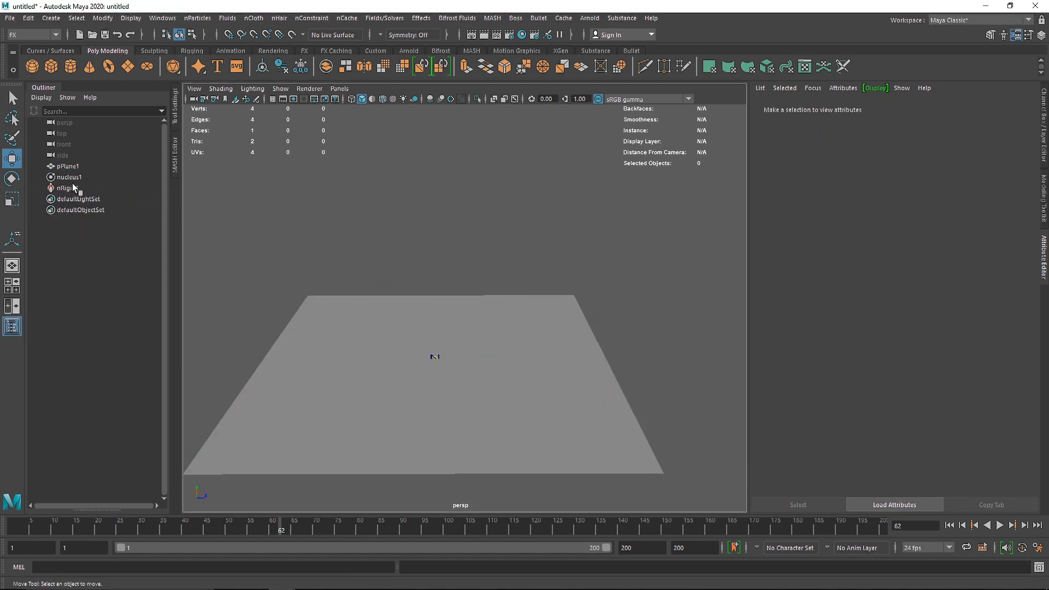
- Create a polygon sphere and raise it about 9.15 cm above the plane
click(35, 66)
scroll(419, 323, down, 4)
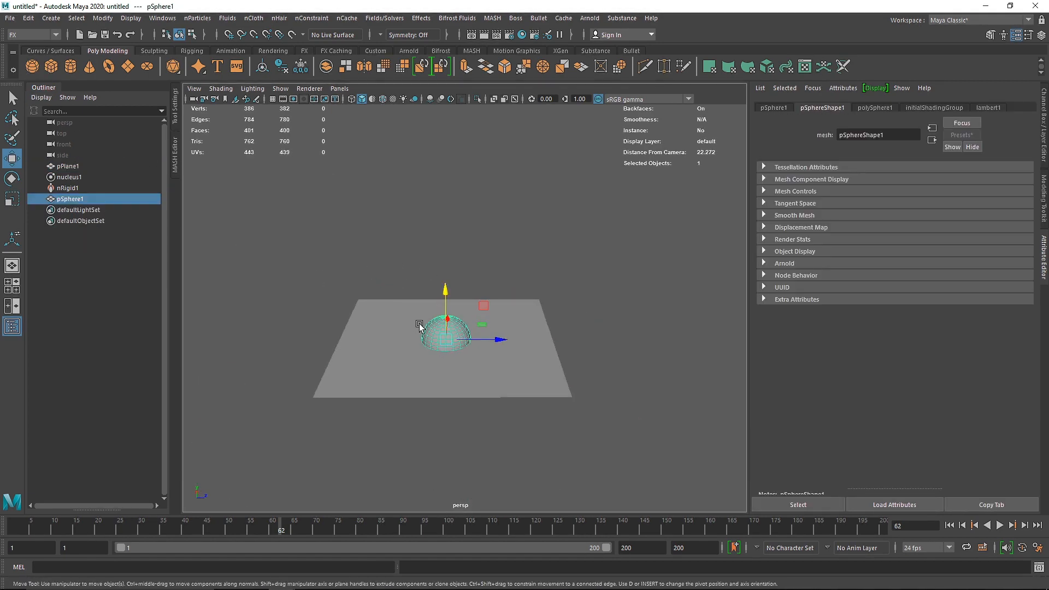
drag(448, 294, 454, 163)
alt+middle_drag(466, 164, 437, 249)
drag(419, 237, 419, 140)
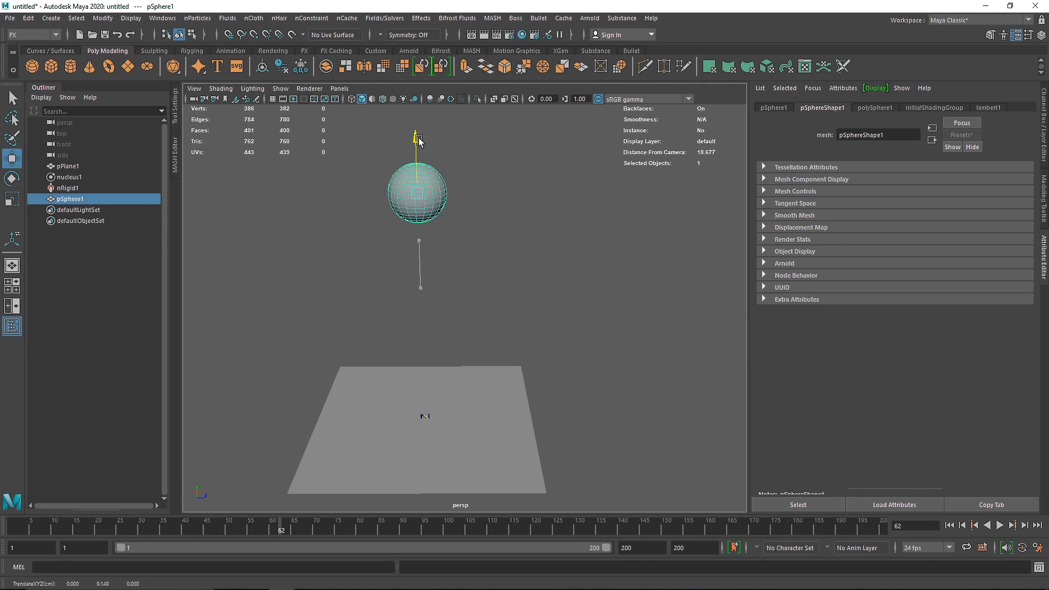
- Convert the raised sphere to nCloth and return to the first frame
click(254, 18)
click(279, 54)
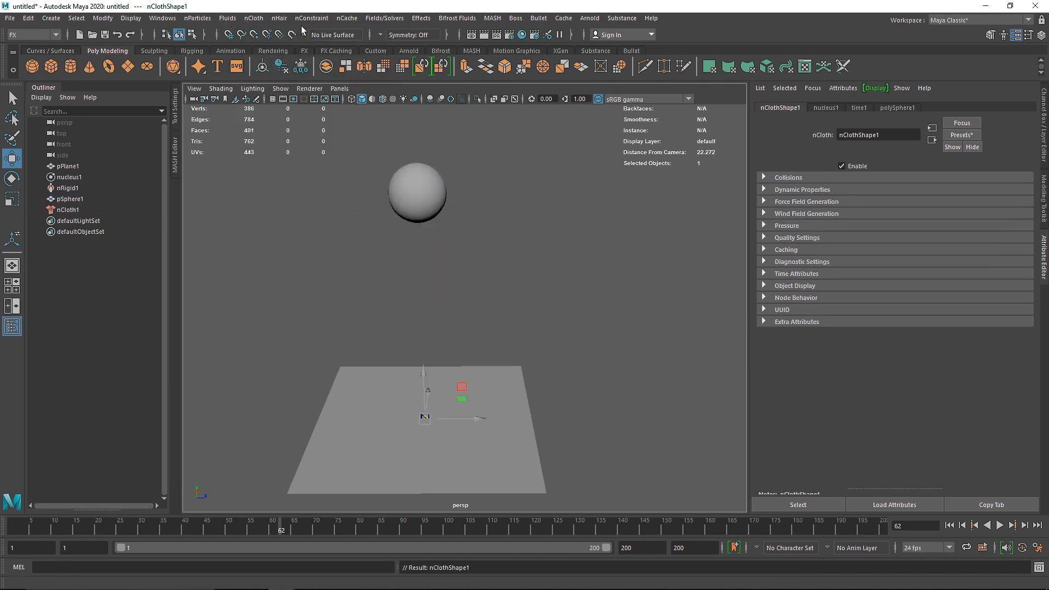
click(429, 192)
click(948, 525)
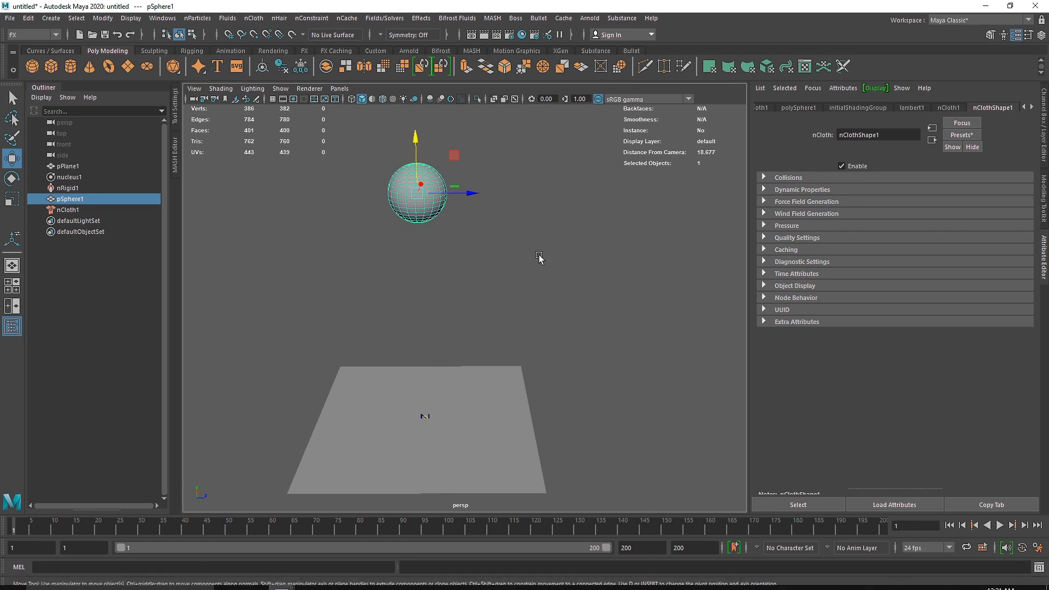
- Paint-select scattered vertices across the sphere, add a Tearable Surface nConstraint to them and play the simulation
click(12, 138)
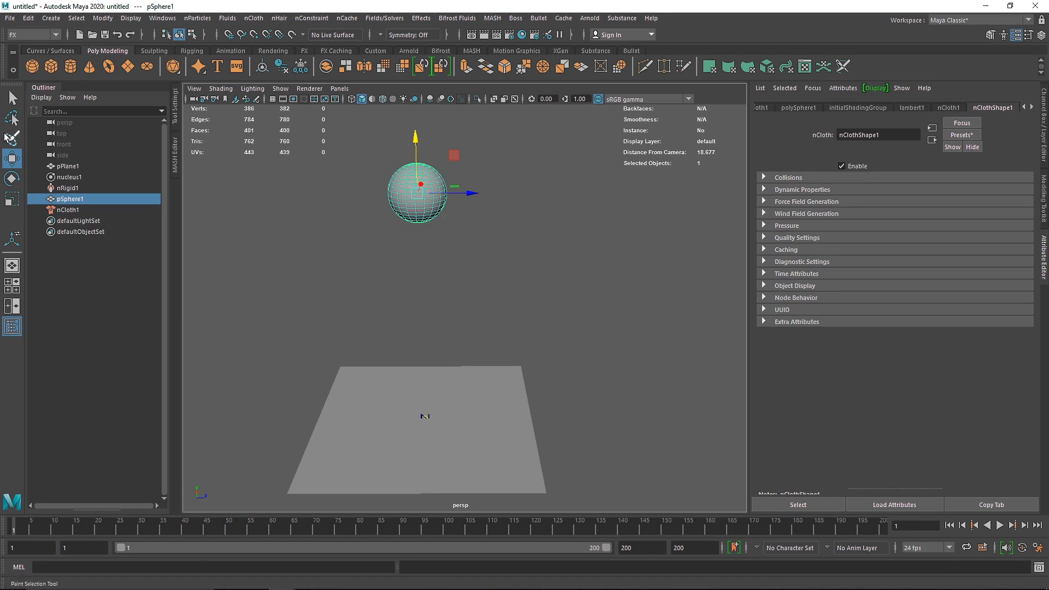
drag(411, 193, 391, 180)
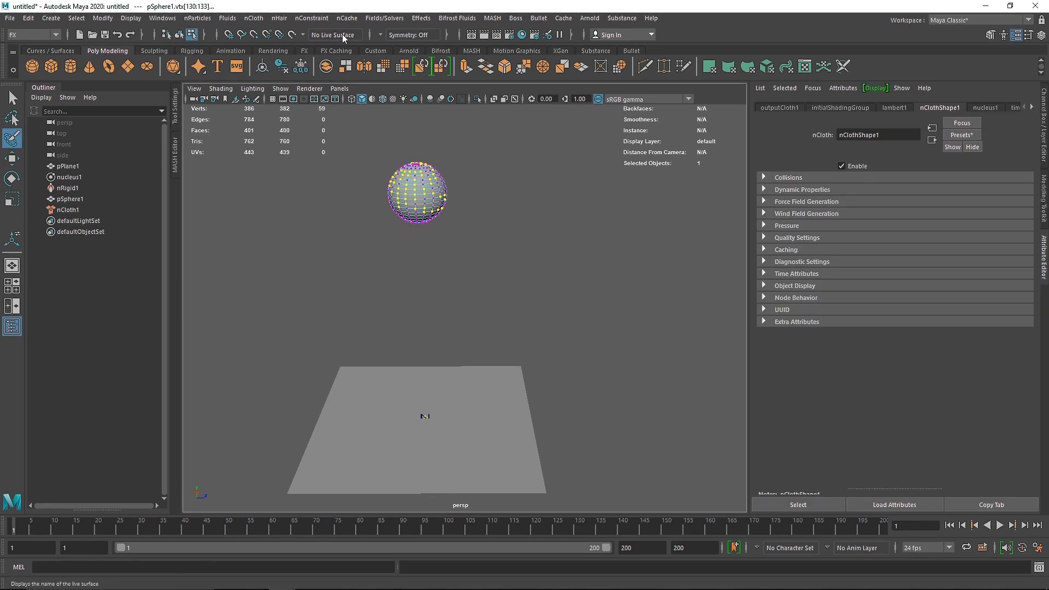
click(311, 18)
click(328, 100)
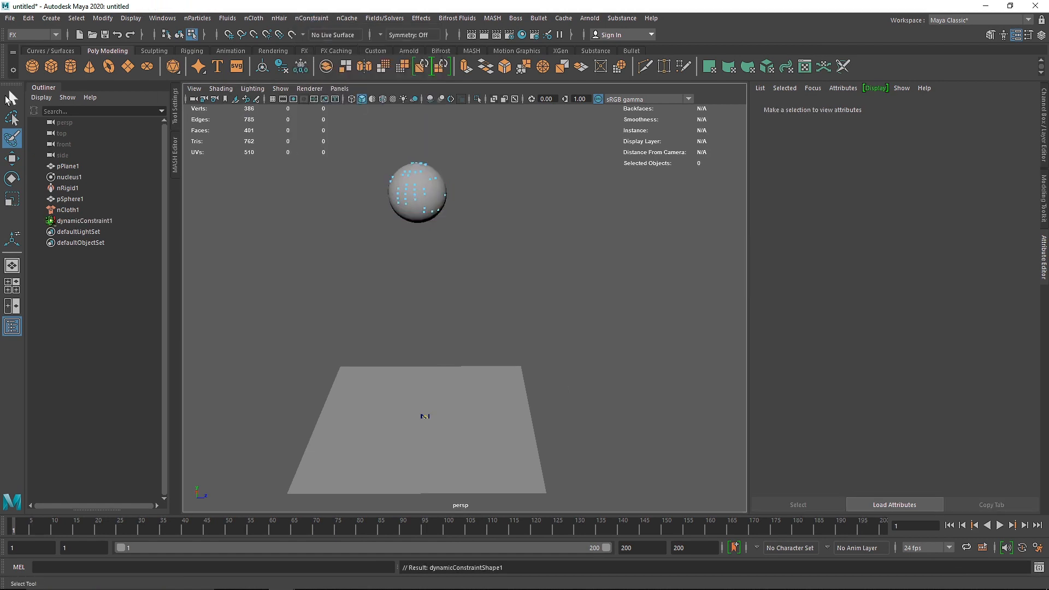
click(999, 525)
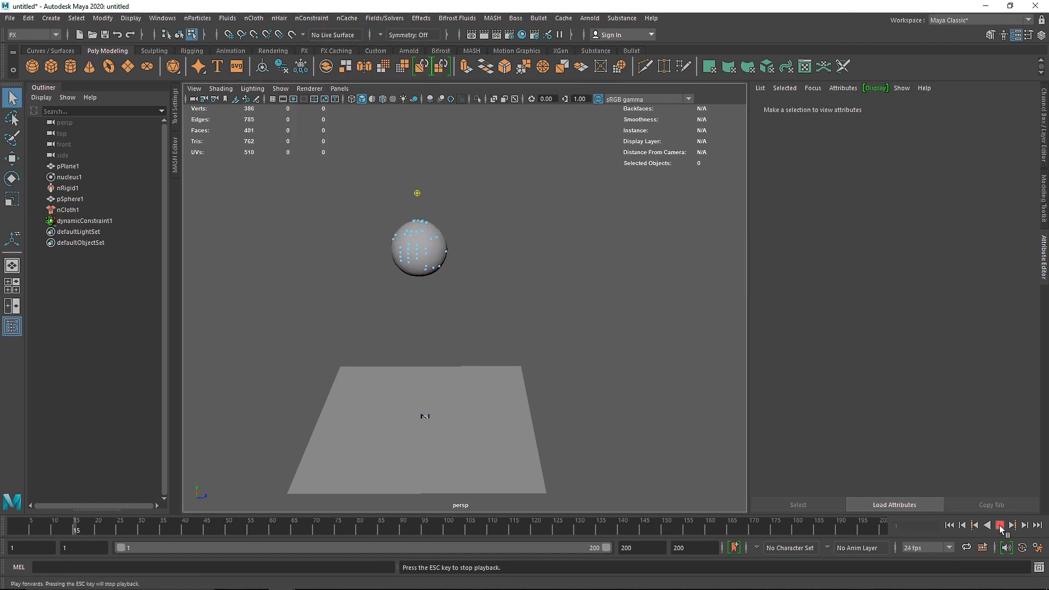
click(1000, 526)
- Turn on smooth mesh preview for the collapsed sphere, examine its tears from several angles and return to object selection
scroll(451, 436, up, 4)
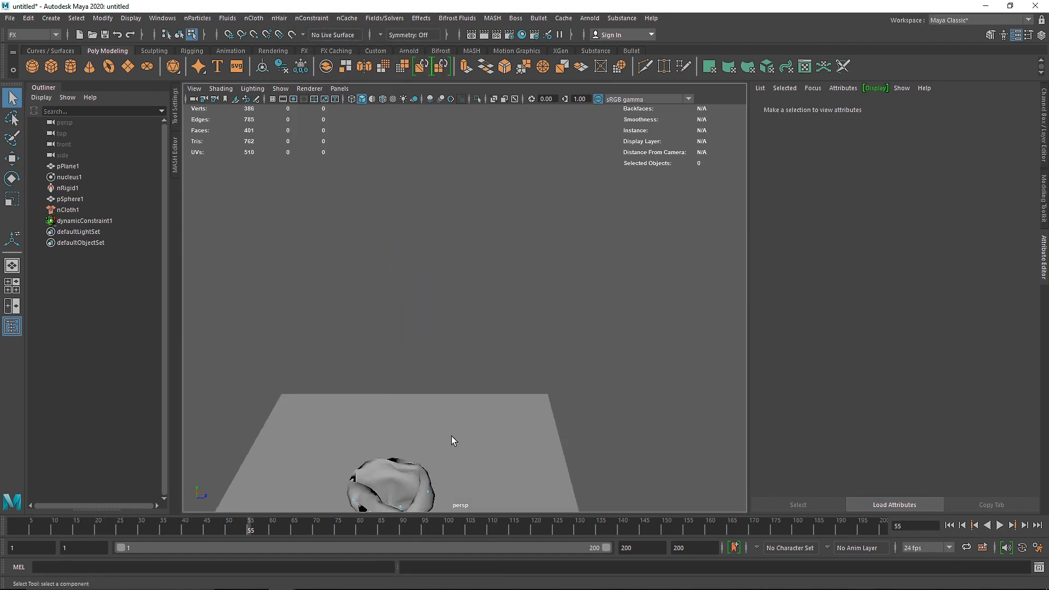
alt+middle_drag(451, 436, 503, 304)
scroll(483, 336, up, 6)
alt+drag(482, 335, 418, 293)
key(3)
alt+drag(492, 338, 513, 336)
scroll(533, 351, up, 5)
scroll(513, 336, down, 7)
alt+drag(434, 337, 455, 358)
scroll(454, 356, down, 2)
right_drag(551, 243, 605, 159)
click(597, 168)
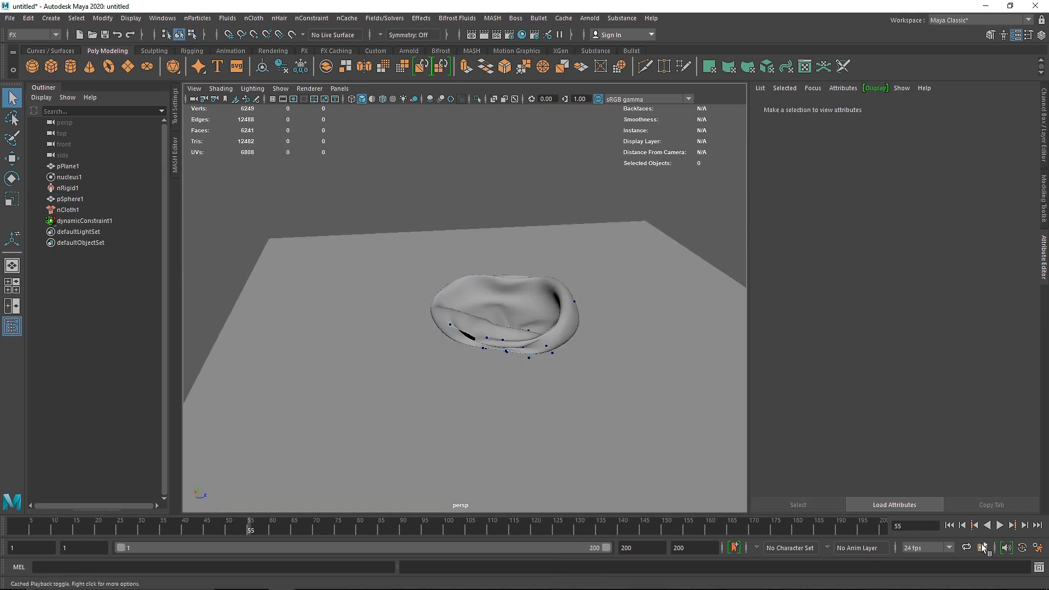
- Replay the smoothed sphere's fall from the first frame and stop it in mid-air
click(949, 525)
click(999, 525)
click(998, 527)
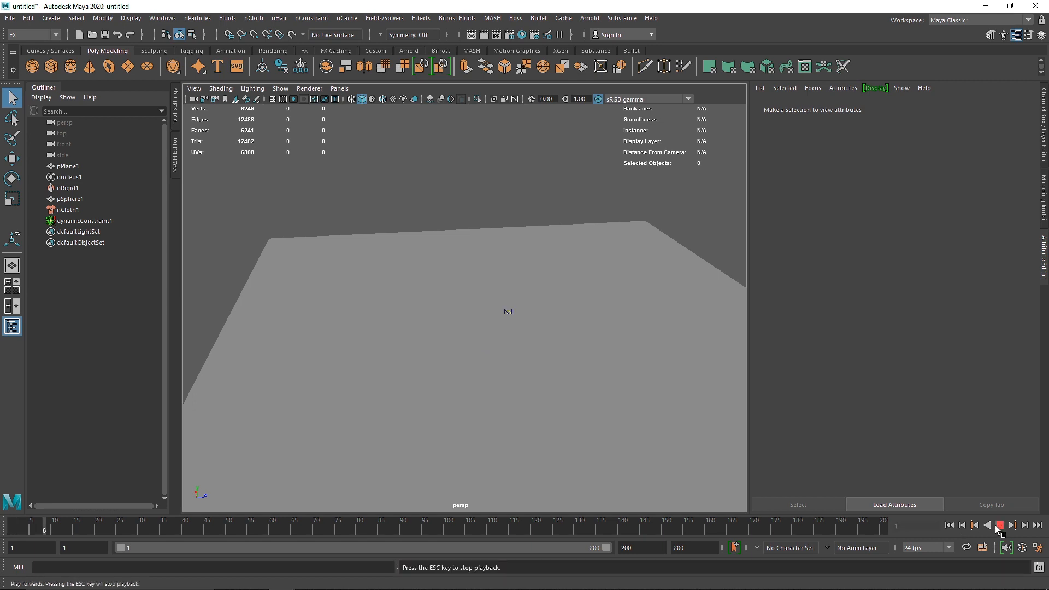
click(998, 526)
- Replace the sphere's nCloth settings with the airBag preset and play the simulation
scroll(691, 359, down, 9)
click(473, 204)
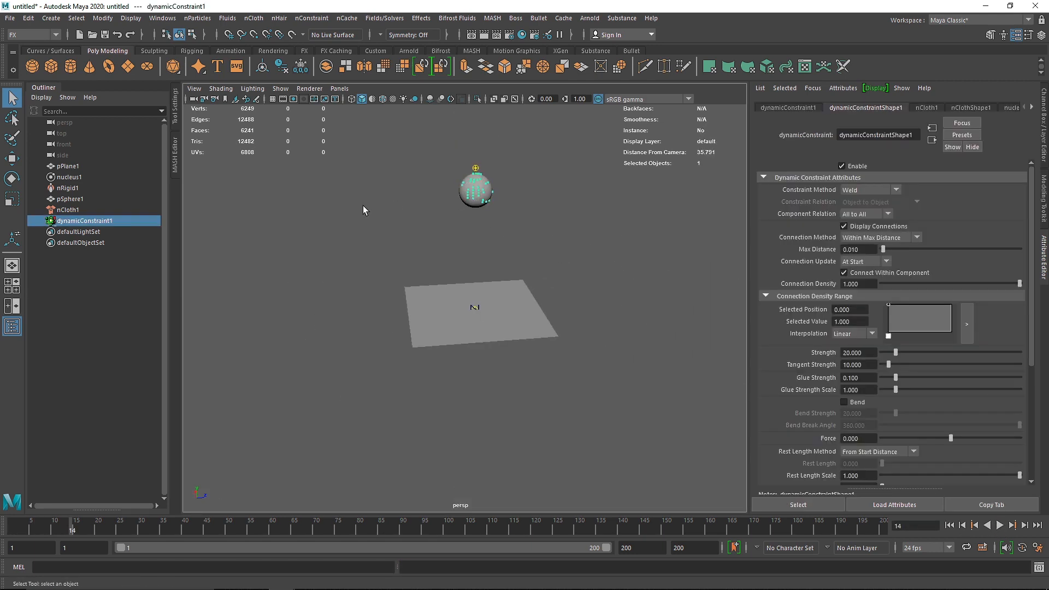
click(69, 199)
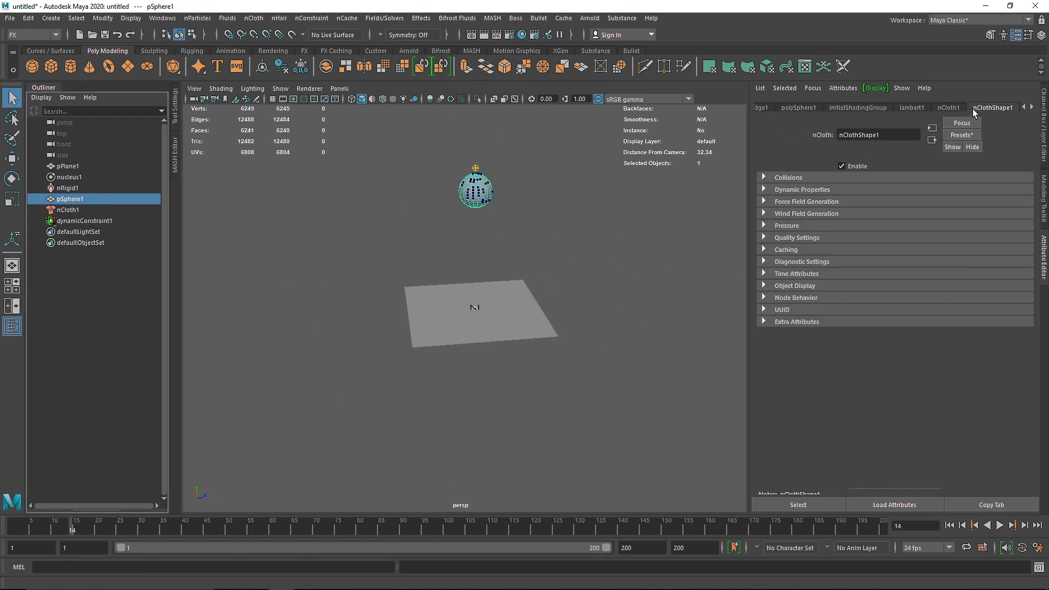
click(961, 135)
mouse_move(983, 175)
click(896, 167)
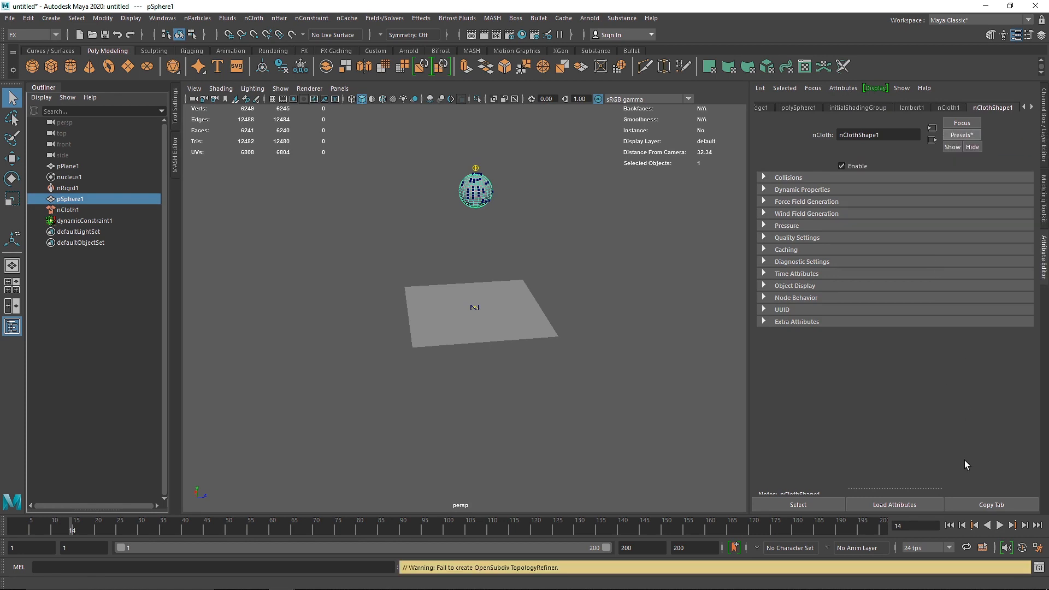
click(999, 525)
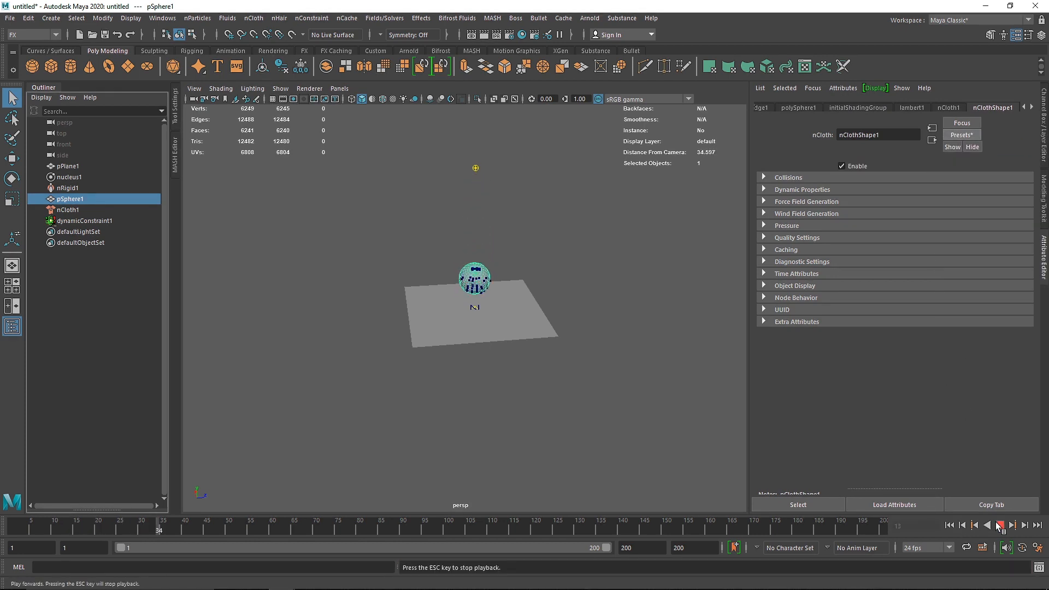
- Examine the airBag sphere's landing on the plane up close and return the simulation to the first frame
scroll(598, 306, up, 6)
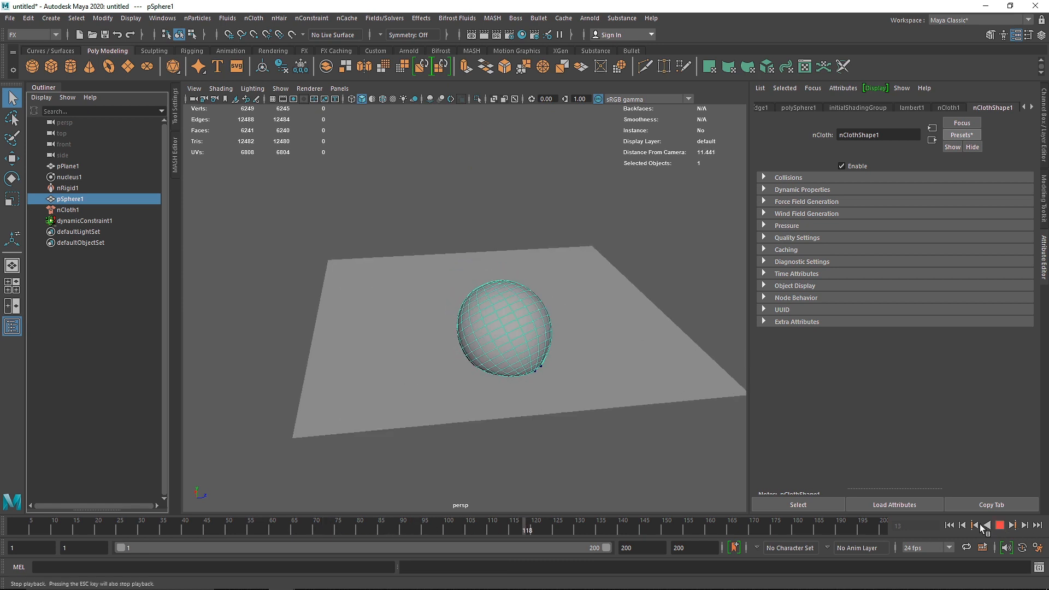
click(949, 525)
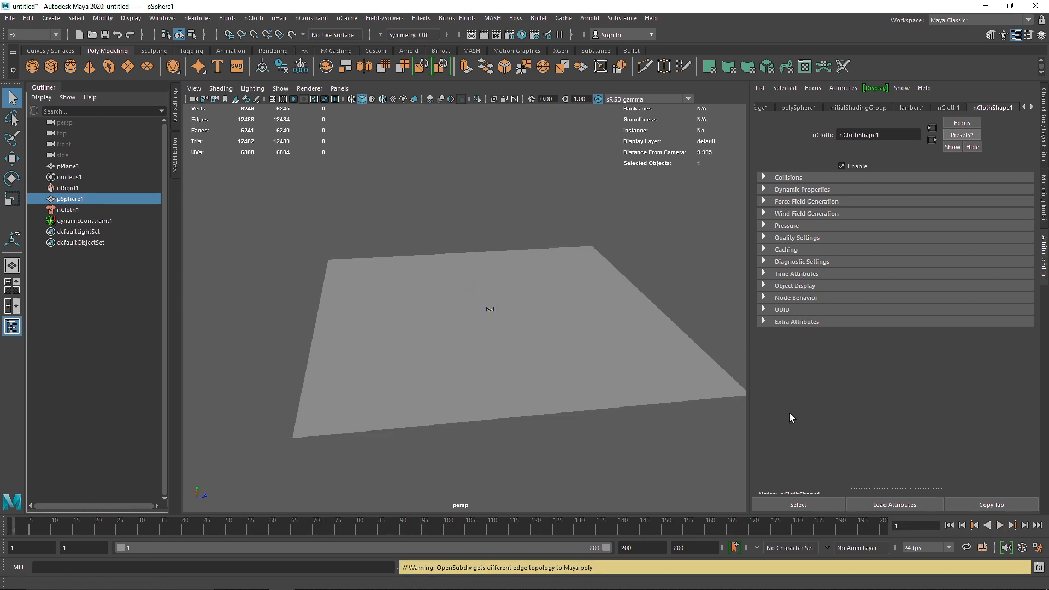
scroll(576, 239, down, 6)
alt+middle_drag(592, 203, 591, 241)
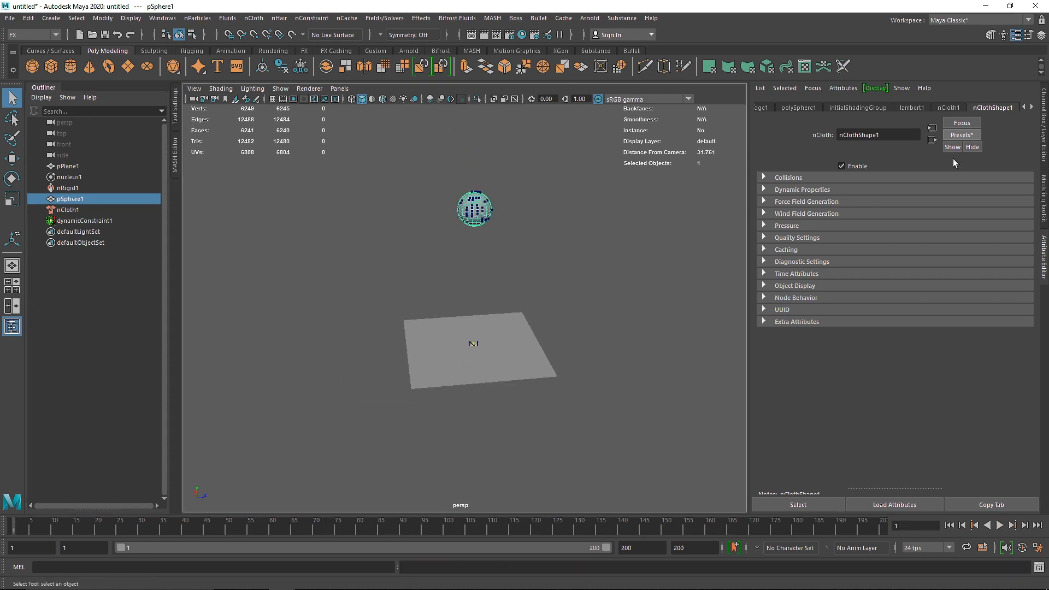
- Replace the sphere's nCloth settings with the chainMail preset and play the simulation
click(961, 135)
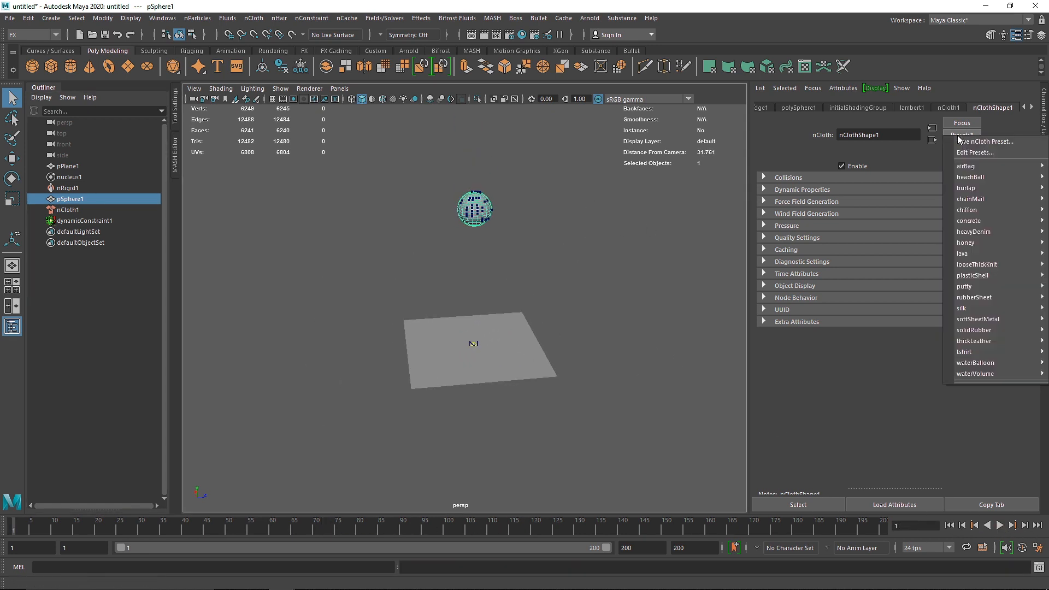
mouse_move(977, 340)
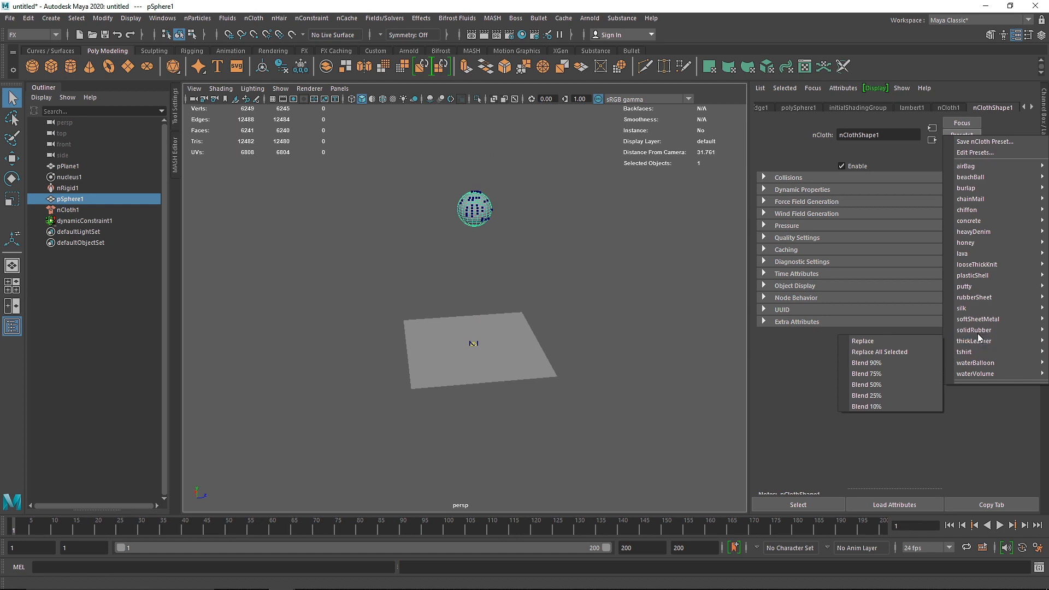
mouse_move(978, 321)
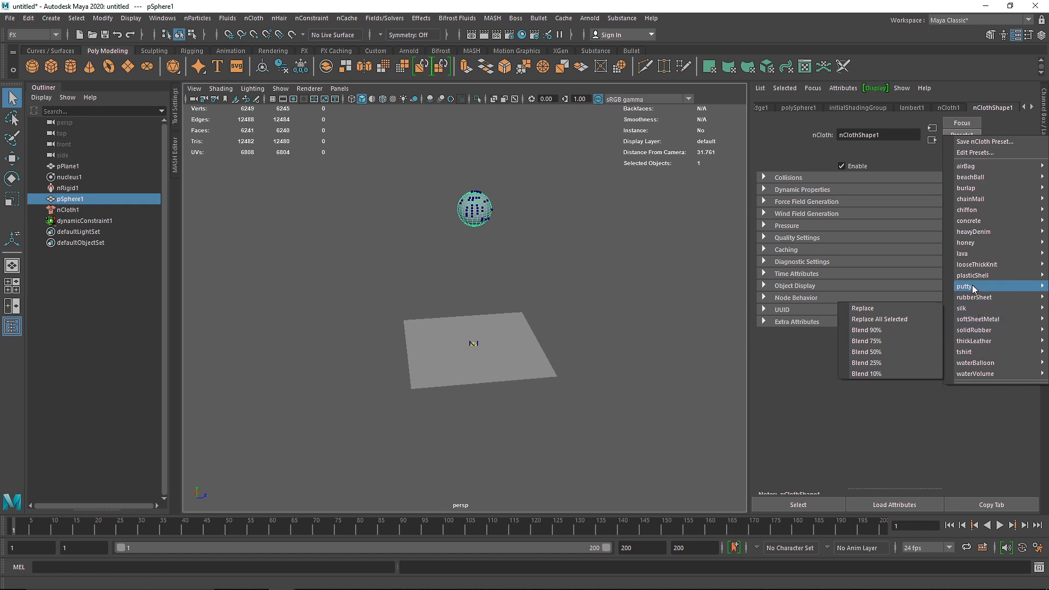
mouse_move(972, 278)
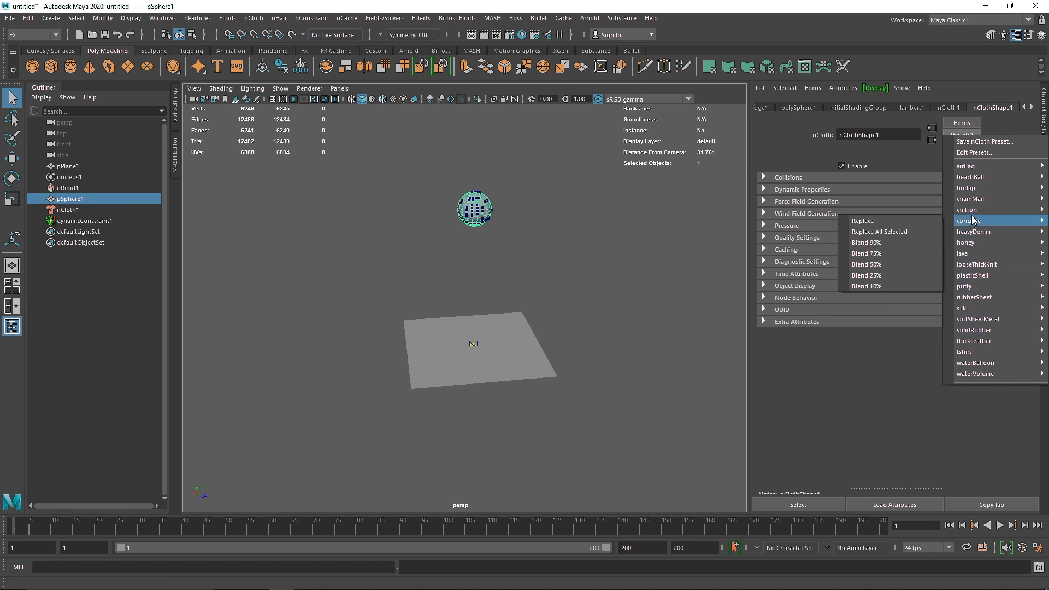
mouse_move(975, 201)
click(930, 202)
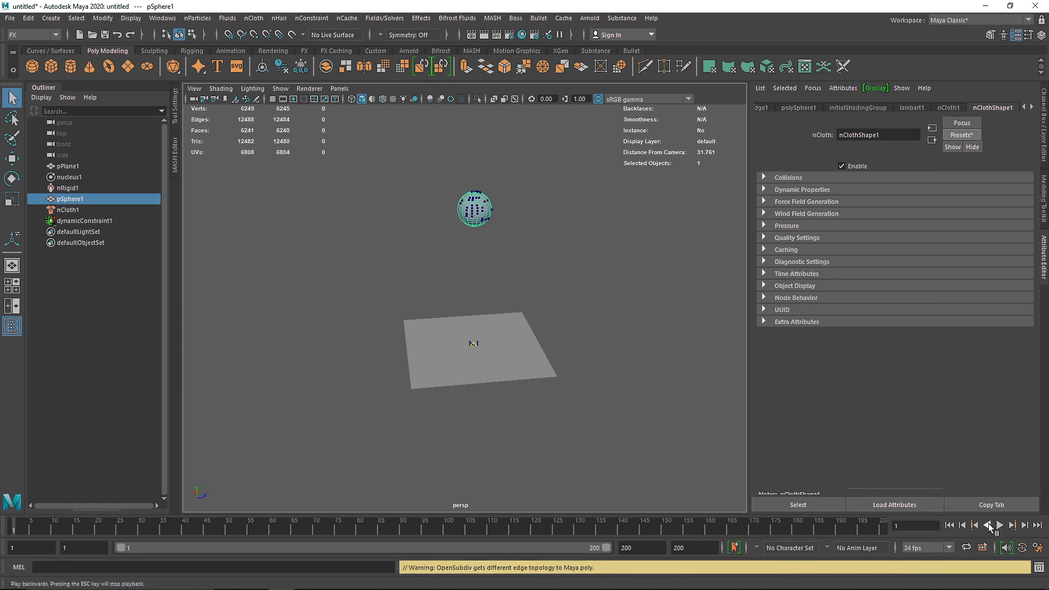
click(1001, 525)
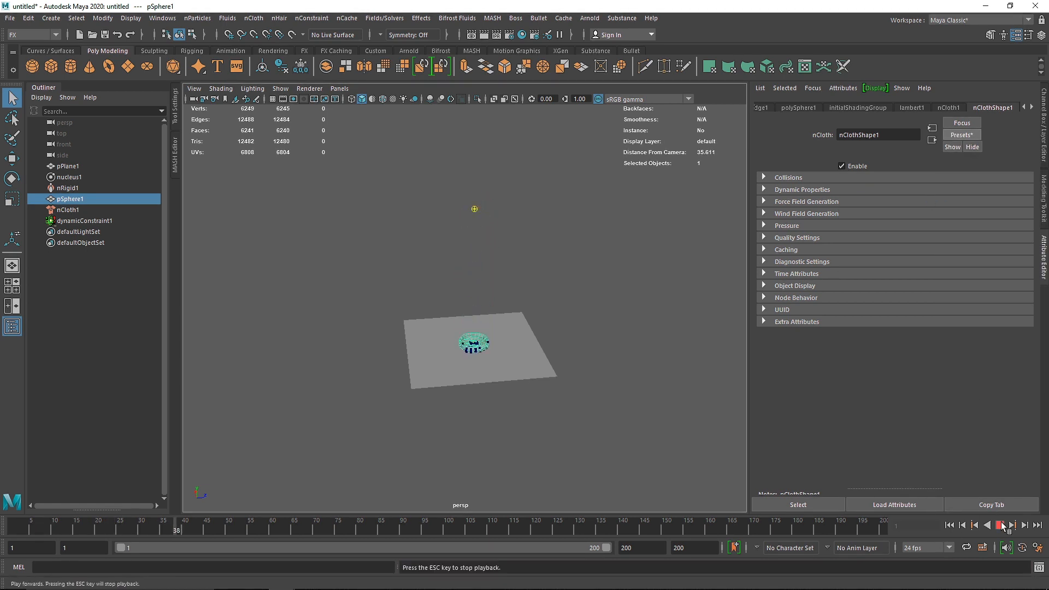
- Stop the playback and examine the collapsed sphere with smooth mesh preview, leaving it deselected
click(1000, 524)
scroll(511, 383, up, 5)
scroll(512, 385, up, 5)
alt+middle_drag(538, 477, 534, 344)
alt+drag(534, 344, 512, 399)
key(3)
click(501, 206)
alt+drag(492, 346, 502, 345)
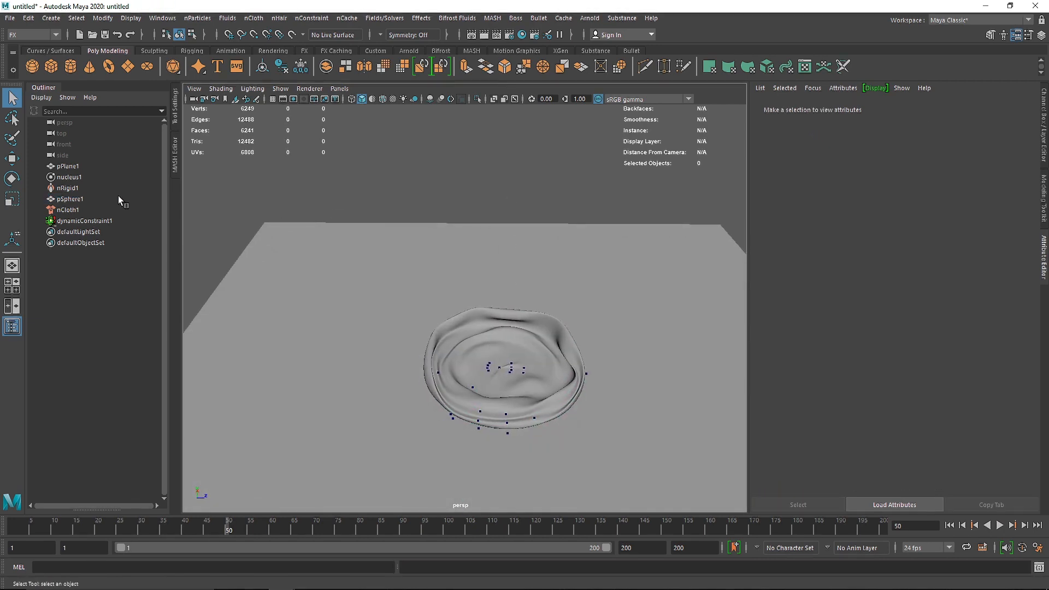
- Delete the sphere, the ground plane and the nucleus solver to empty the scene
click(87, 201)
key(Delete)
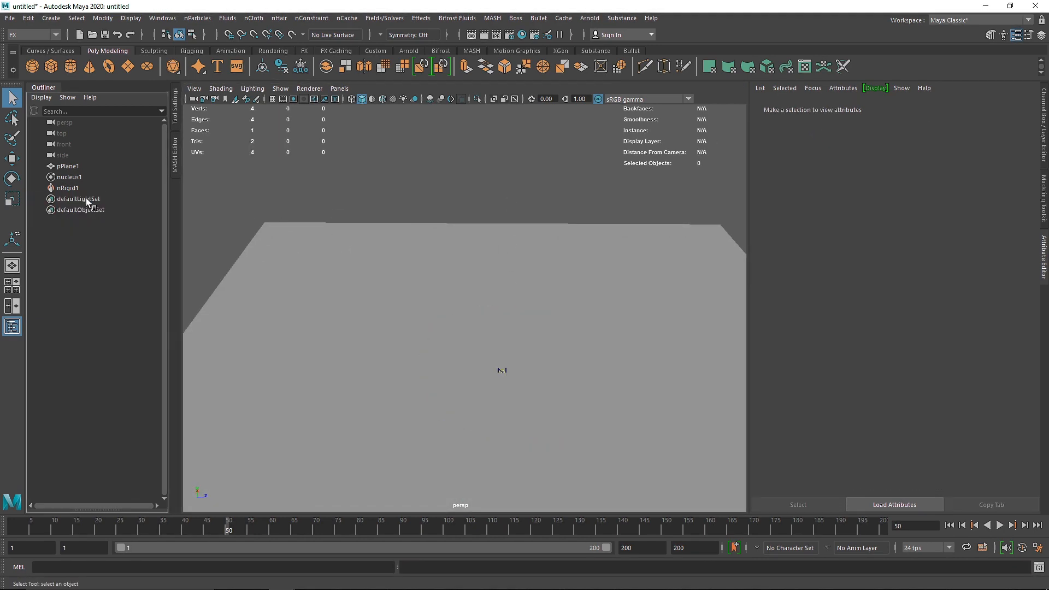
scroll(242, 152, down, 3)
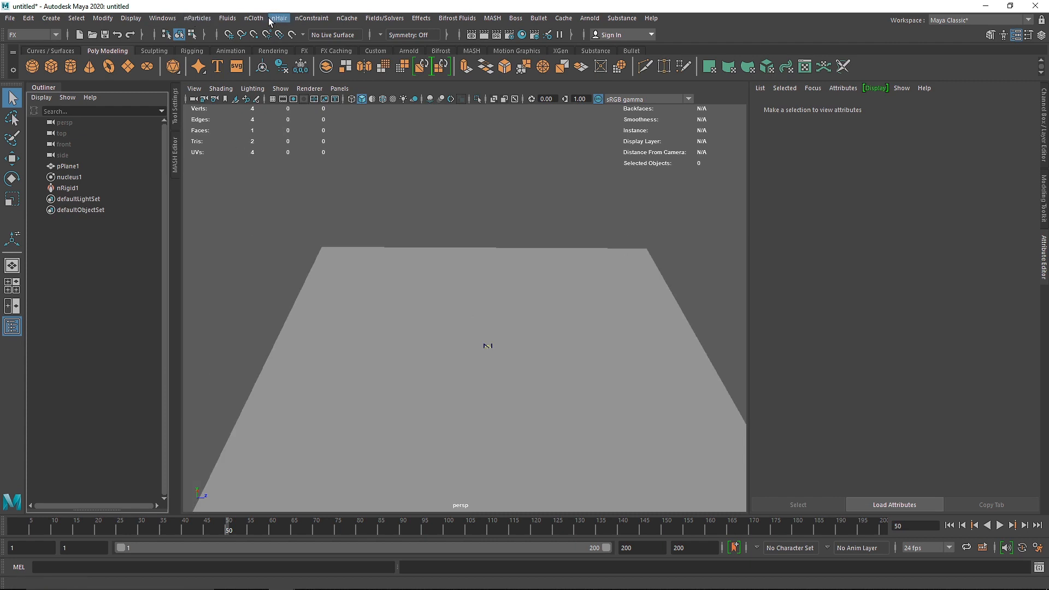
click(311, 18)
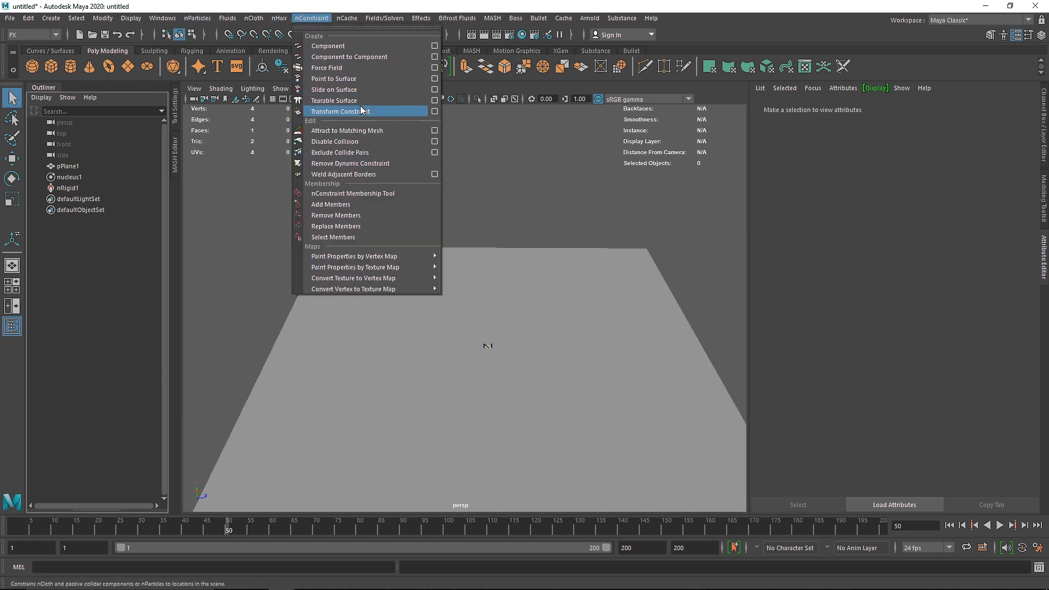
click(556, 224)
click(534, 282)
key(Delete)
drag(451, 314, 532, 387)
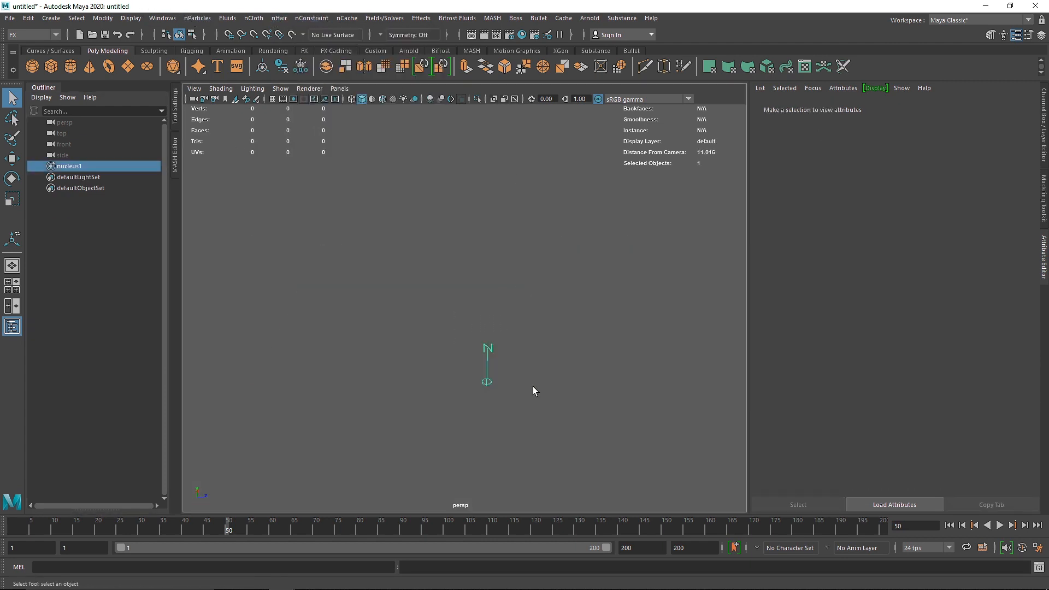
key(Delete)
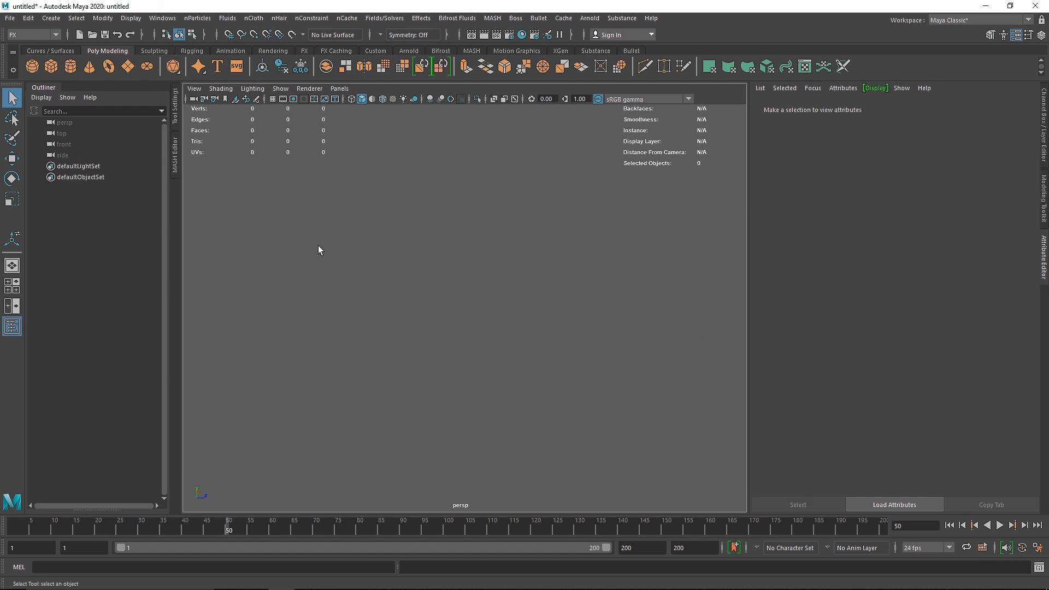
- Create a polygon cube and leave it selected for moving
click(68, 66)
key(w)
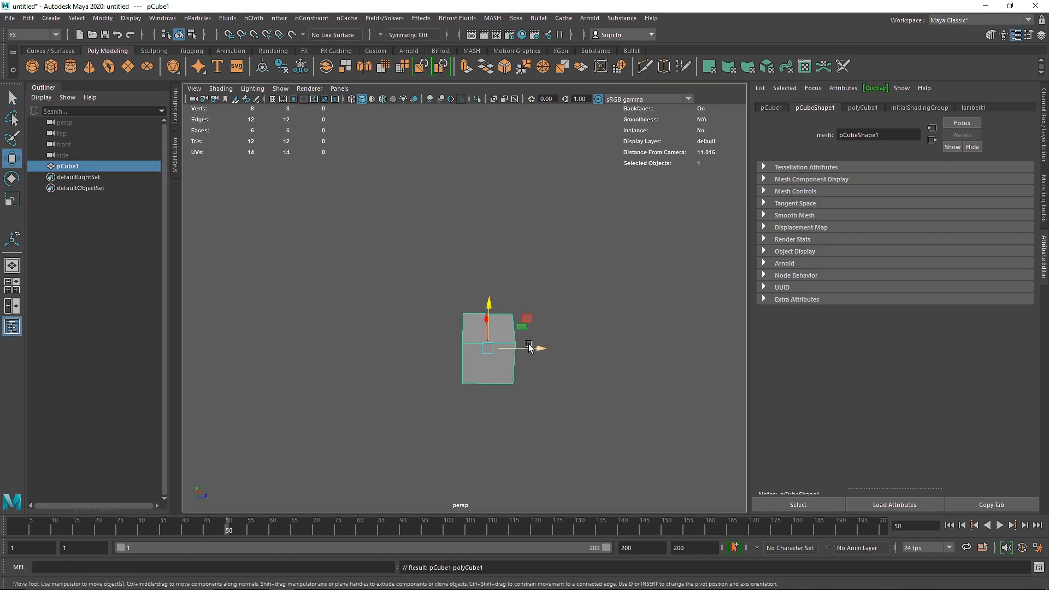
alt+drag(524, 358, 497, 361)
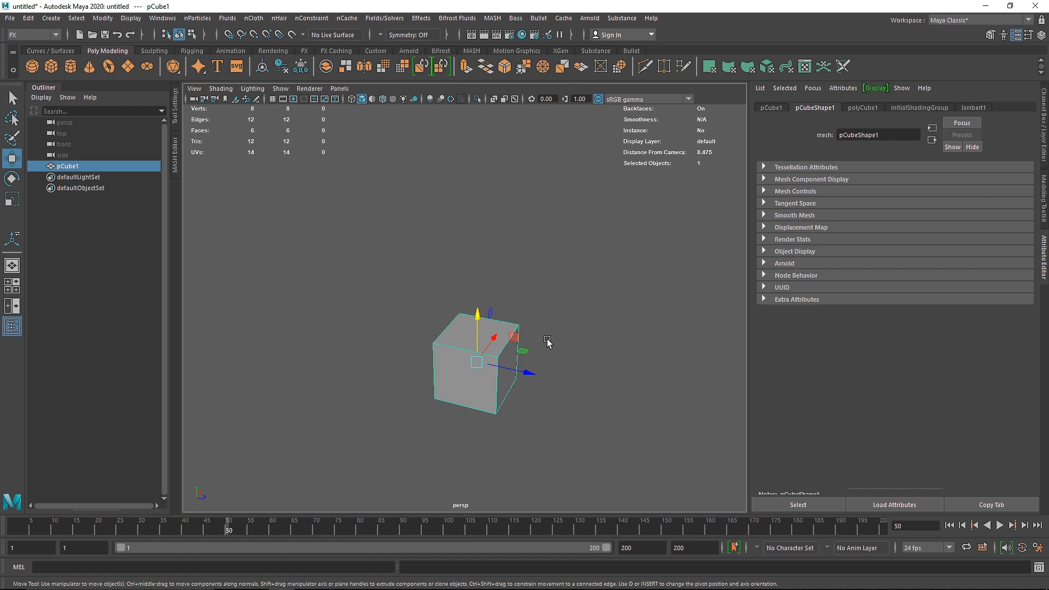
click(312, 18)
click(589, 316)
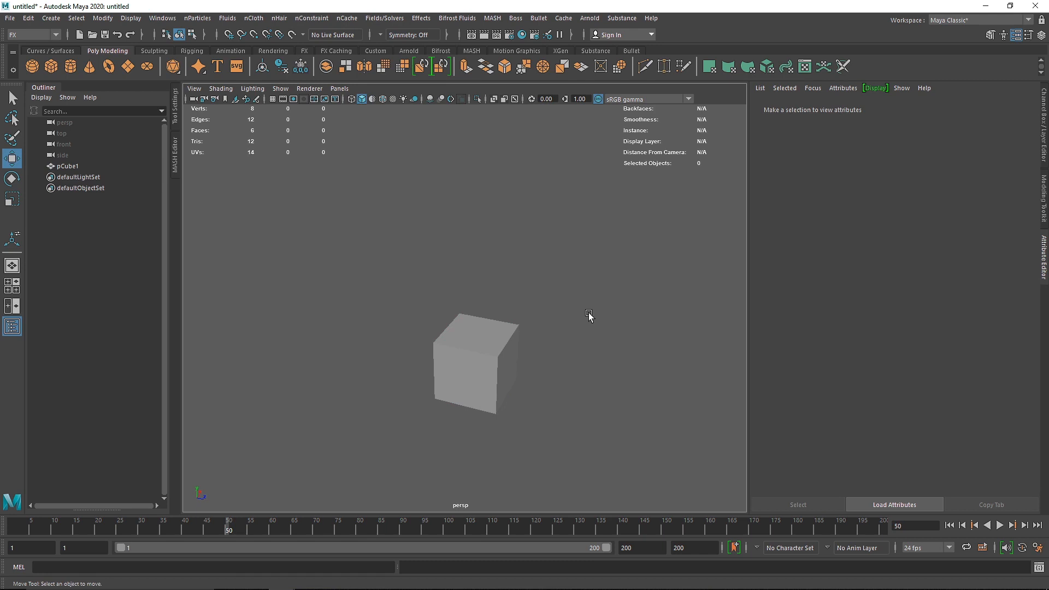
mouse_move(525, 328)
alt+mouse_down()
mouse_move(438, 382)
mouse_move(398, 344)
mouse_move(427, 347)
mouse_move(370, 340)
mouse_move(524, 330)
alt+mouse_up()
click(509, 319)
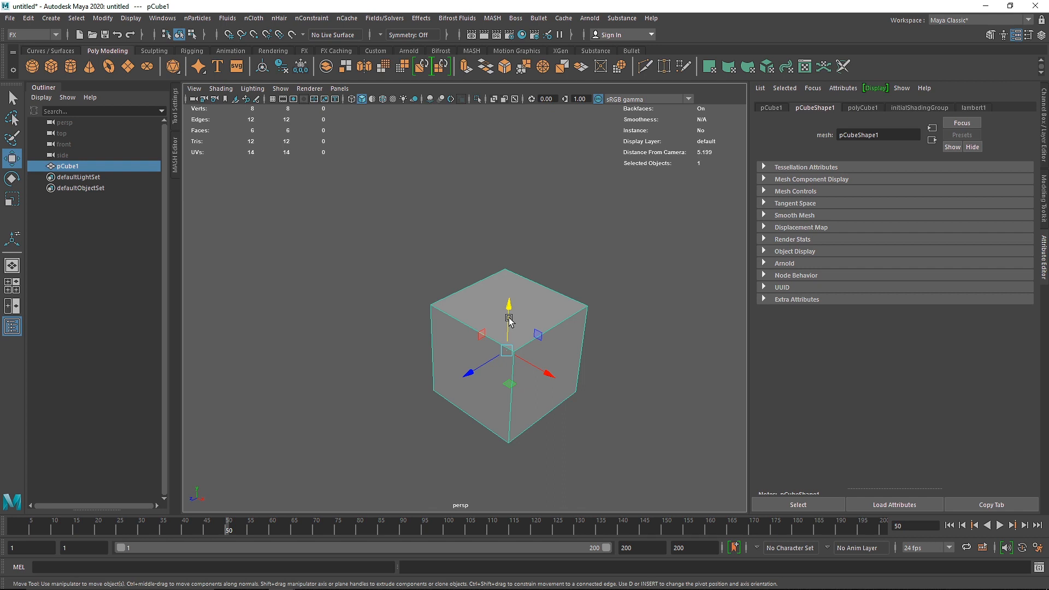
- Create a locator, move it above the cube's corner and parent it to the cube
click(51, 18)
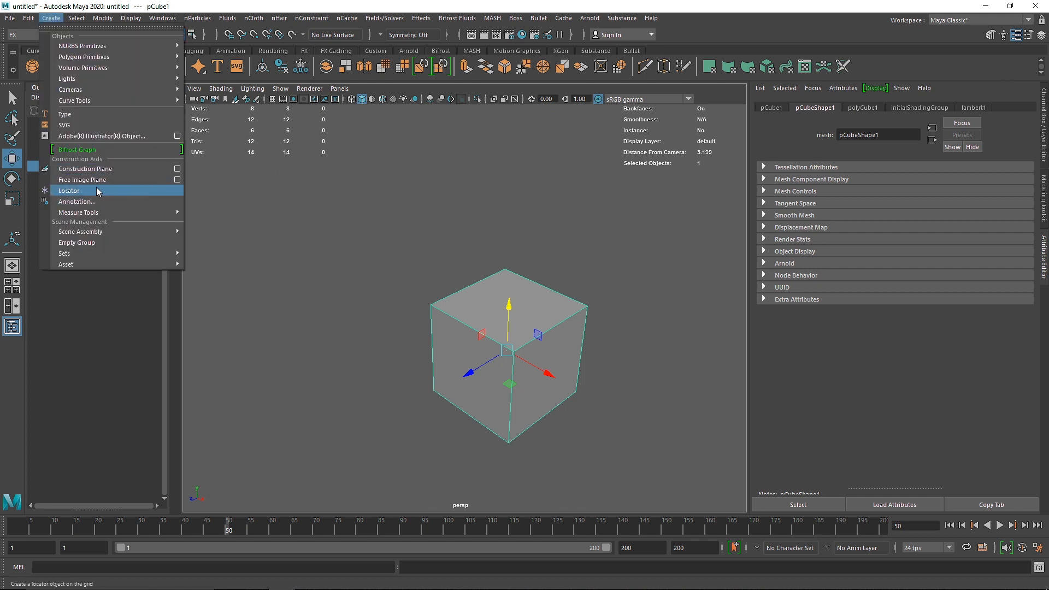
click(125, 196)
drag(459, 384, 418, 260)
shift+click(493, 357)
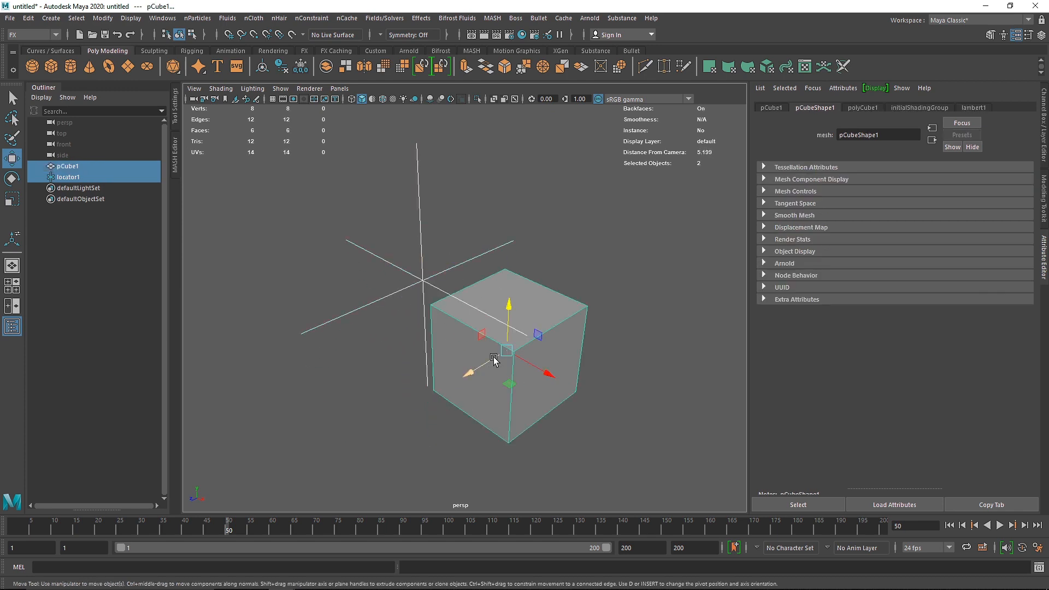
key(p)
click(462, 229)
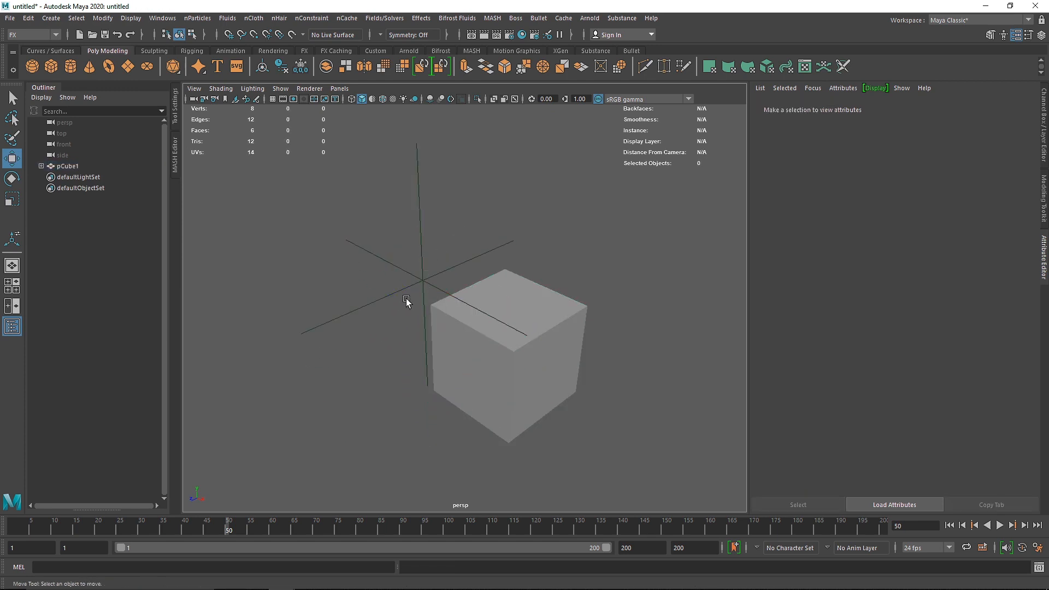
- Rotate the locator on its own and rotate the cube to test the parenting
click(419, 285)
key(e)
drag(424, 274, 559, 332)
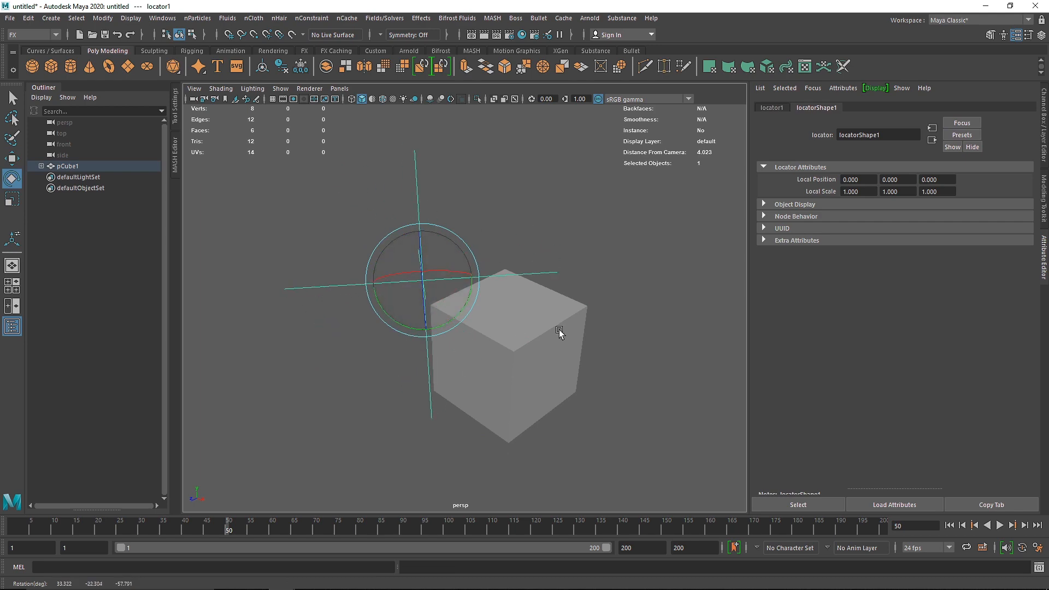
click(559, 332)
drag(444, 297, 414, 228)
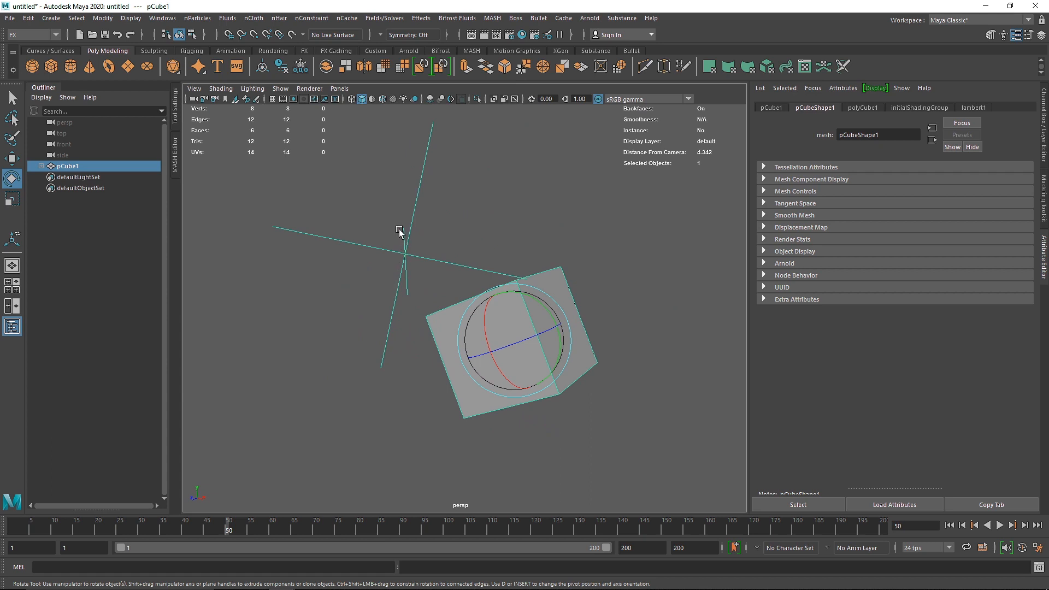
- Undo the rotations and the parenting, and delete the locator
key(ctrl+z)
key(ctrl+z)
key(ctrl+z)
key(ctrl+z)
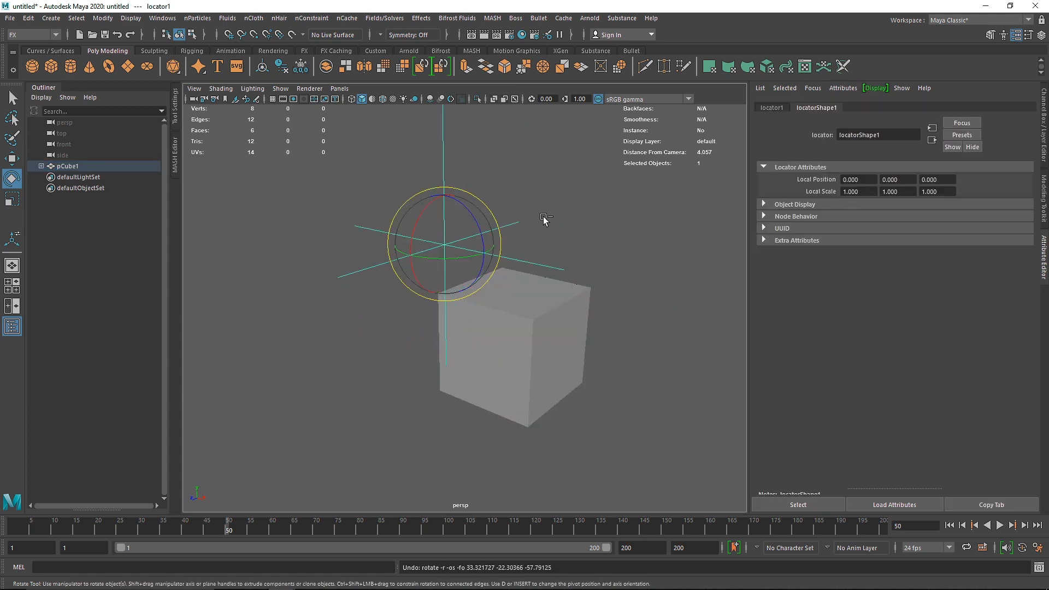
key(ctrl+z)
key(ctrl+z)
key(ctrl+z)
key(ctrl+z)
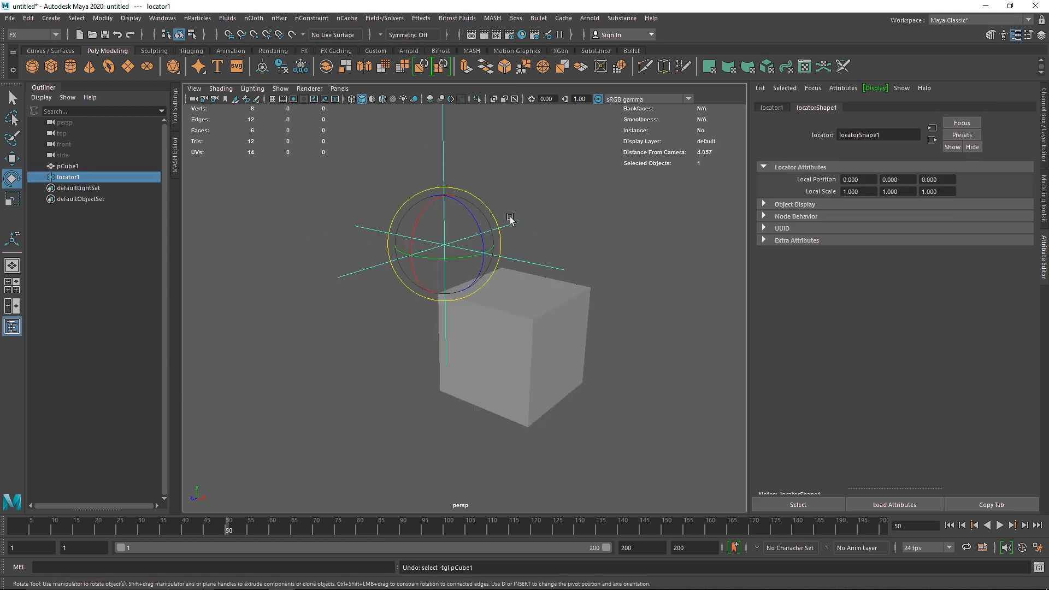
click(508, 219)
drag(455, 235, 422, 250)
key(Delete)
- Set the cube's width, height and depth subdivisions to 10 each
click(481, 298)
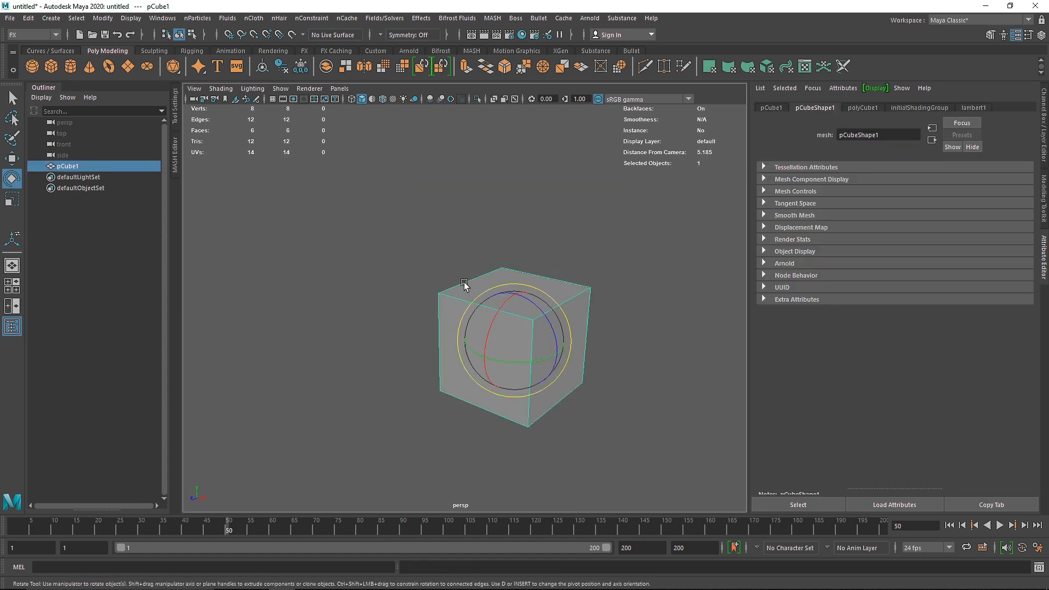
scroll(464, 284, up, 3)
click(863, 108)
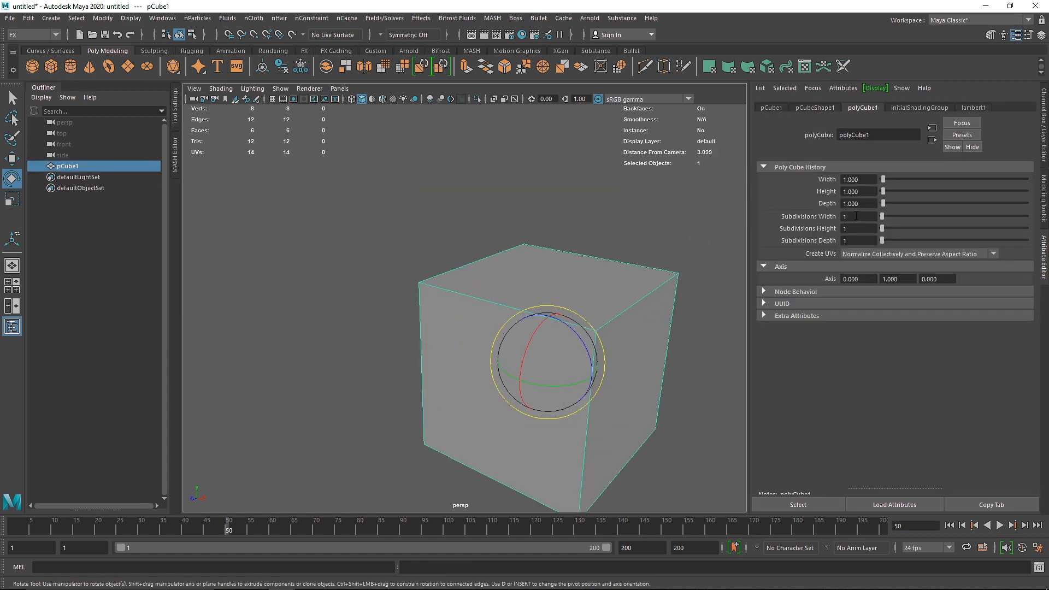
drag(855, 217, 837, 217)
text(10)
drag(856, 229, 837, 241)
text(1010)
- Reselect the subdivided cube and turn it into an nCloth object
click(616, 251)
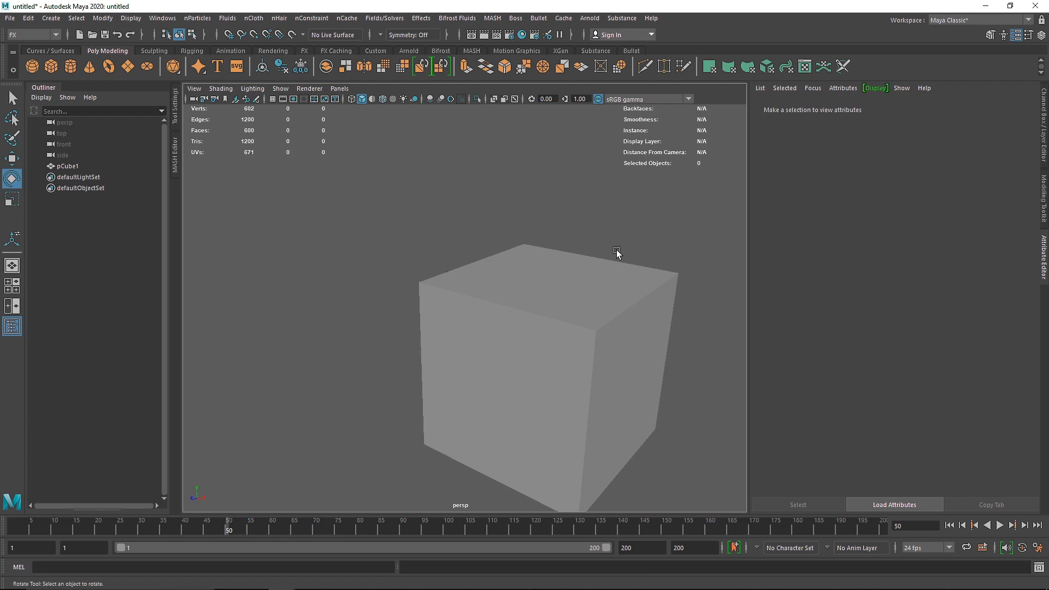
click(624, 304)
alt+drag(674, 306, 405, 172)
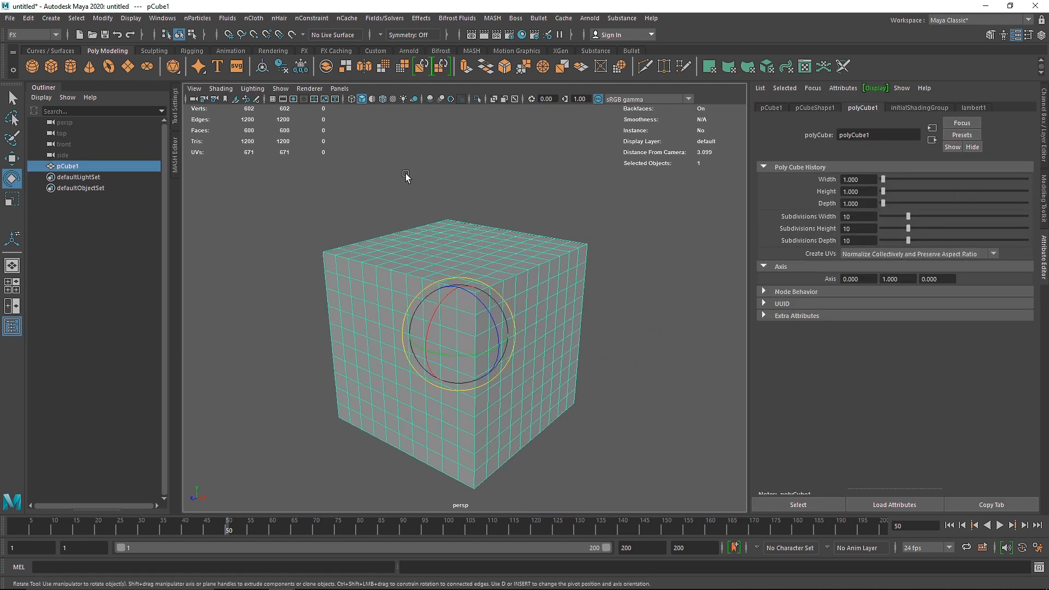
right_drag(353, 242, 509, 159)
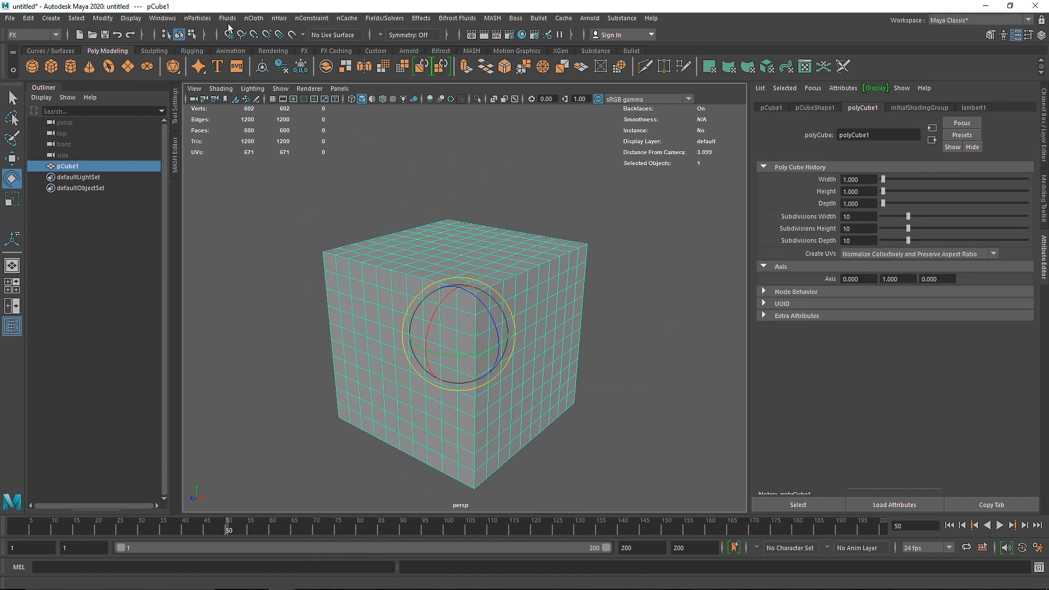
click(253, 18)
click(276, 44)
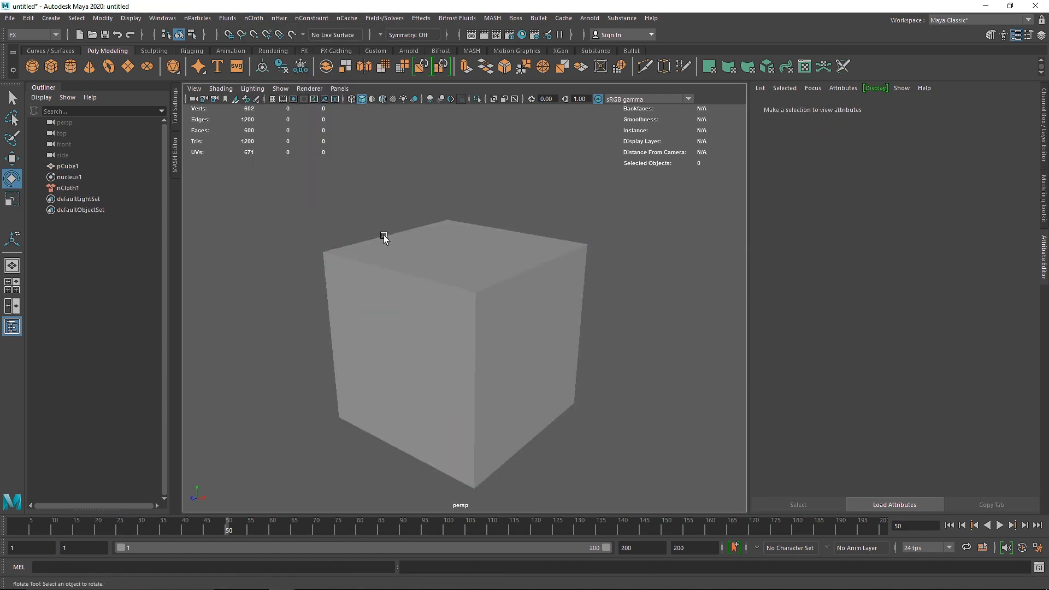
- Select the four corner vertices of the cube's top face and add a Transform Constraint to them
click(384, 238)
right_drag(442, 242, 328, 201)
click(323, 252)
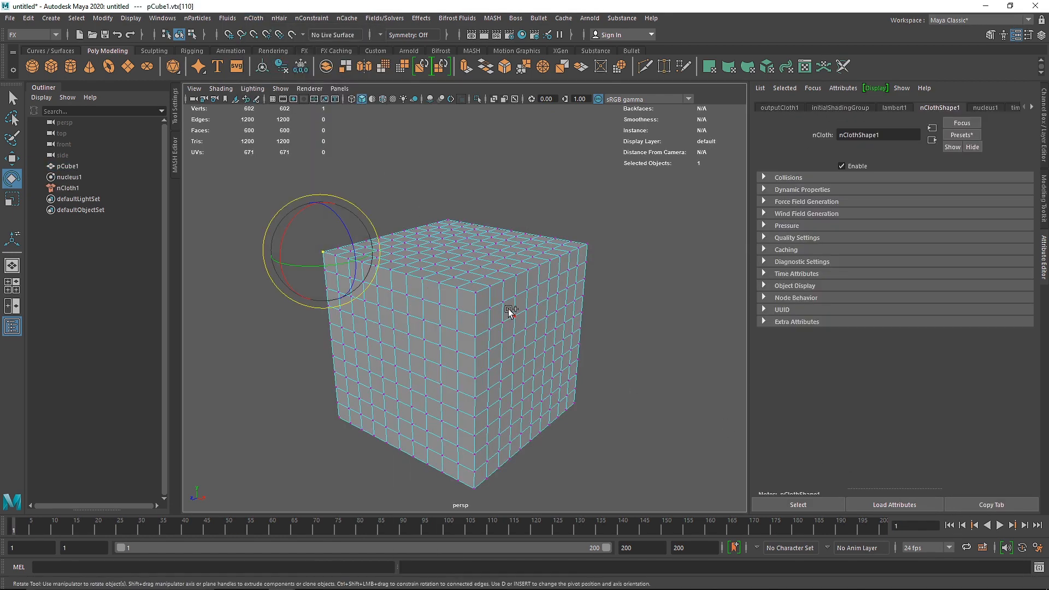
shift+click(584, 243)
key(q)
alt+drag(424, 234, 435, 228)
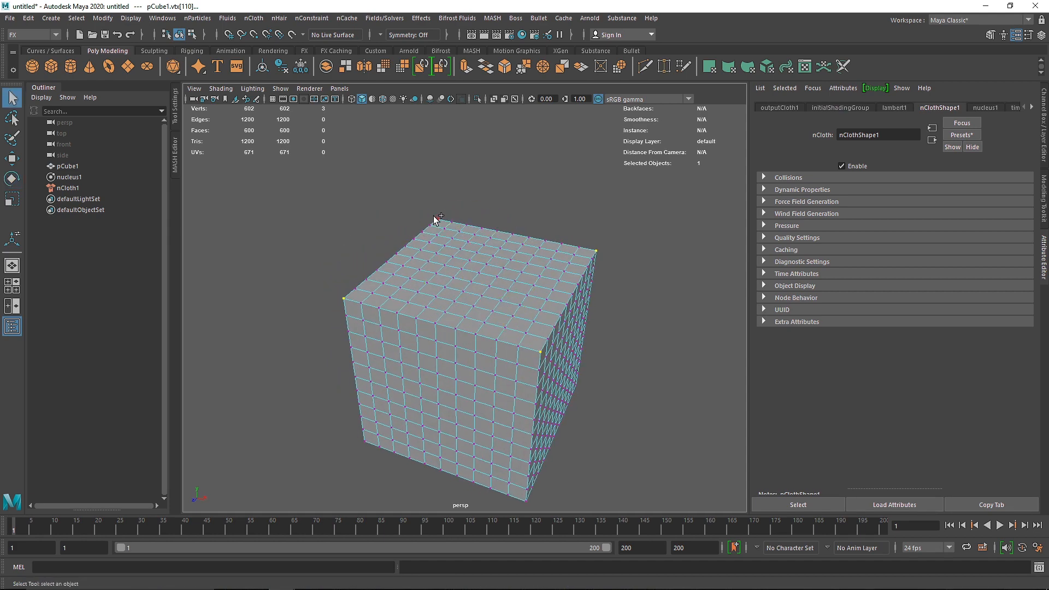
click(311, 18)
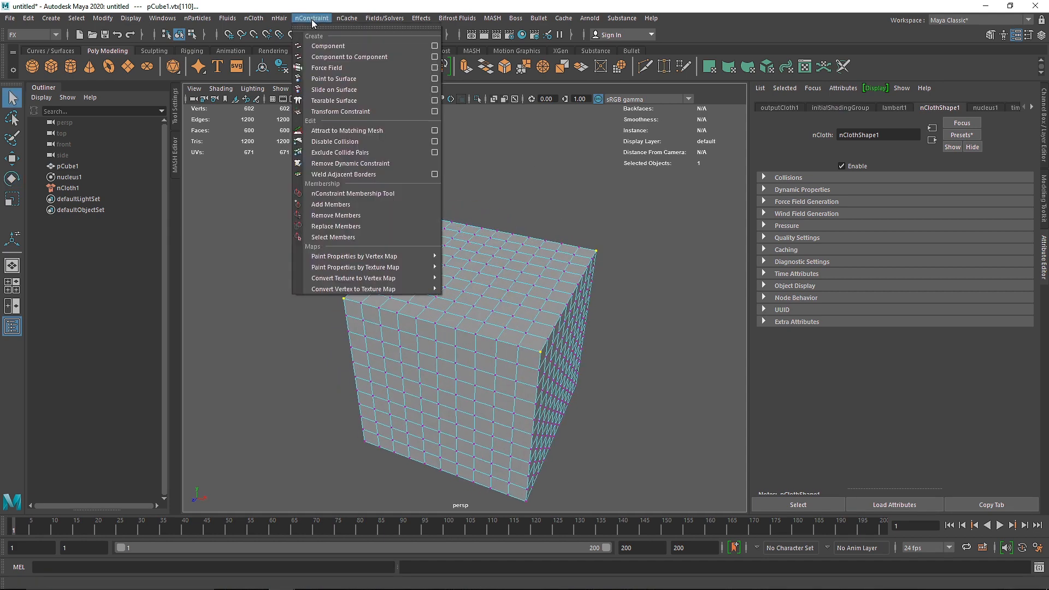
click(366, 112)
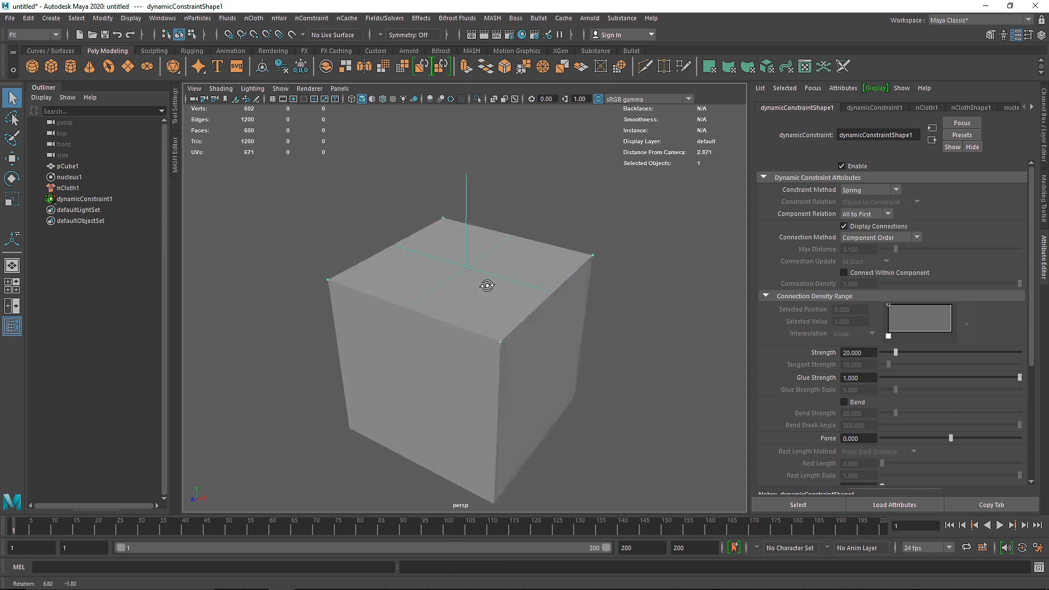
- Simulate the cloth with the Transform Constraint raised above the cube, and undo that move
key(w)
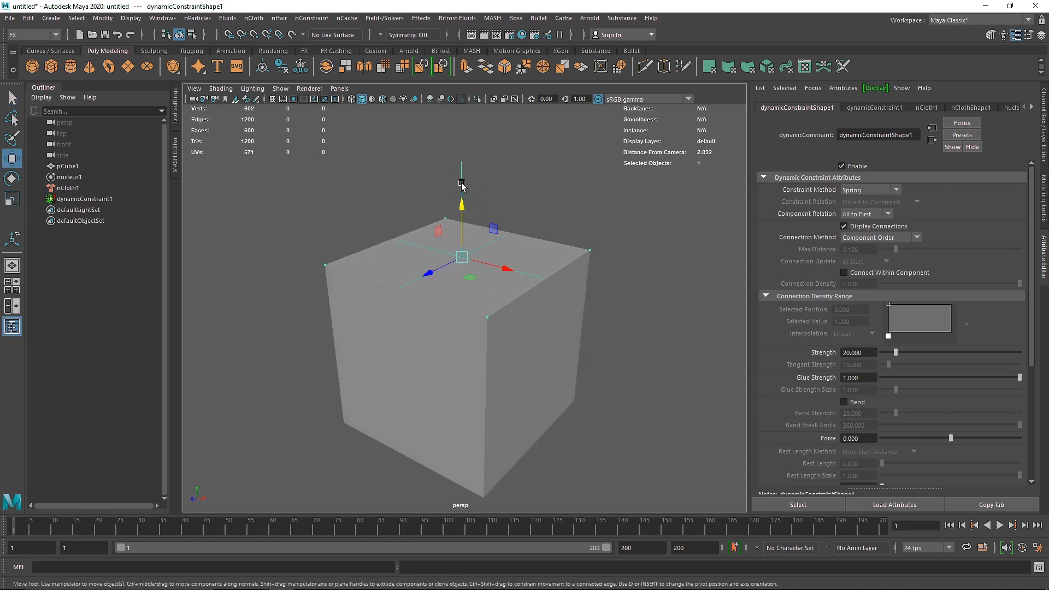
drag(463, 200, 464, 168)
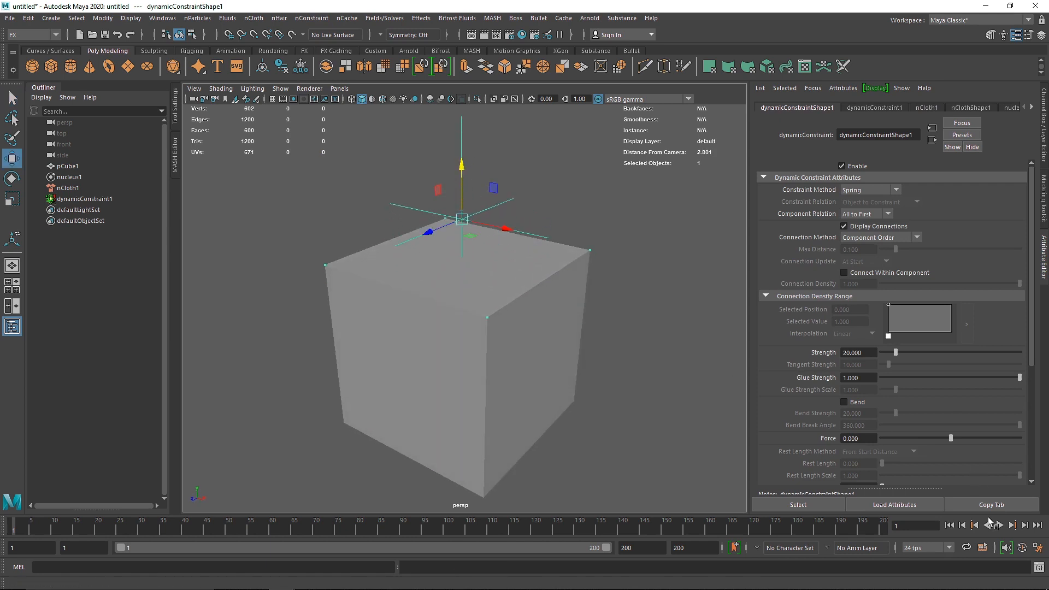
click(997, 525)
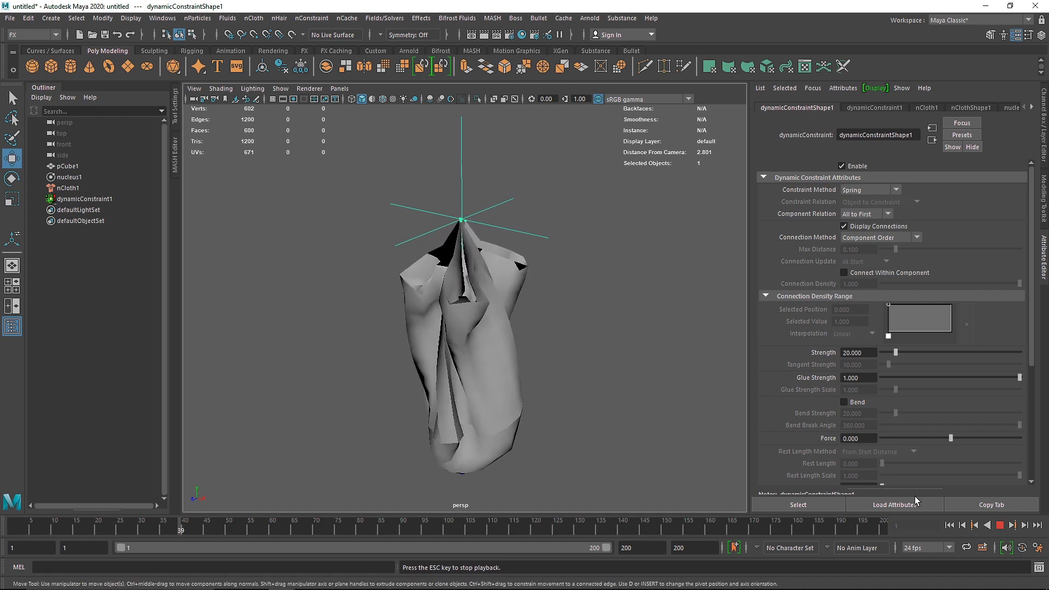
click(999, 525)
click(950, 525)
key(ctrl+z)
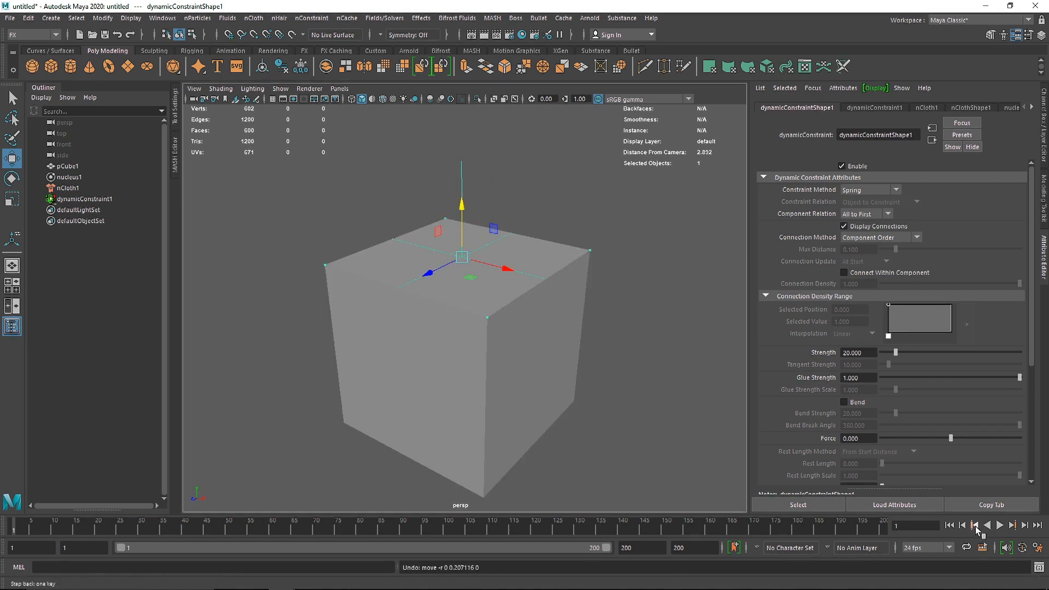
- Replay the simulation with the constraint at its original height and examine the hanging cloth from several angles
click(1000, 526)
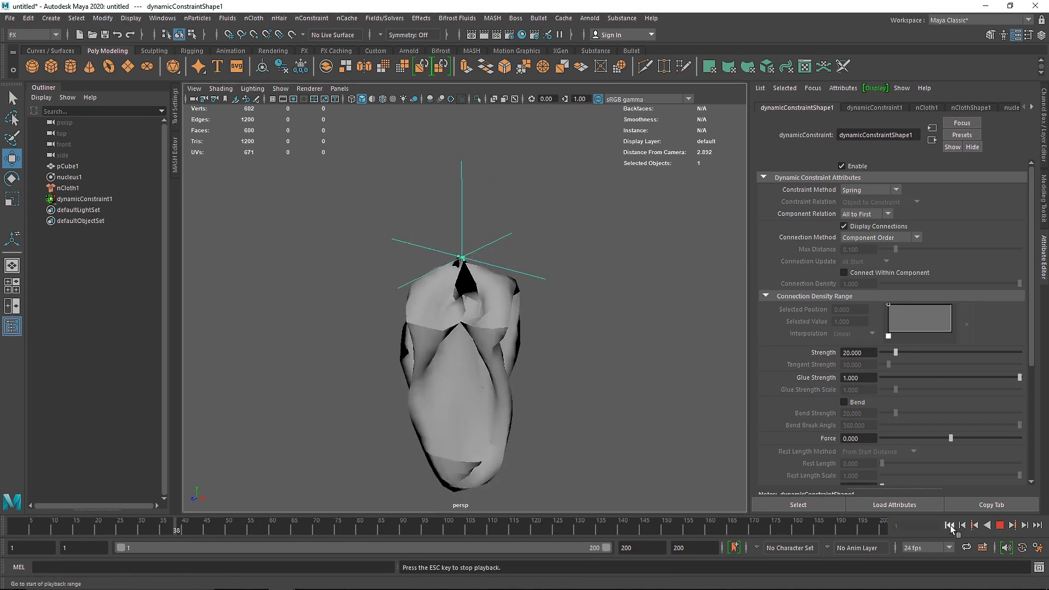
click(949, 526)
click(999, 526)
alt+drag(488, 383, 487, 328)
alt+drag(405, 292, 403, 327)
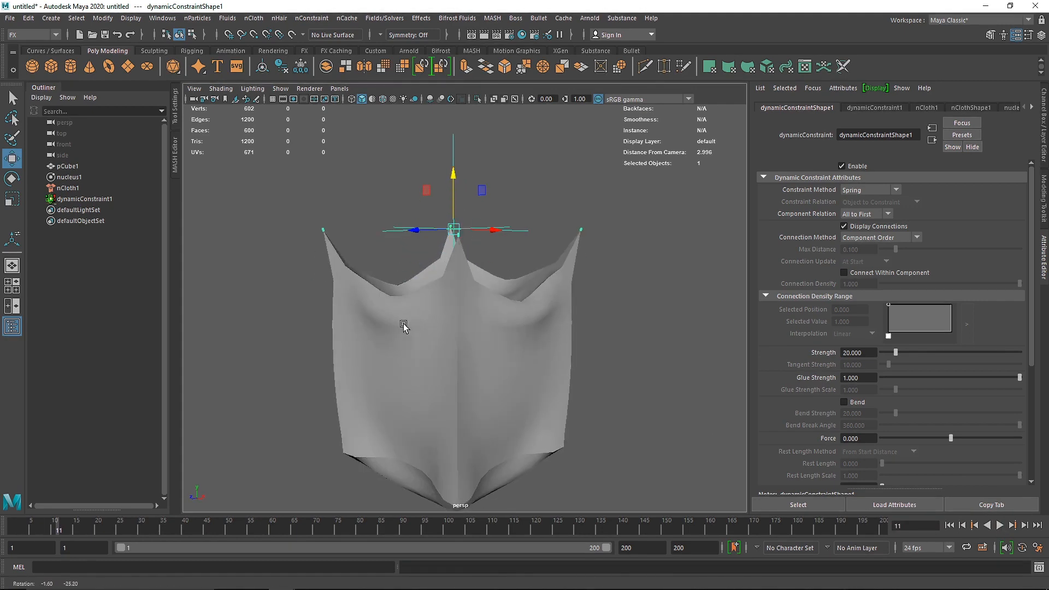
alt+drag(447, 277, 527, 270)
scroll(531, 280, down, 4)
alt+drag(535, 311, 516, 334)
- Set the cube's width, height and depth subdivisions to 20 each
click(519, 335)
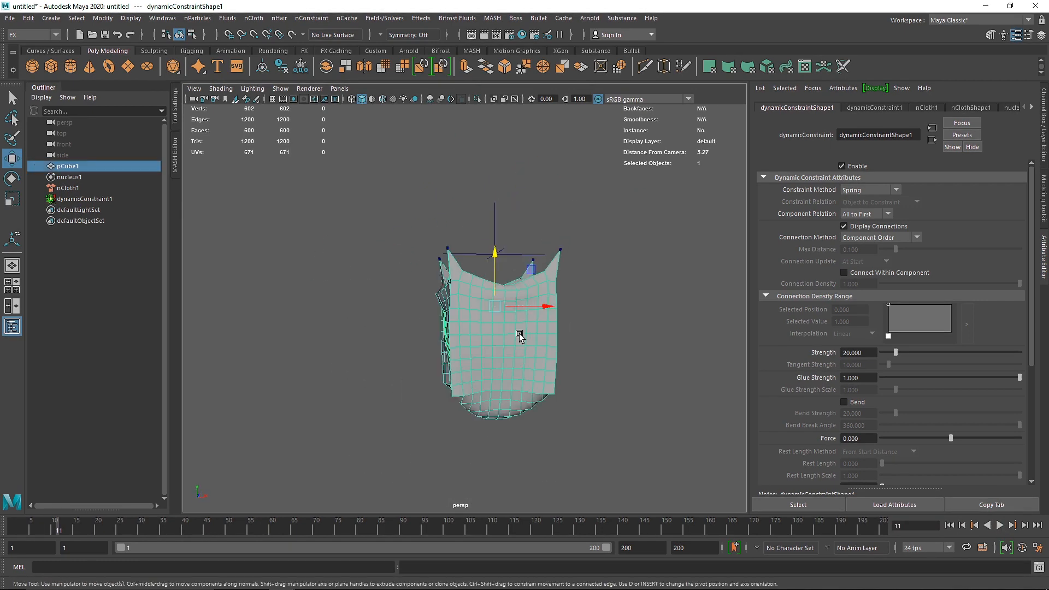
click(801, 108)
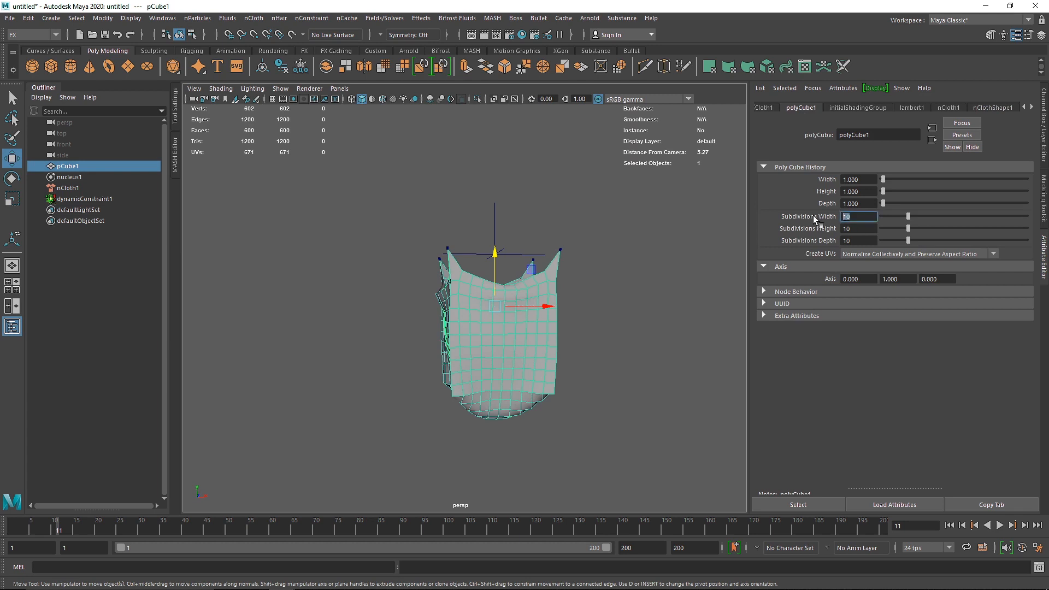
text(20)
drag(859, 229, 804, 239)
text(20)
click(666, 317)
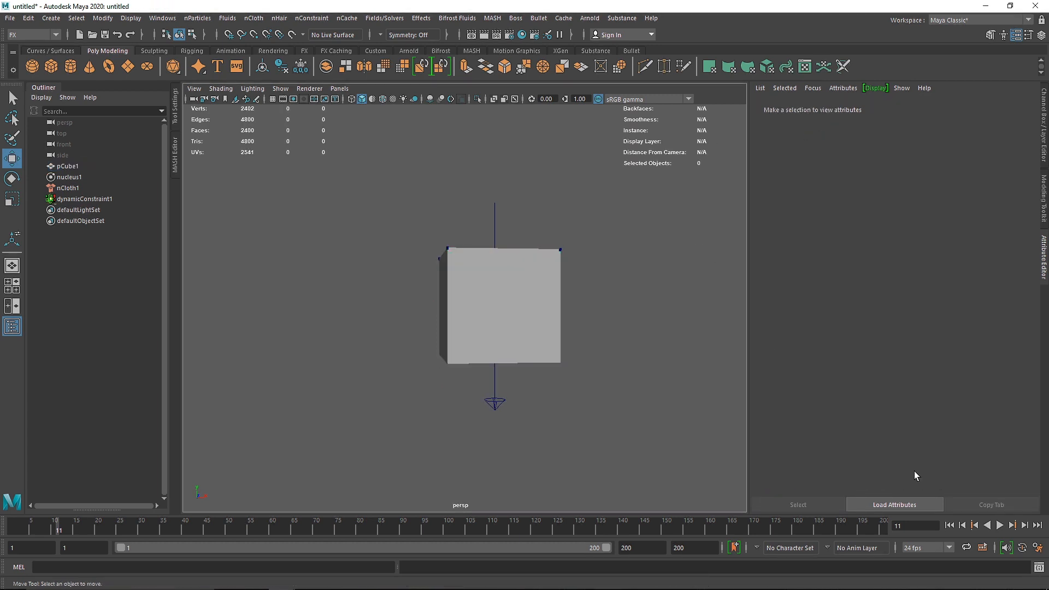
- Run the simulation on the more densely subdivided cube and return to the first frame
alt+drag(570, 323, 540, 341)
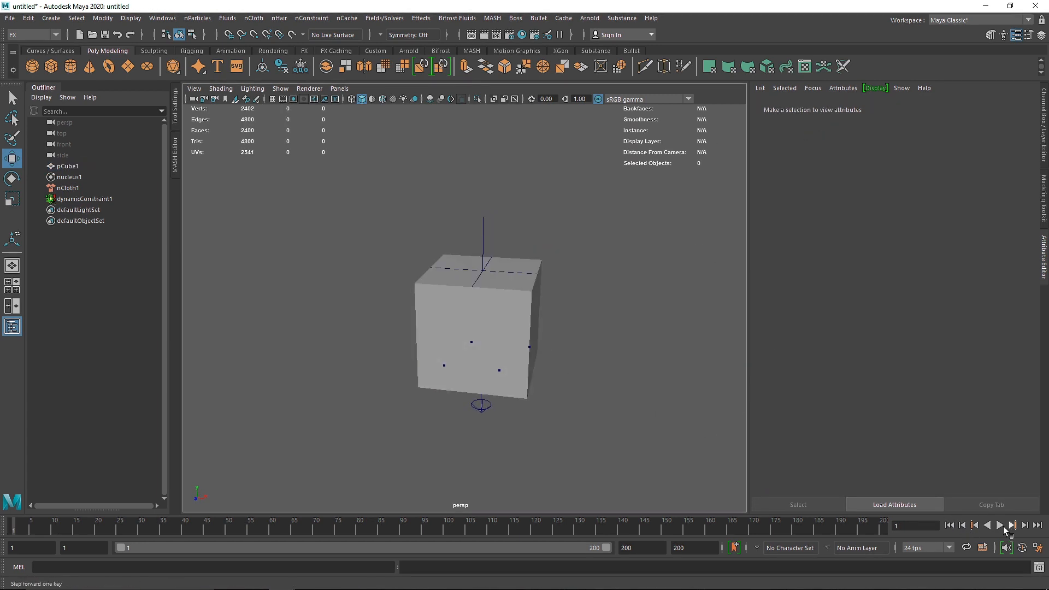
click(1001, 526)
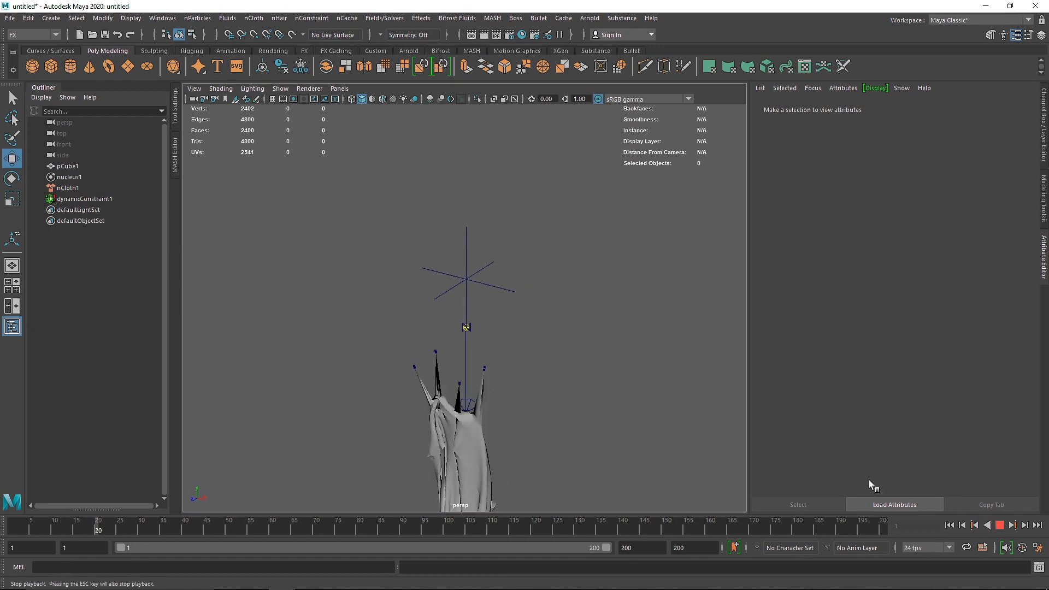
key(Escape)
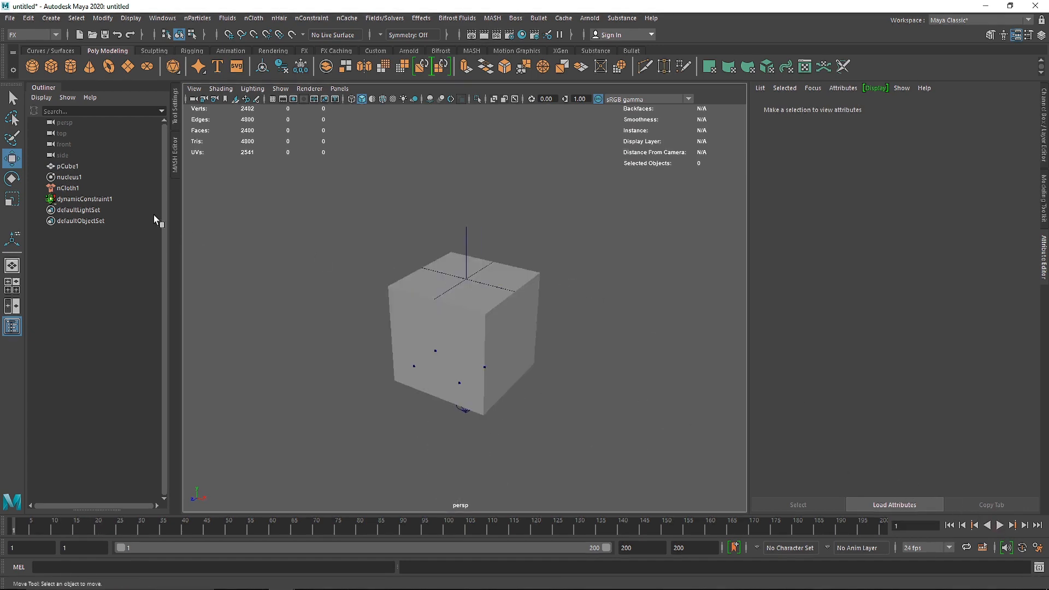
- Delete the existing dynamic constraint and add a Transform Constraint to the two front corner vertices of the cube's top face
click(87, 198)
key(Delete)
click(426, 273)
right_drag(427, 242, 369, 207)
click(388, 286)
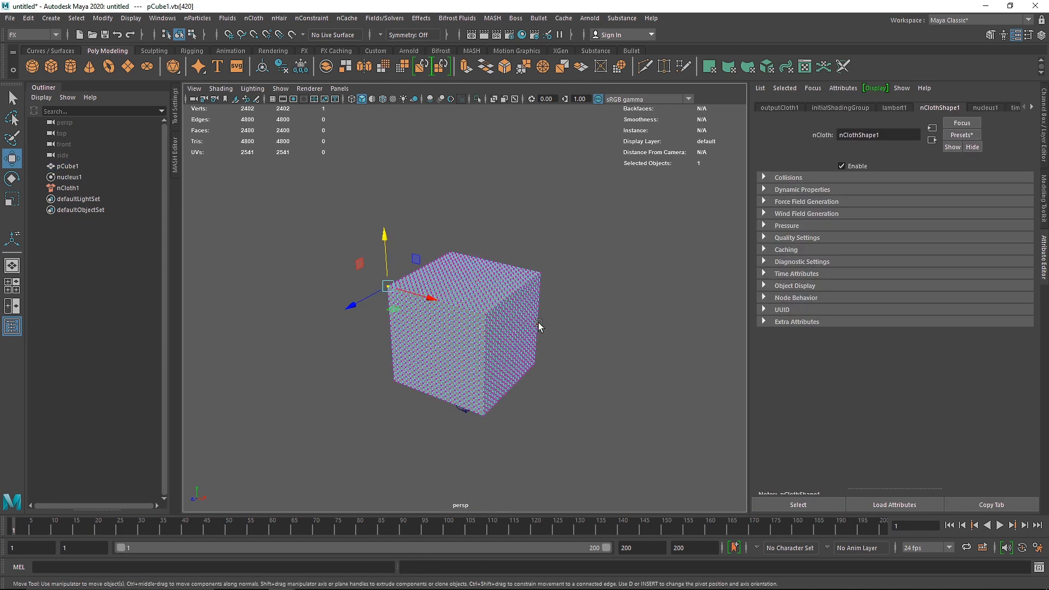
shift+click(485, 314)
alt+drag(497, 283, 493, 306)
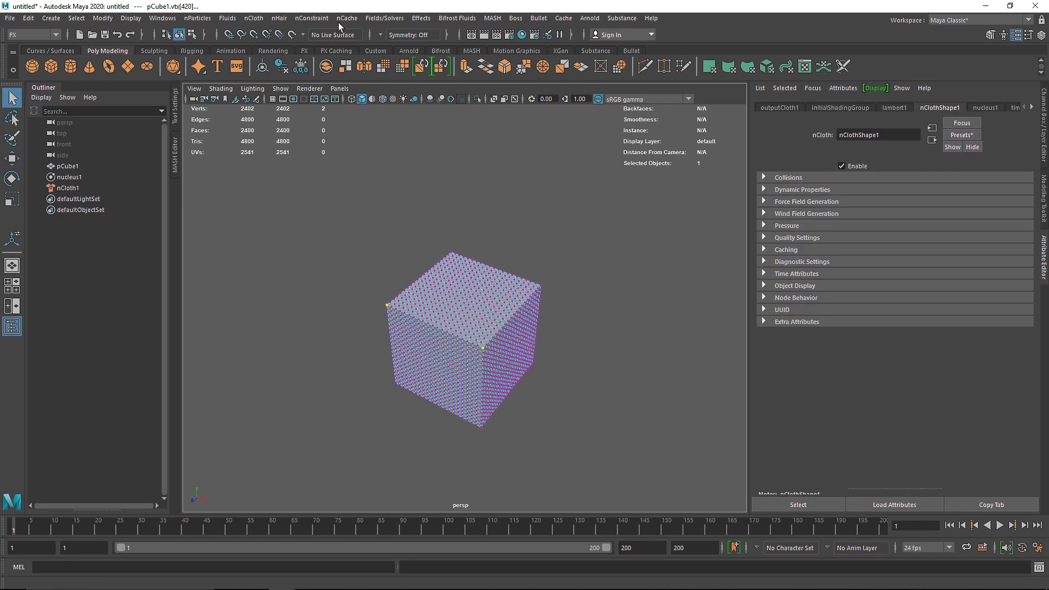
click(322, 19)
click(365, 111)
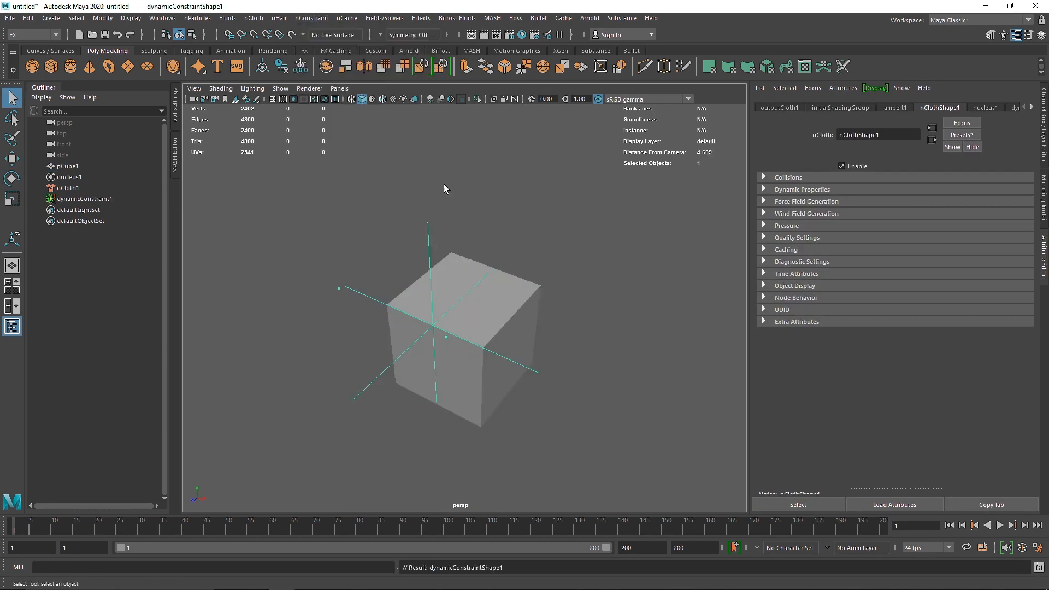
- Simulate the cloth held by only its two front corners and return to the first frame
click(997, 526)
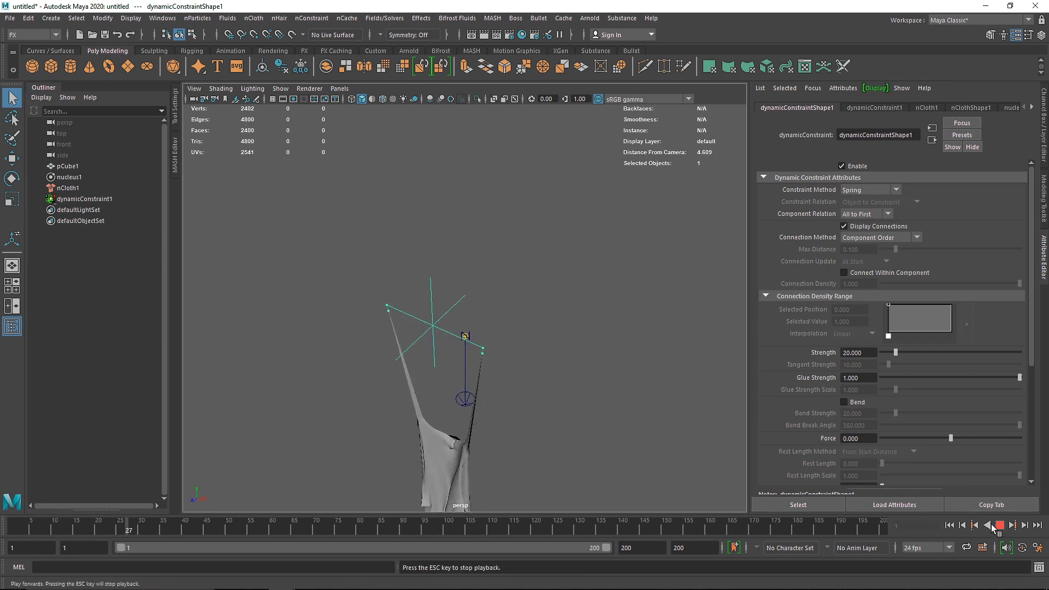
click(998, 525)
click(949, 525)
- Add a second Transform Constraint to the two back corner vertices of the cube's top face and test the simulation
click(516, 280)
right_drag(515, 281, 470, 273)
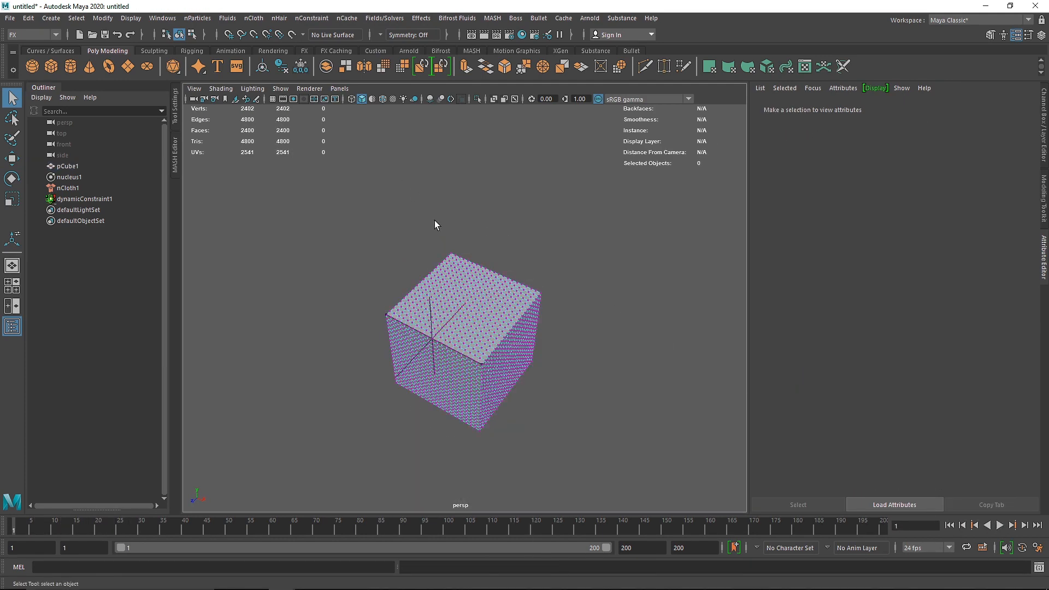
click(450, 253)
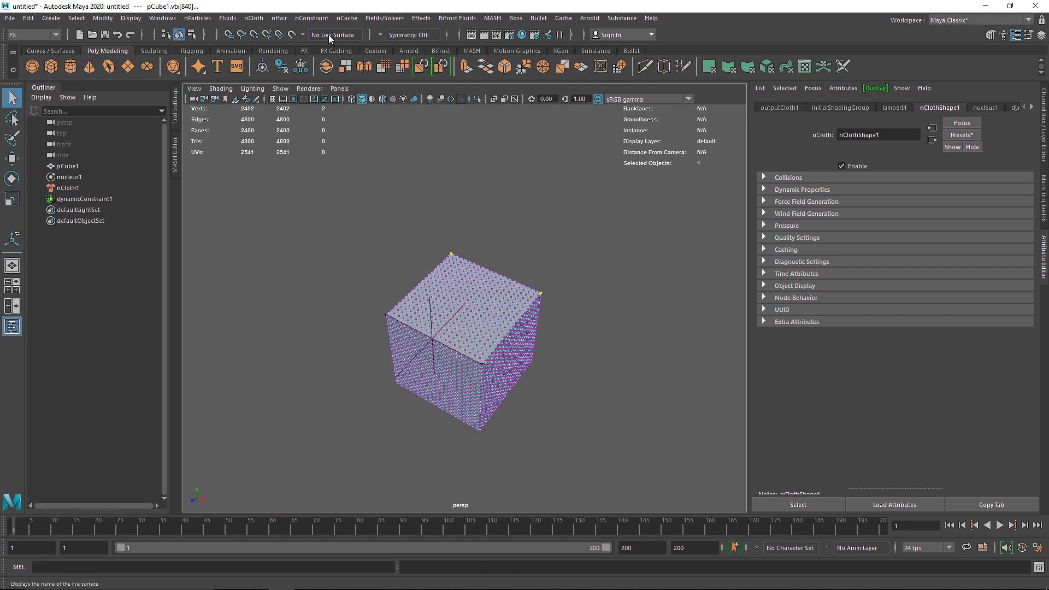
click(312, 18)
click(343, 112)
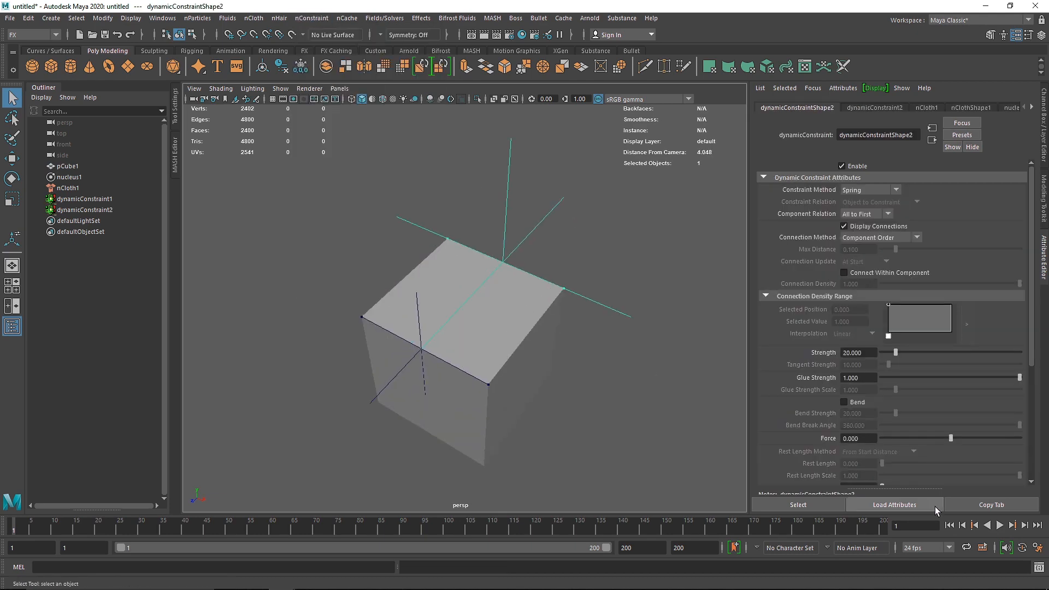
click(999, 525)
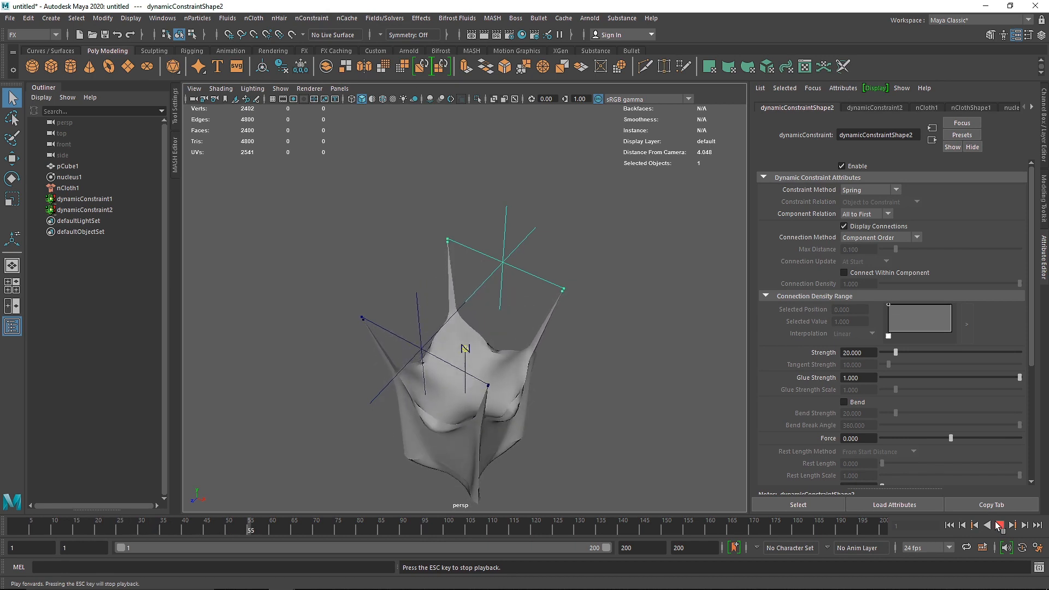
click(1000, 524)
- Select the cube and apply an nCloth preset to its cloth shape
click(496, 372)
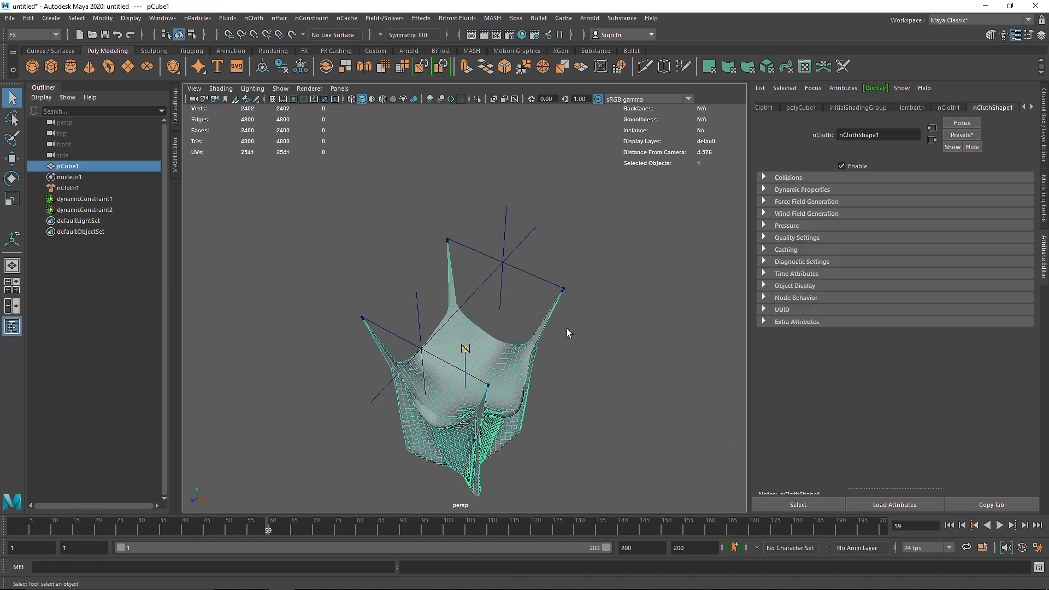
click(956, 135)
mouse_move(967, 162)
click(923, 164)
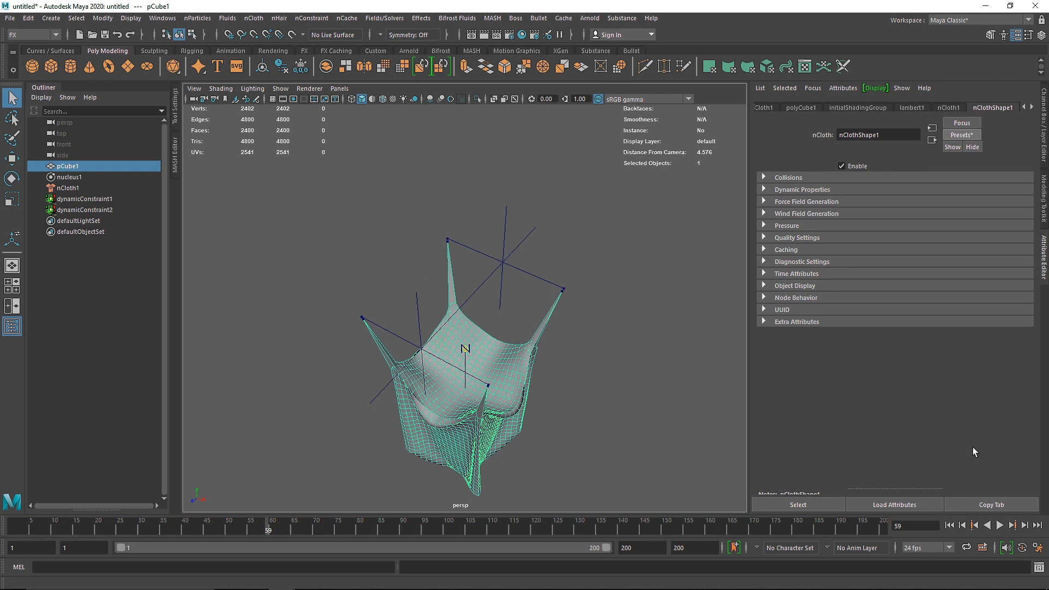
- Replay the simulation from the start with the preset applied and preview the cube as a smoothed mesh
click(948, 525)
click(999, 525)
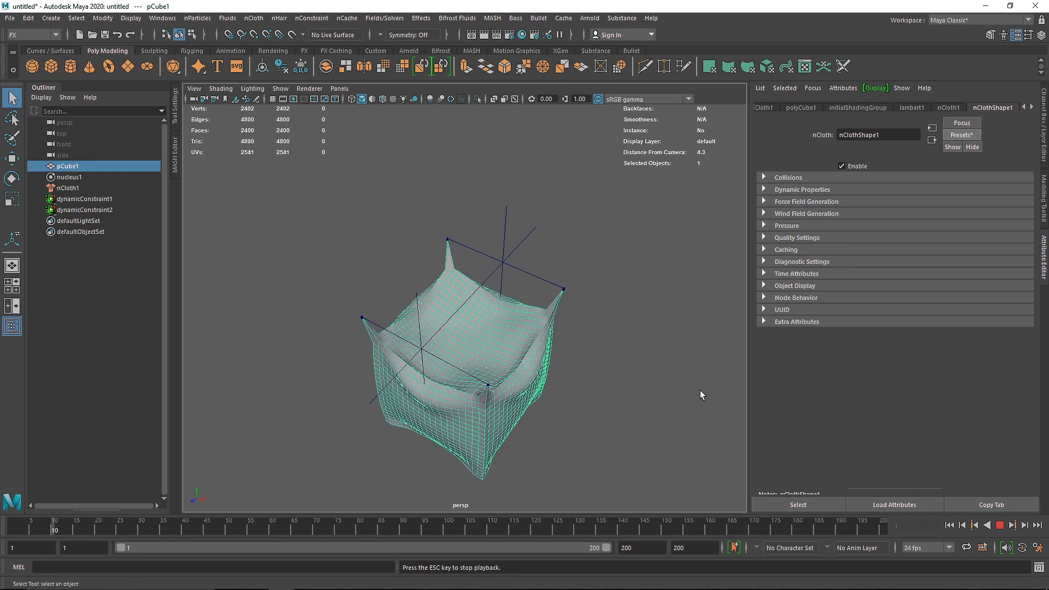
click(560, 352)
alt+drag(593, 307, 595, 308)
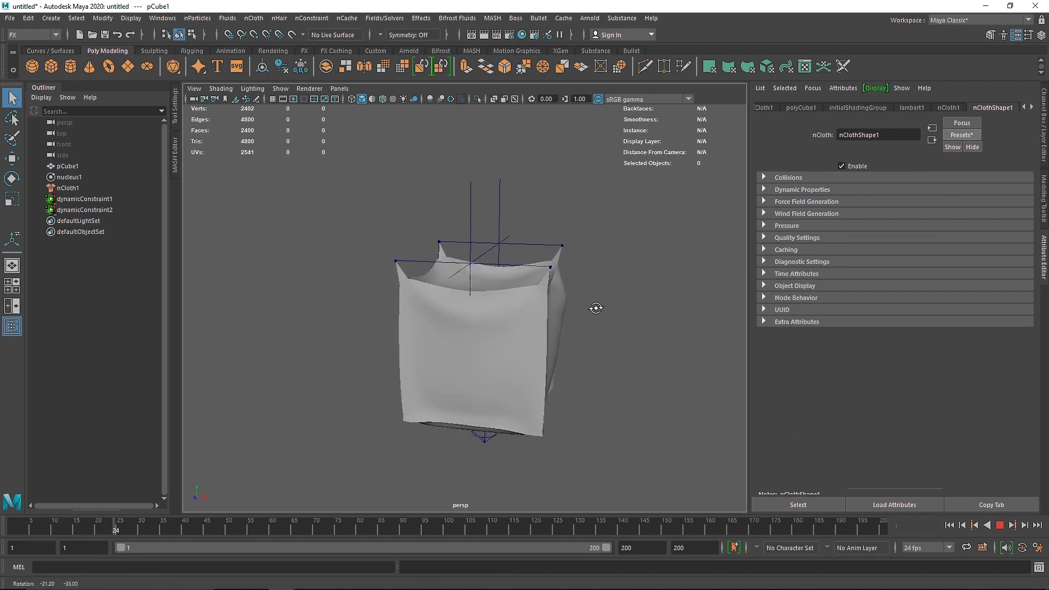
click(443, 319)
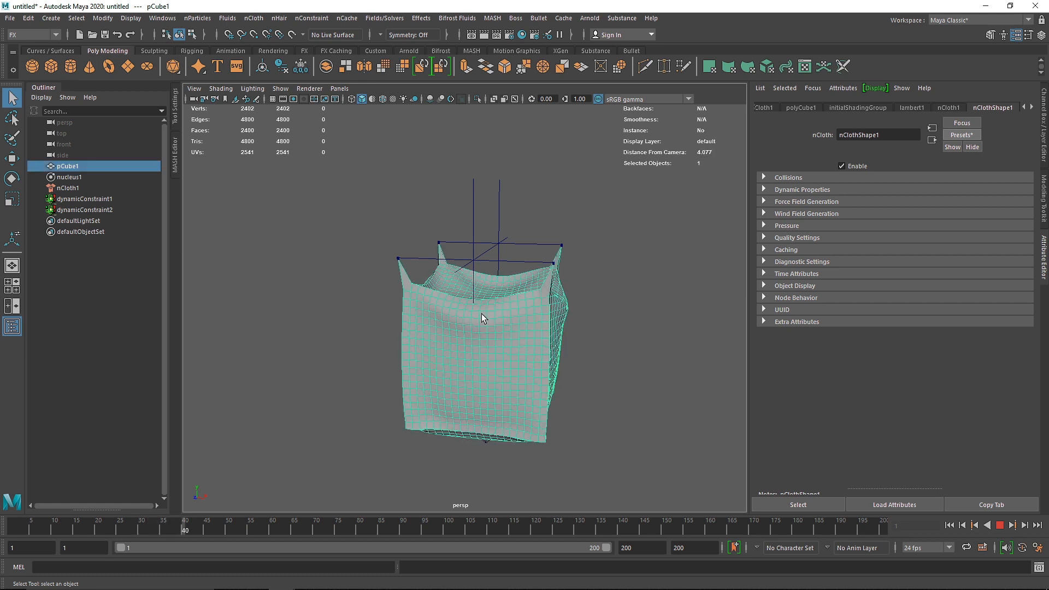
click(634, 297)
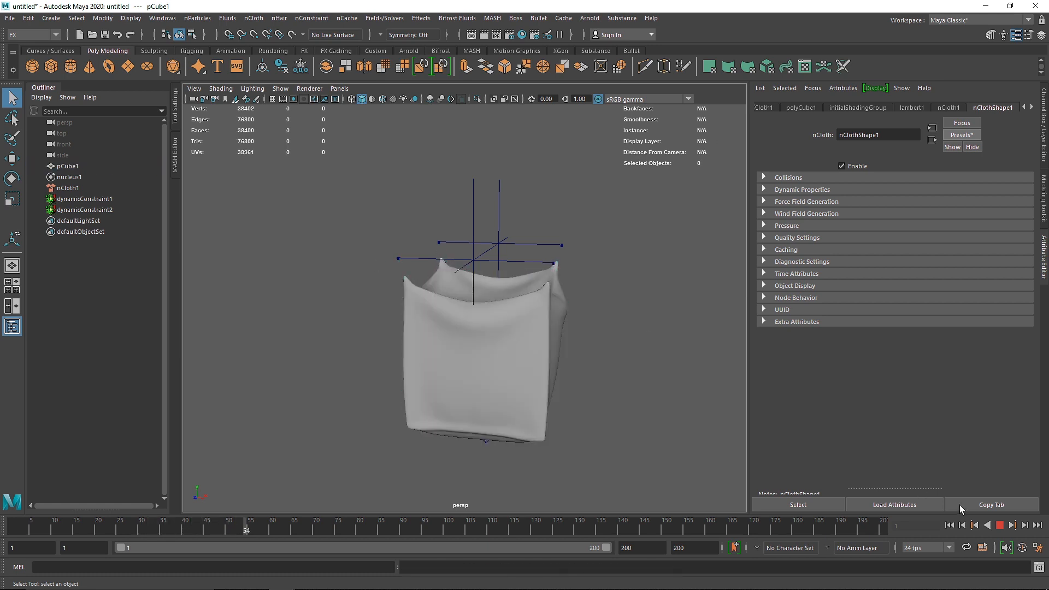
- Examine the stretched corners and sagging faces of the selected cloth cube from several angles and distances
click(425, 312)
alt+drag(425, 311, 432, 283)
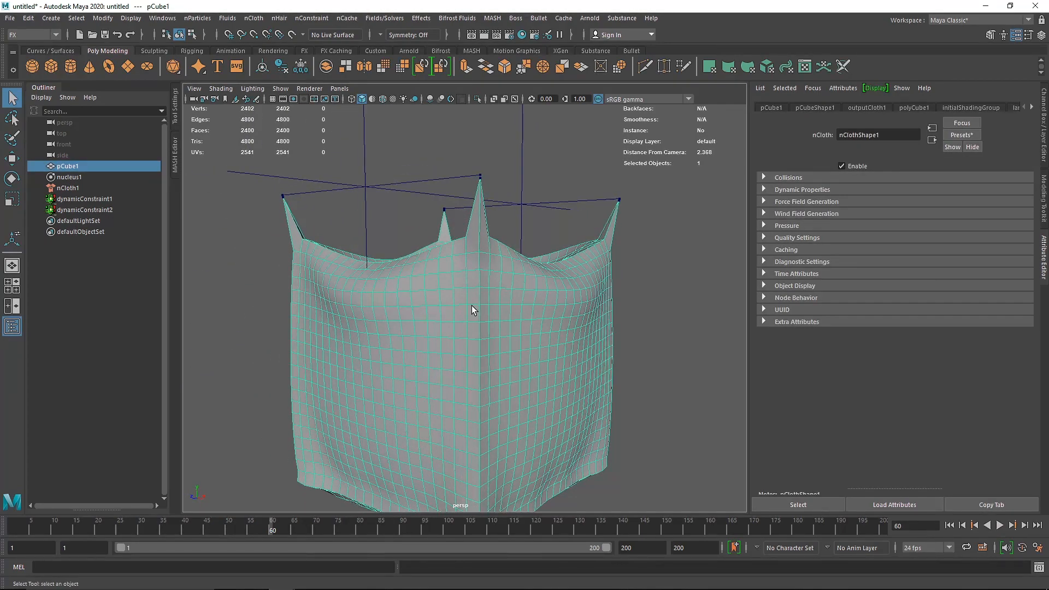
alt+right_drag(472, 310, 431, 284)
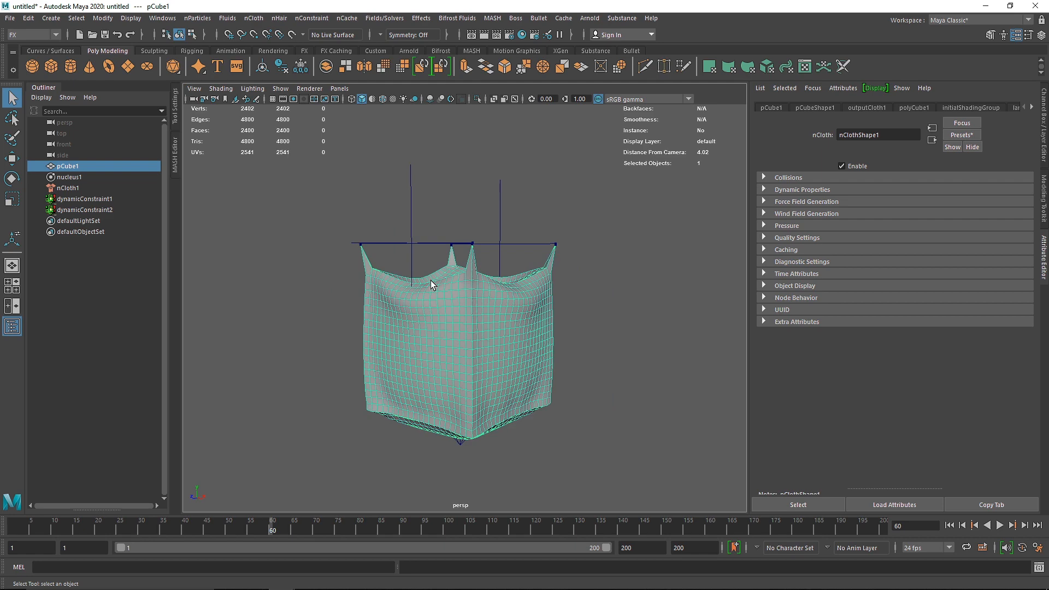
alt+drag(431, 284, 505, 280)
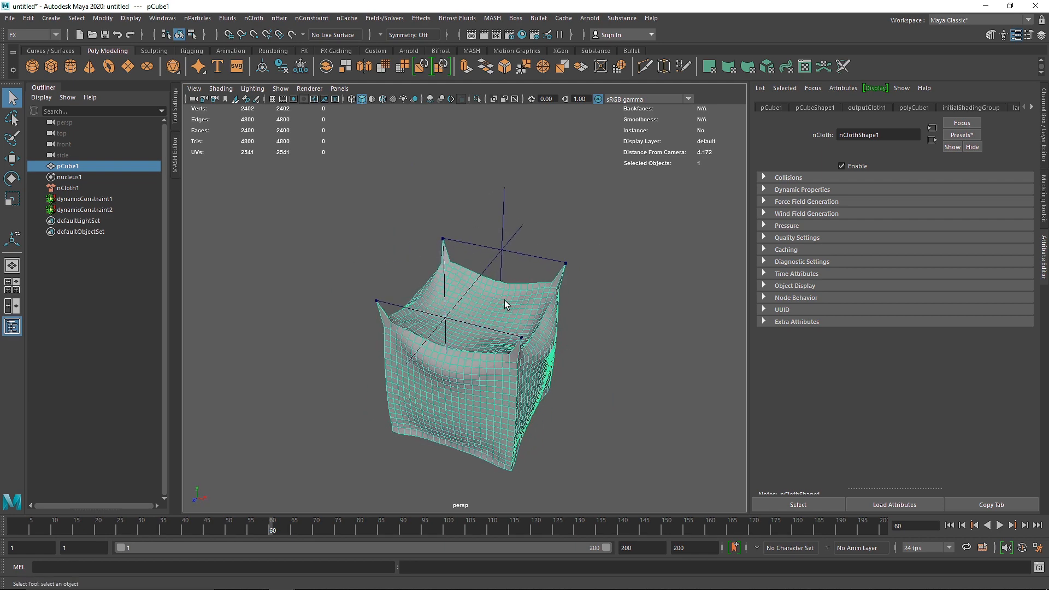
alt+right_drag(505, 304, 459, 304)
alt+drag(458, 304, 392, 265)
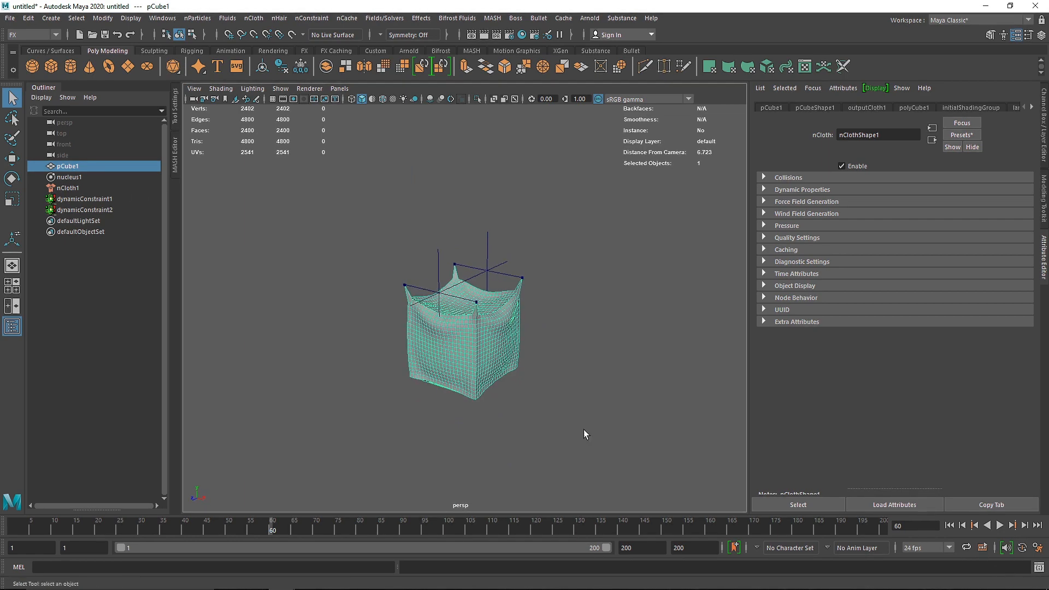
- Return the simulation to the start frame and delete both dynamic constraints from the scene
click(68, 188)
click(948, 524)
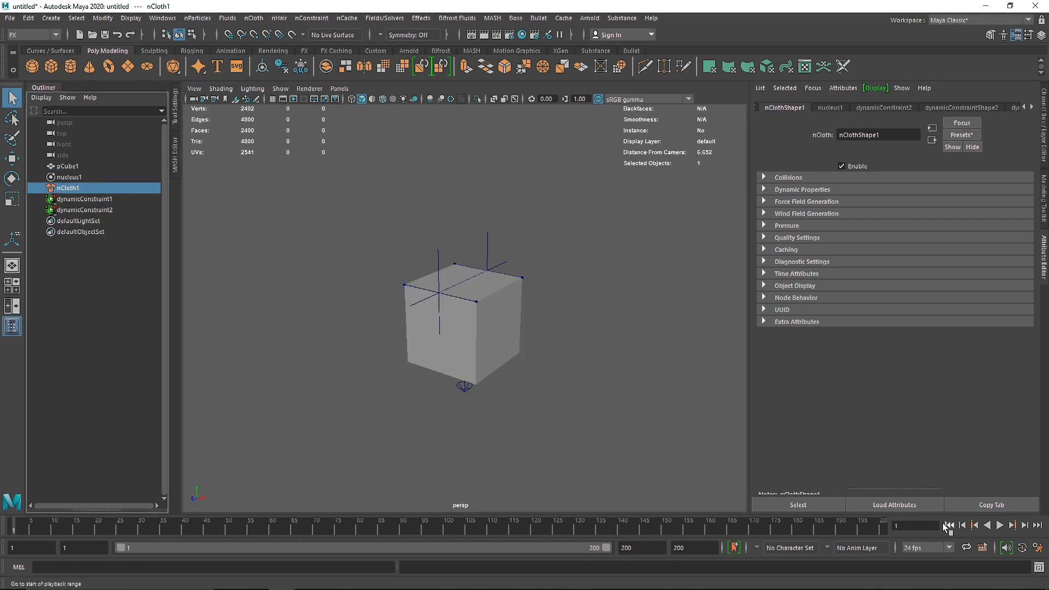
click(104, 198)
key(Delete)
click(100, 201)
key(Delete)
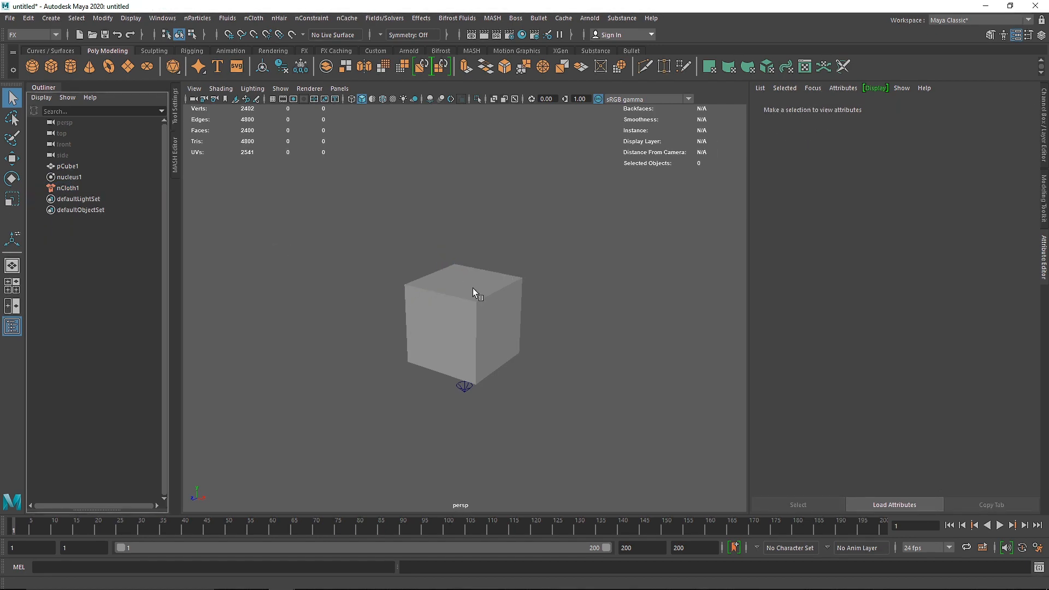
- Select a vertical edge loop running around the cube and add a Transform Constraint to it
click(473, 287)
right_drag(477, 284, 482, 201)
double_click(456, 298)
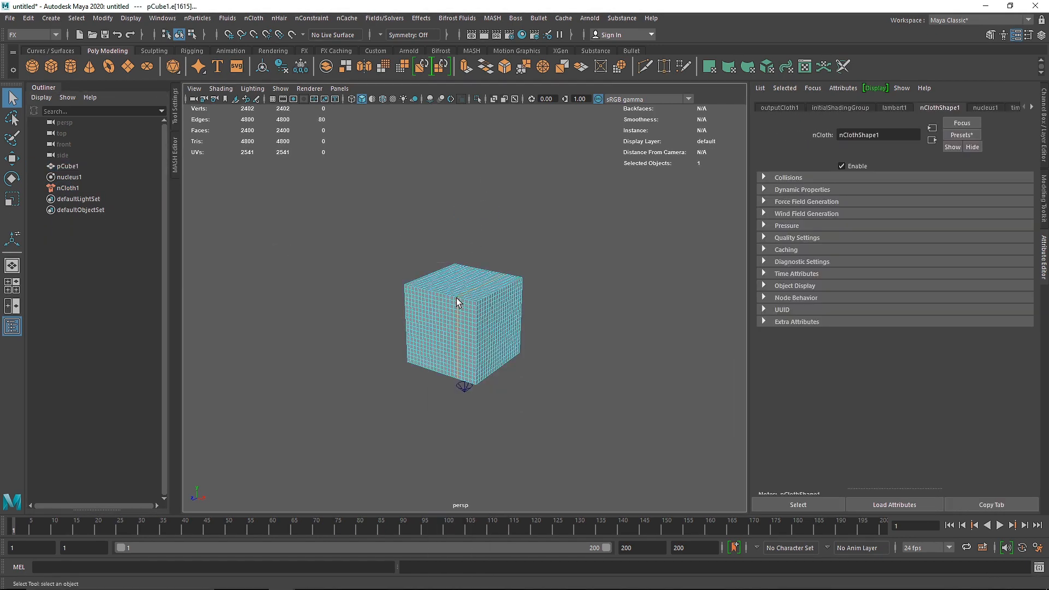
scroll(461, 290, up, 5)
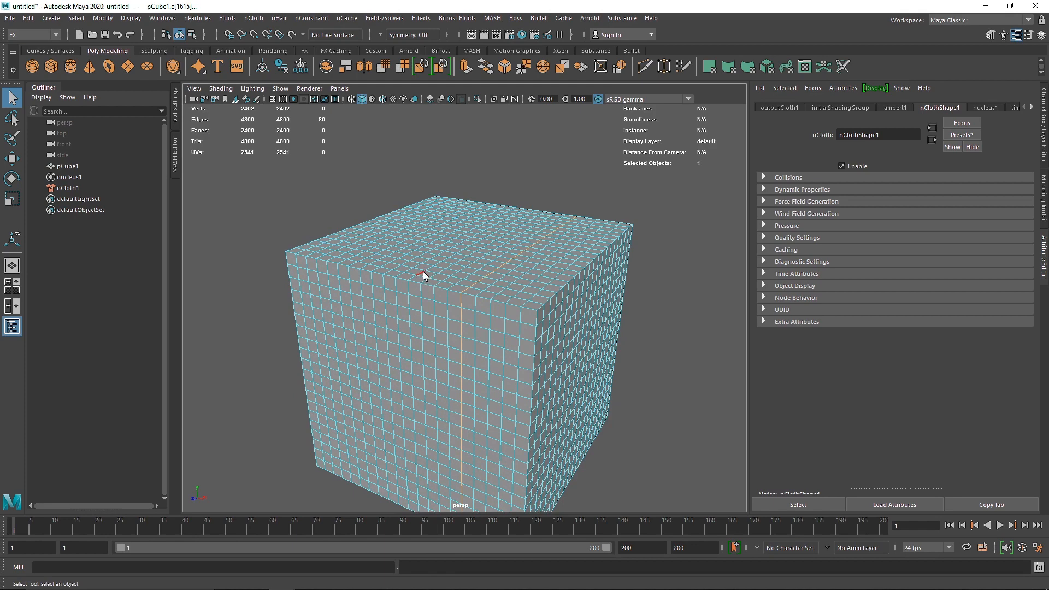
click(310, 19)
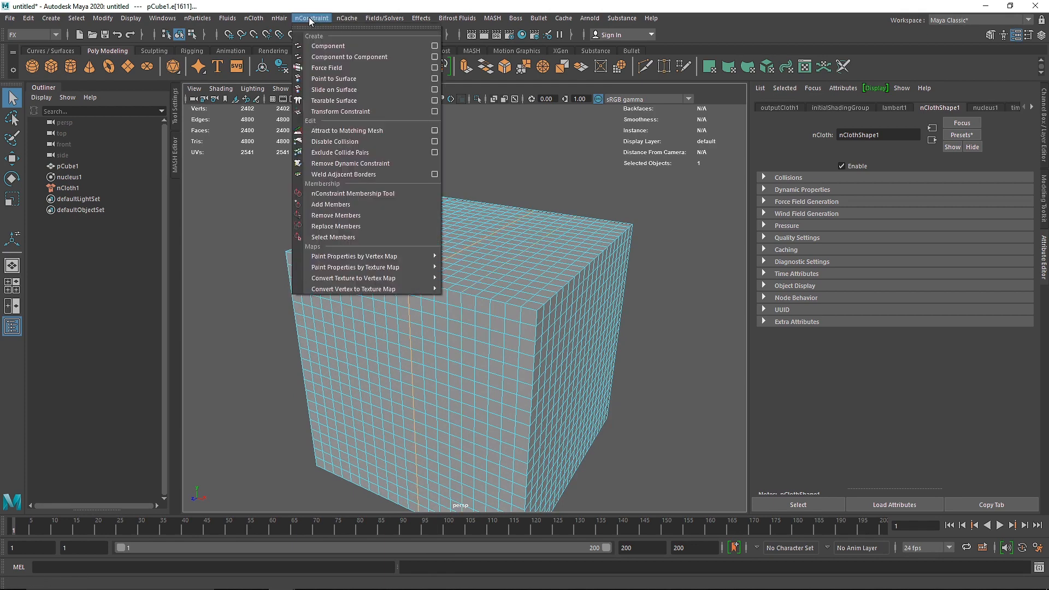
click(345, 99)
- Play the simulation with the edge loop constrained and check the cloth's folds from different angles
scroll(686, 350, down, 5)
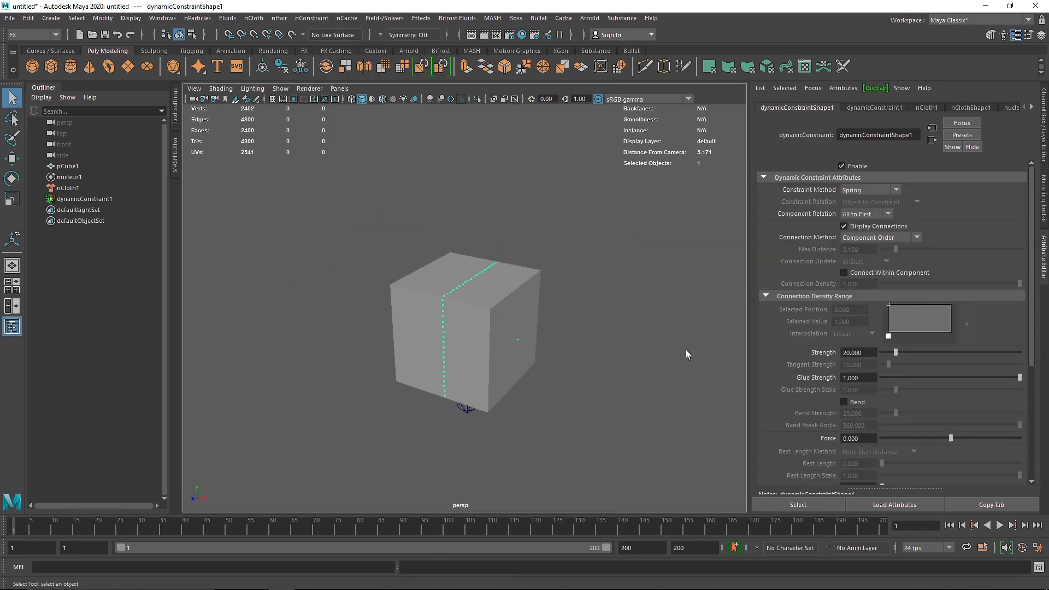
click(999, 526)
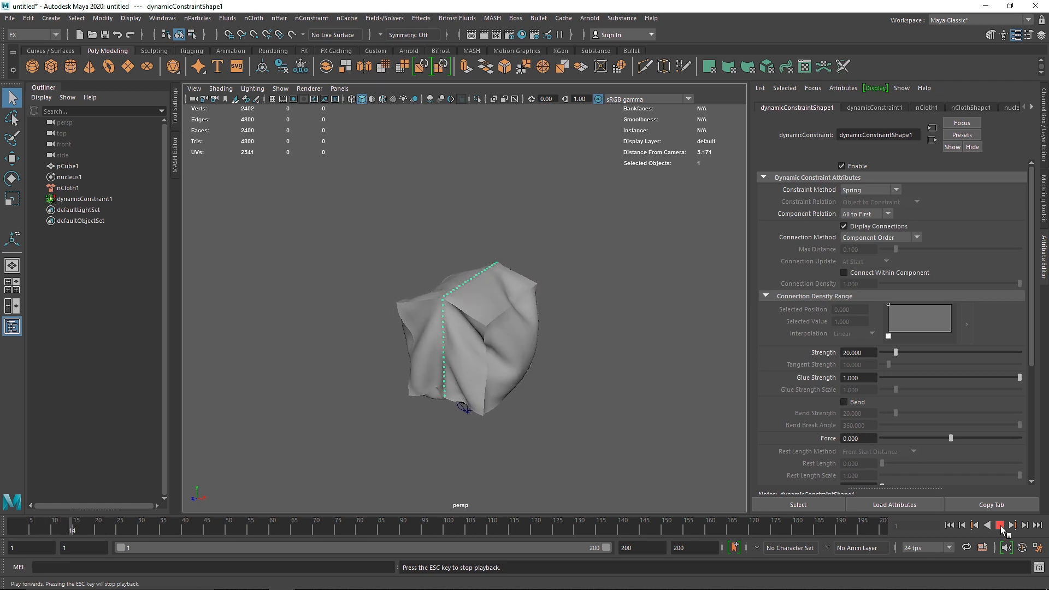
click(999, 525)
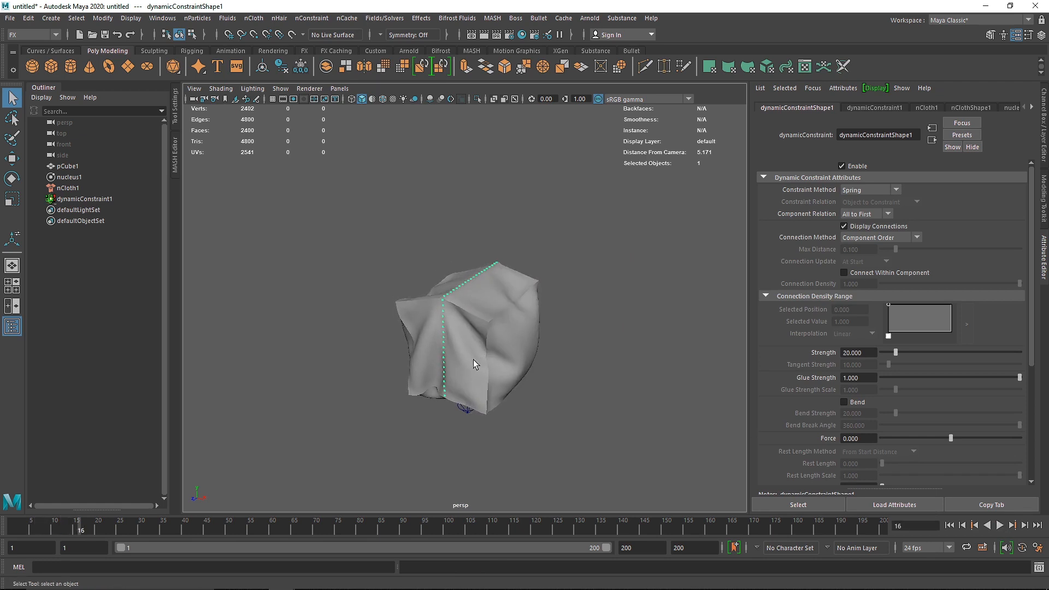
alt+drag(473, 360, 442, 340)
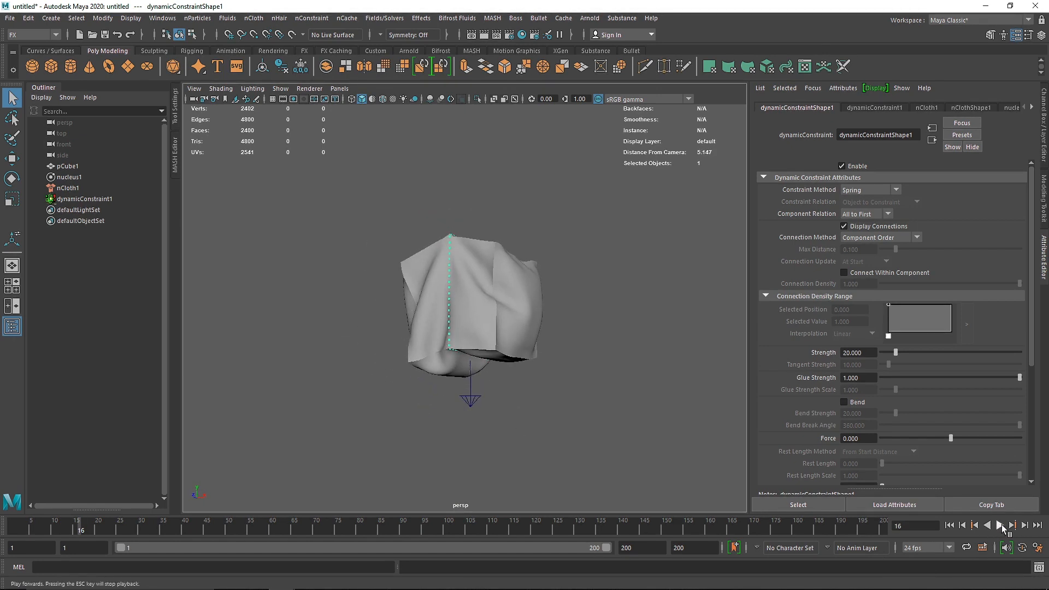
click(999, 526)
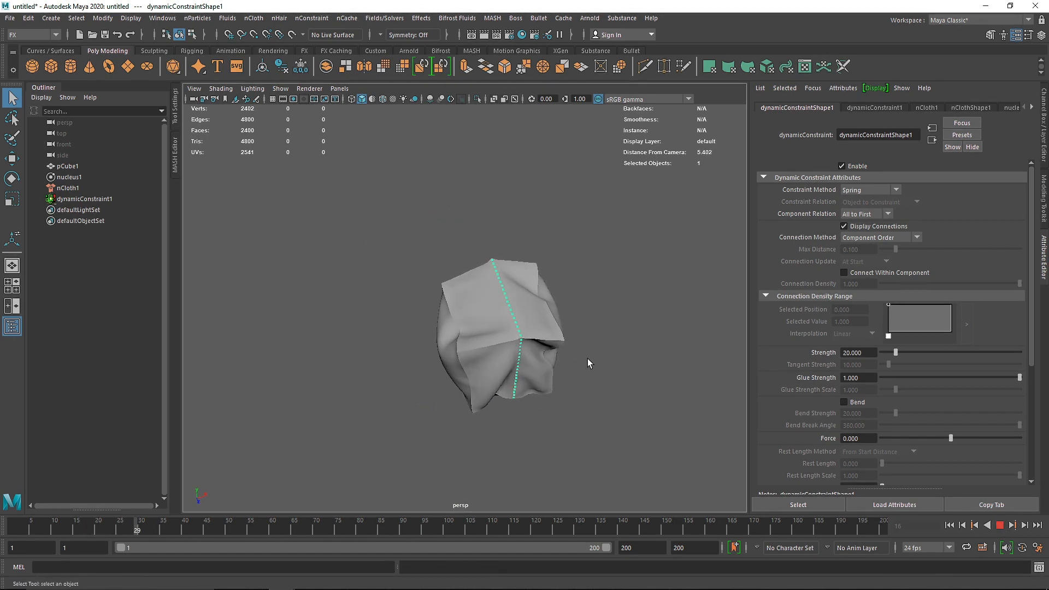
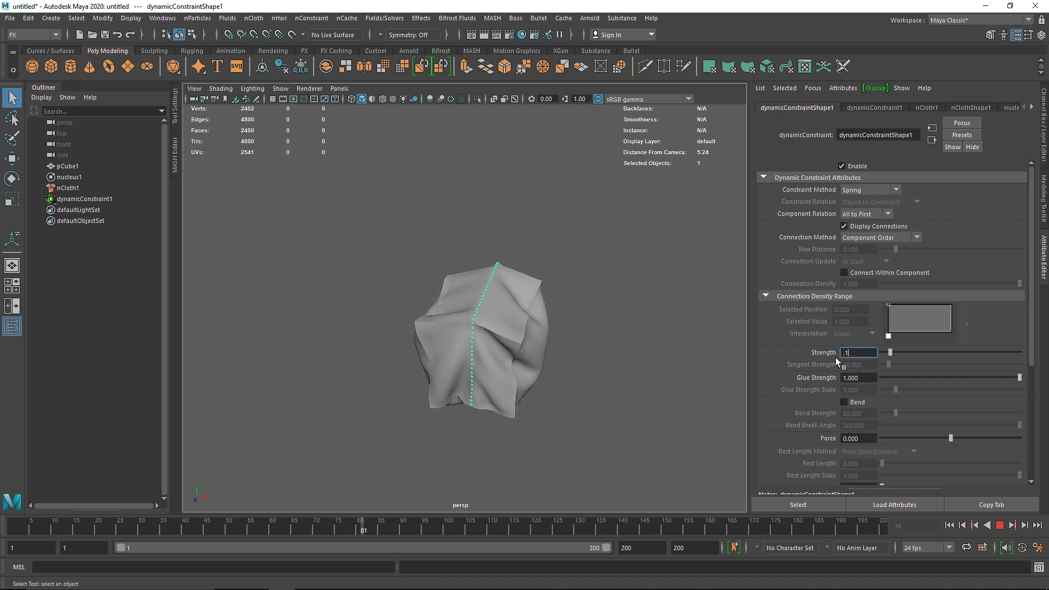
- Set the constraint's Strength to 0.1 and replay the simulation from the first frame
key(Return)
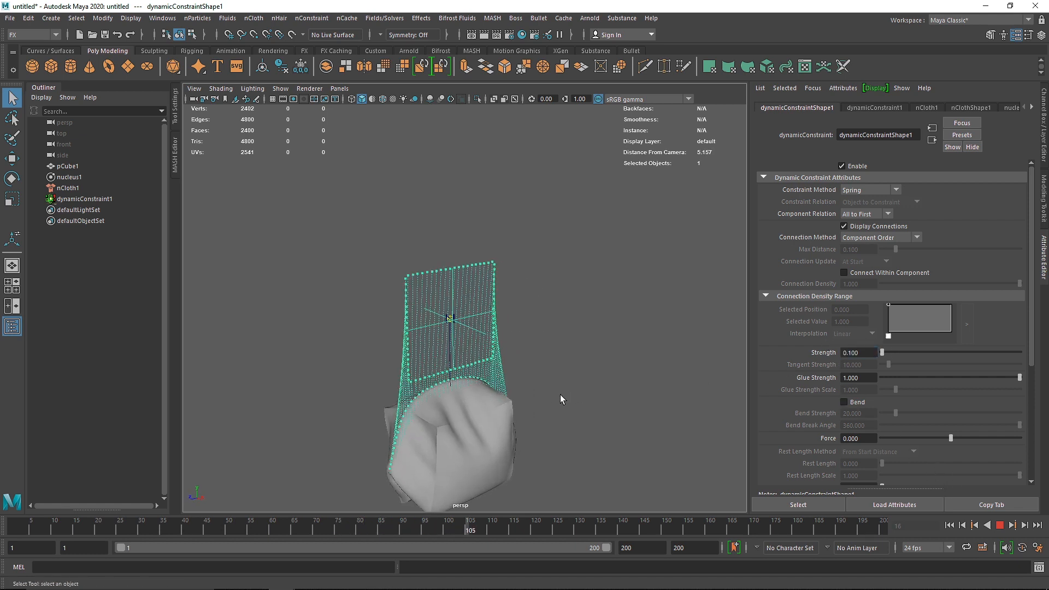
click(978, 525)
click(950, 525)
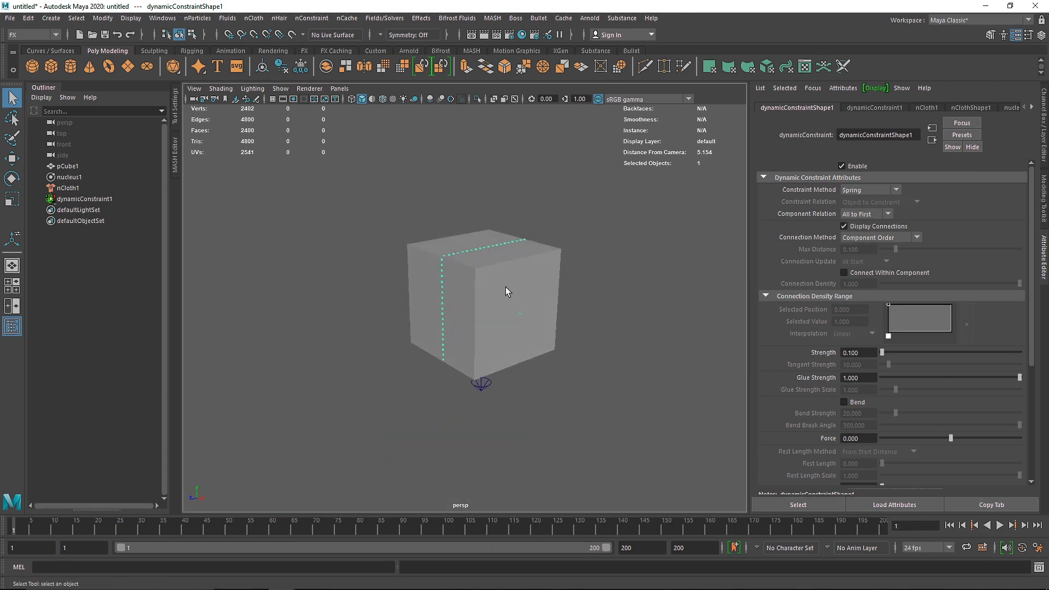
click(505, 286)
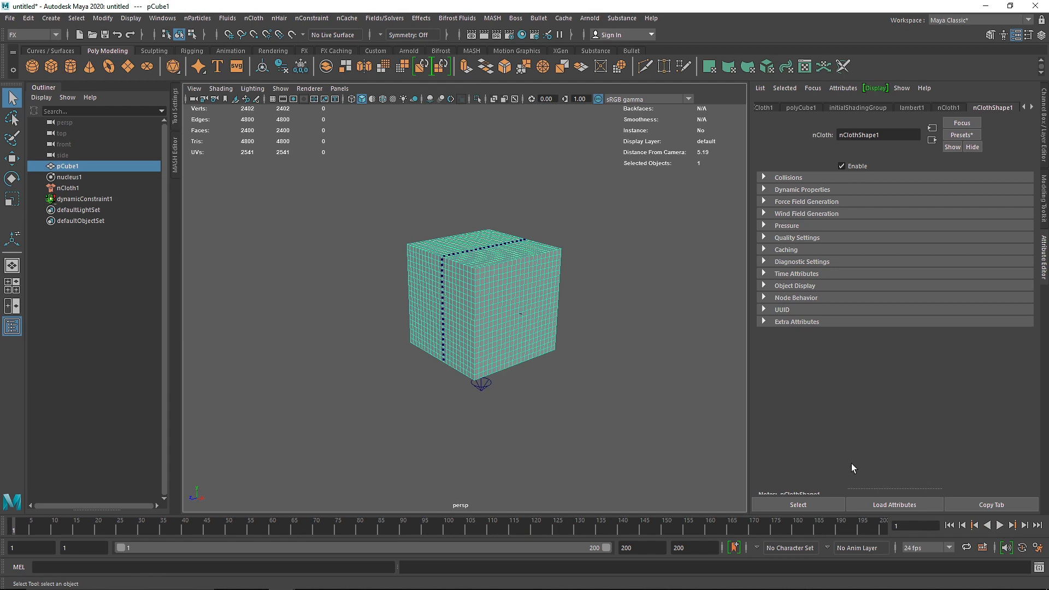
click(999, 526)
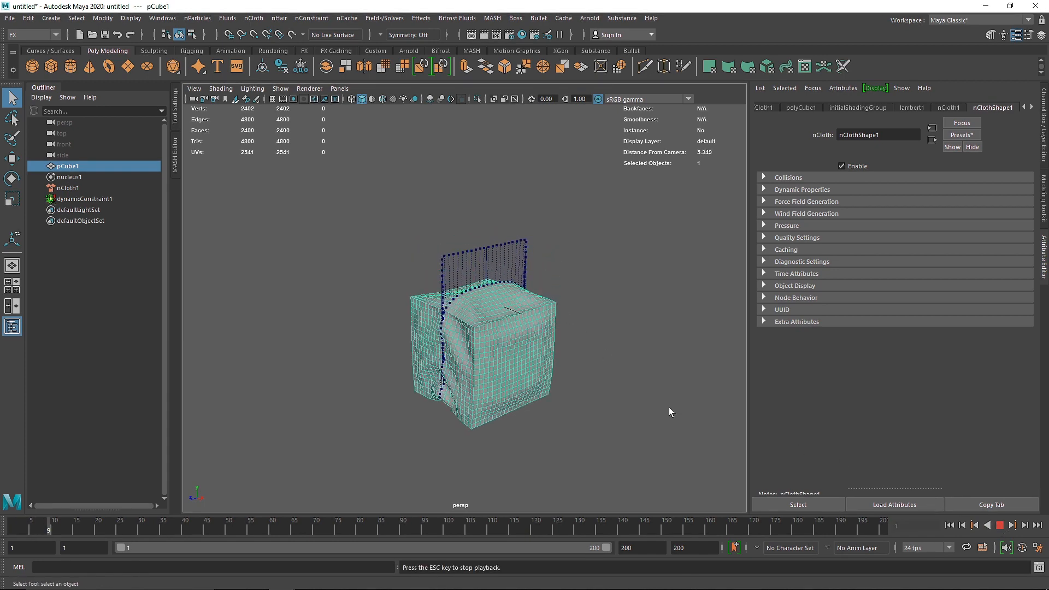
click(612, 333)
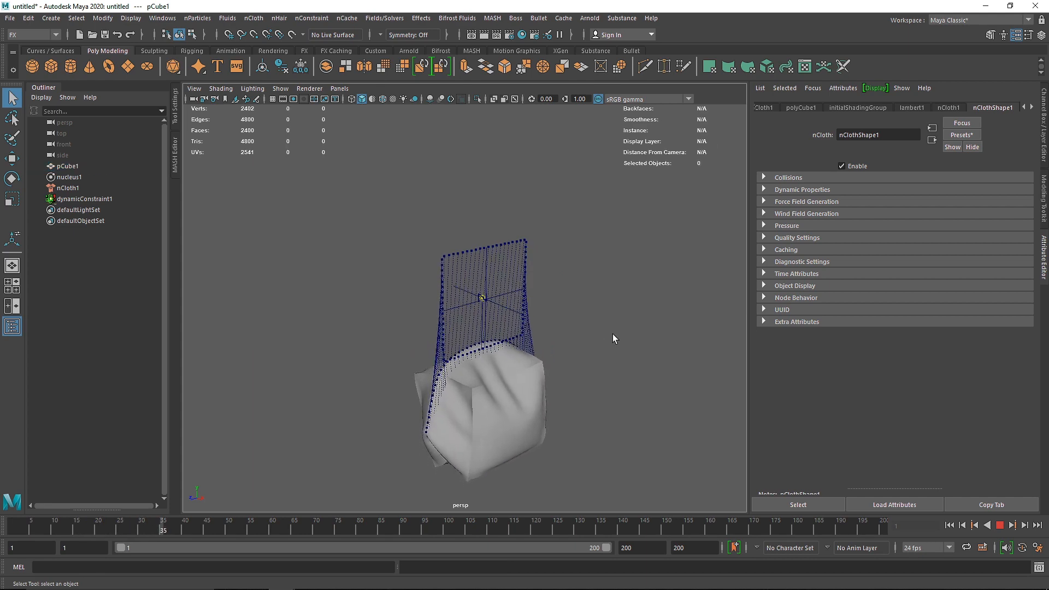
click(1000, 525)
- Examine the stretched links between the constraint and the hanging cloth from several angles, advancing the simulation a few more frames
scroll(488, 353, up, 5)
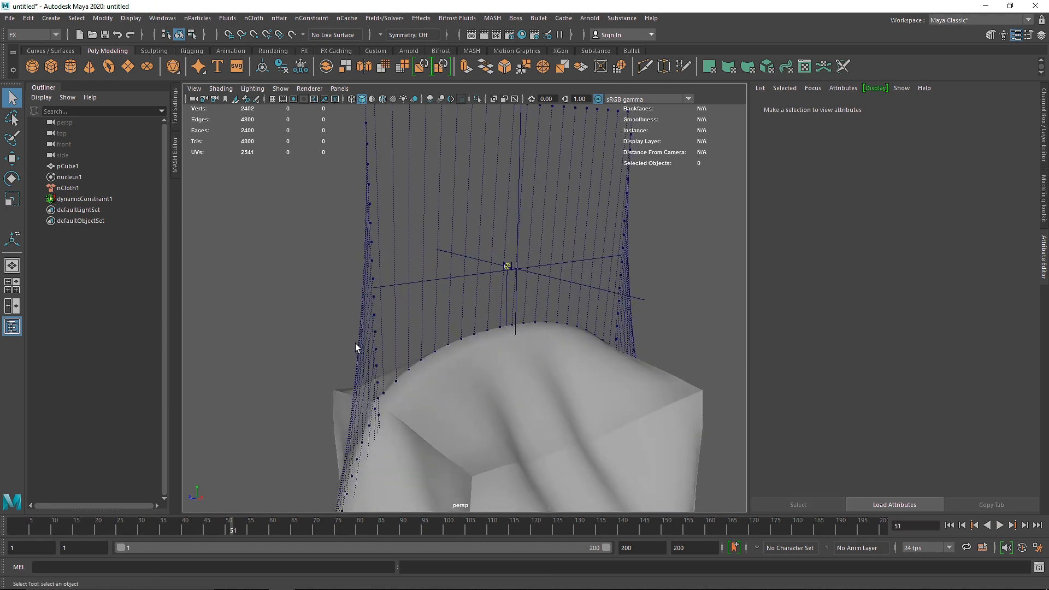
alt+drag(322, 326, 463, 358)
scroll(425, 338, down, 4)
click(576, 268)
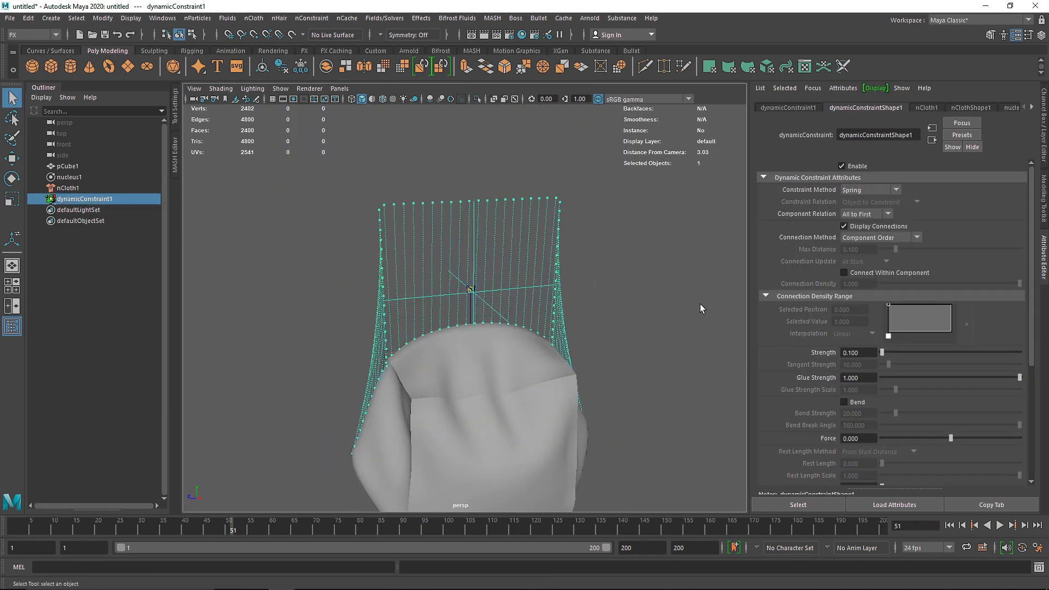
click(565, 269)
scroll(511, 297, down, 5)
alt+drag(511, 297, 618, 374)
scroll(519, 326, up, 3)
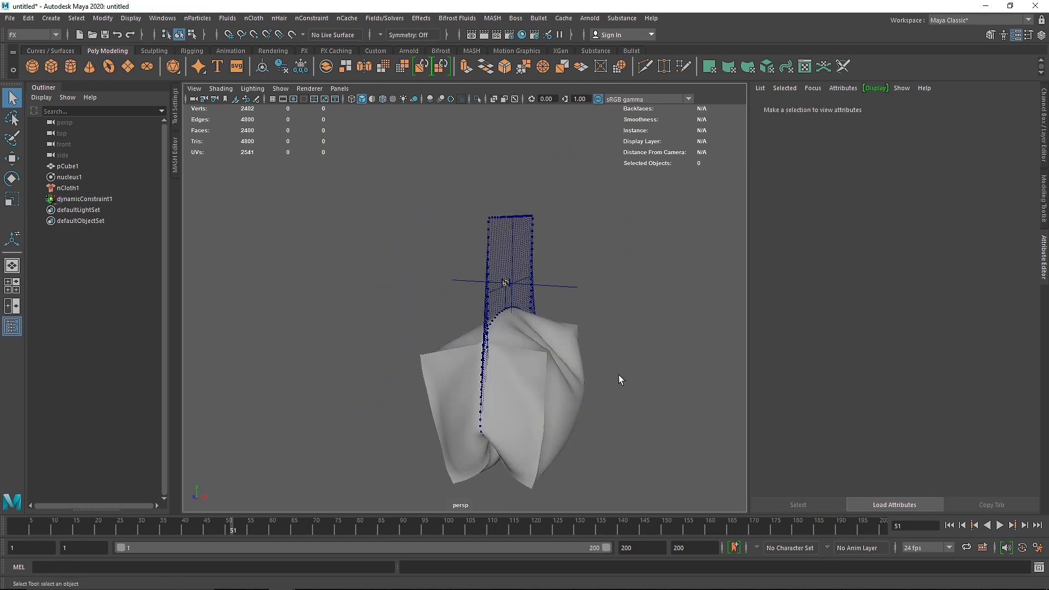
click(999, 525)
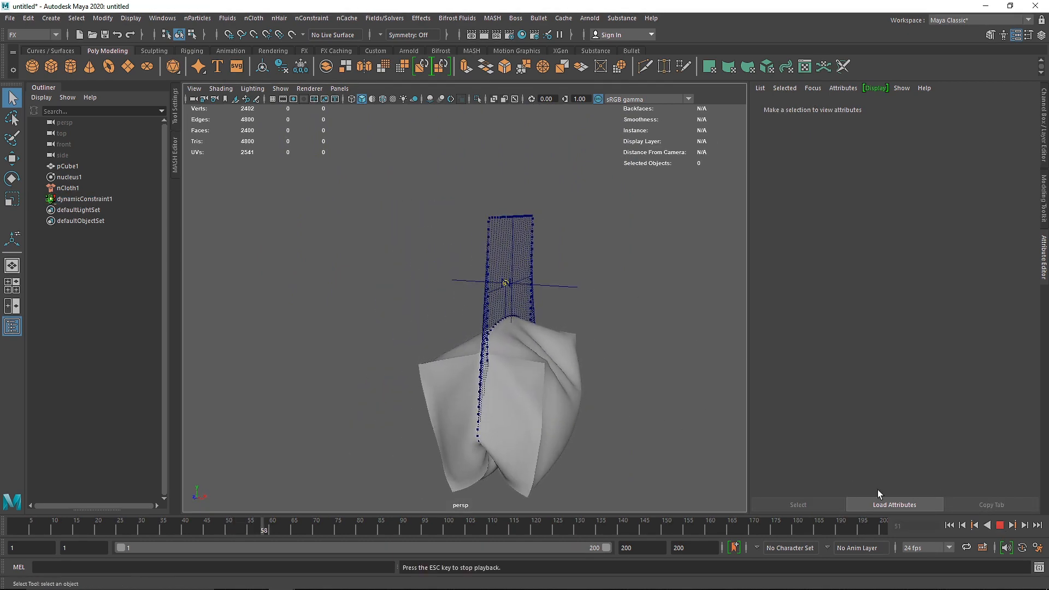
click(999, 525)
alt+drag(526, 351, 571, 411)
- Delete the cloth cube and the remaining nucleus solver to clear the scene
click(565, 400)
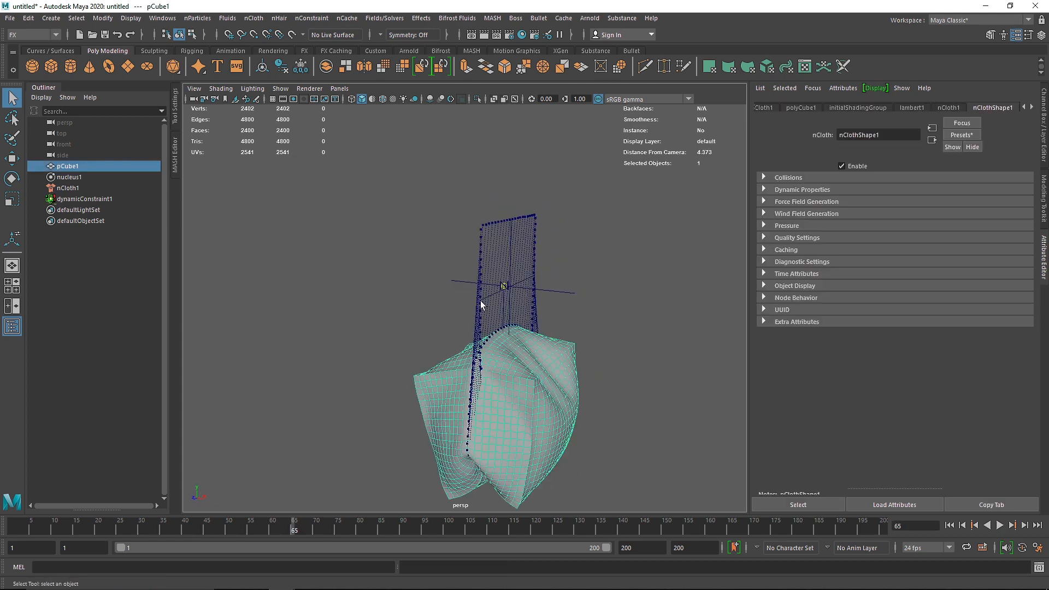
key(Delete)
click(69, 166)
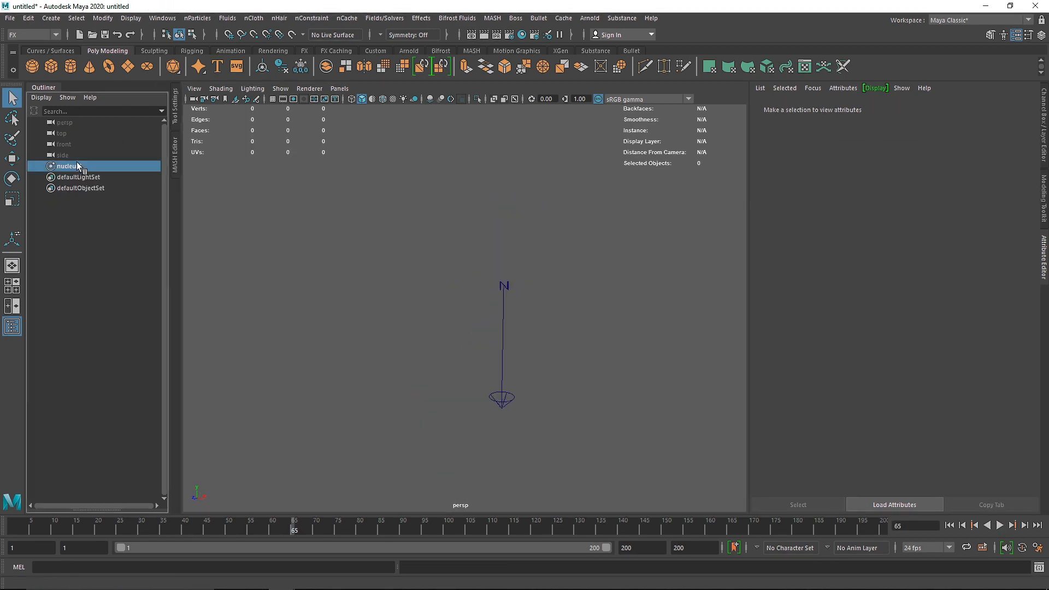
key(Delete)
- Create a polygon torus and set its Section Radius to 0.4
click(108, 66)
alt+drag(433, 347, 501, 382)
scroll(501, 359, down, 5)
click(1043, 142)
click(917, 233)
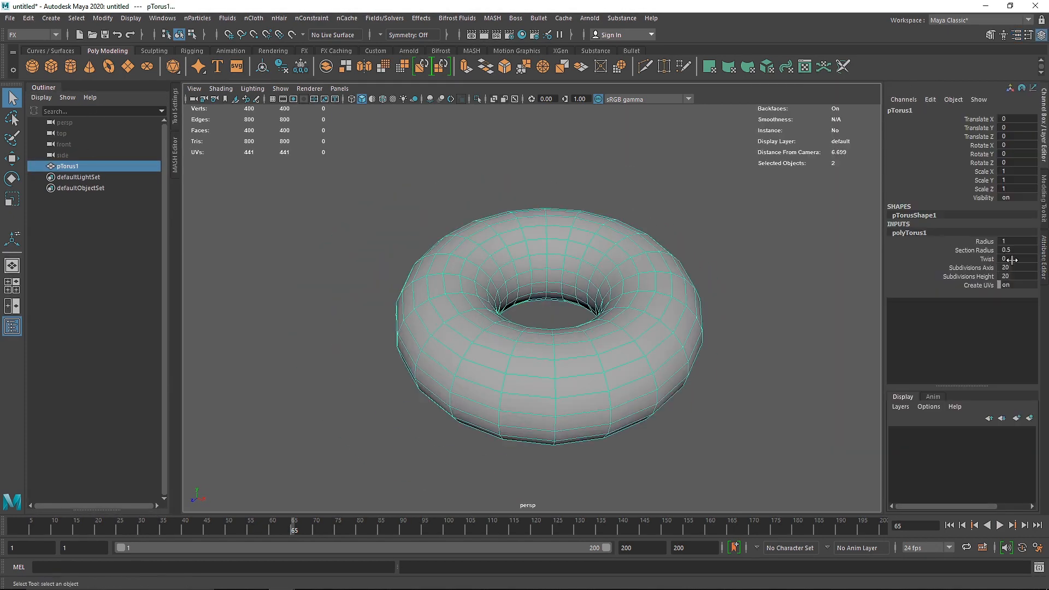
text(0.4)
key(Return)
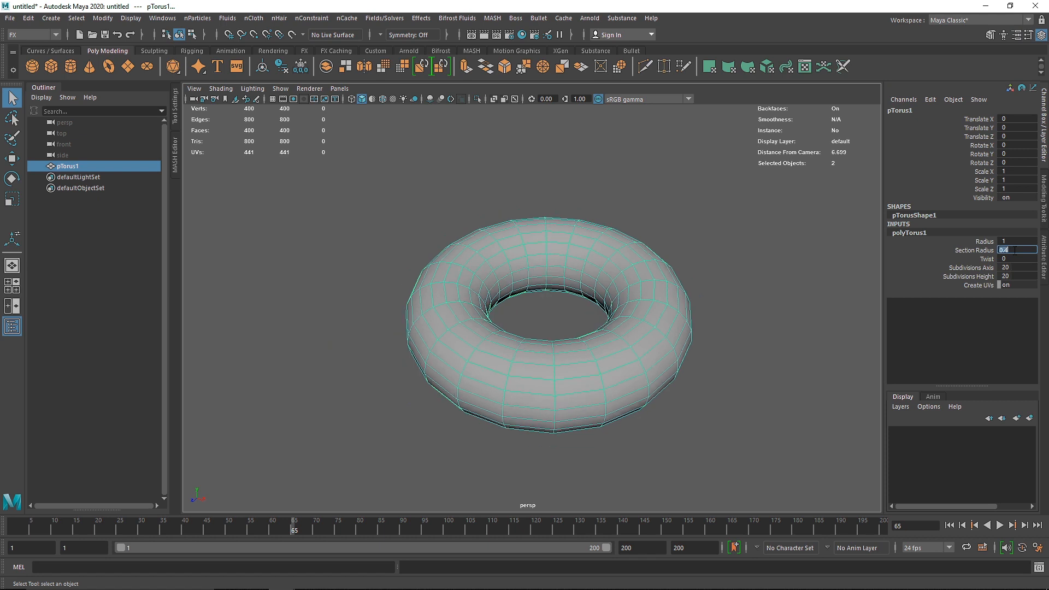
- Duplicate the torus in place and set the original's Section Radius to 0.5
click(653, 268)
key(ctrl+d)
click(657, 283)
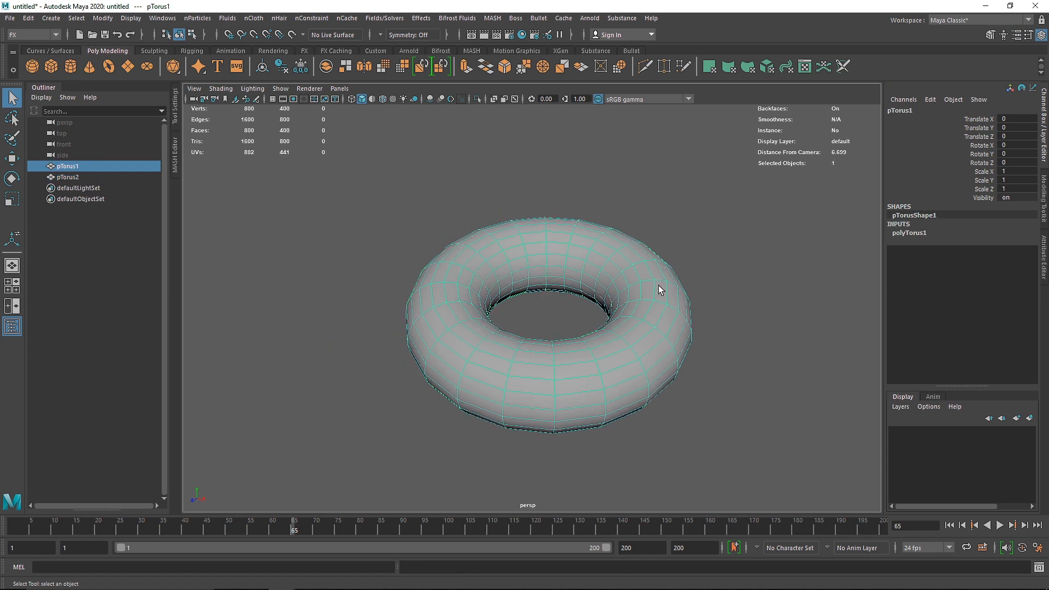
click(916, 236)
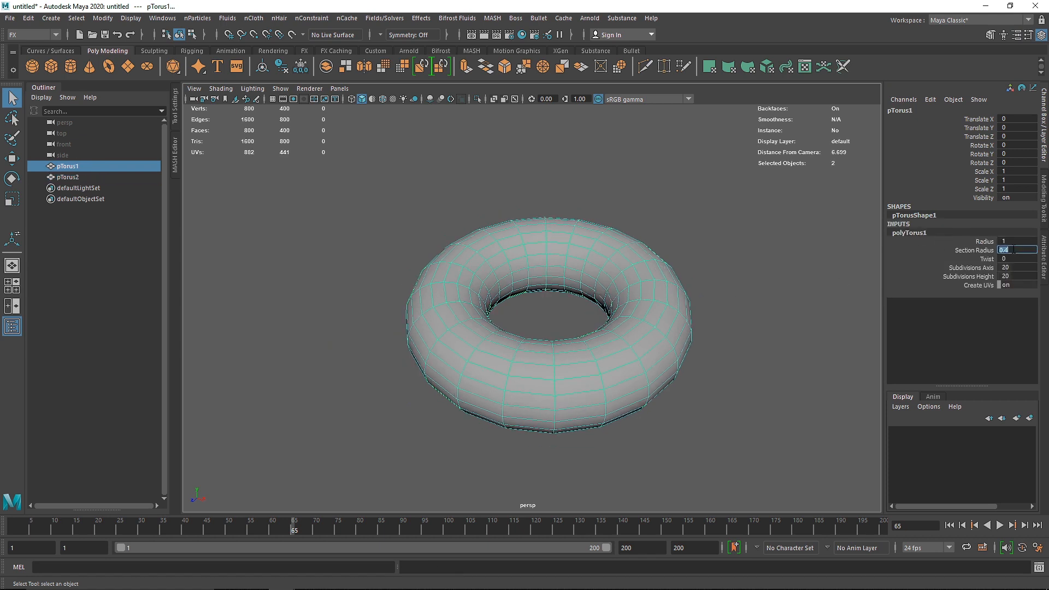
text(0.5)
key(Return)
- Delete the faces of the front half of the thicker torus in the top view
click(380, 199)
key(space)
key(space)
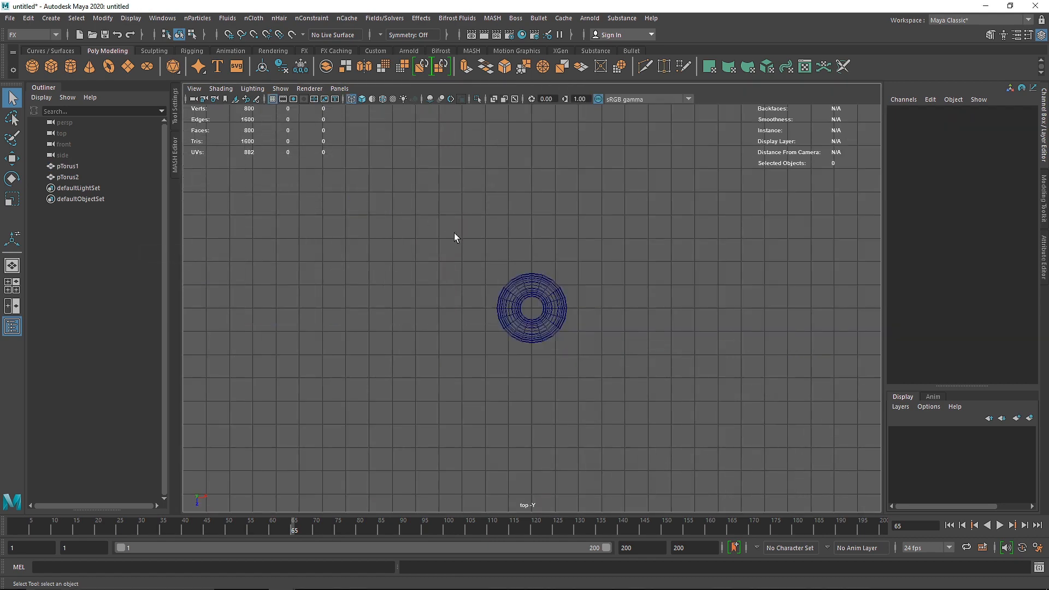
click(544, 283)
key(f)
right_drag(508, 232, 507, 253)
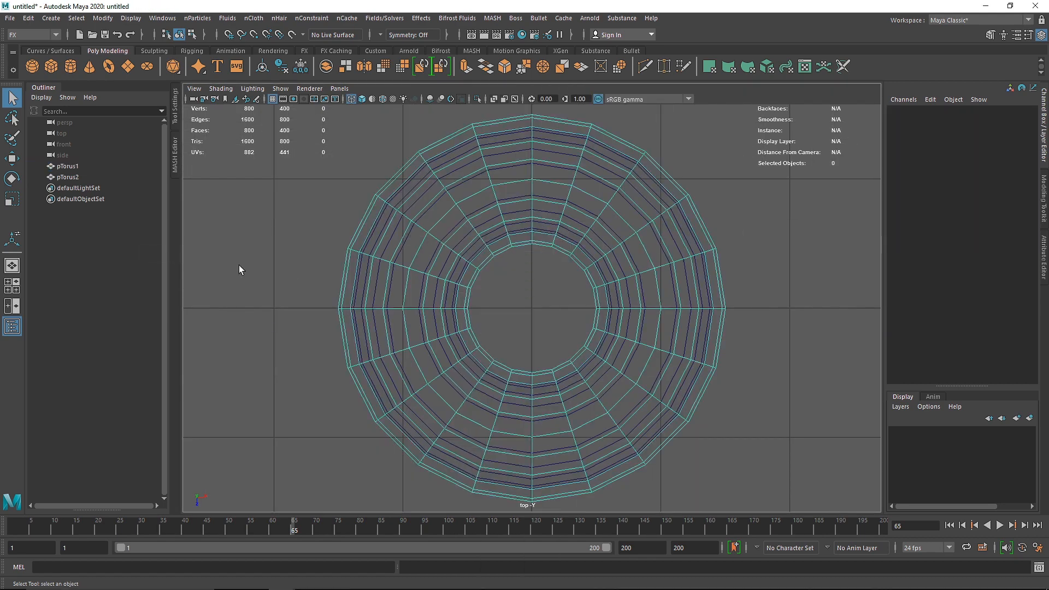
drag(276, 300, 300, 348)
key(Delete)
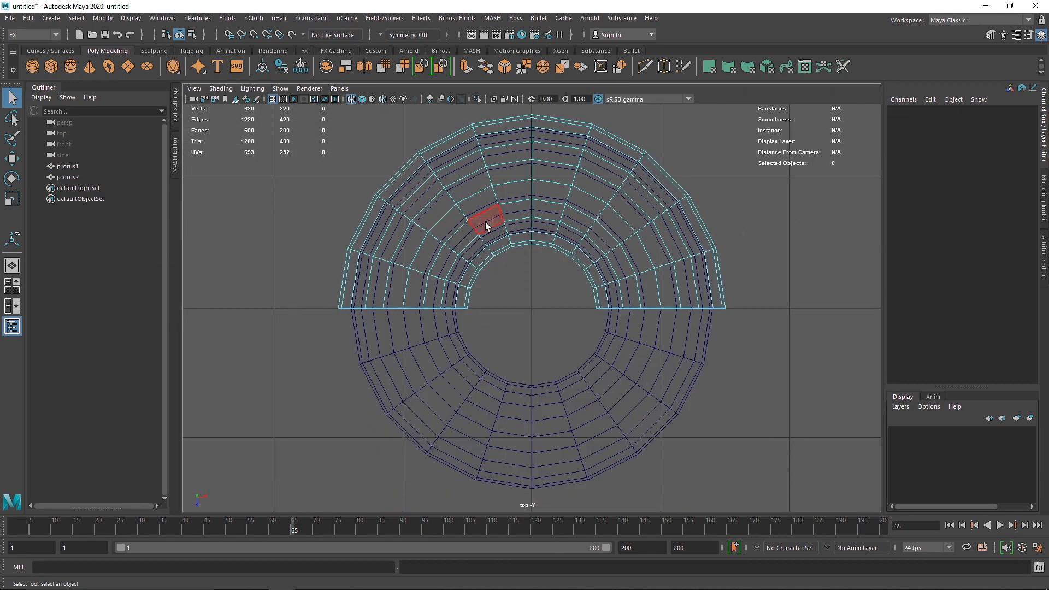
- Return to object mode in the perspective view and preview the inner full torus as a smoothed mesh
right_drag(710, 122, 714, 126)
key(space)
key(space)
click(696, 189)
scroll(683, 251, up, 3)
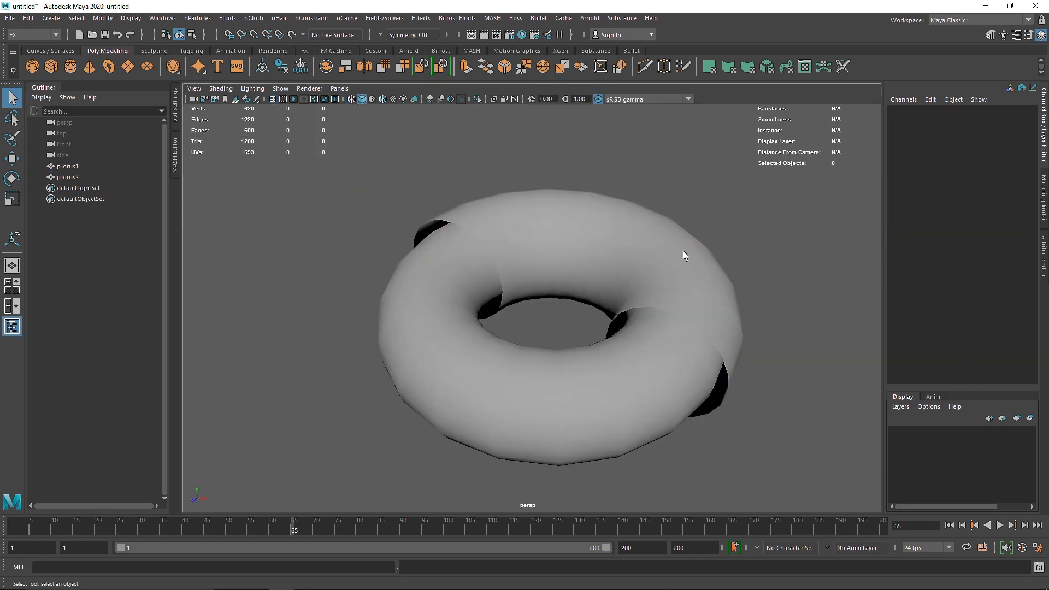
alt+middle_drag(683, 251, 598, 271)
click(581, 249)
click(485, 416)
key(3)
- Make the outer half torus an nCloth object and the inner torus a passive collider
click(589, 285)
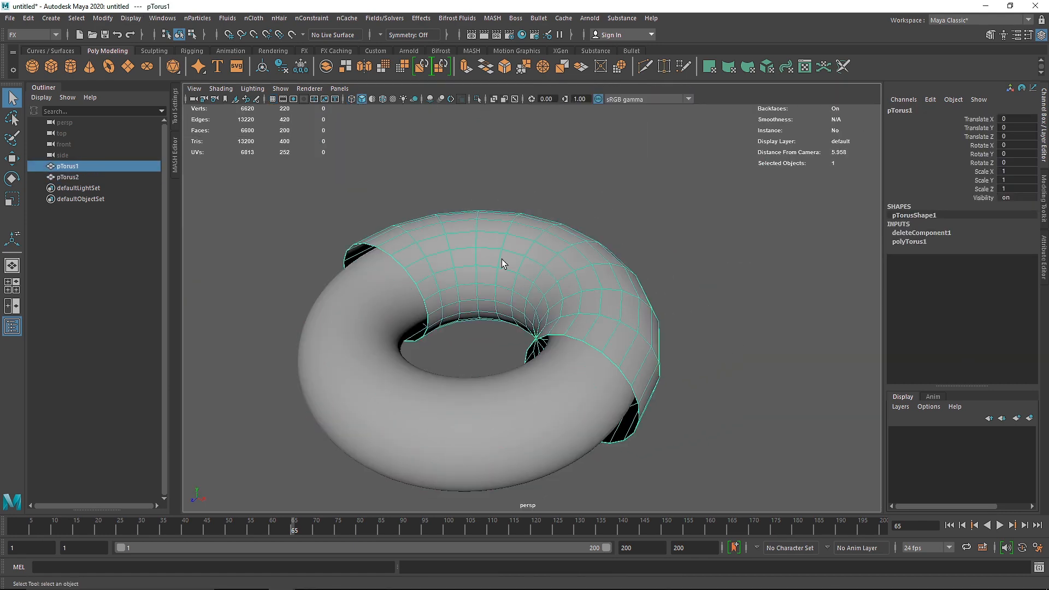
click(254, 18)
click(280, 57)
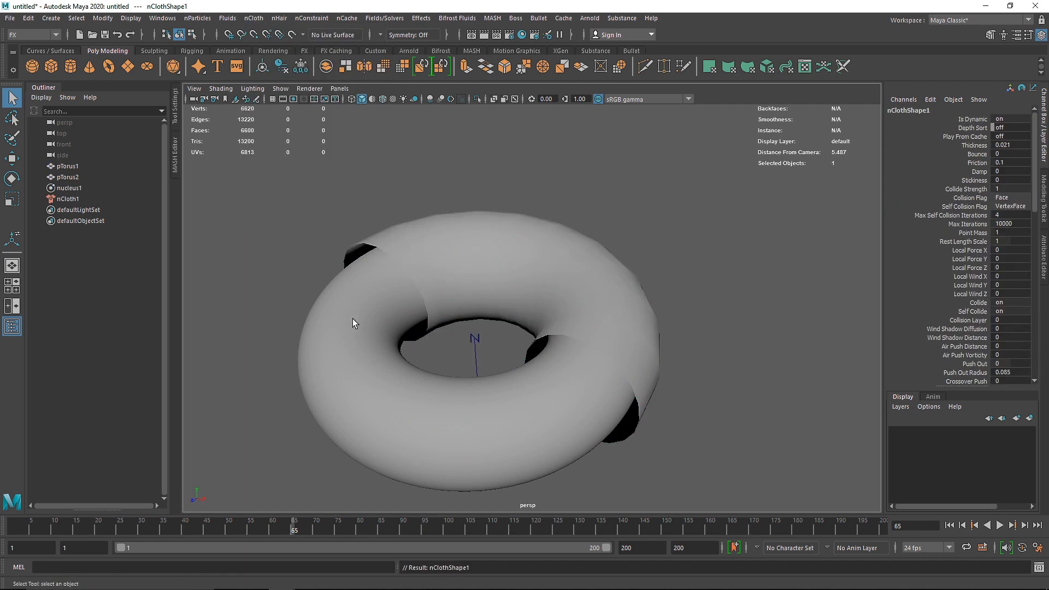
click(351, 321)
click(254, 18)
click(284, 45)
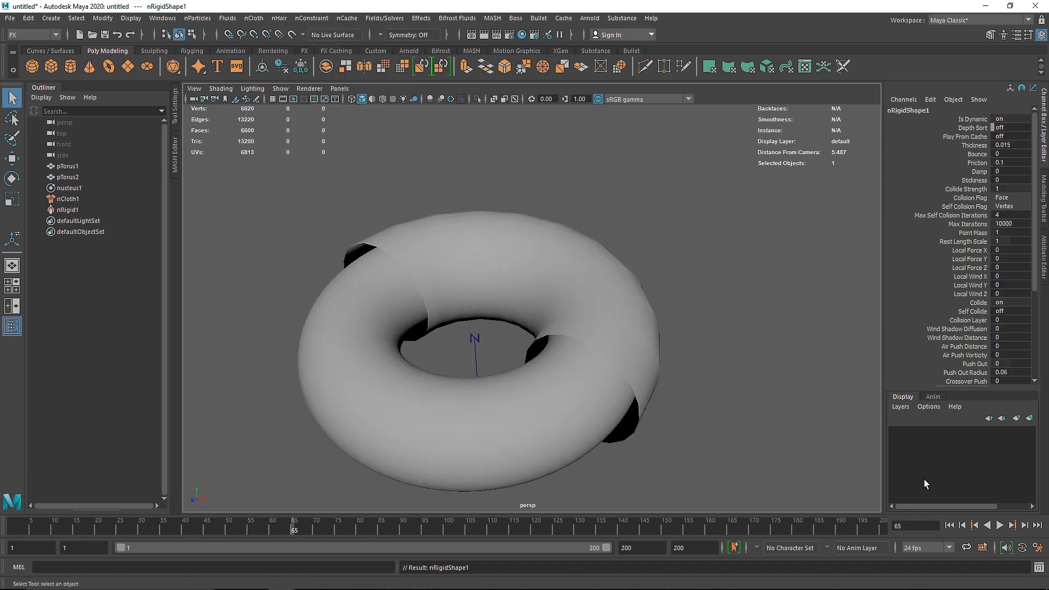
- Play the simulation to check how the half-torus cloth collides with the inner torus, and select the cloth
click(999, 525)
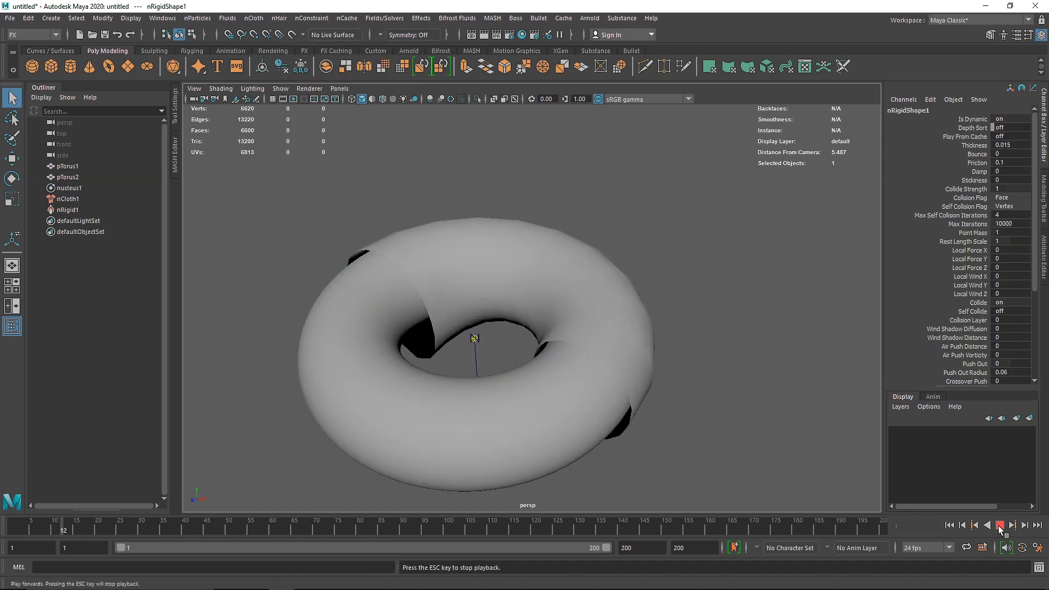
click(534, 304)
alt+drag(534, 304, 533, 336)
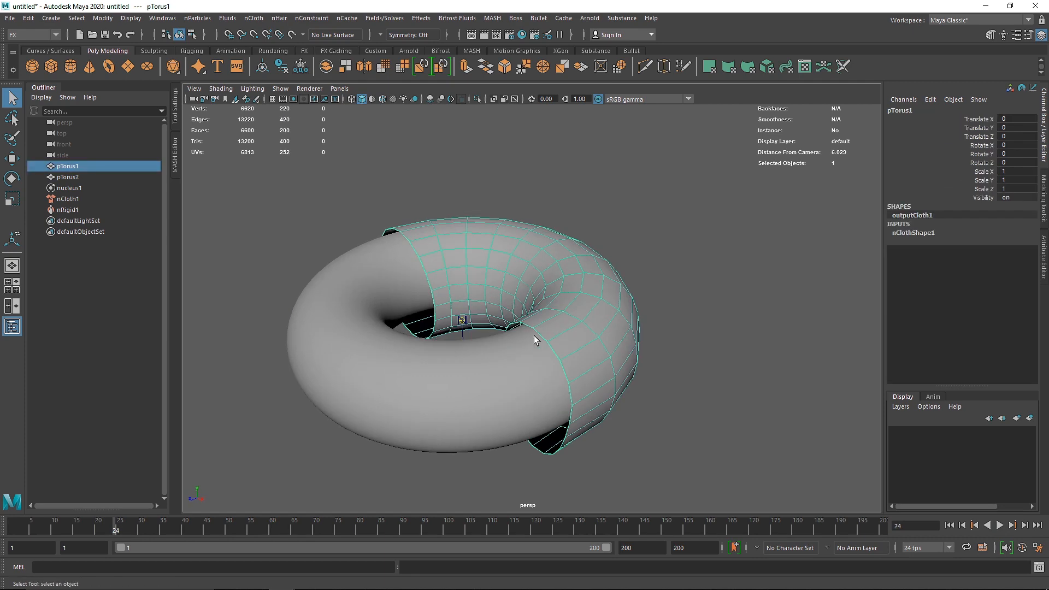
- Create a Component to Component constraint between both open border edge loops of the half-torus cloth and the inner torus
right_drag(525, 329, 530, 285)
right_drag(547, 347, 635, 165)
click(579, 324)
click(593, 226)
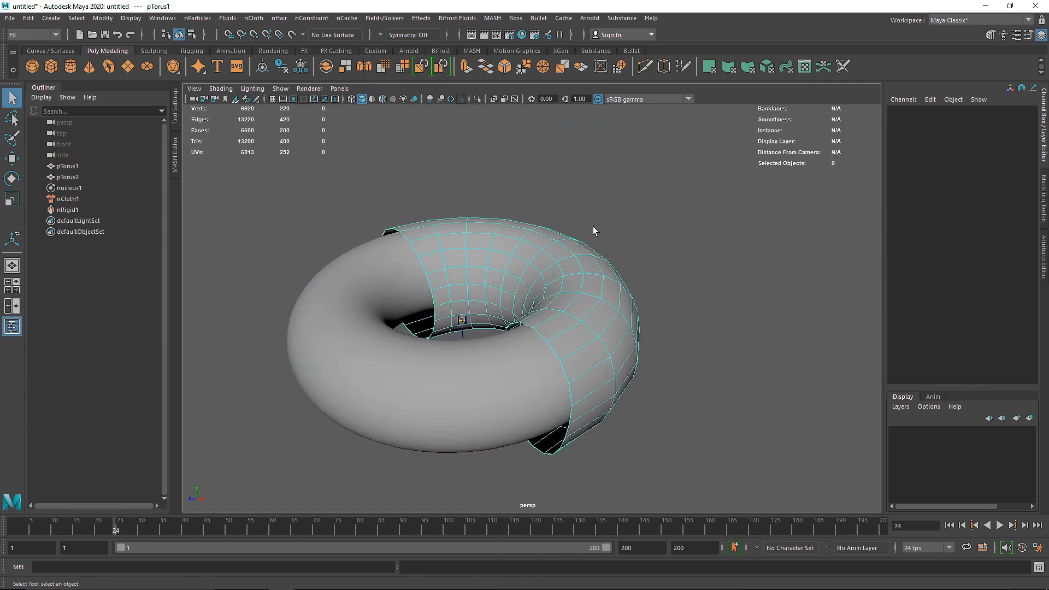
double_click(555, 349)
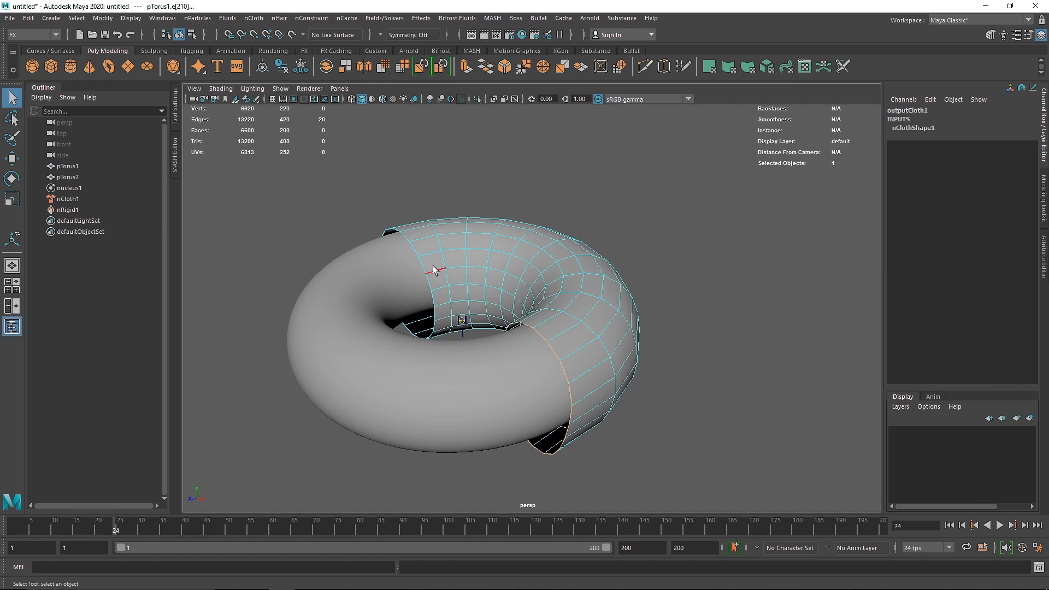
shift+click(345, 285)
click(321, 19)
click(333, 54)
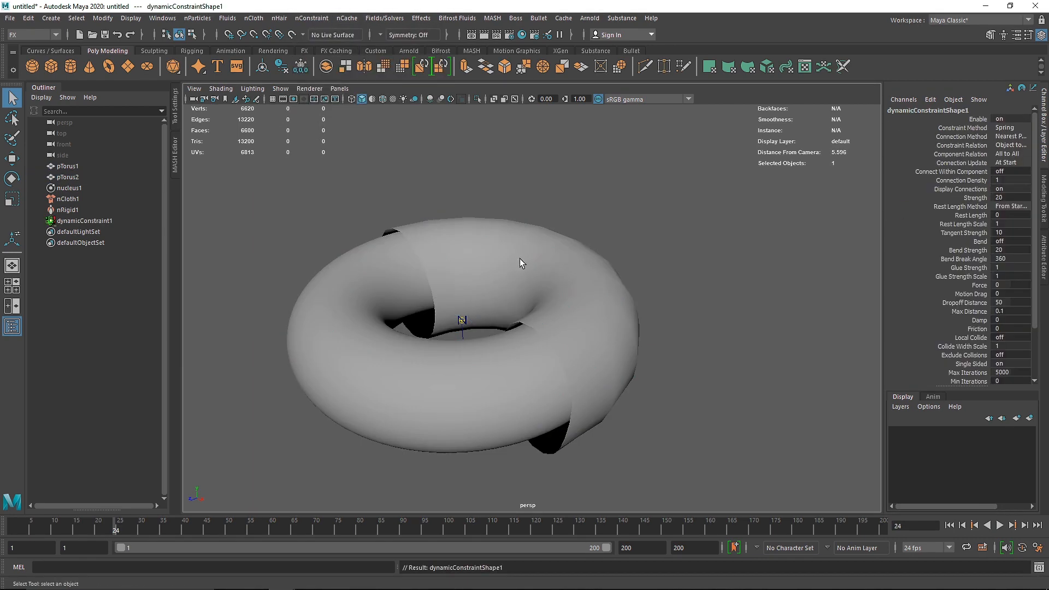
- Play the simulation from the first frame to check how the border constraint holds the cloth on the inner torus
click(951, 525)
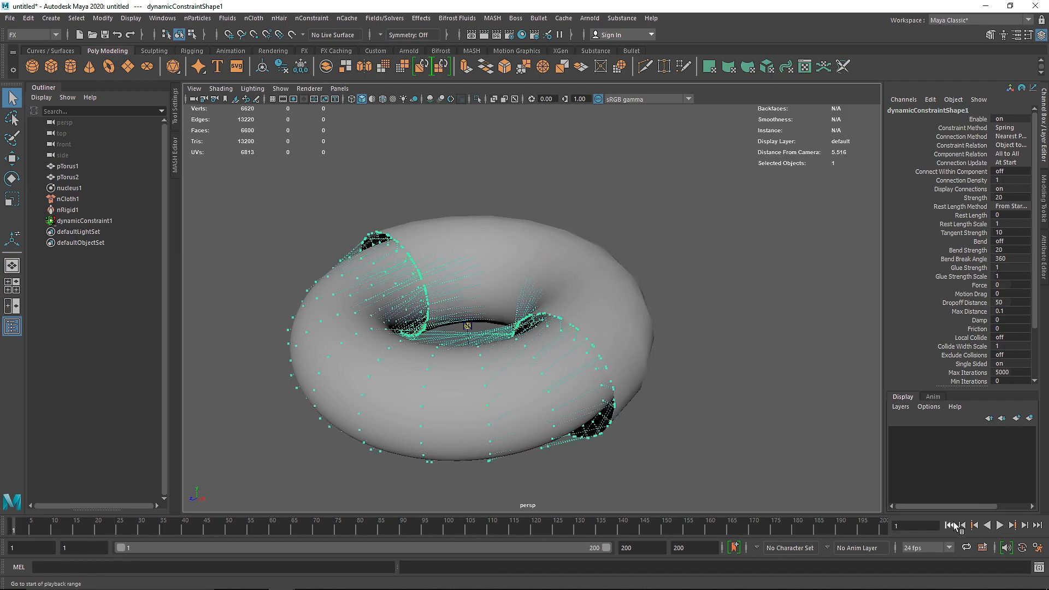
alt+drag(693, 412, 645, 409)
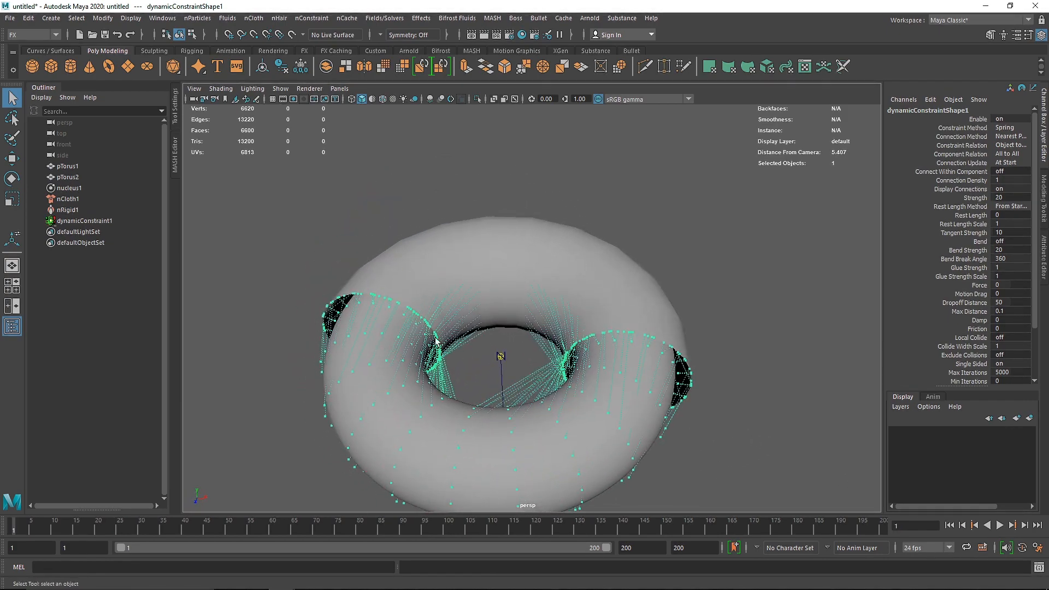
alt+drag(464, 364, 435, 344)
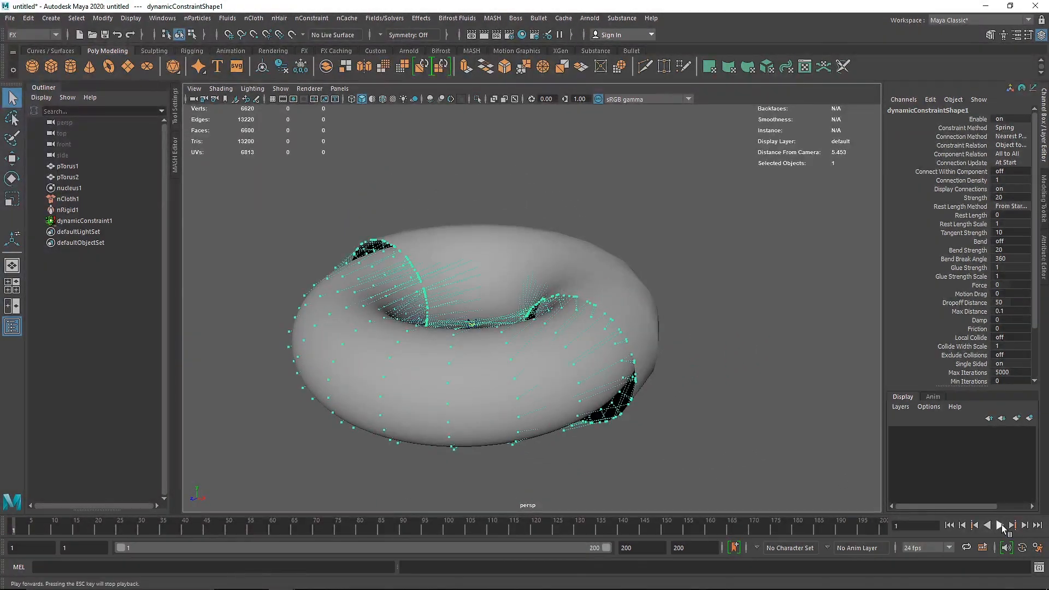
click(1001, 525)
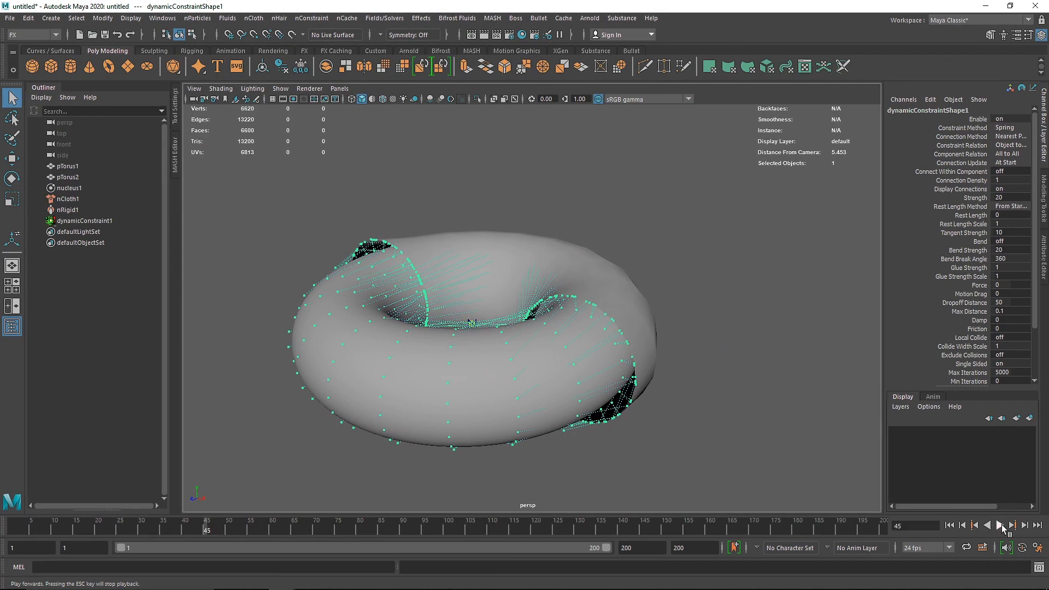
- Apply a Tearable Surface constraint to the half-torus cloth
click(535, 285)
click(602, 276)
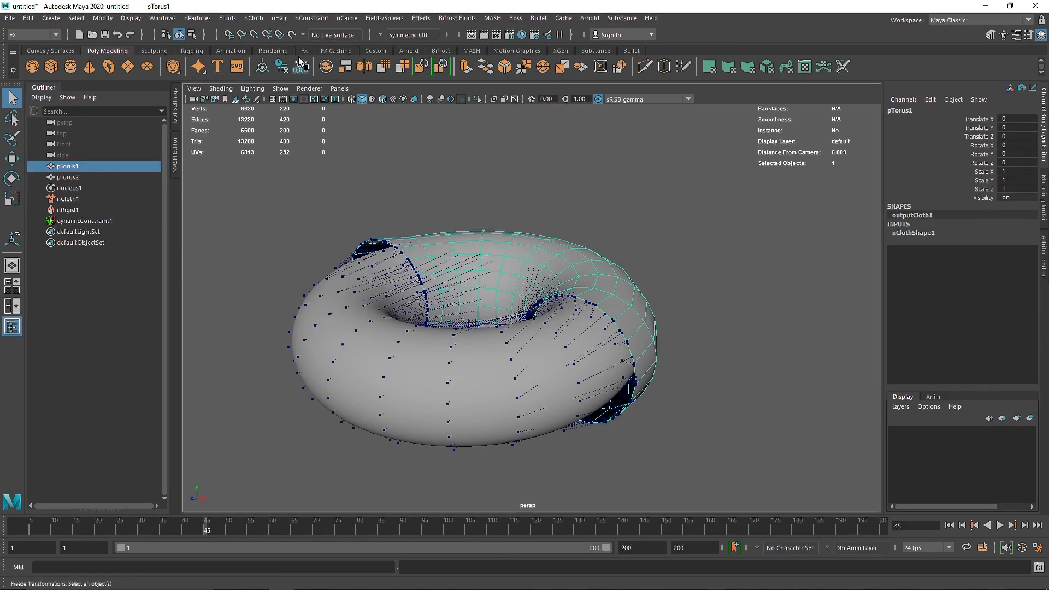
click(311, 18)
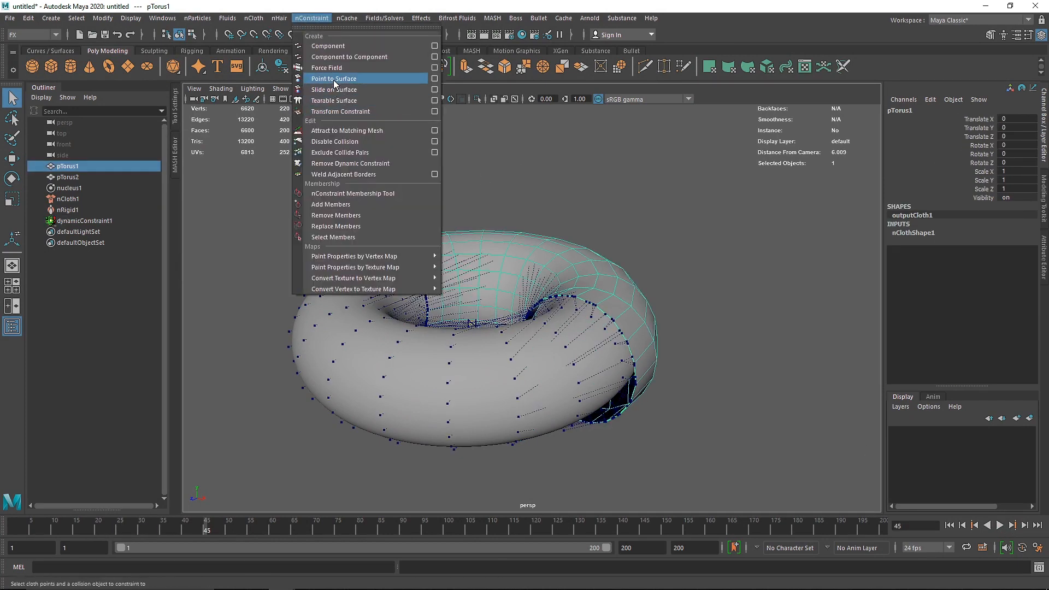
click(340, 112)
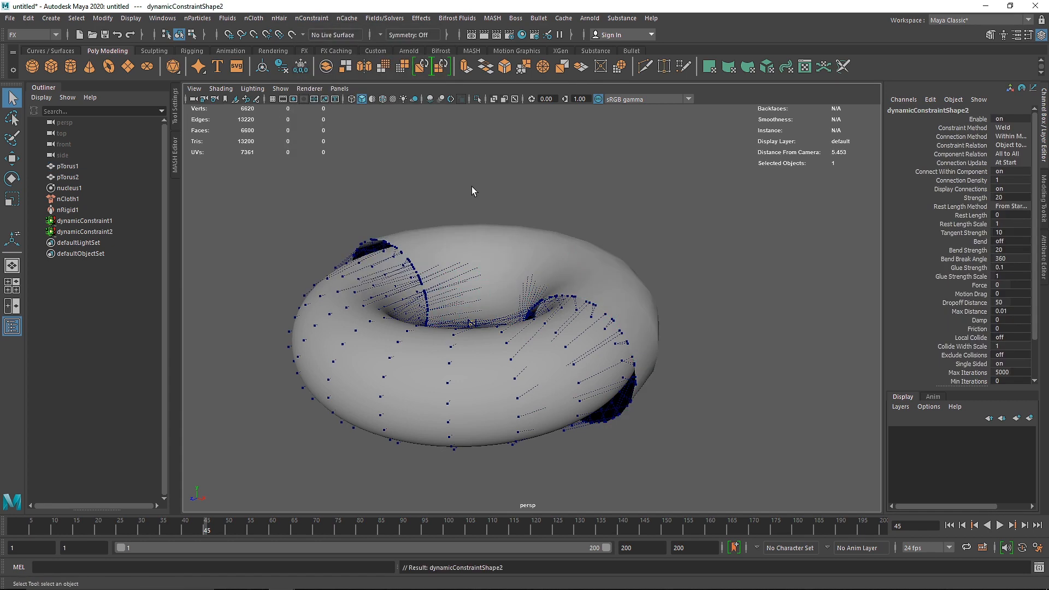
- Select the half-torus cloth and replay the simulation from the start to check the tearable surface
click(562, 251)
click(951, 525)
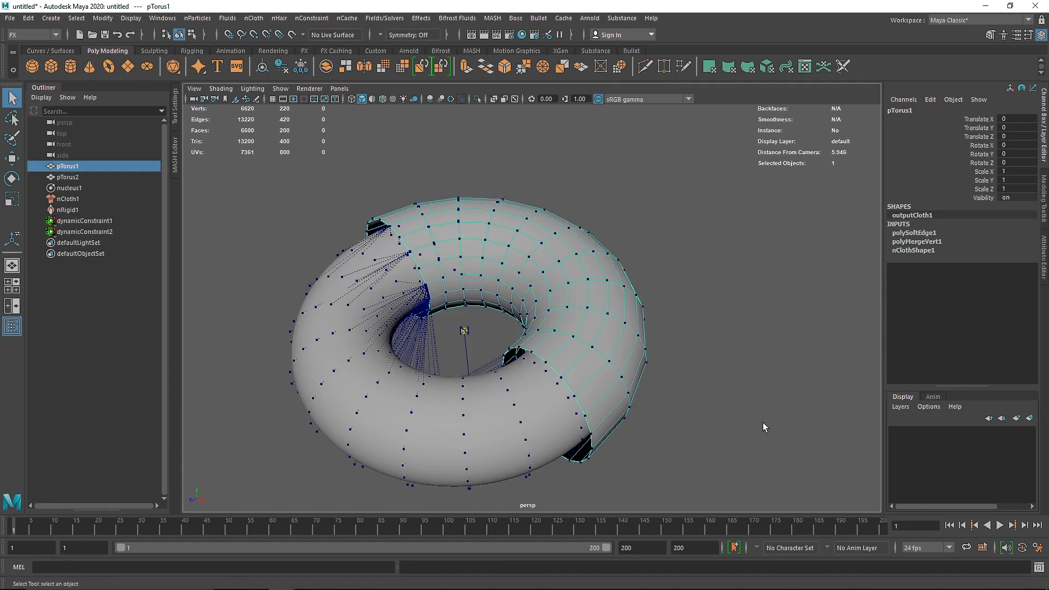
click(998, 525)
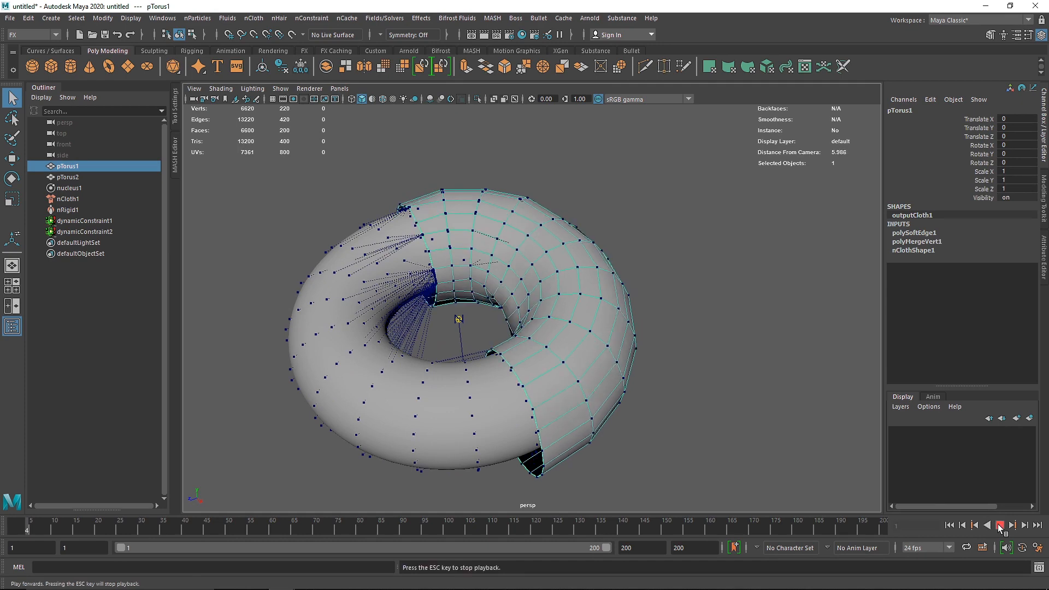
click(998, 526)
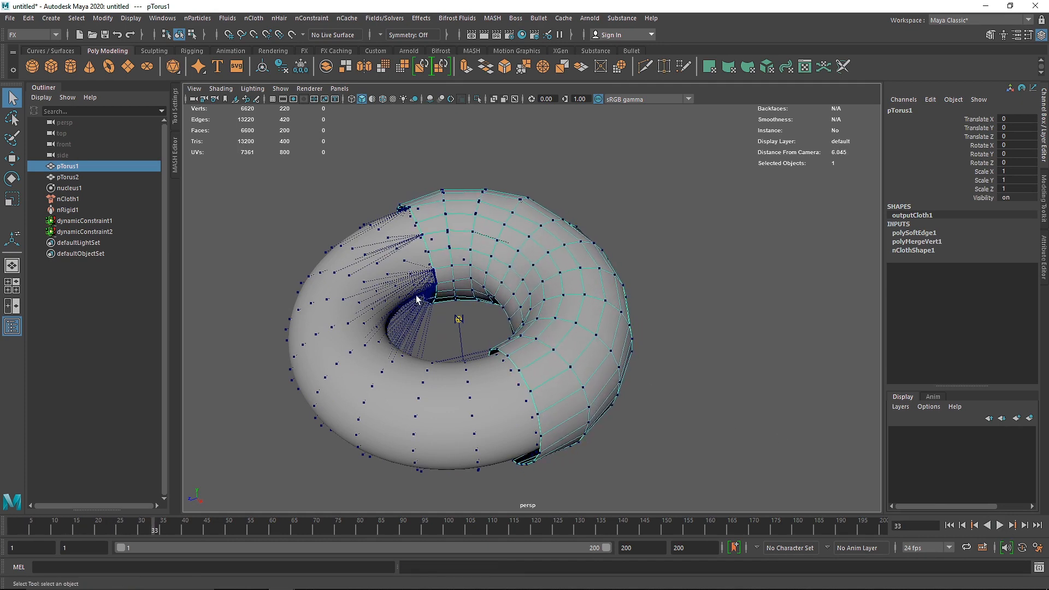
- Set the component-to-component constraint's Force to 2 and replay the simulation, raising Force to 10
click(90, 221)
click(1045, 276)
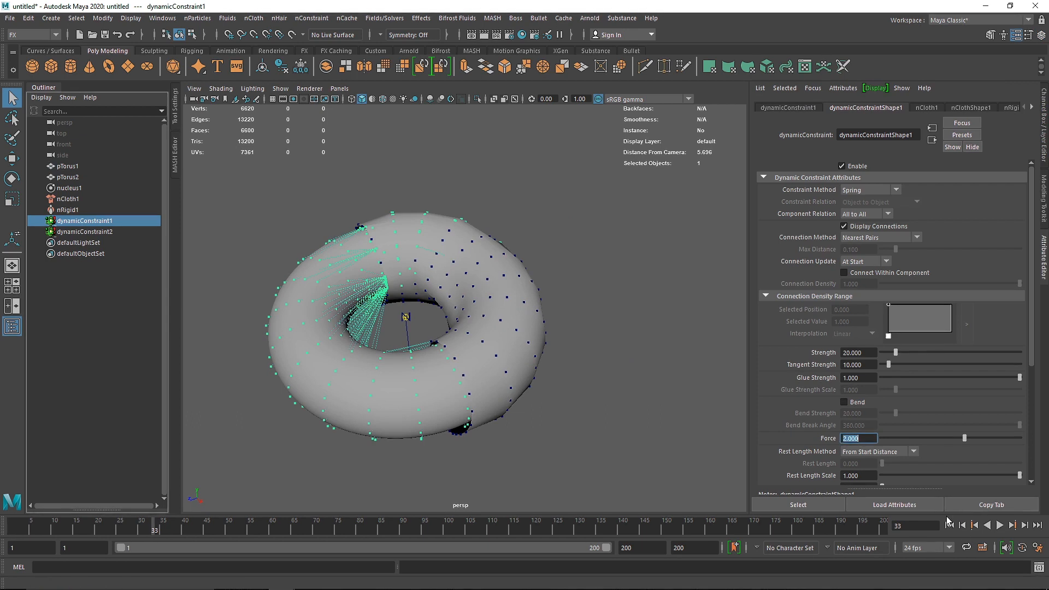
click(949, 524)
click(999, 525)
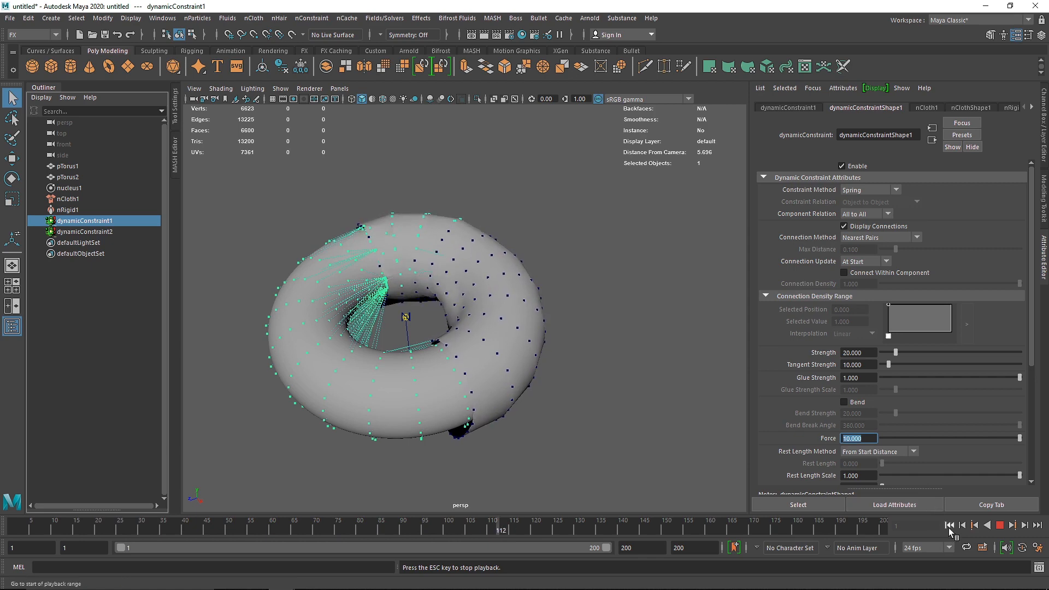
- Set the component-to-component constraint's Force to 20 while the simulation plays
alt+drag(616, 349, 536, 293)
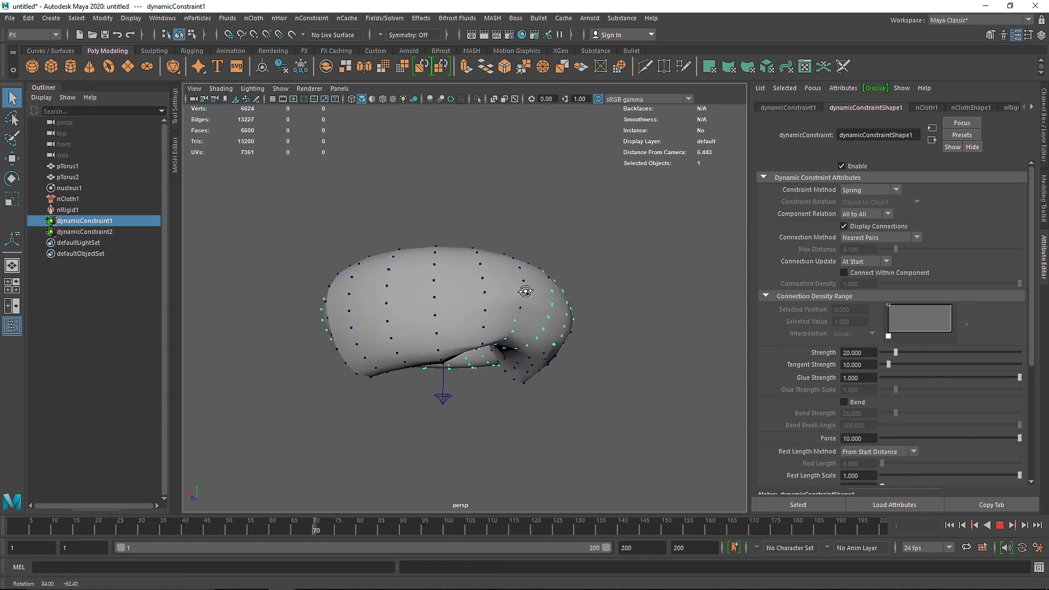
drag(815, 429, 812, 428)
text(20)
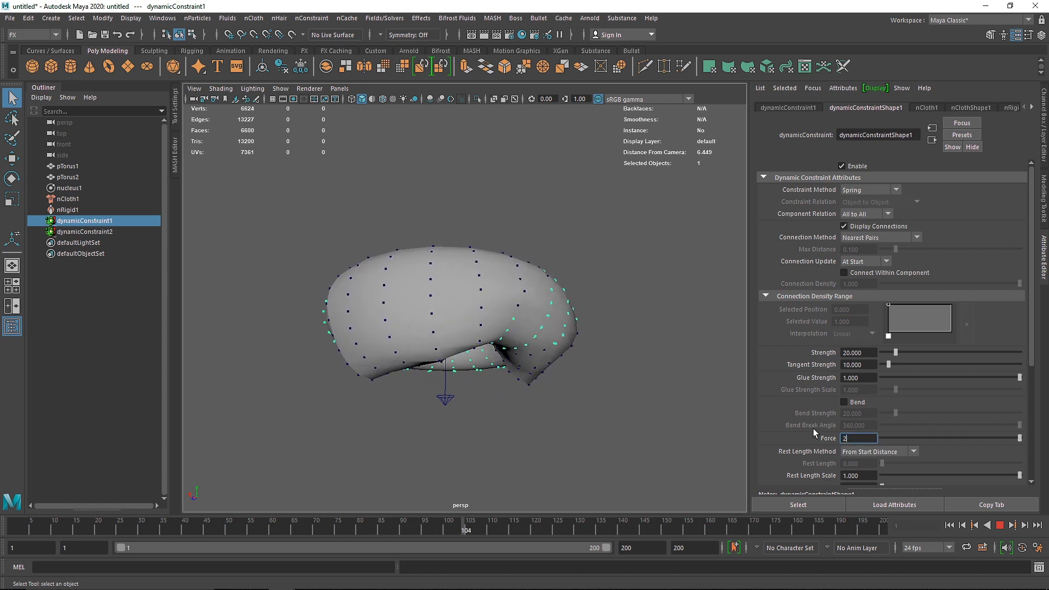
key(Return)
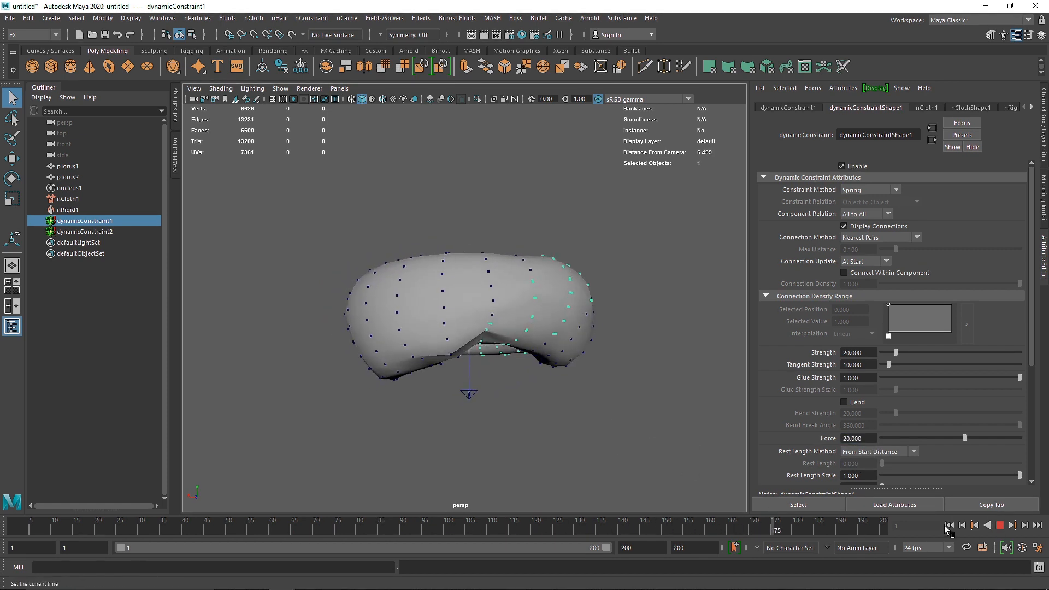
- Examine the cloth borders and the gaps around the inner torus during playback, and stop the simulation
alt+drag(626, 395, 431, 433)
click(390, 221)
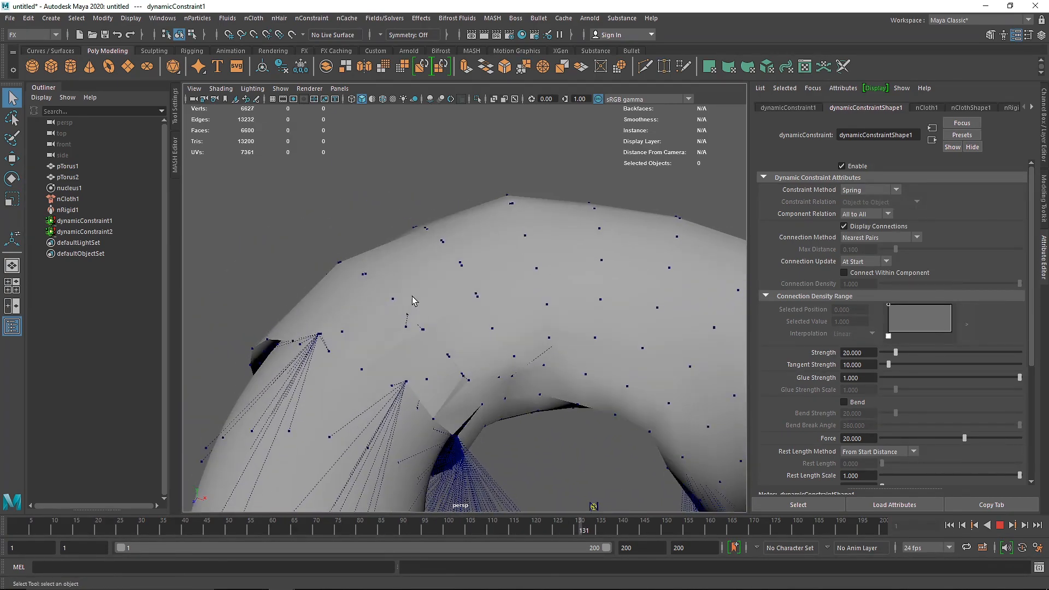
scroll(403, 329, down, 3)
mouse_move(508, 305)
alt+mouse_down()
mouse_move(345, 274)
mouse_move(447, 282)
mouse_move(499, 299)
alt+mouse_up()
scroll(566, 348, down, 4)
alt+middle_drag(598, 377, 599, 378)
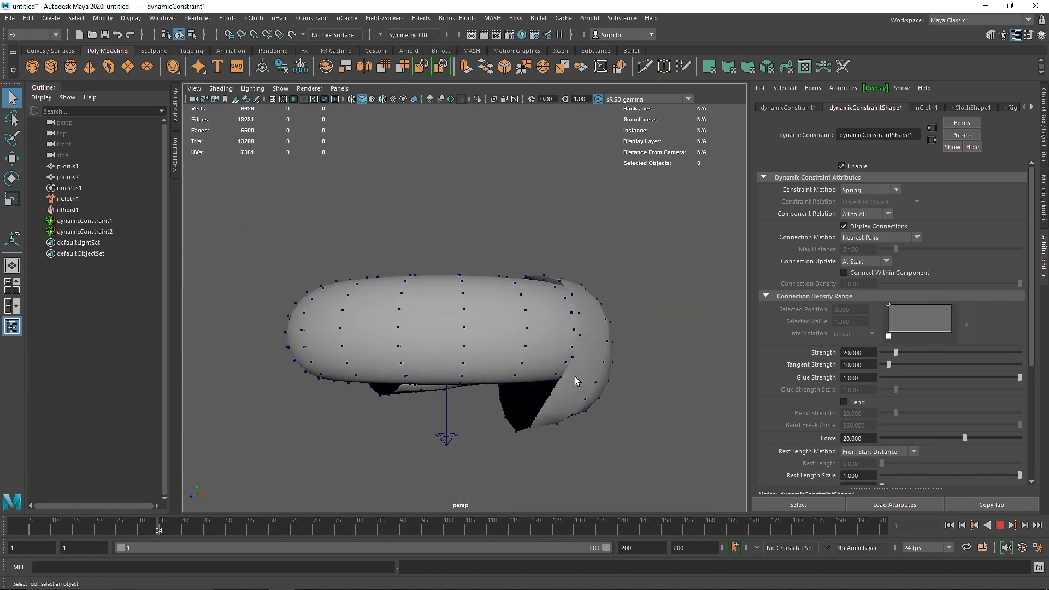
alt+drag(580, 381, 584, 333)
click(999, 525)
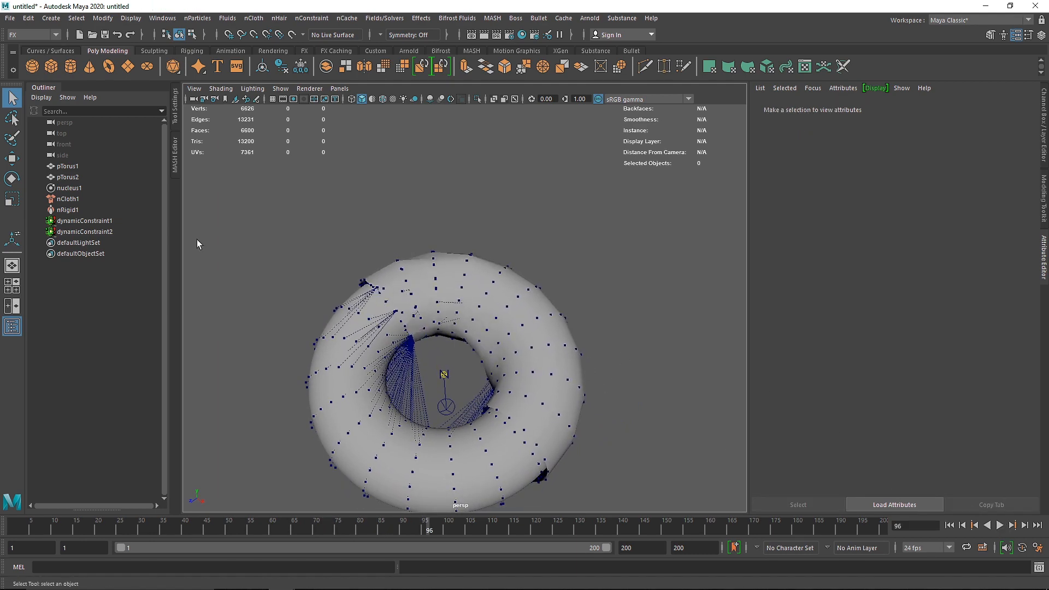
- Add a Force Field constraint to the half-torus cloth
click(104, 231)
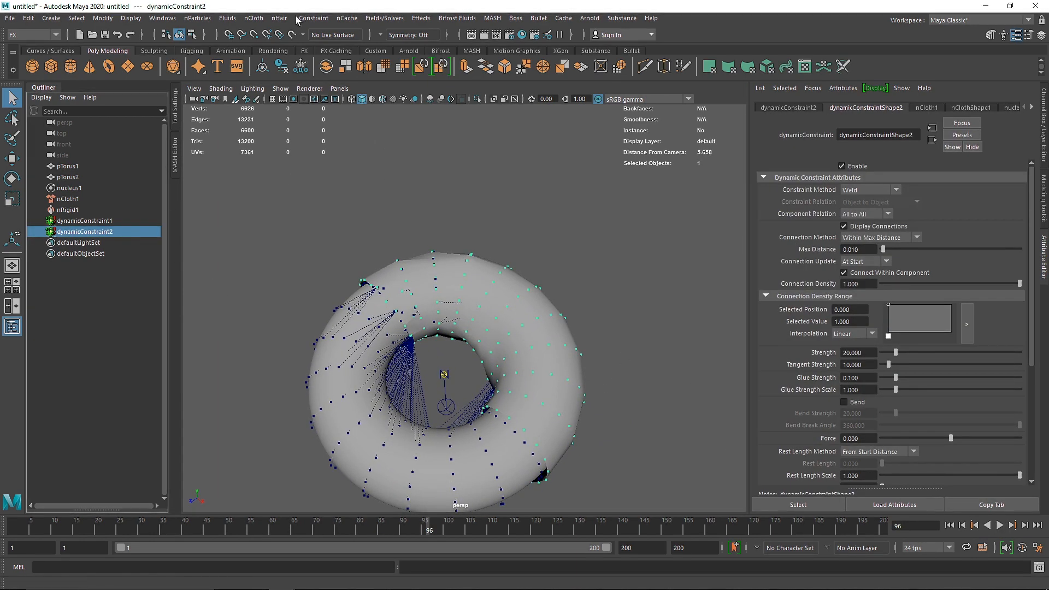
click(496, 298)
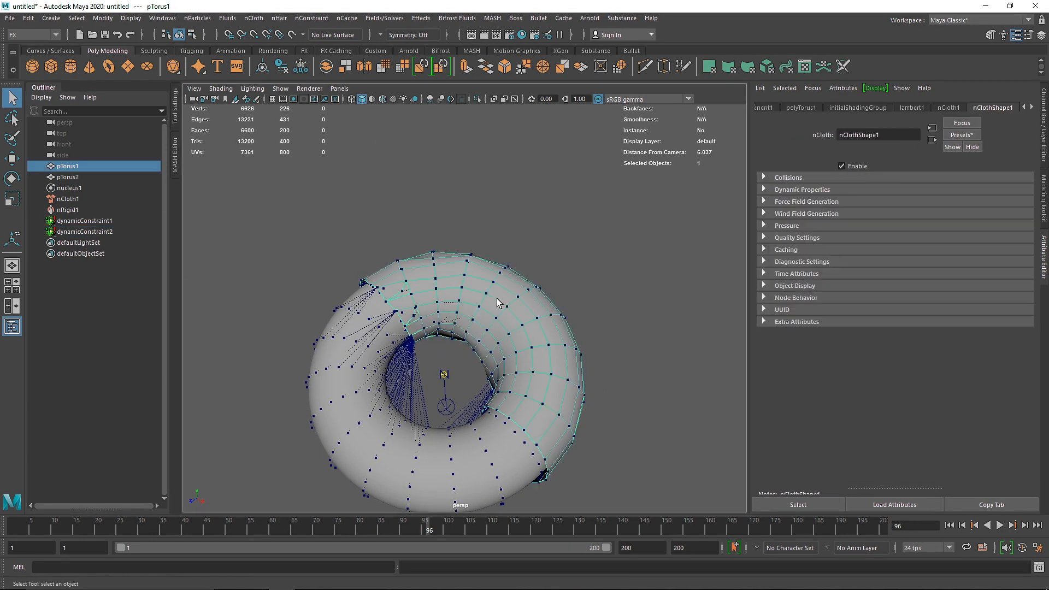
click(300, 20)
click(336, 68)
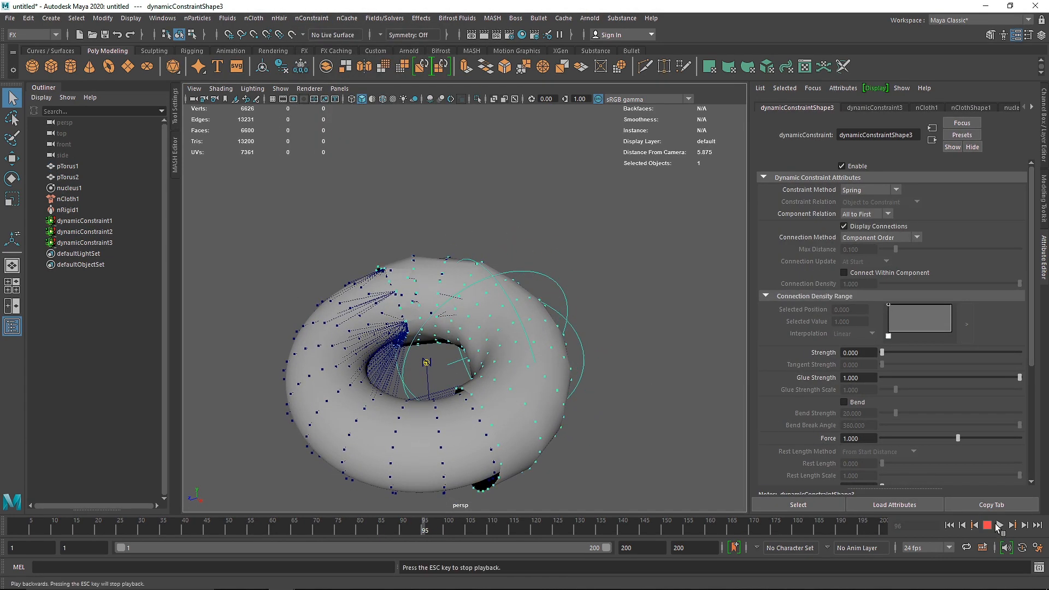
- Play the simulation from the first frame to check how the force field pushes the cloth
click(952, 525)
click(984, 526)
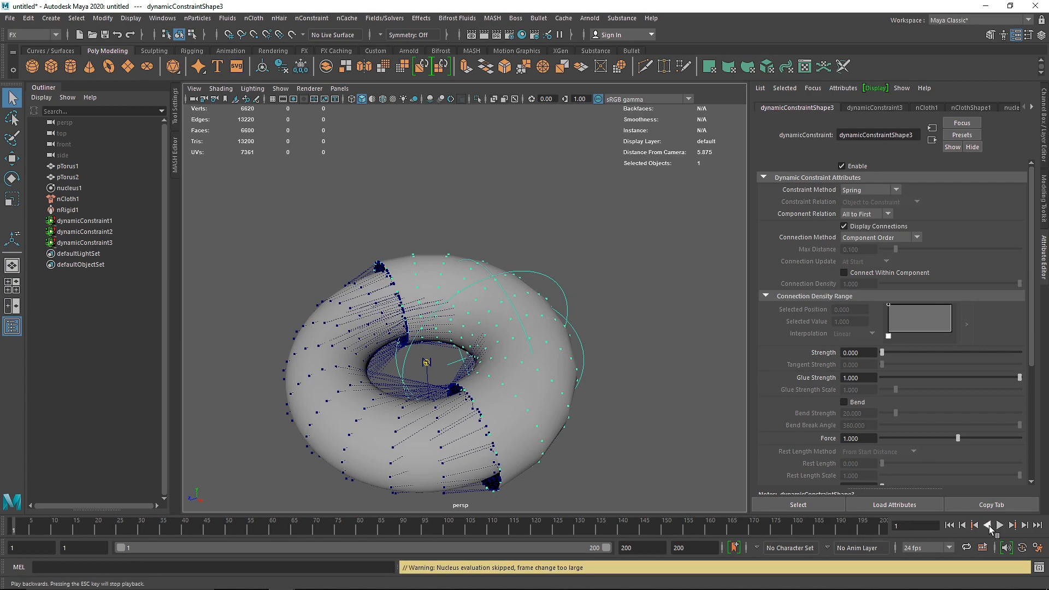
click(999, 526)
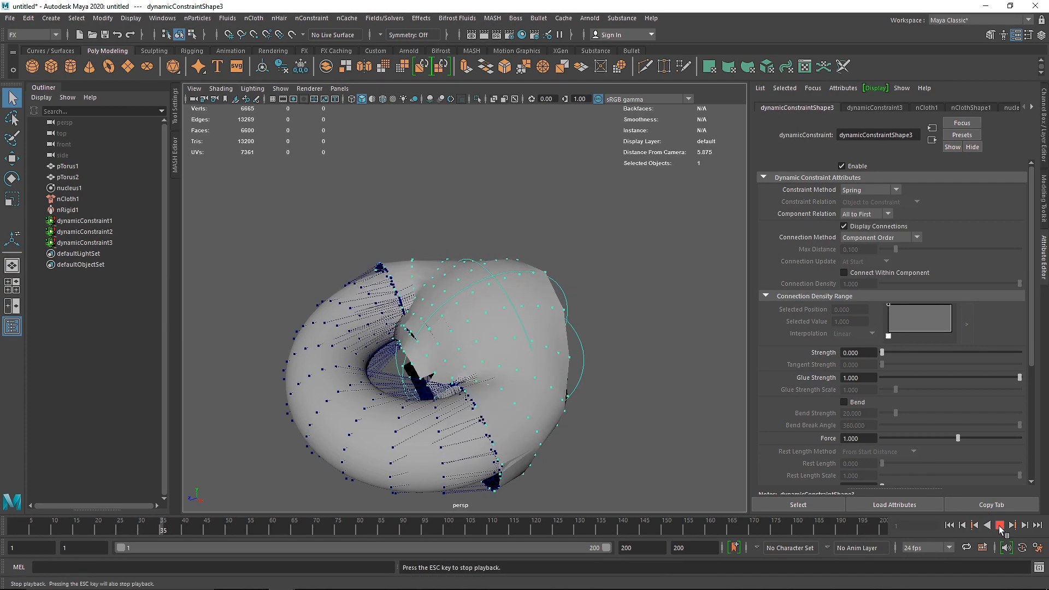
click(1000, 529)
- Move the force field into the hole at the torus centre and replay the simulation from the start
alt+drag(645, 393, 517, 354)
scroll(445, 298, up, 3)
alt+drag(453, 317, 492, 359)
scroll(447, 344, down, 3)
key(w)
drag(432, 347, 378, 343)
click(950, 527)
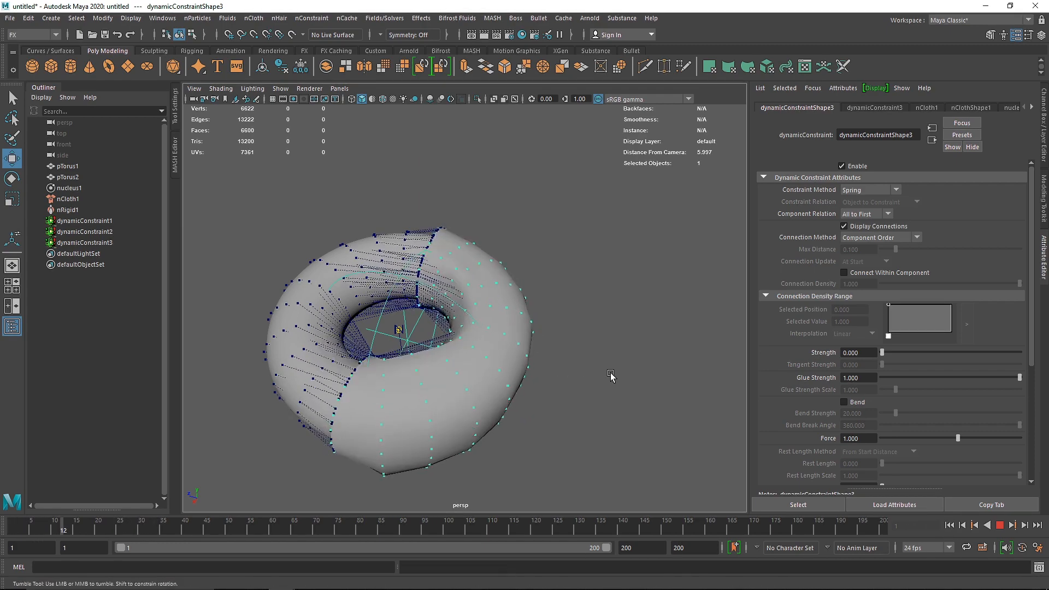
alt+drag(611, 374, 534, 365)
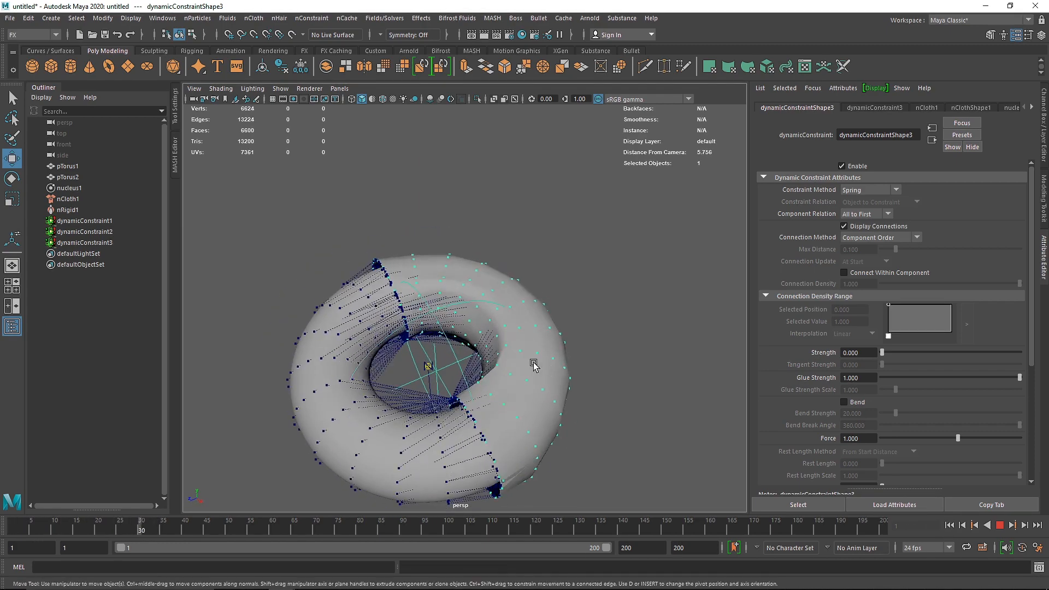
- Move the force field from the torus centre toward the cloth half and replay the simulation
click(1000, 526)
drag(394, 387, 424, 374)
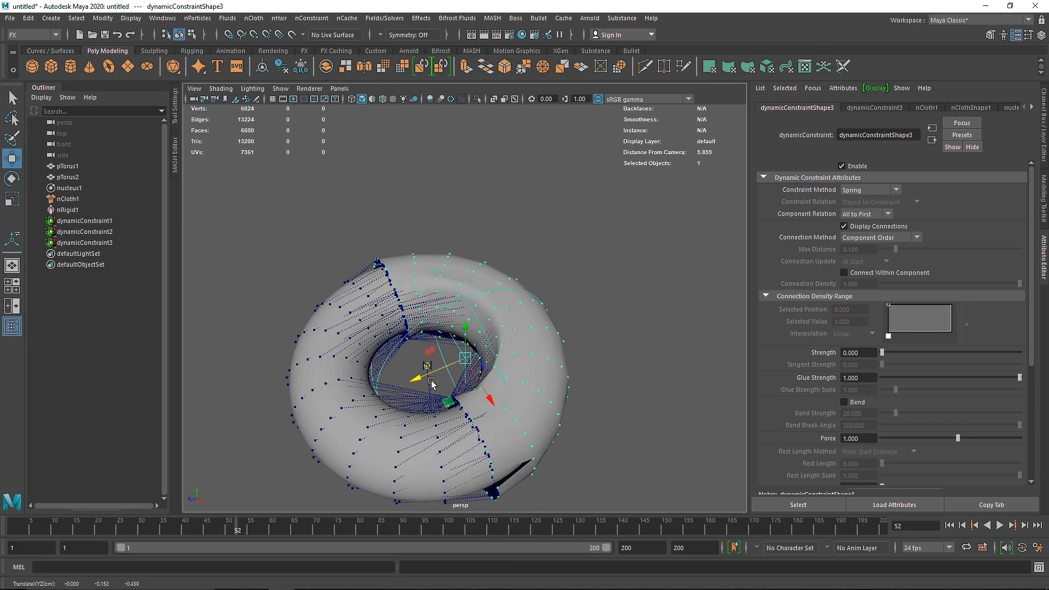
click(950, 526)
click(999, 525)
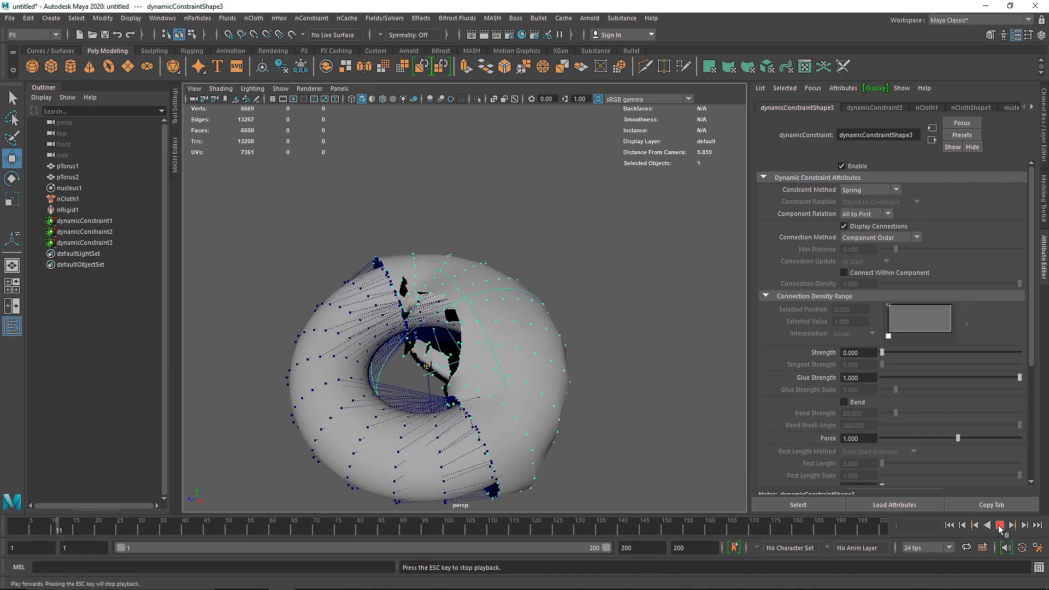
click(999, 526)
- Place the force field outside the outer side of the cloth half and replay the simulation from the start
alt+drag(590, 388, 483, 350)
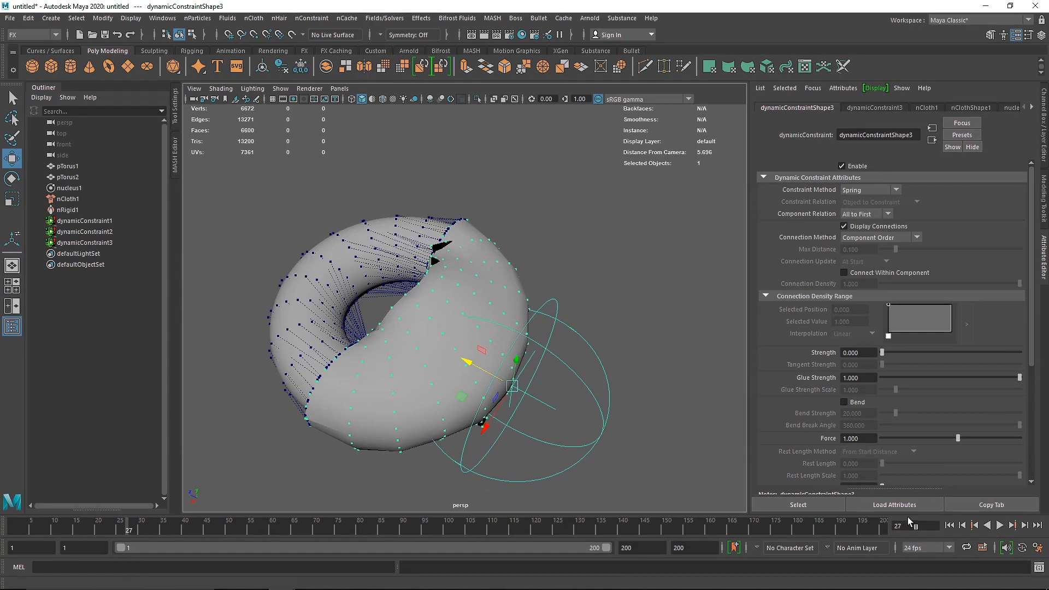
click(951, 525)
click(999, 526)
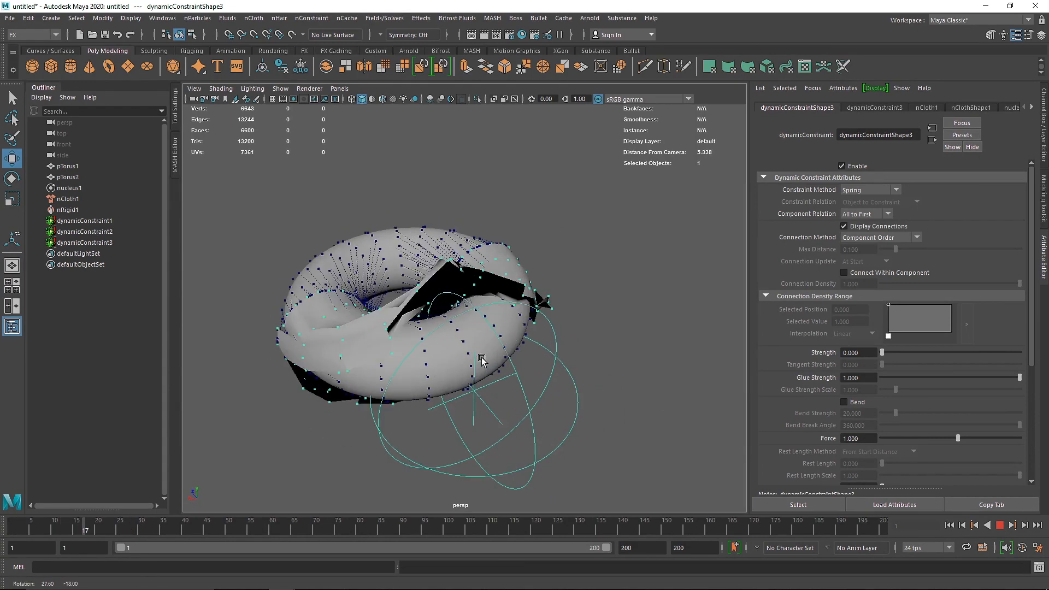
click(1007, 526)
- Preview the torn half-torus cloth as a smoothed mesh and examine its folds and tears around the inner torus
click(522, 351)
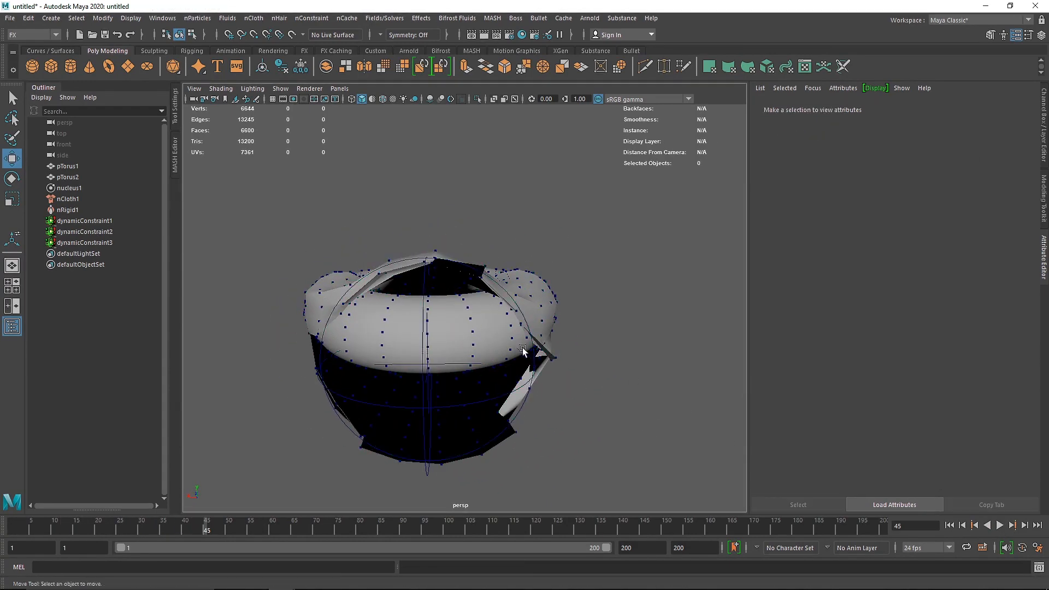
click(517, 337)
click(578, 258)
alt+drag(578, 257, 601, 316)
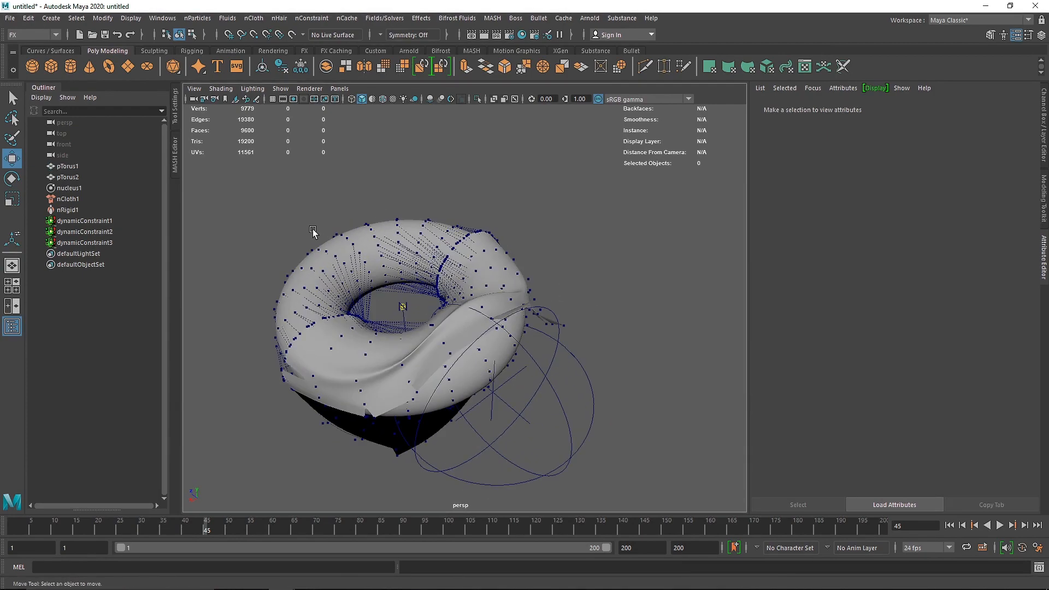
scroll(297, 232, up, 3)
alt+drag(371, 264, 323, 241)
scroll(342, 275, up, 3)
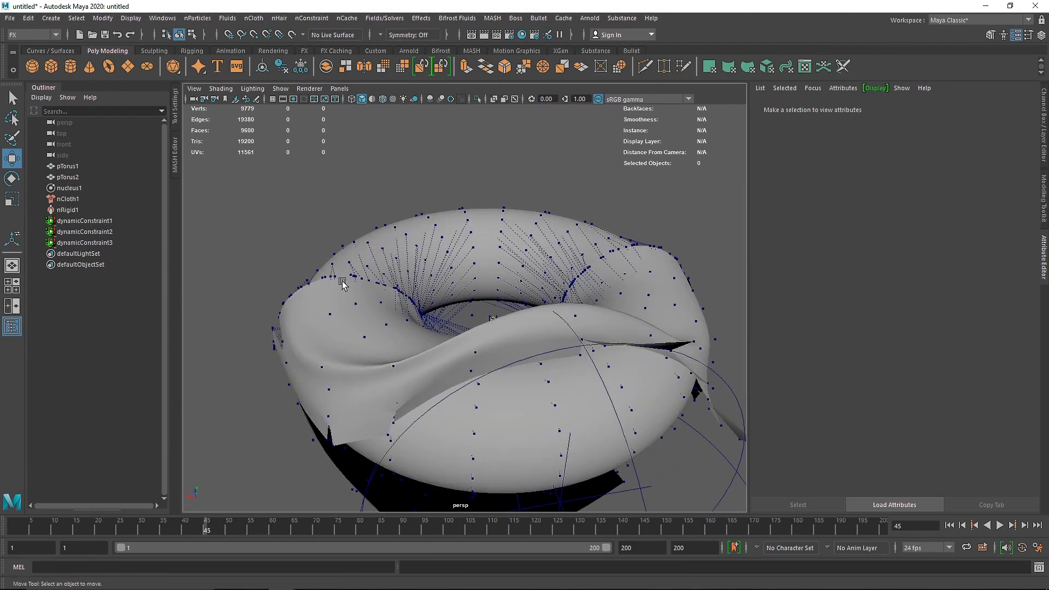
alt+drag(427, 358, 469, 312)
scroll(423, 305, down, 3)
- Delete the nCloth, nRigid and nucleus nodes and both tori, leaving the scene empty
drag(407, 288, 659, 443)
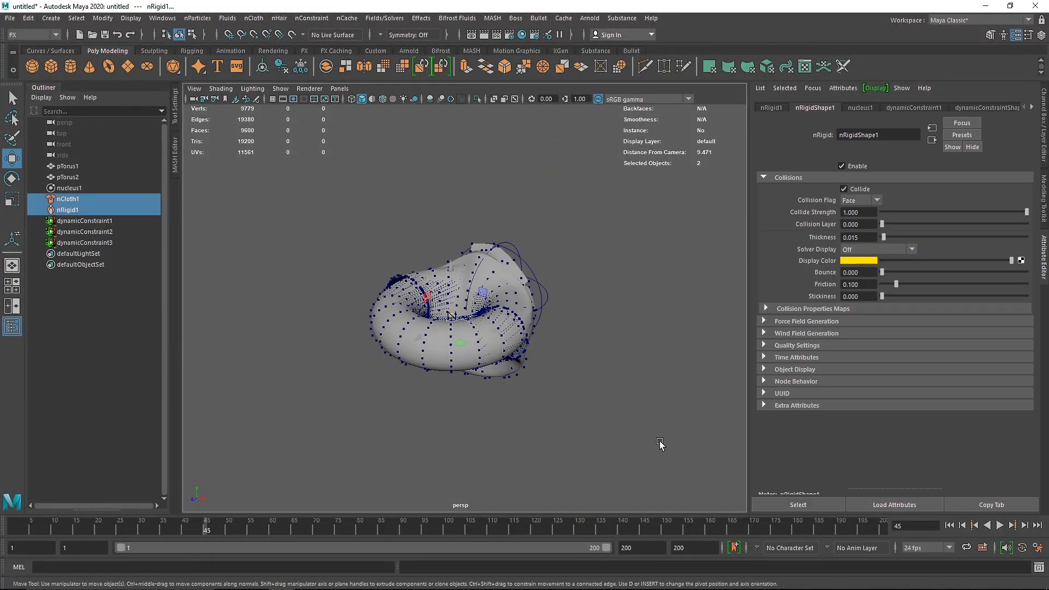
key(Delete)
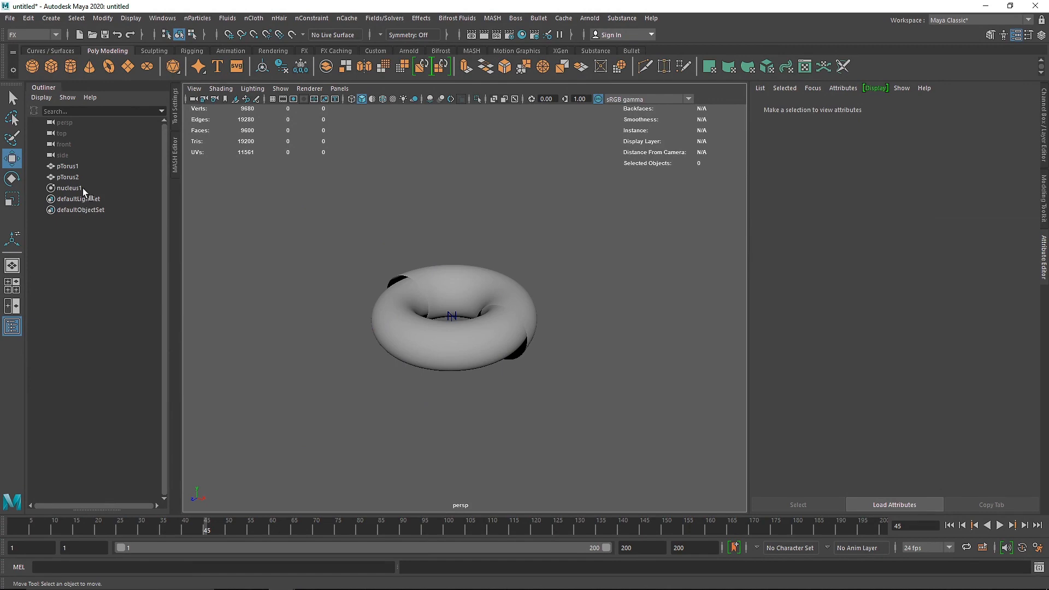
click(83, 188)
key(Delete)
click(84, 180)
key(Delete)
click(69, 166)
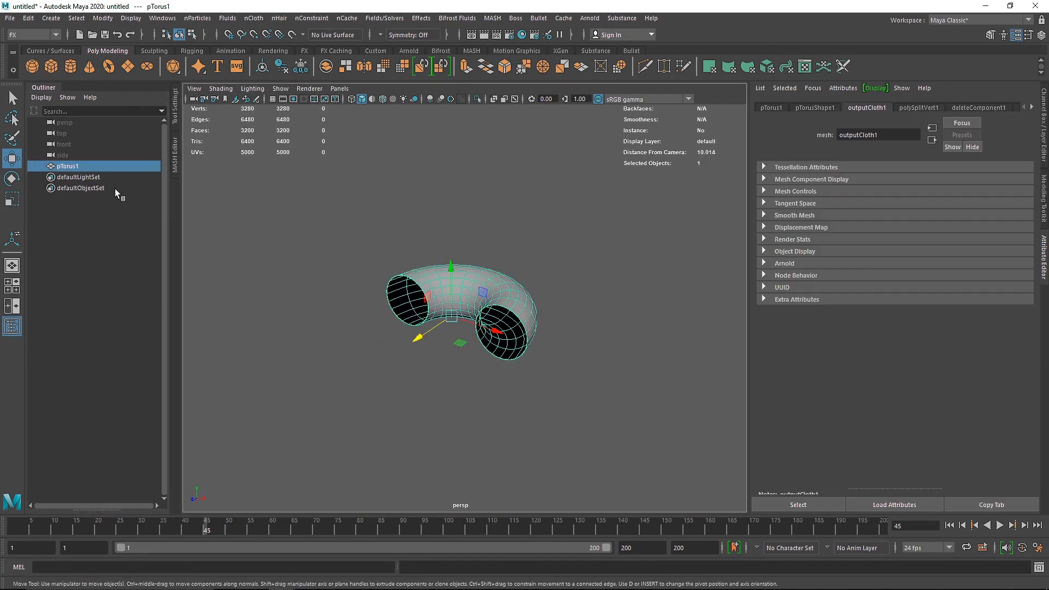
key(Delete)
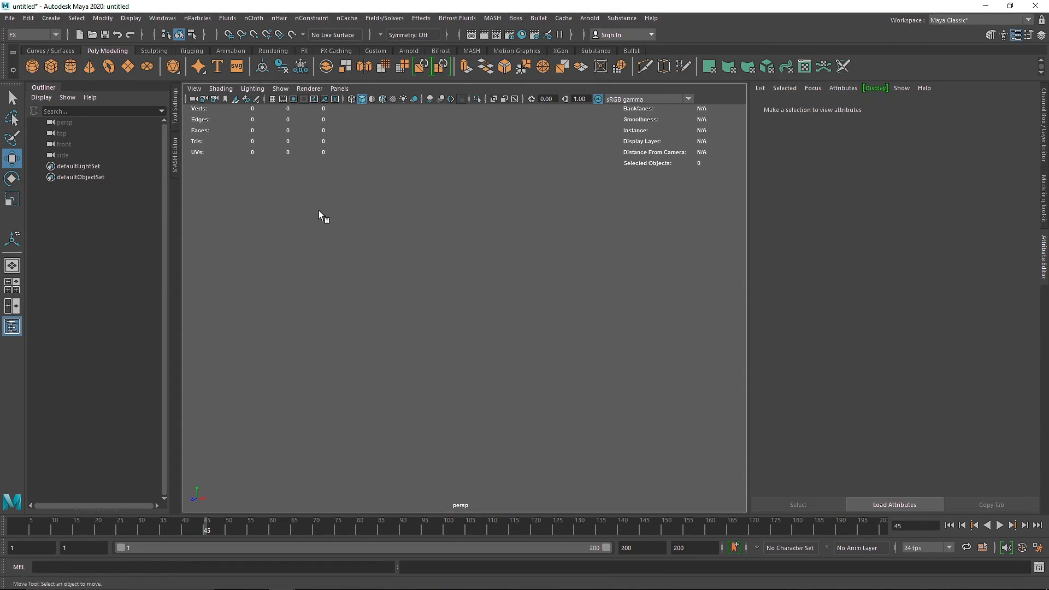